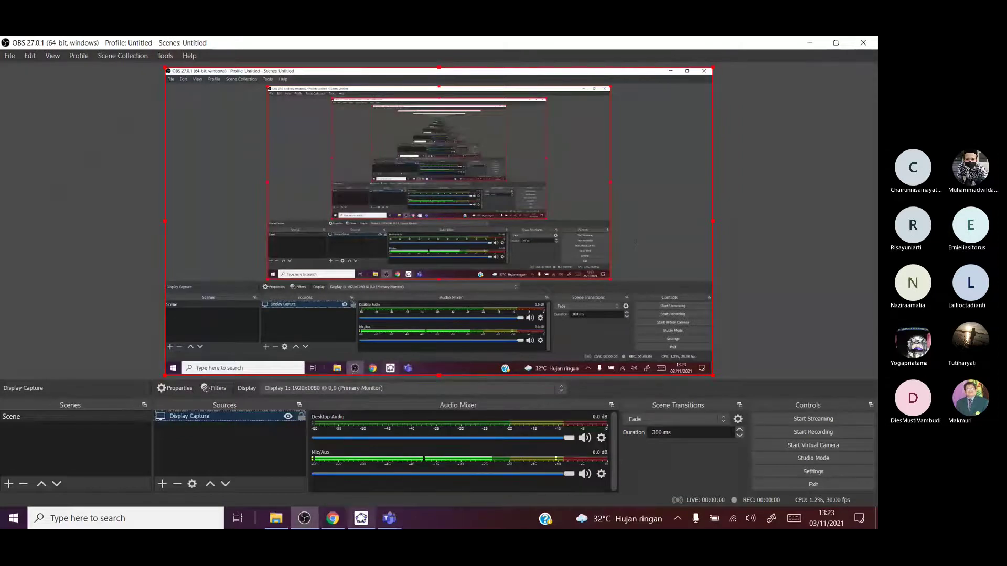
Step: Switch to GeoGebra Classic 5 and set slider n to 6
click(360, 519)
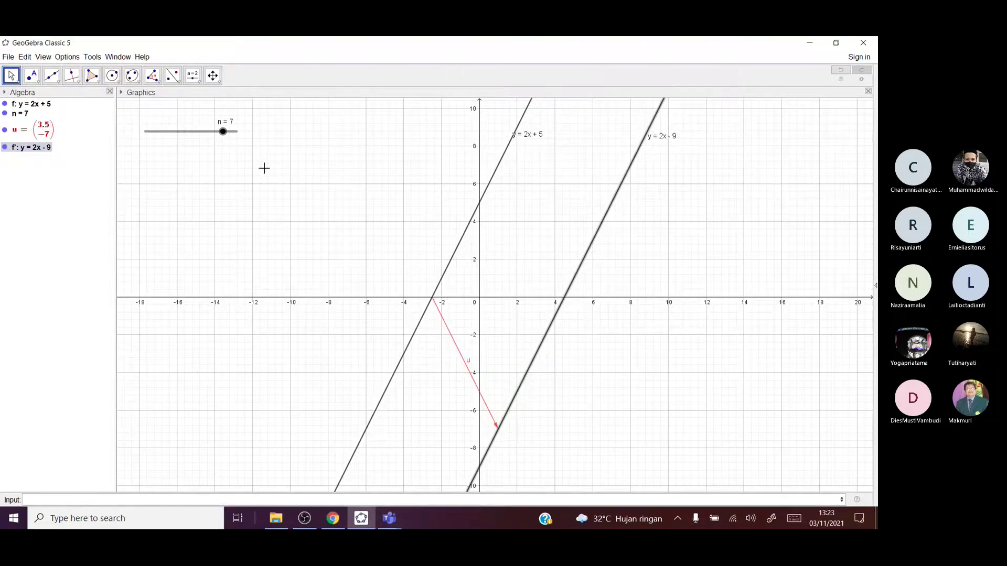
mouse_move(223, 135)
mouse_down()
mouse_move(155, 138)
mouse_move(237, 153)
mouse_move(218, 153)
mouse_up()
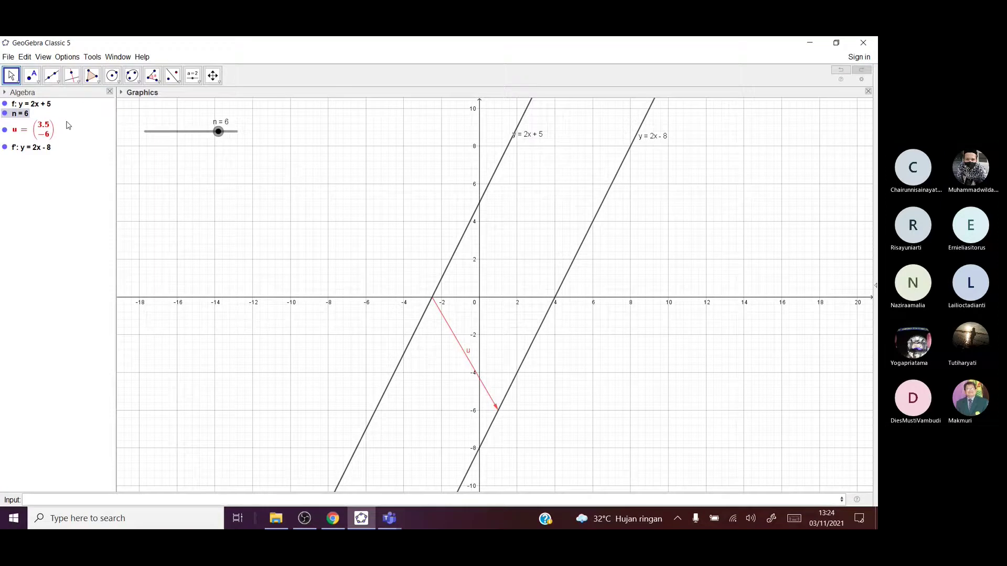
Step: Start a new blank construction in place of the current one
click(8, 57)
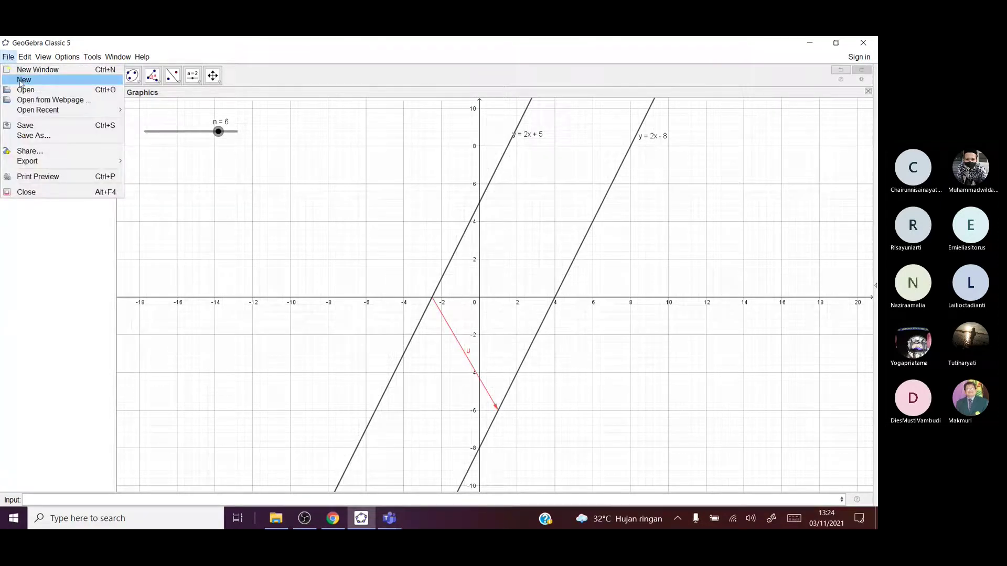
click(20, 81)
click(435, 285)
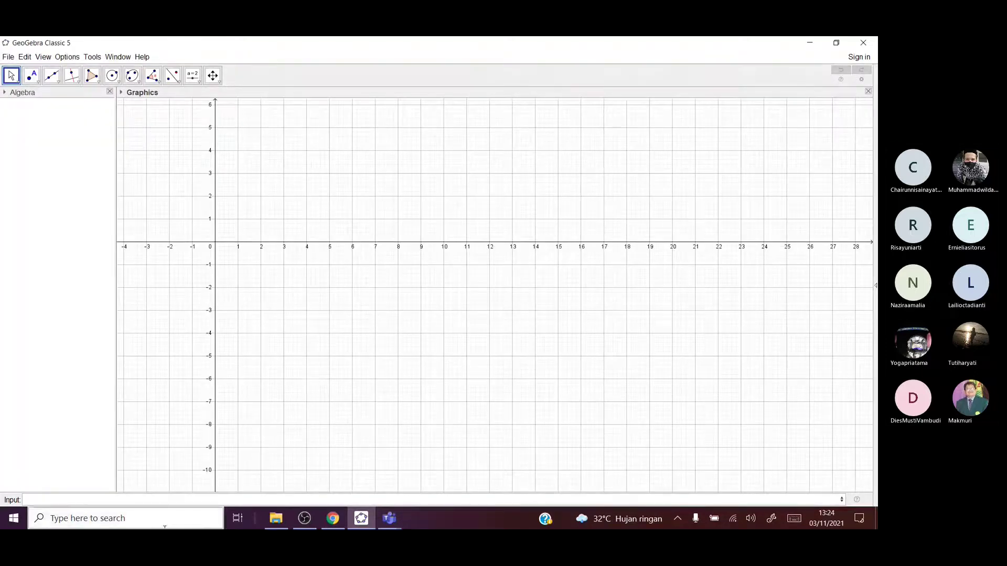
Step: Plot the line y = 0.5x+3
click(138, 501)
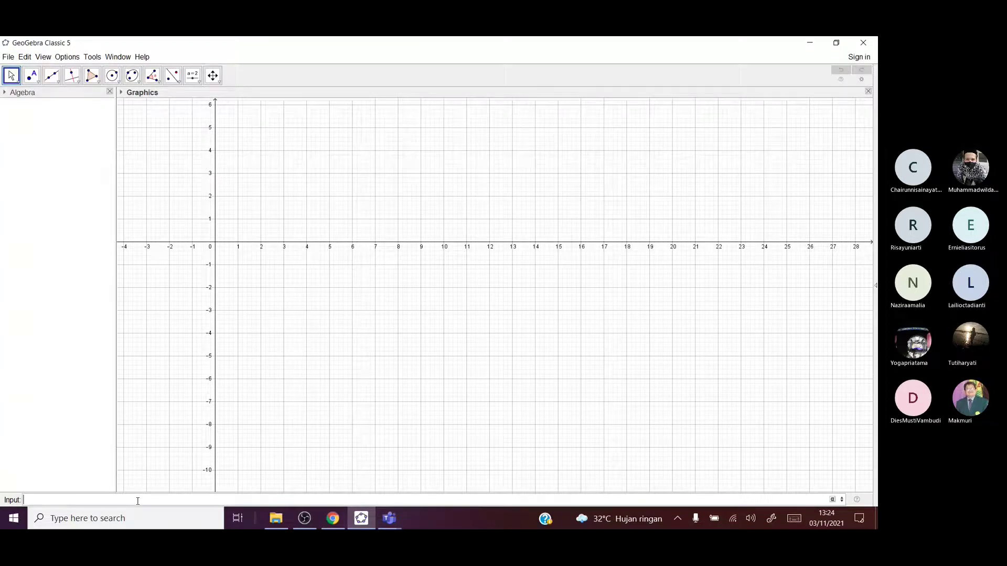
text(y =)
text(0.5)
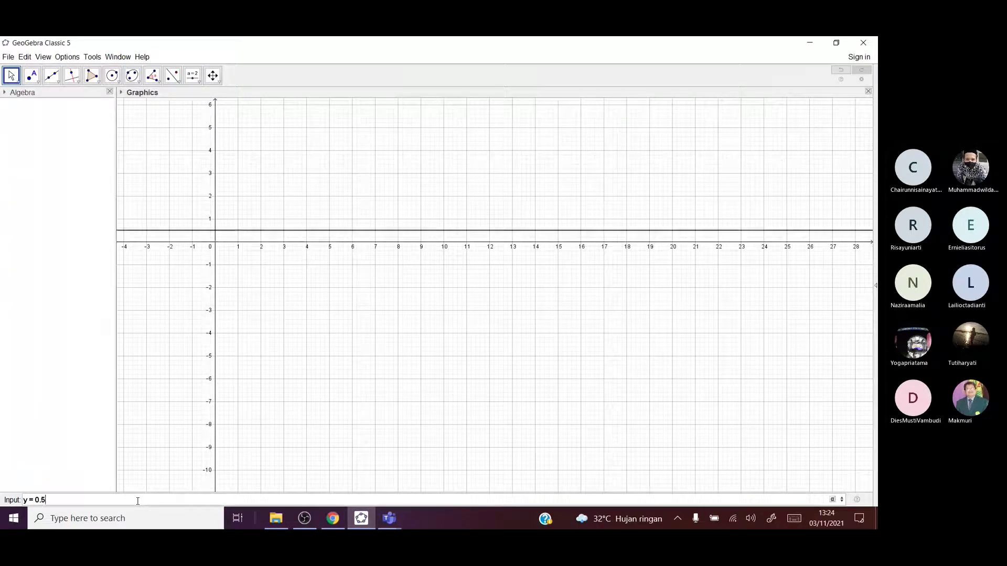
text(x)
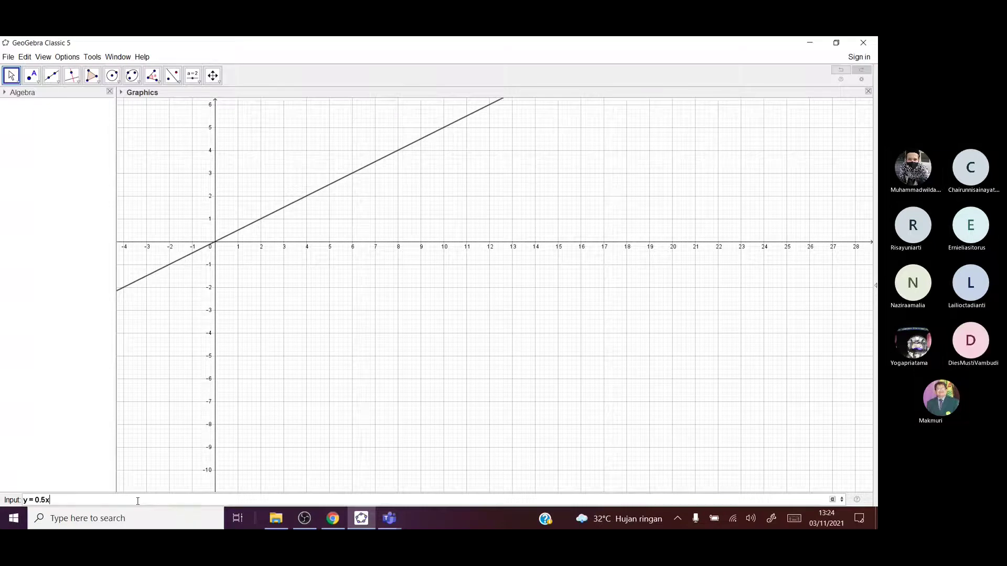
text(+3)
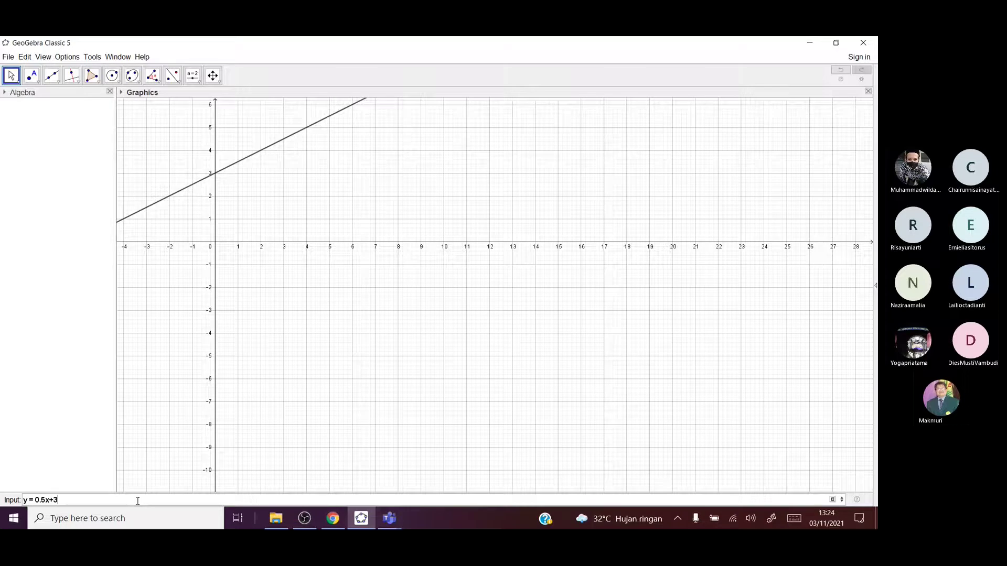
key(Return)
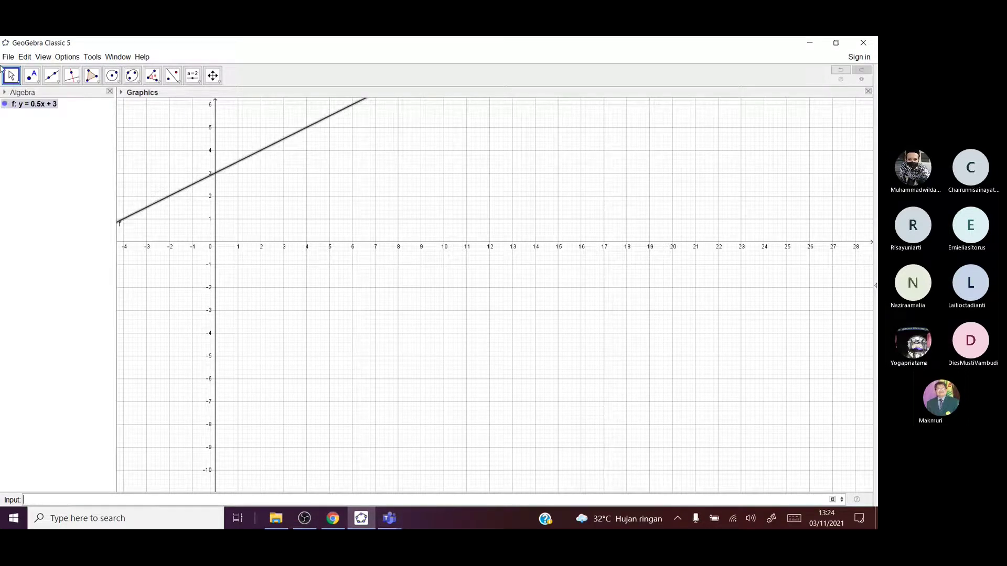
Step: Set the label of line f to show its value instead of its name
click(213, 78)
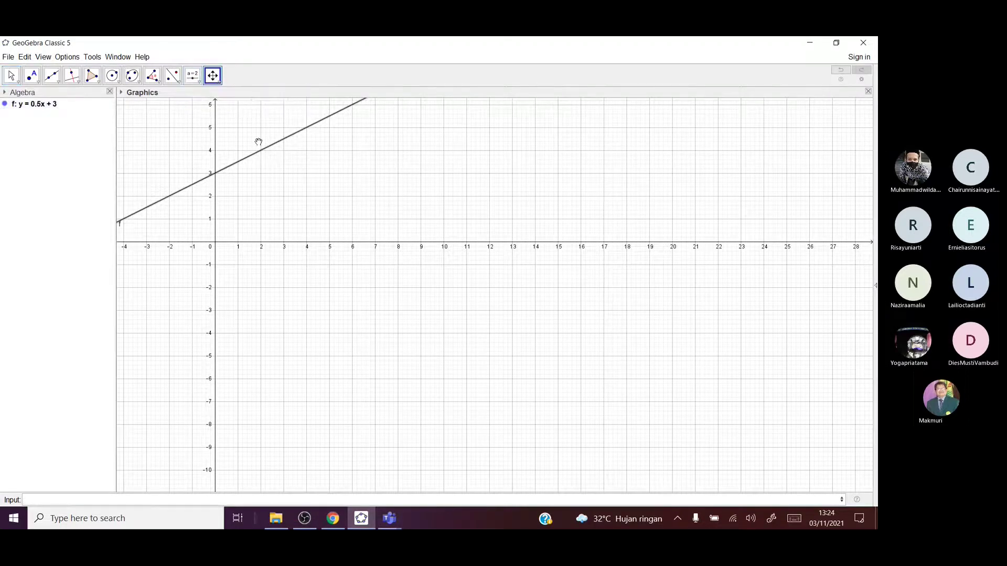
drag(338, 192, 512, 299)
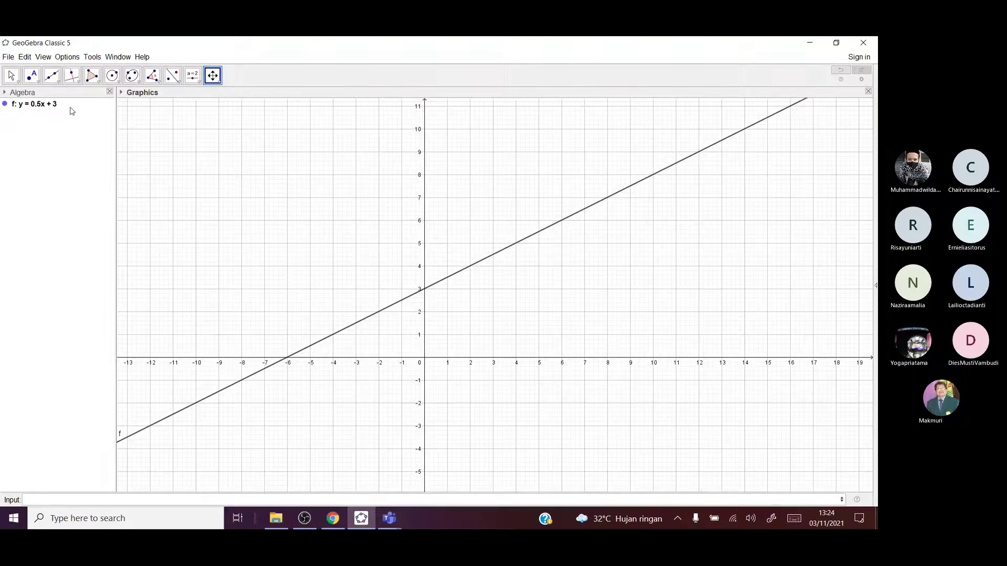
key(Escape)
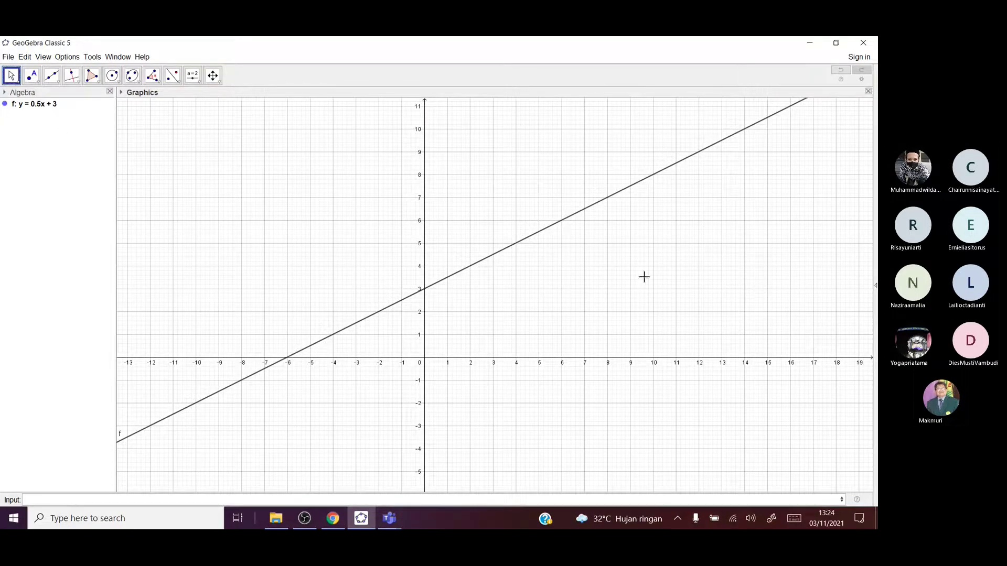
right_click(580, 213)
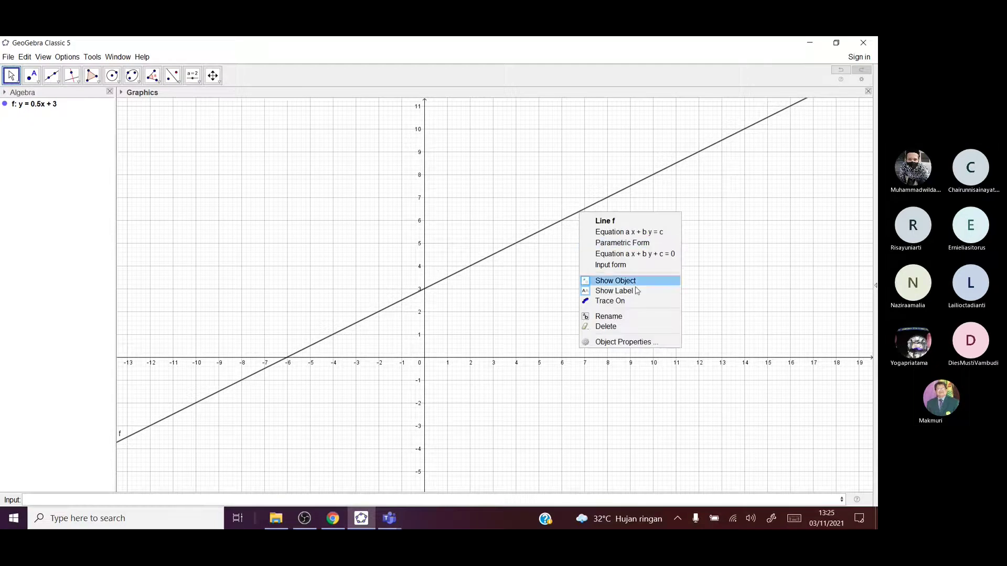
click(627, 339)
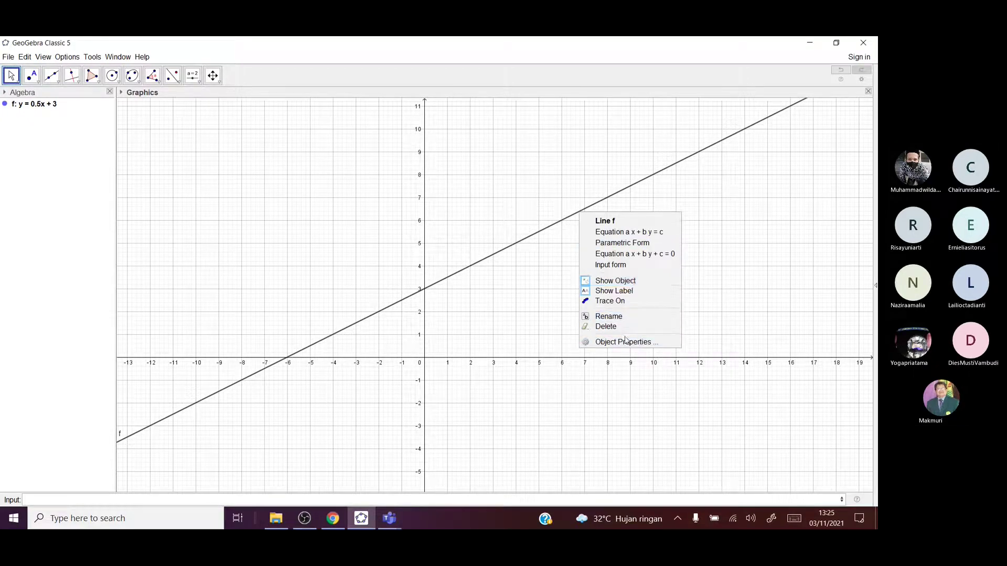
click(628, 345)
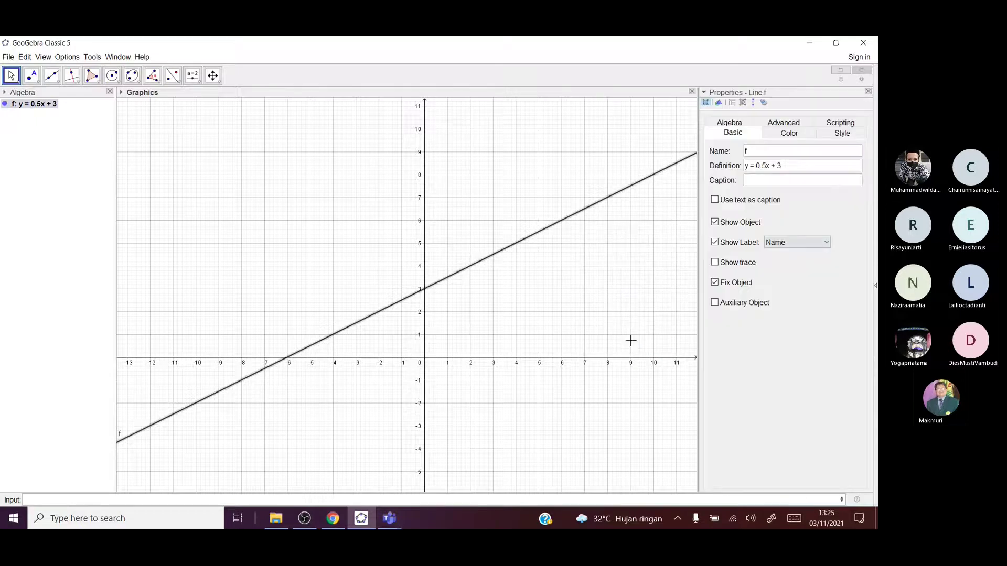
click(826, 242)
click(818, 276)
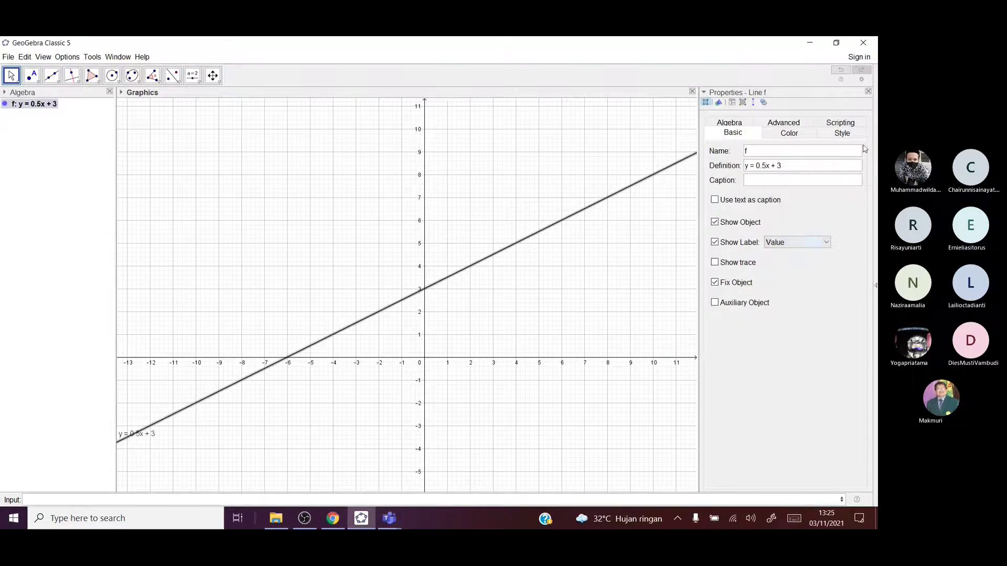
click(869, 91)
Step: Move the equation label of line f off the line to a clear spot just below it, near x = -10
drag(742, 215, 647, 203)
drag(470, 310, 535, 308)
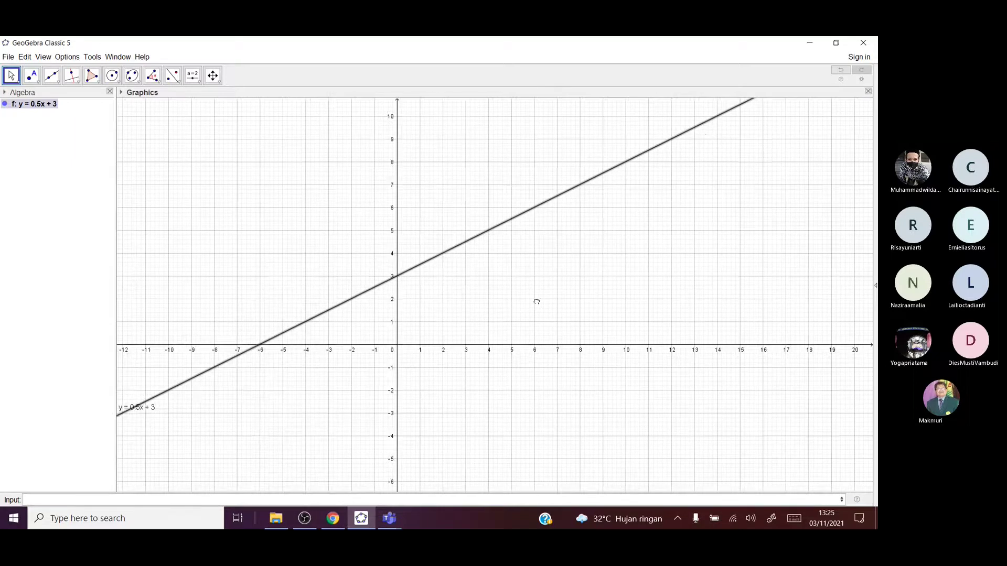
drag(146, 409, 198, 415)
click(30, 501)
text(y=kto)
key(BackSpace)
key(BackSpace)
text(ctor)
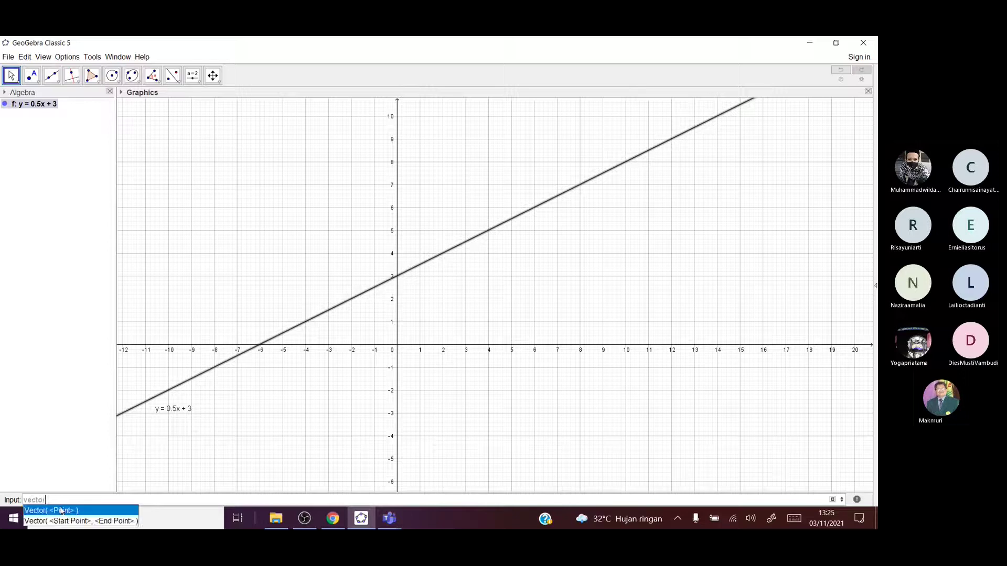
text(()
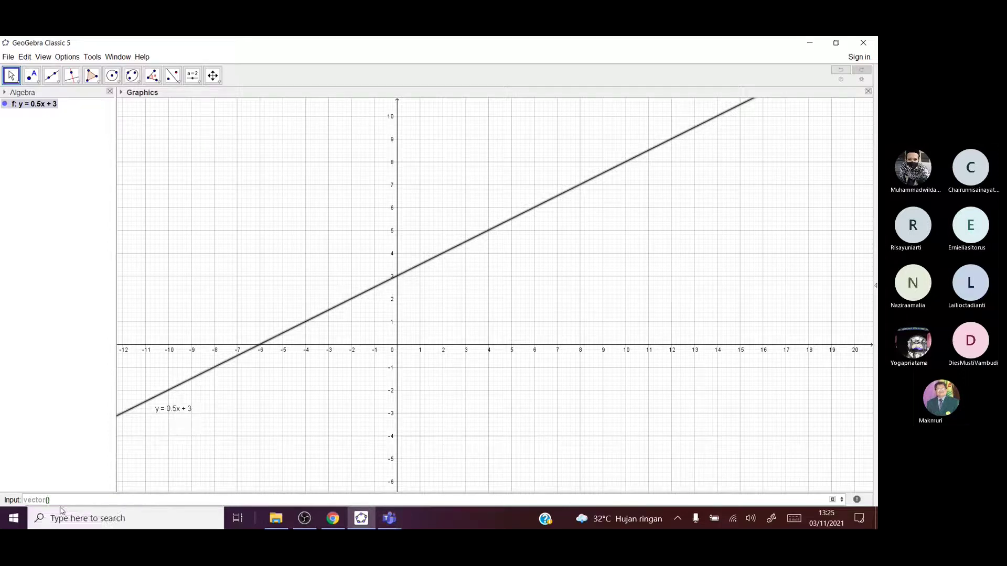
key(BackSpace)
key(BackSpace)
key(BackSpace)
key(BackSpace)
key(BackSpace)
key(BackSpace)
key(BackSpace)
Step: Begin a Vector command defined by start and end points, with (-6,0) as the start point
text(vector)
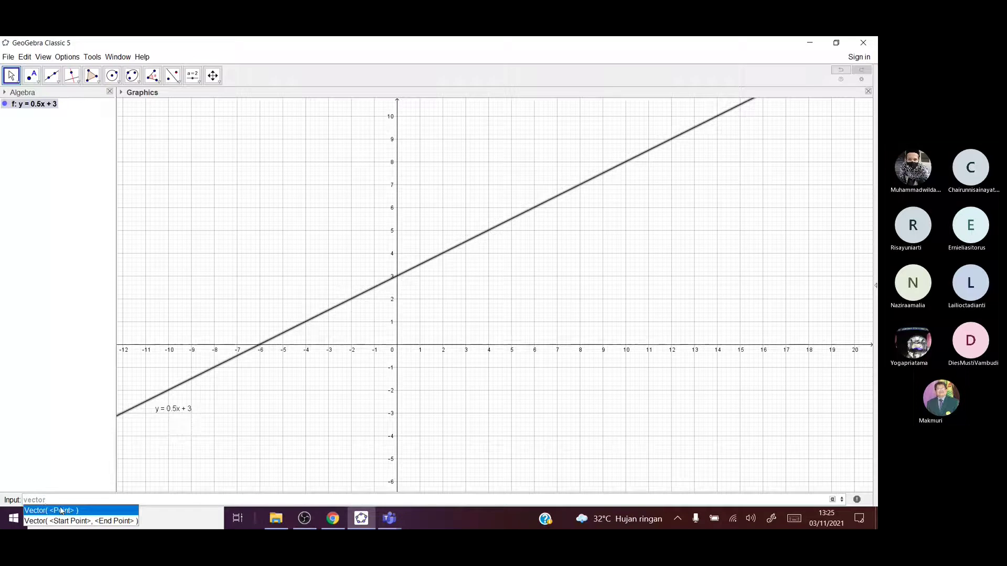
key(Down)
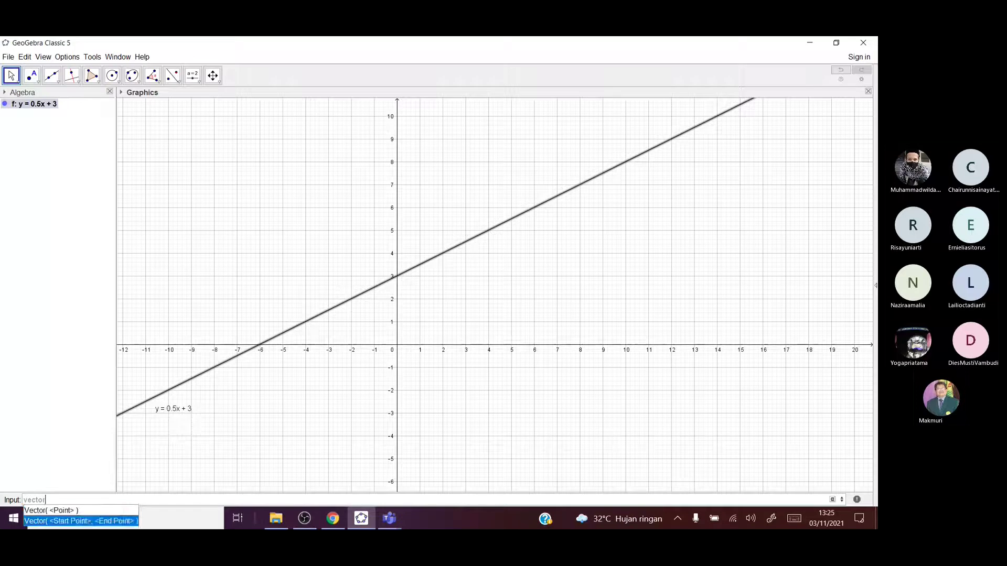
key(Return)
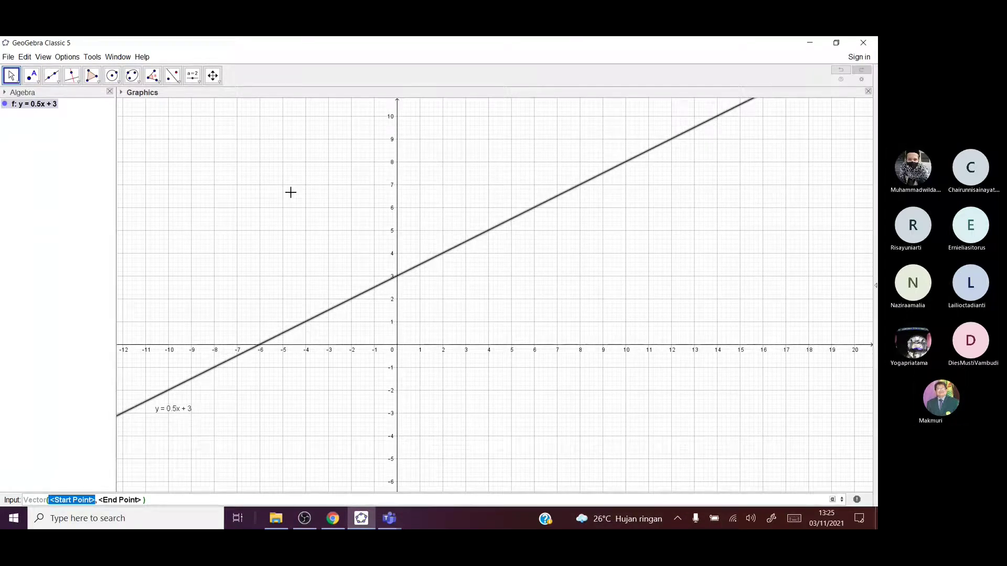
text(()
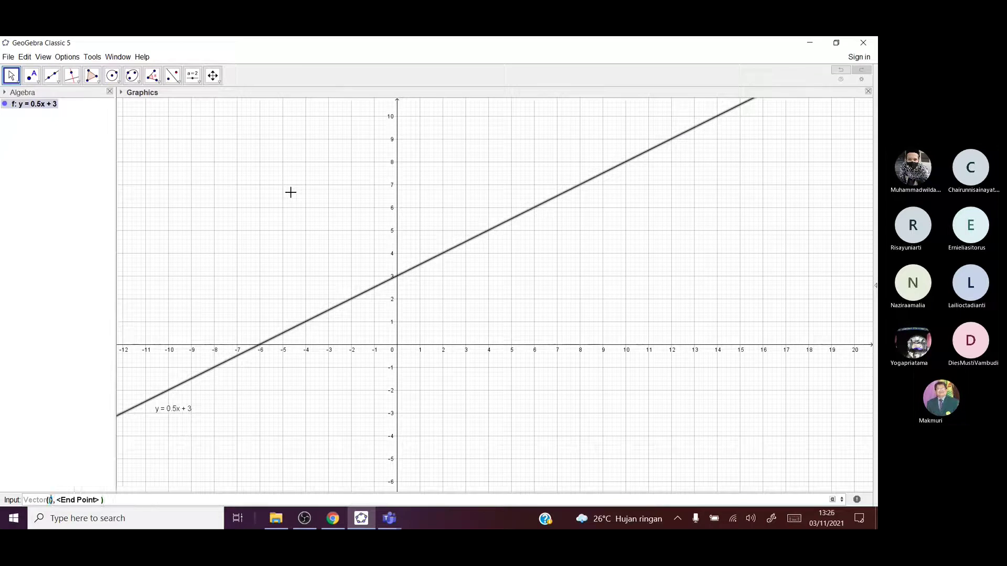
text(-6,0)
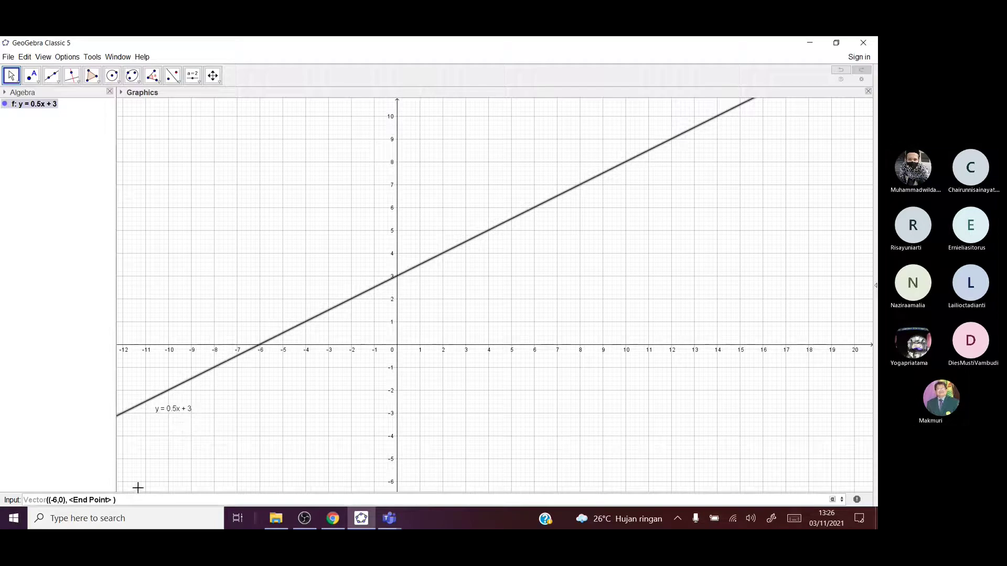
Step: Enter (0,-3) as the vector's end point and create the vector
key(BackSpace)
key(BackSpace)
key(BackSpace)
key(BackSpace)
key(BackSpace)
key(BackSpace)
key(BackSpace)
key(BackSpace)
key(BackSpace)
key(BackSpace)
key(BackSpace)
key(BackSpace)
text((0,-3))
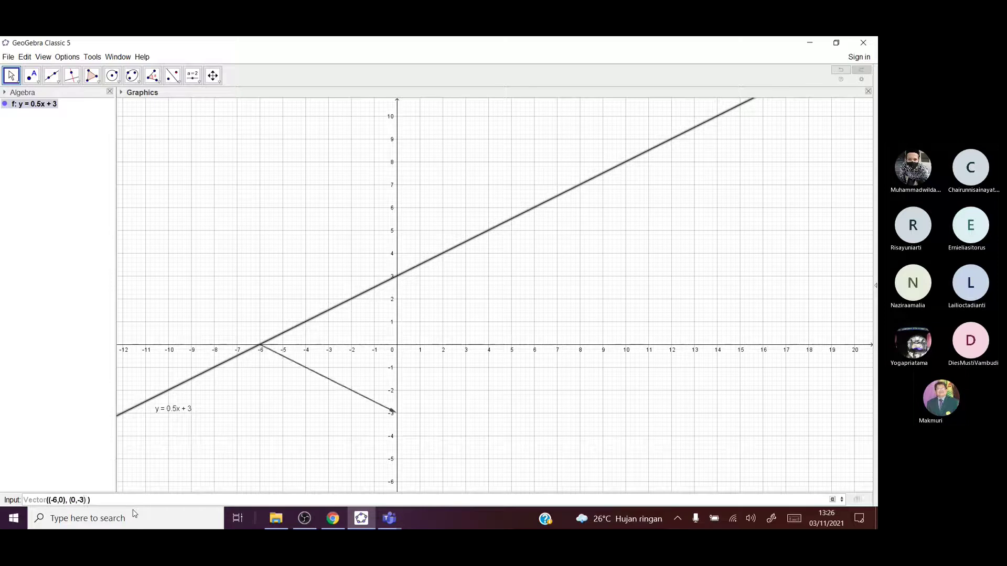
key(Return)
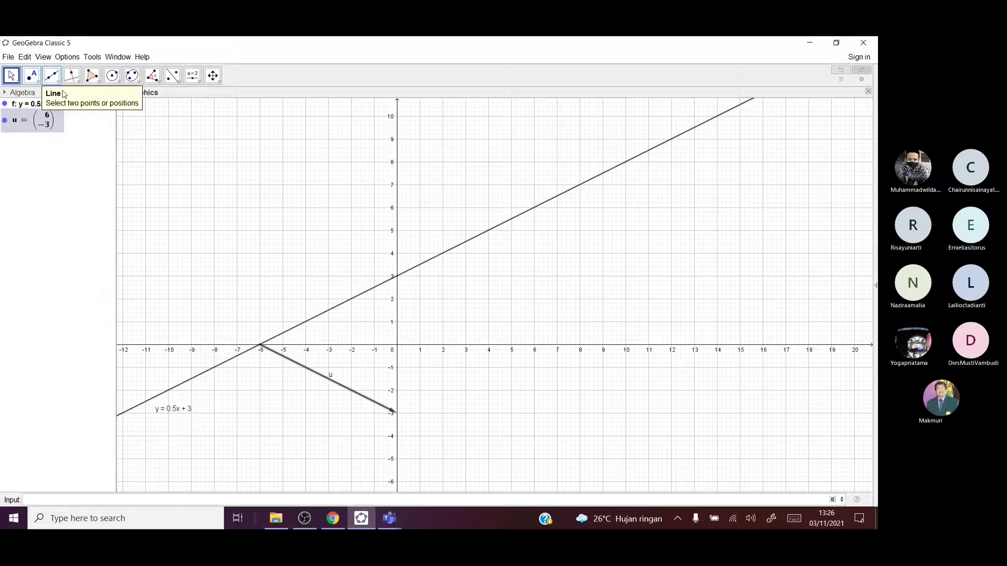
Step: Change the colour of vector u to pink 255, 153, 204 (#FF99CC)
right_click(296, 365)
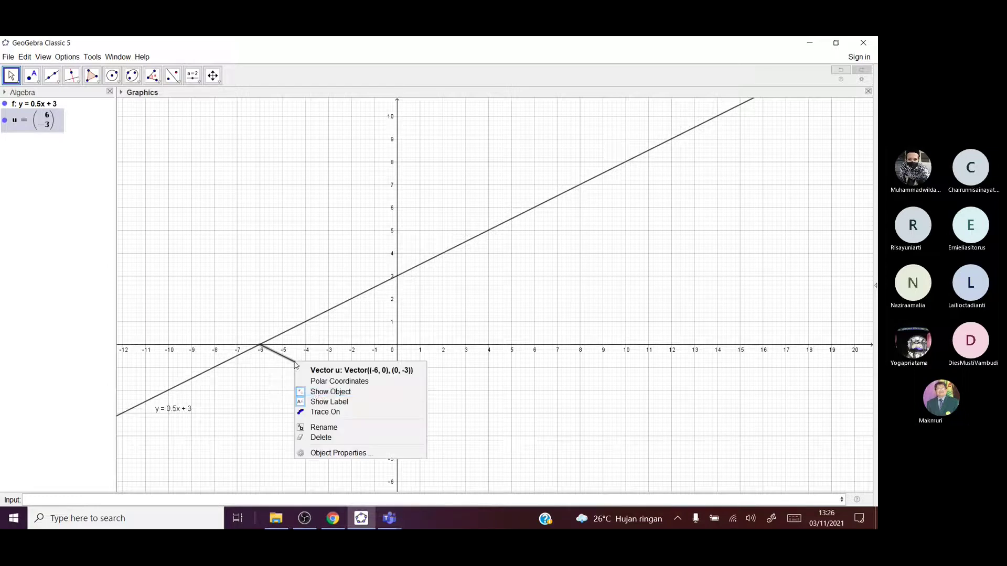
click(338, 454)
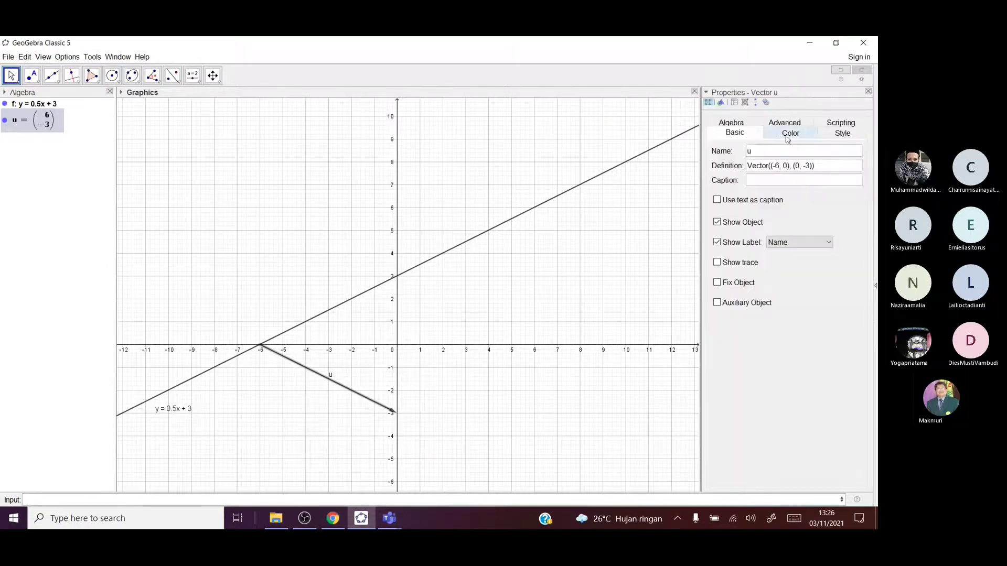
click(789, 134)
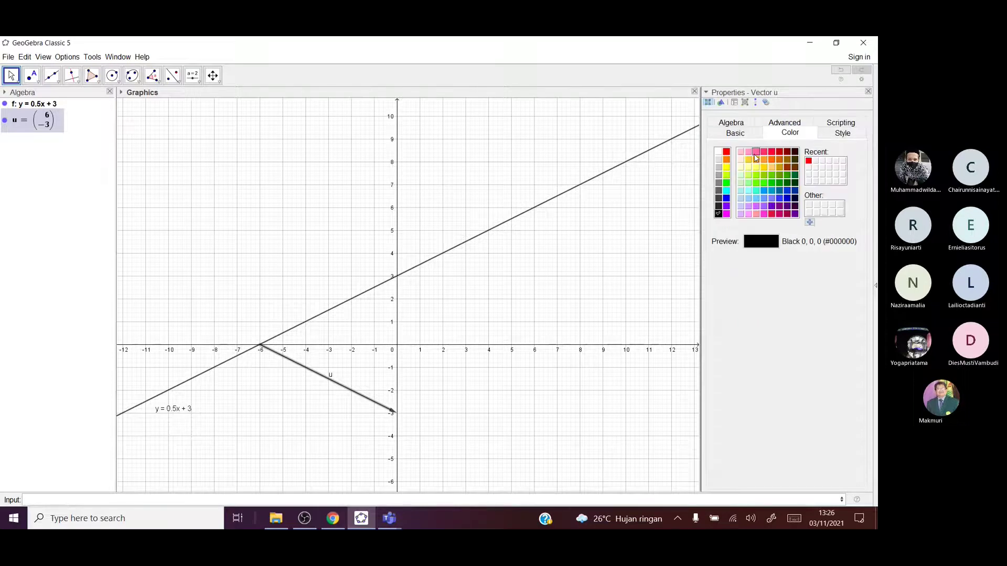
click(748, 151)
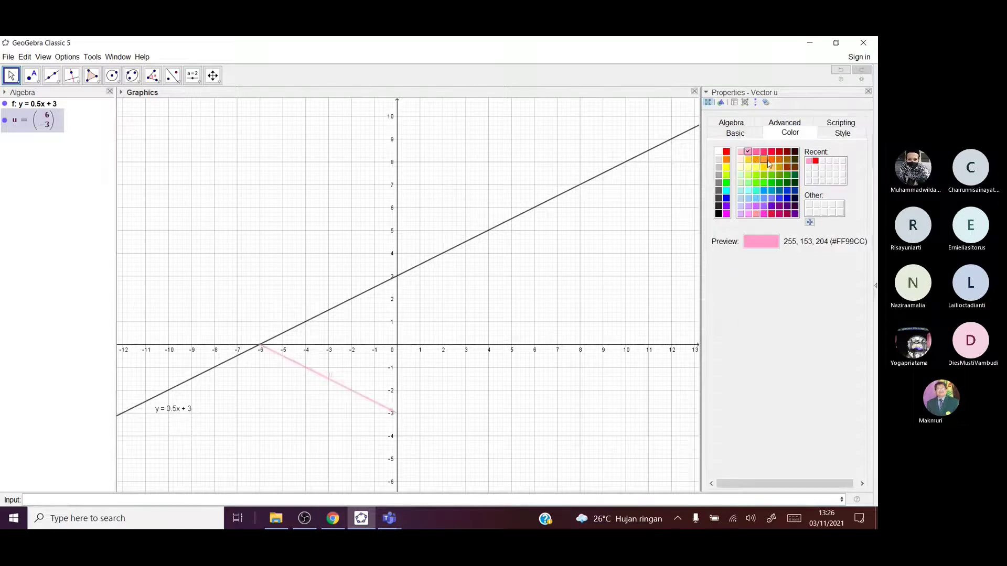
click(868, 92)
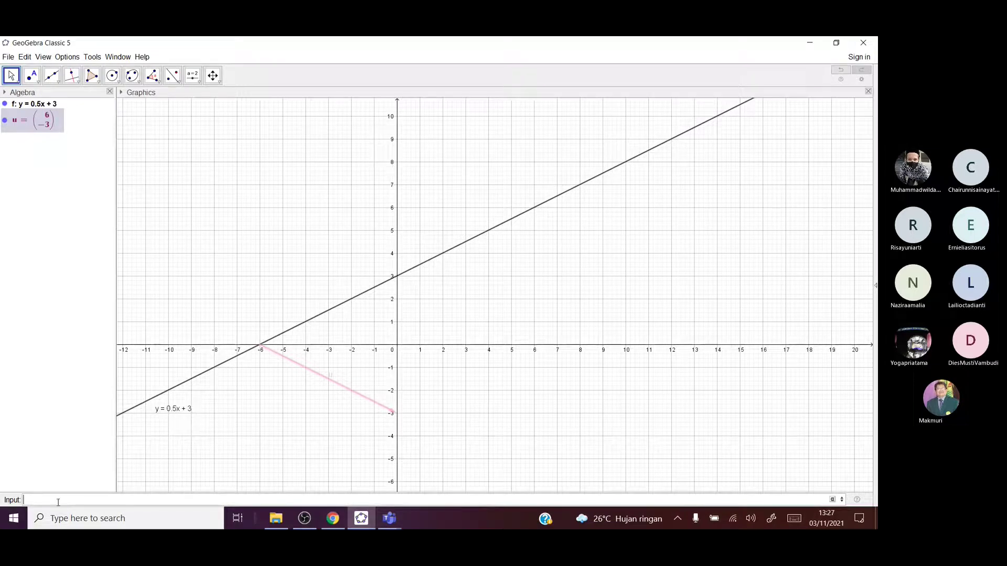
Step: Translate line f by vector u with the Translate command
text(translat)
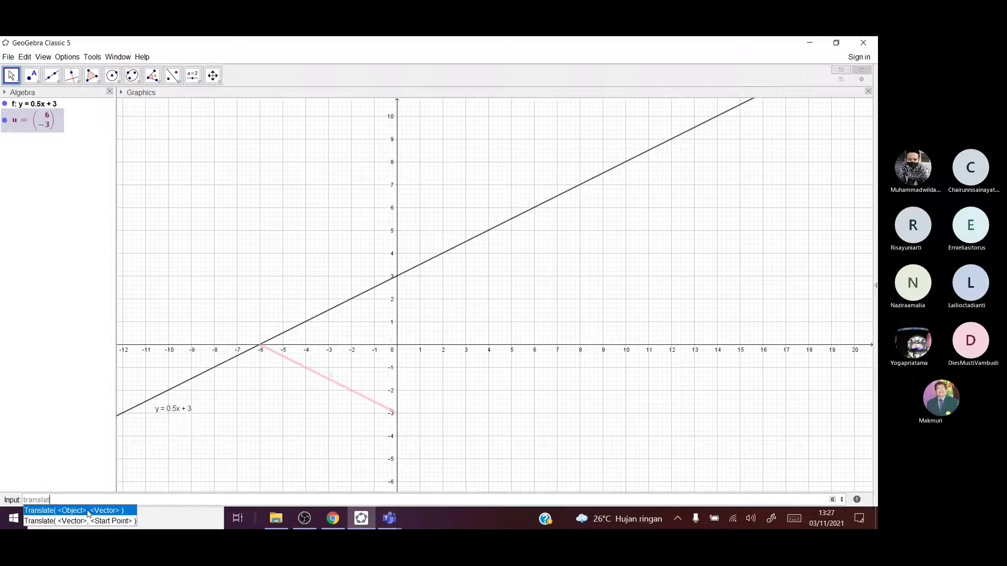
click(87, 512)
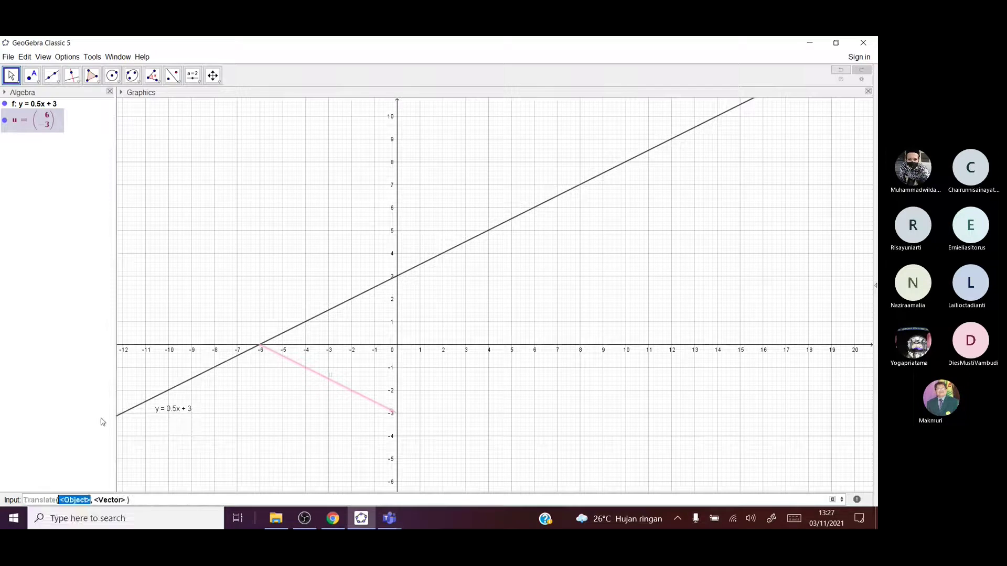
text(f)
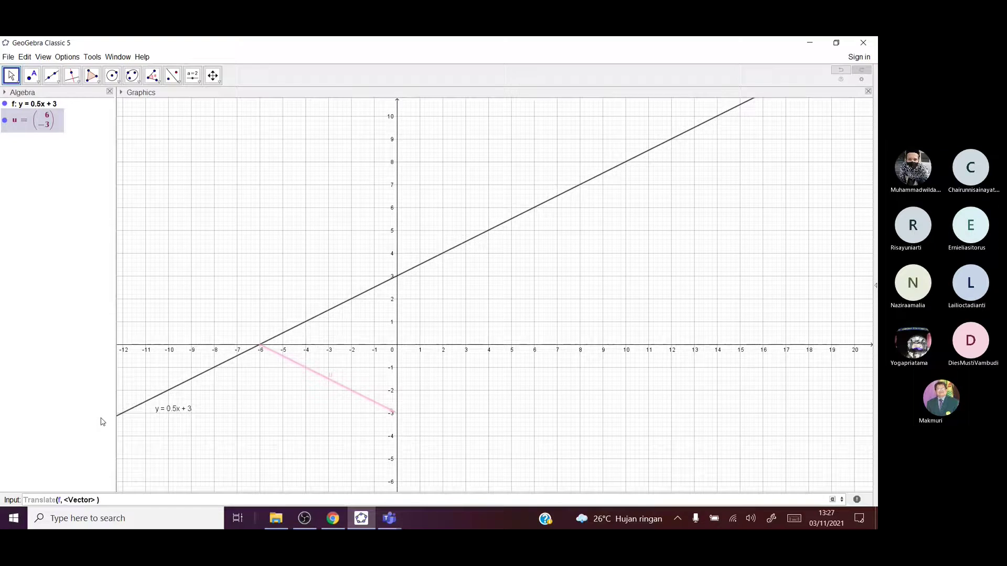
key(Tab)
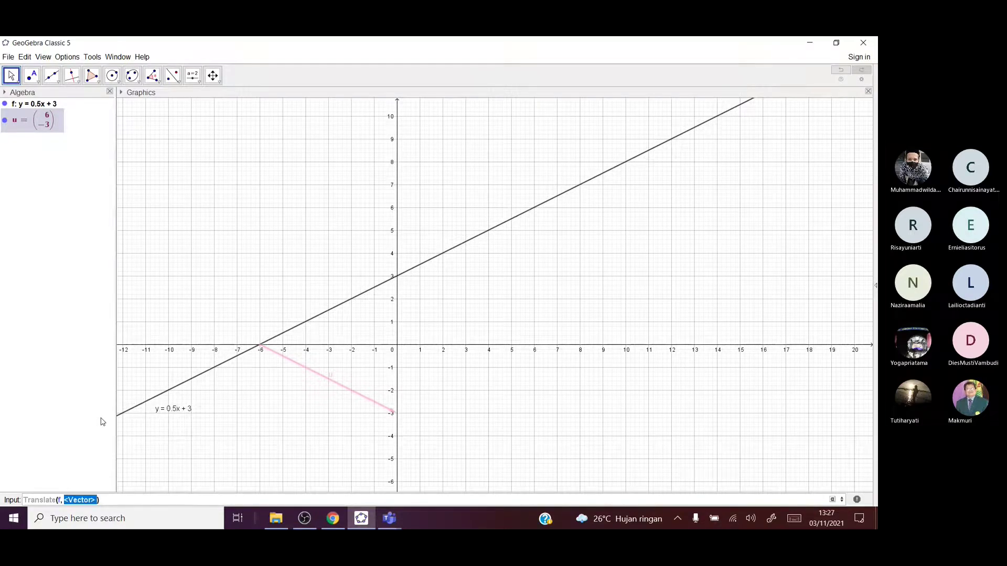
text(u)
key(Return)
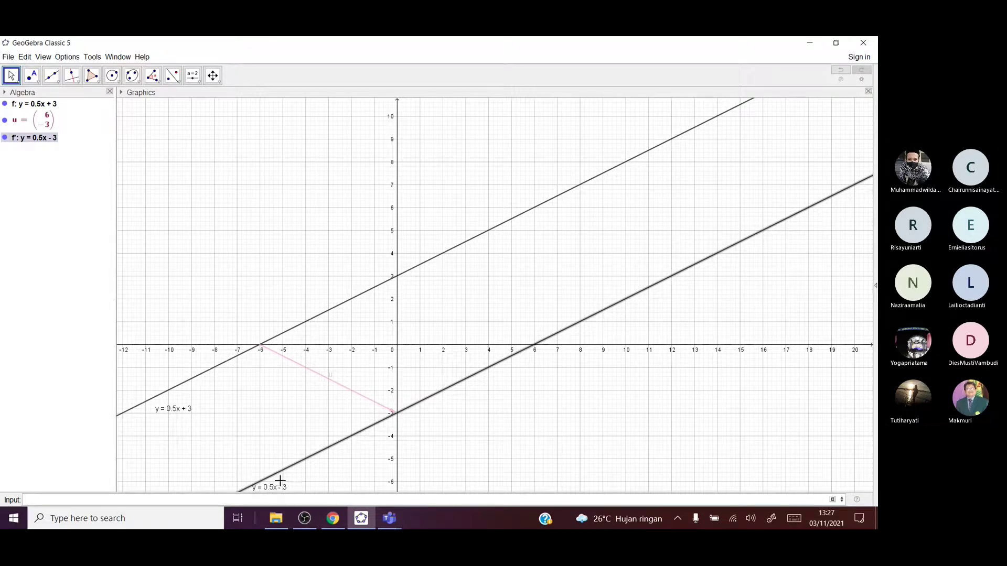
Step: Move the translated line's equation label just above the line near x = -6, and colour the line blue
drag(265, 489, 266, 468)
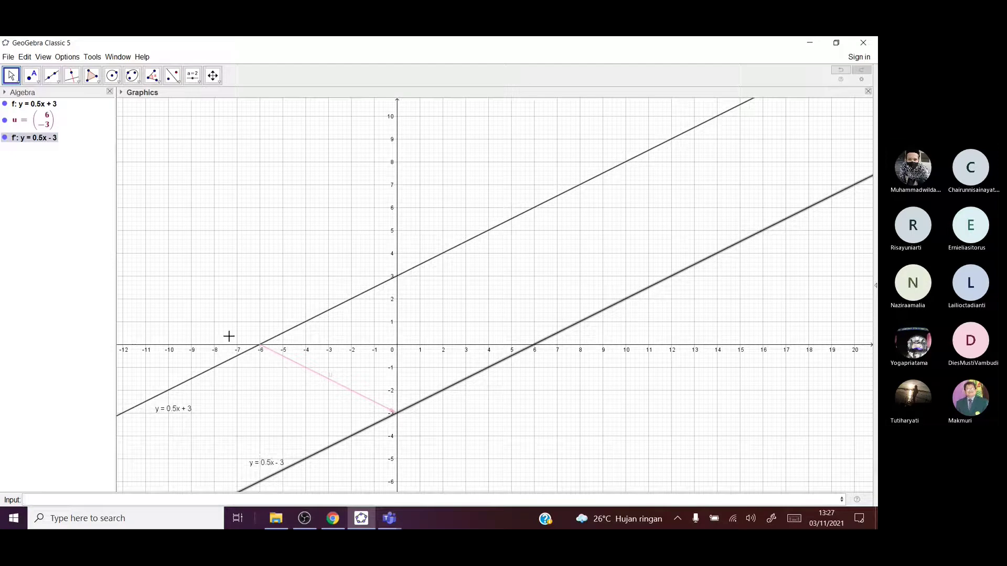
double_click(44, 139)
click(383, 293)
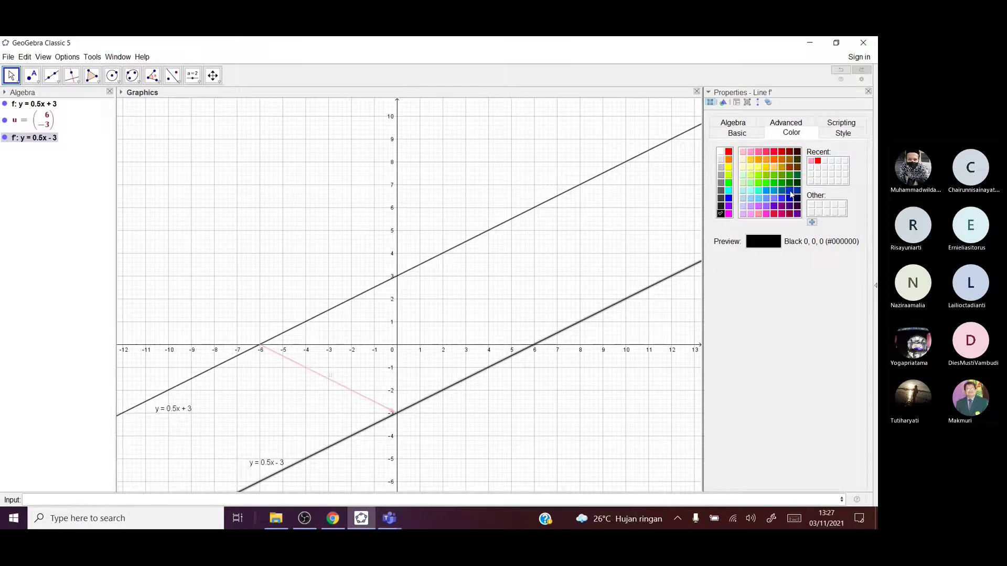
click(791, 195)
click(868, 92)
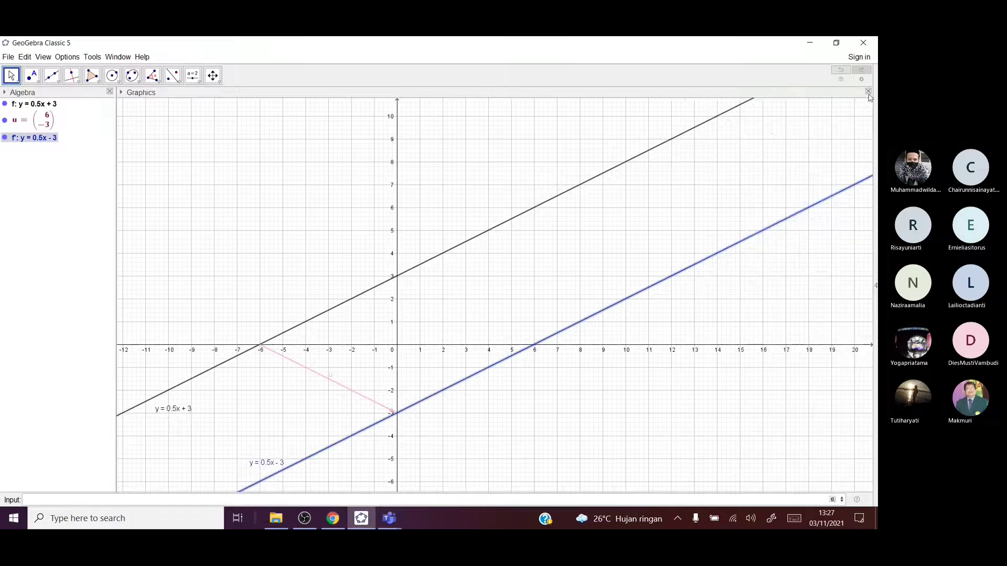
click(558, 430)
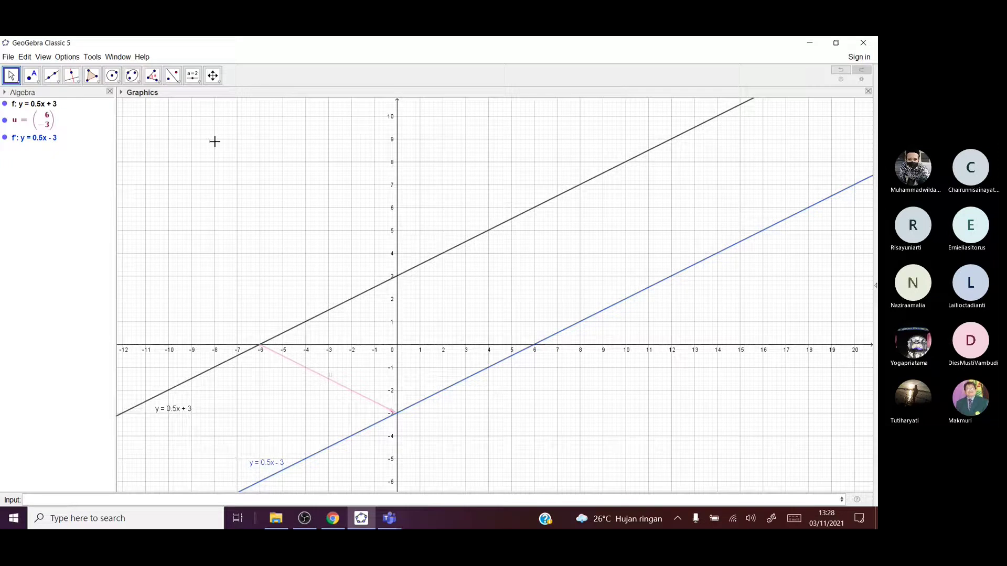
Step: Create an integer slider n with a maximum of 10 in the empty area above line f
click(199, 82)
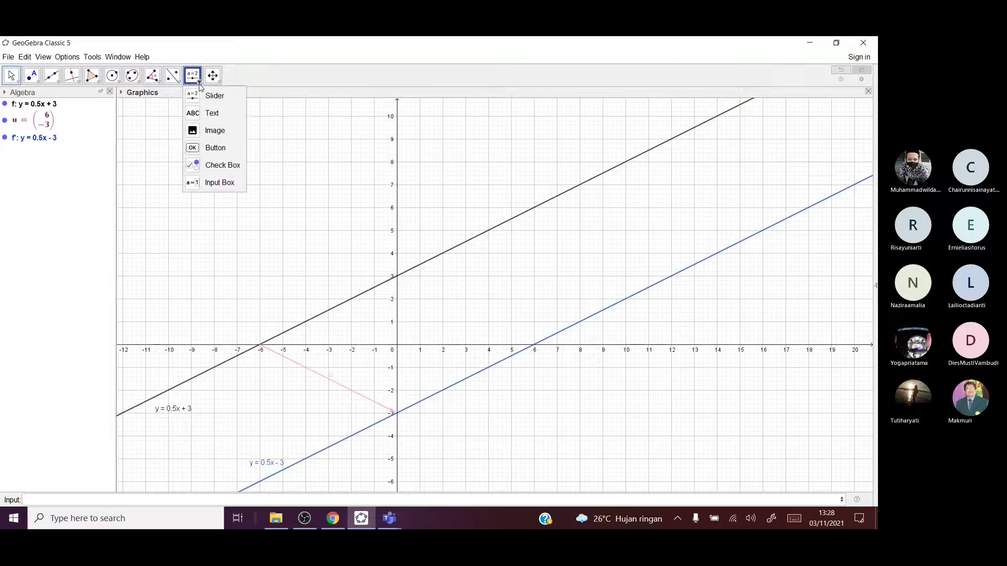
click(194, 98)
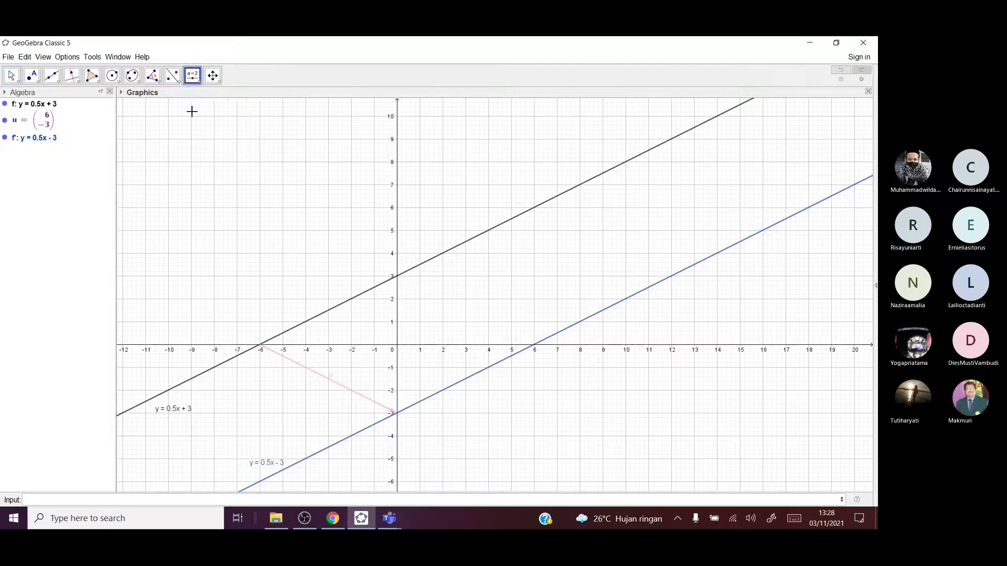
click(187, 140)
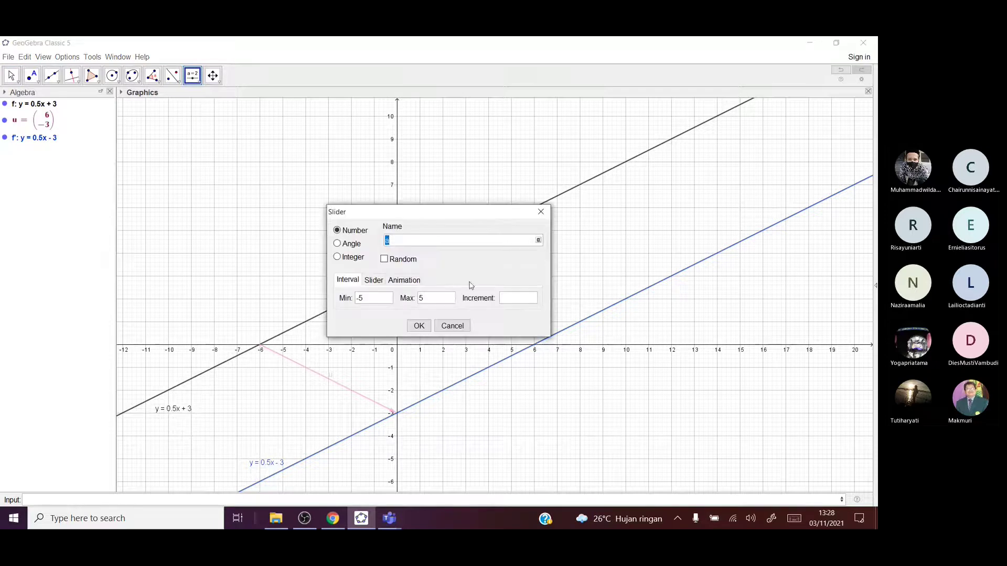
click(337, 258)
click(432, 297)
key(BackSpace)
key(BackSpace)
text(10)
click(418, 327)
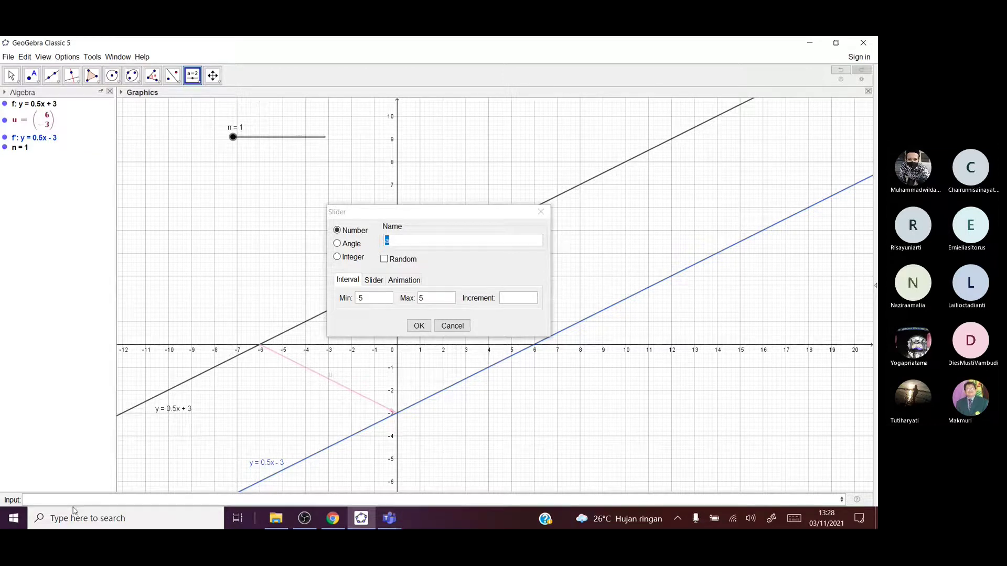
text(e)
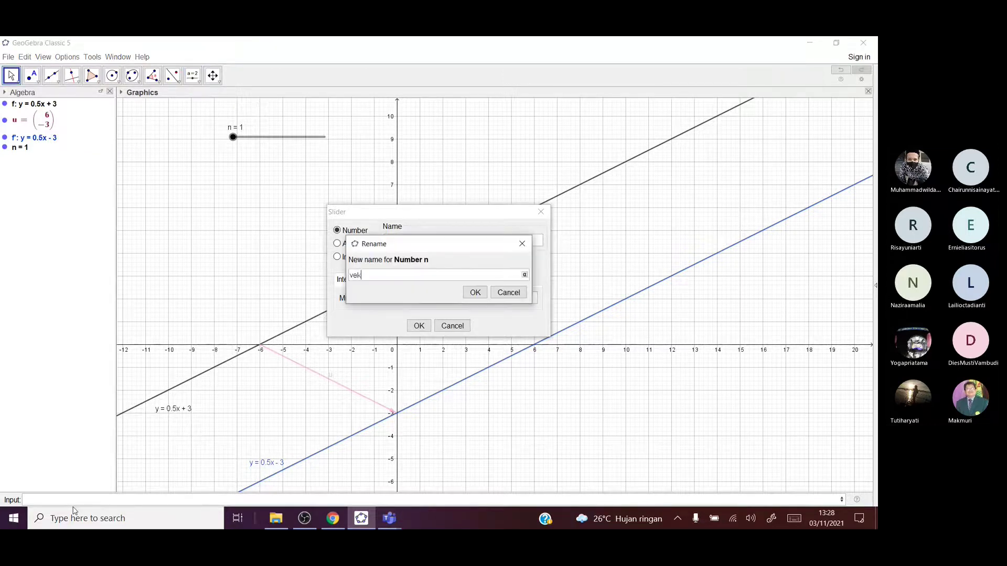
text(kv)
click(508, 292)
Step: Create a second integer slider with a maximum of 10, and delete it
click(338, 258)
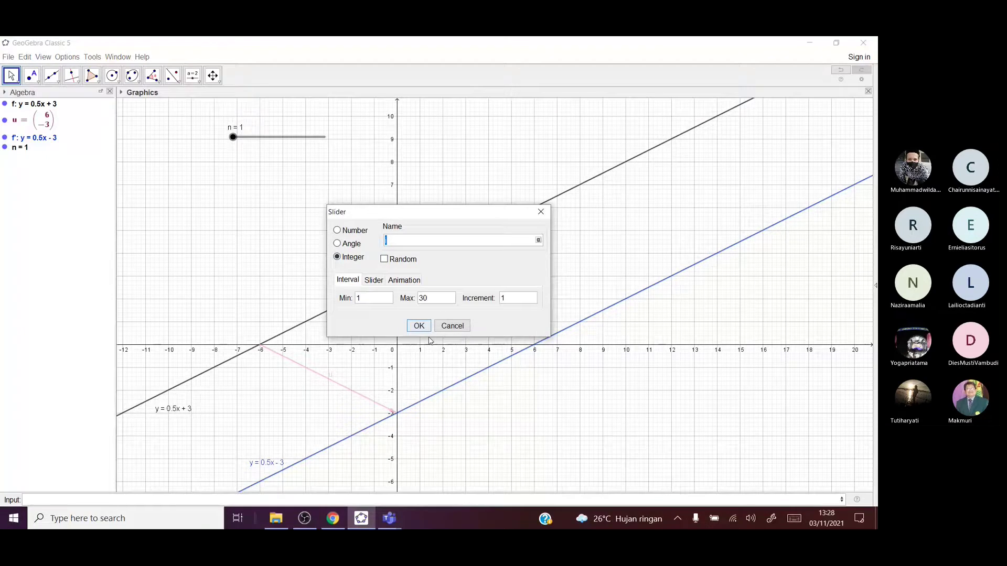
key(BackSpace)
key(BackSpace)
text(10)
click(419, 326)
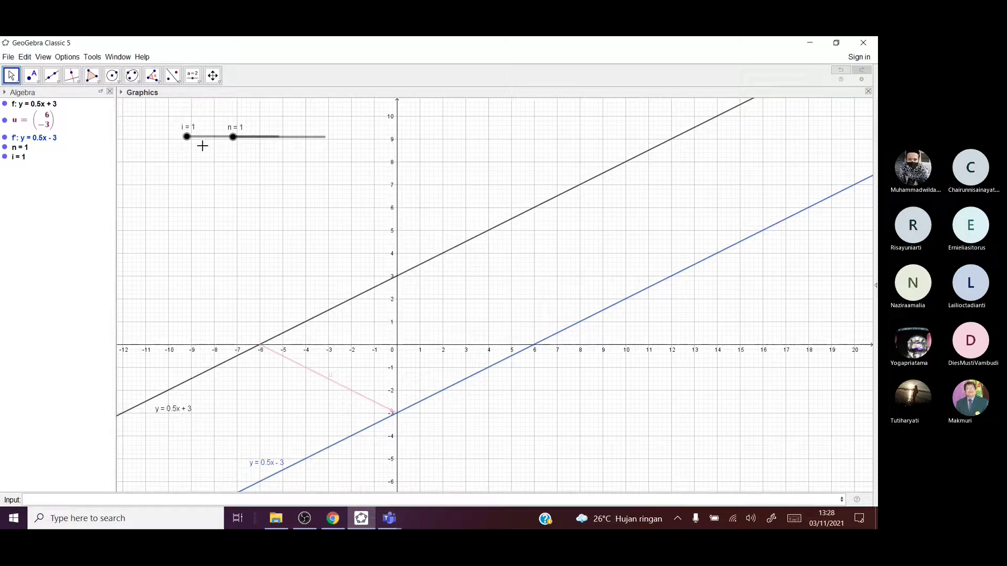
drag(208, 138, 201, 171)
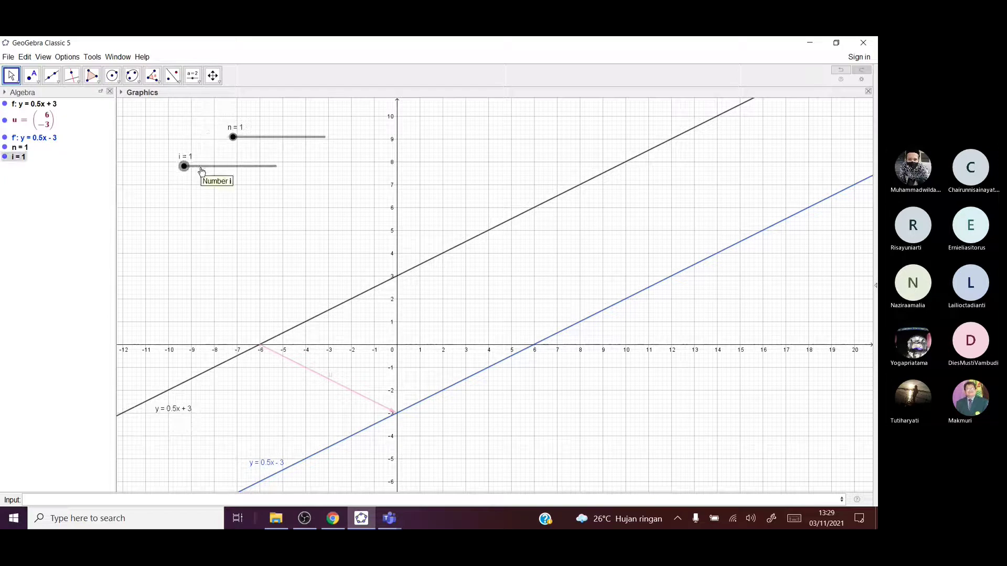
key(Delete)
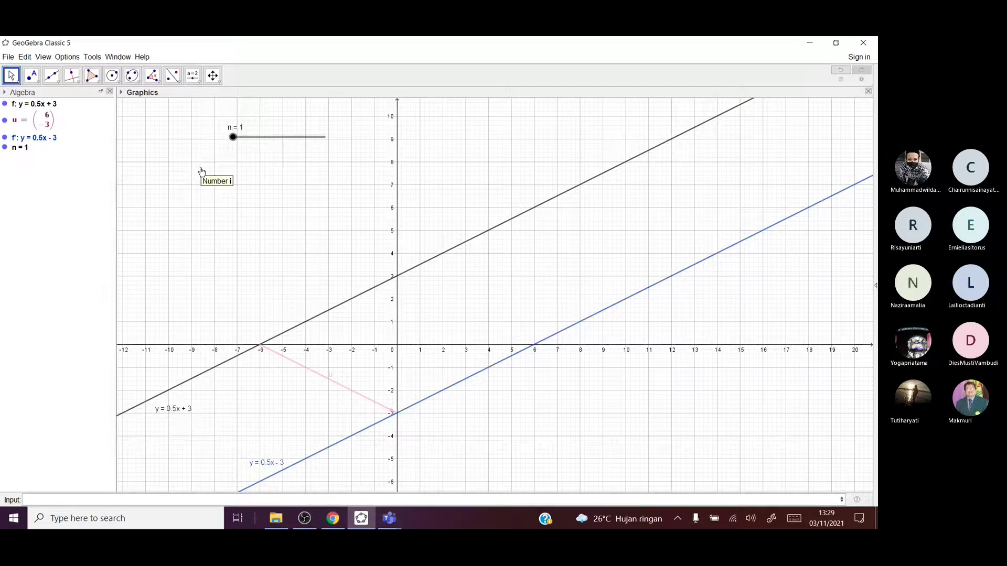
Step: Check the advanced properties of vector u and the definition of the translated line f'
double_click(49, 124)
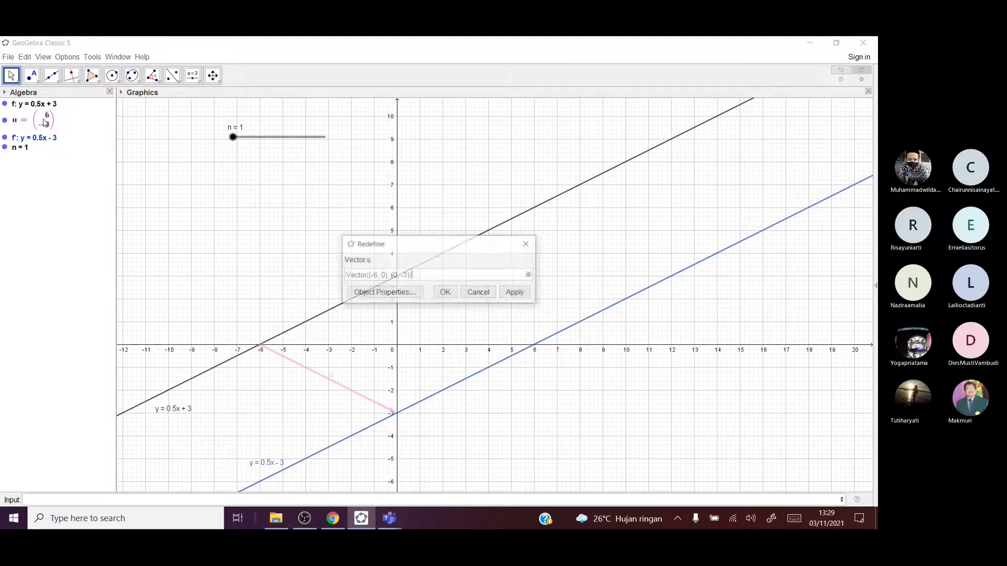
click(404, 293)
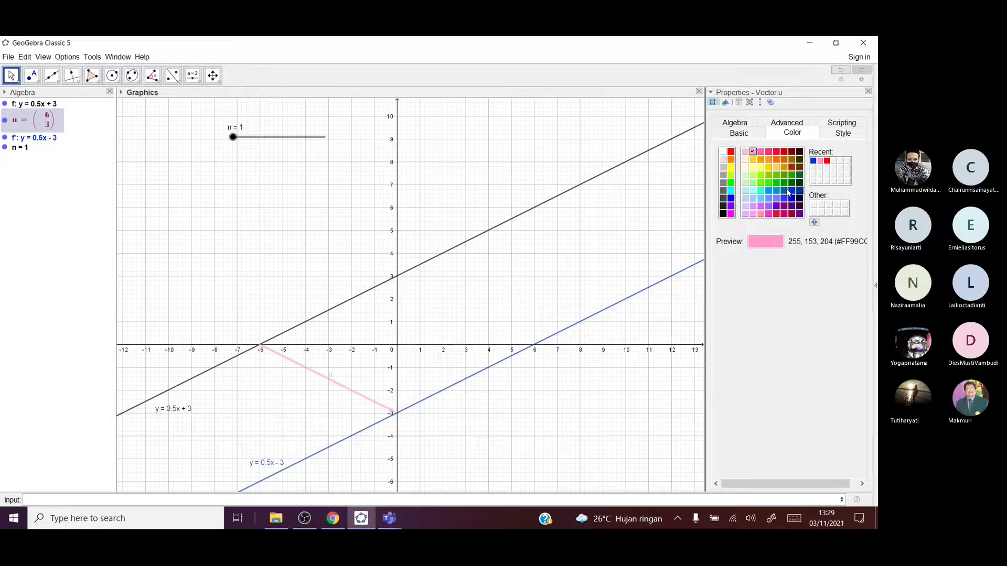
click(735, 122)
click(786, 134)
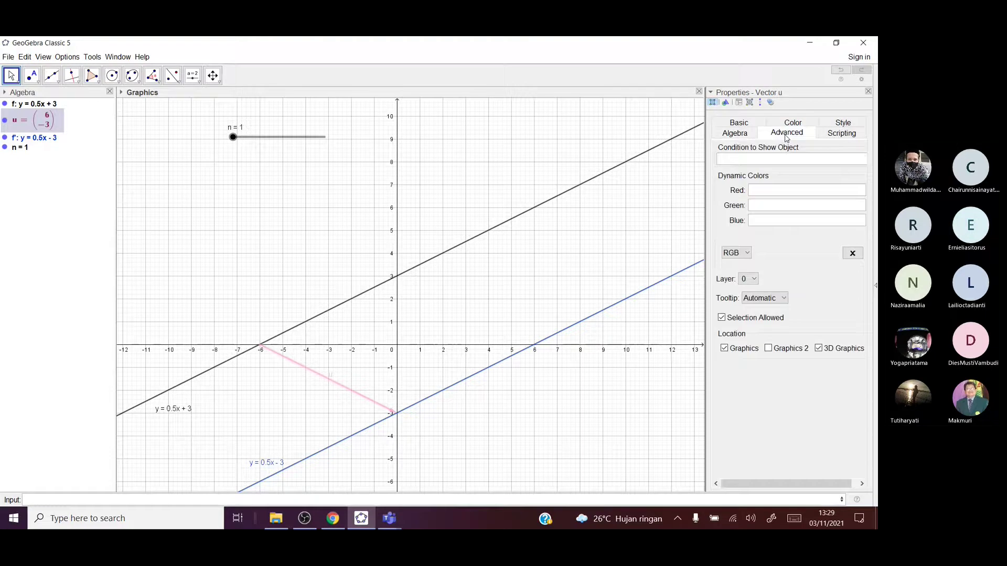
click(869, 92)
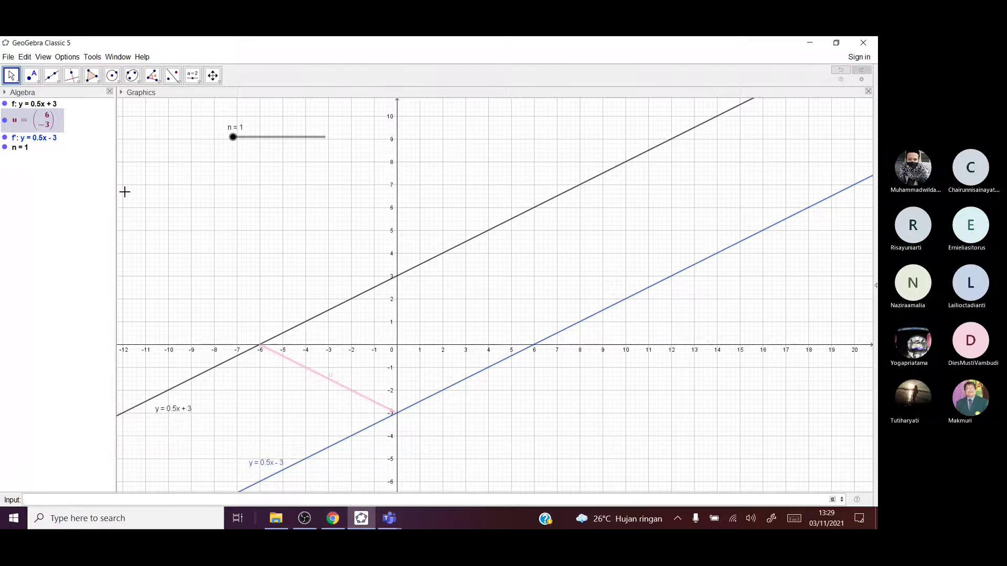
double_click(47, 139)
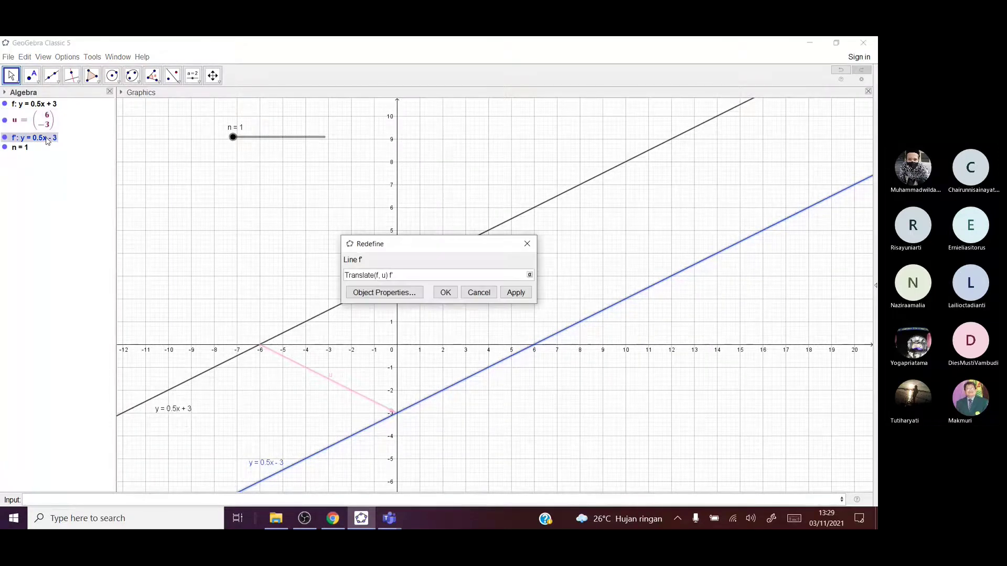
click(515, 294)
click(487, 299)
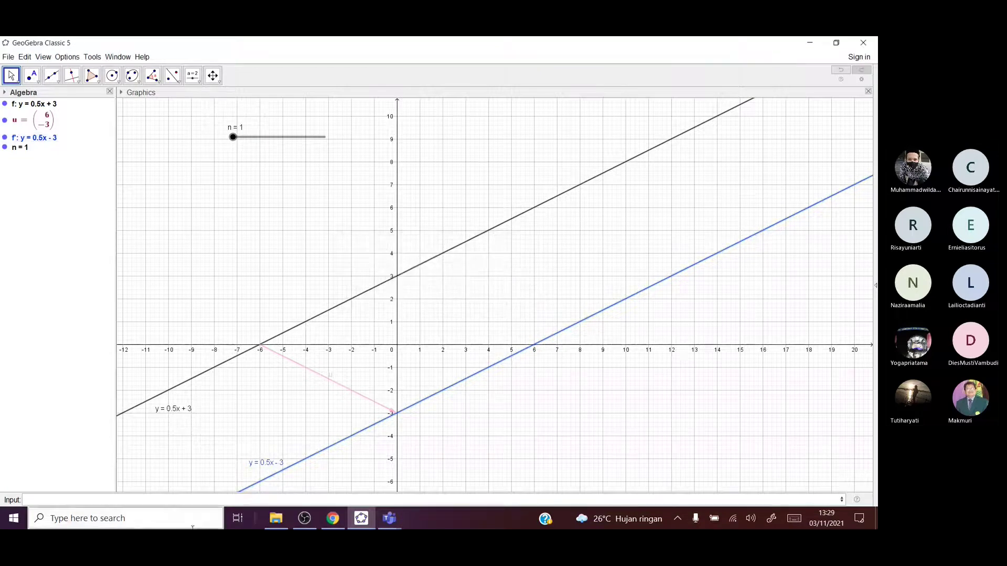
Step: Create a vector with start point (-6,0) and slider-dependent end point (0,n)
click(58, 500)
text(vector)
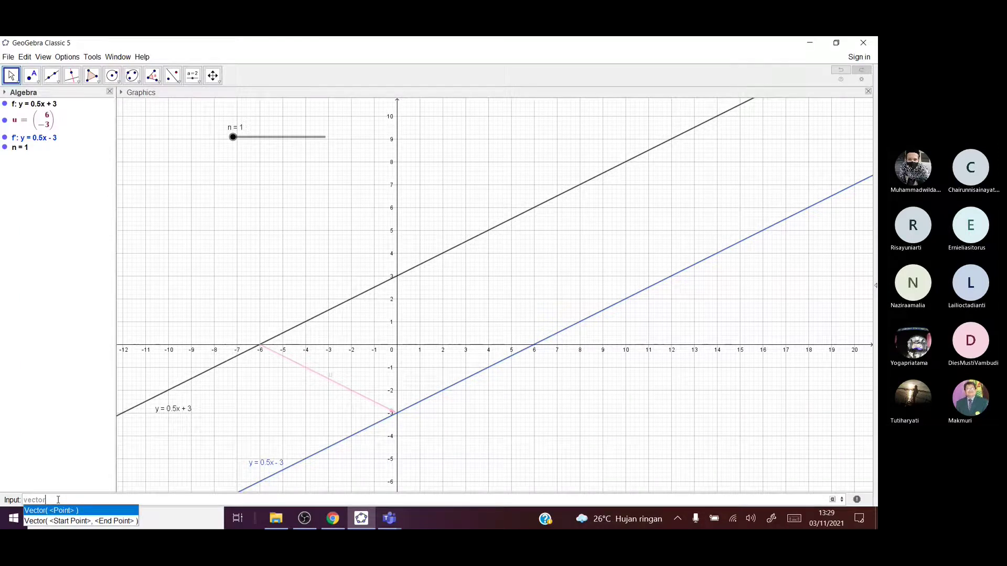
key(Down)
key(Return)
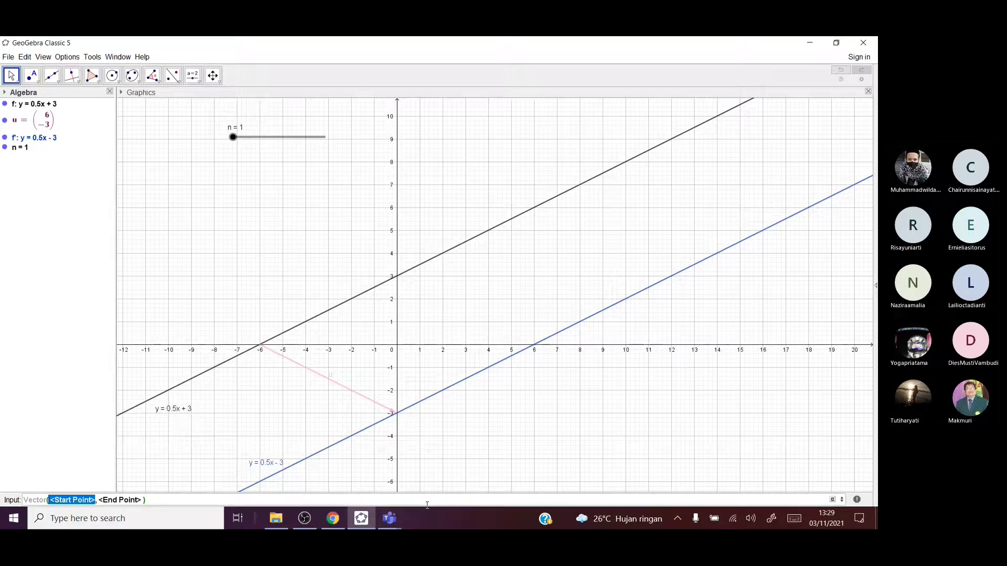
text((-6,0), )
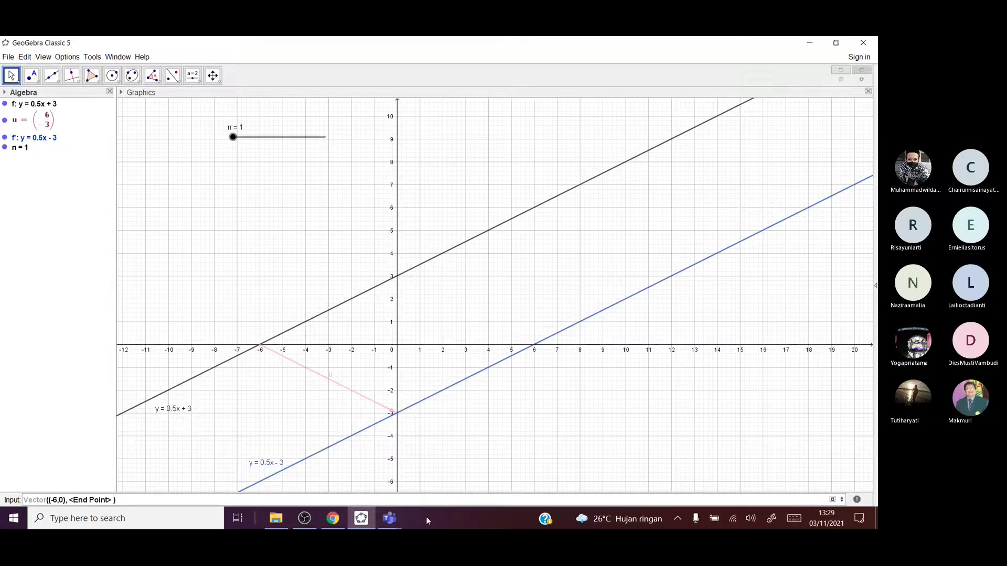
text(()
text(0,n)
text())
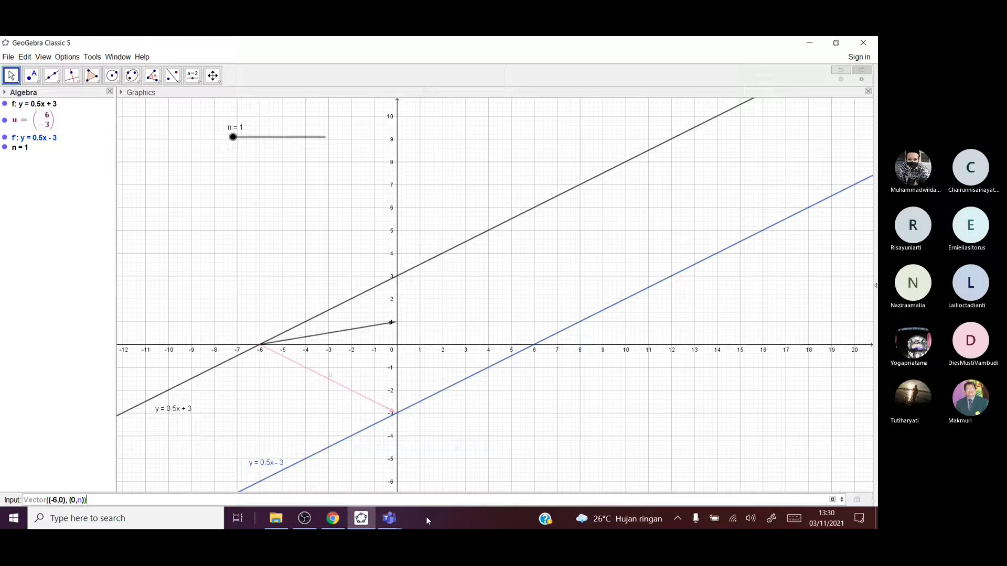
key(Return)
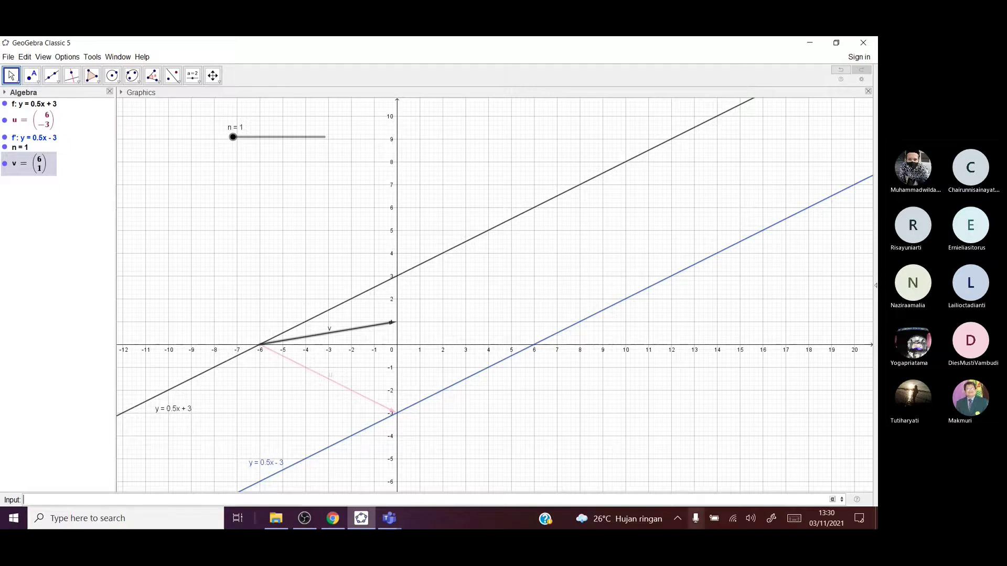
Step: Switch to OBS Studio, show the recordings folder, and look through its video files for the 2021-11-03 recordings
click(303, 519)
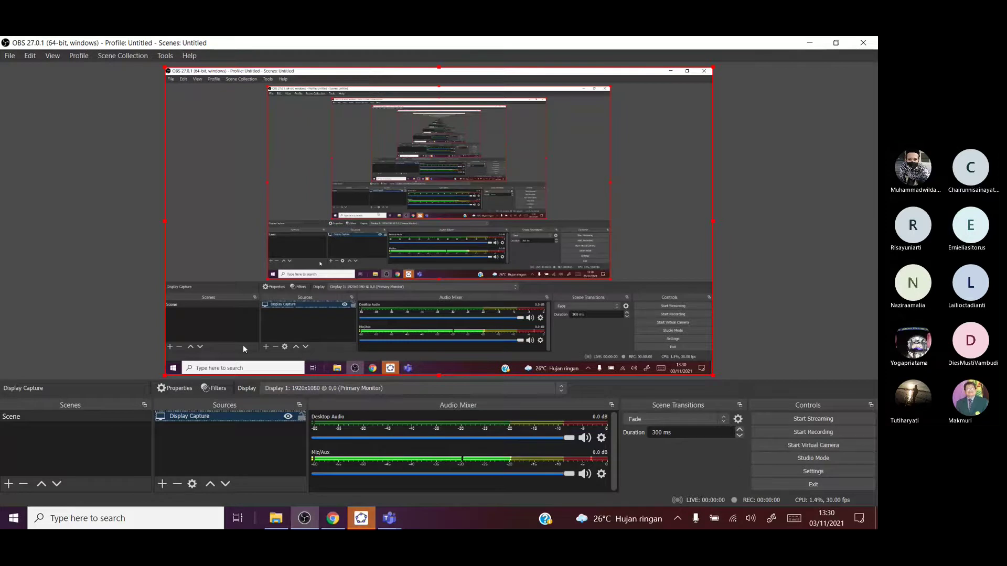
click(12, 61)
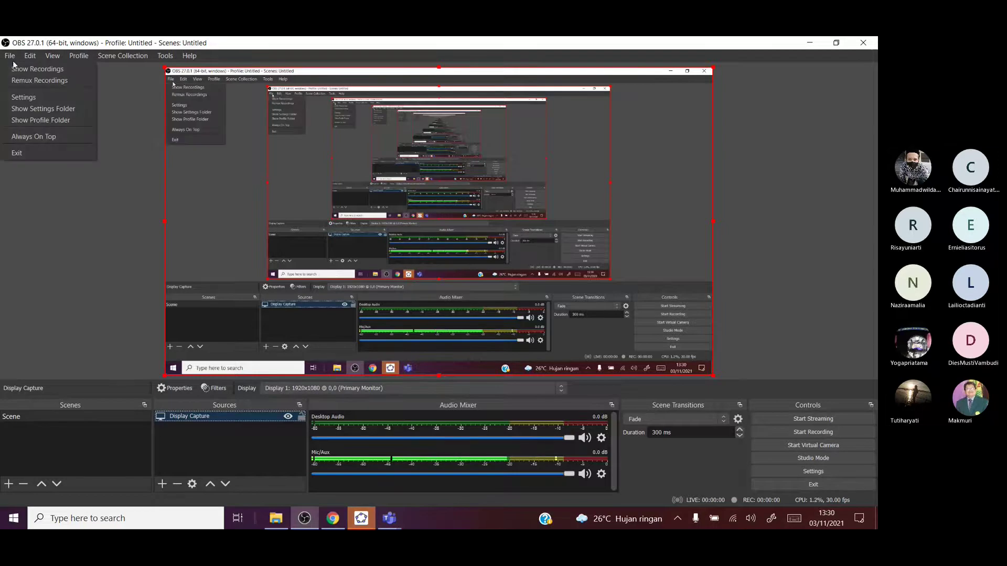
click(18, 72)
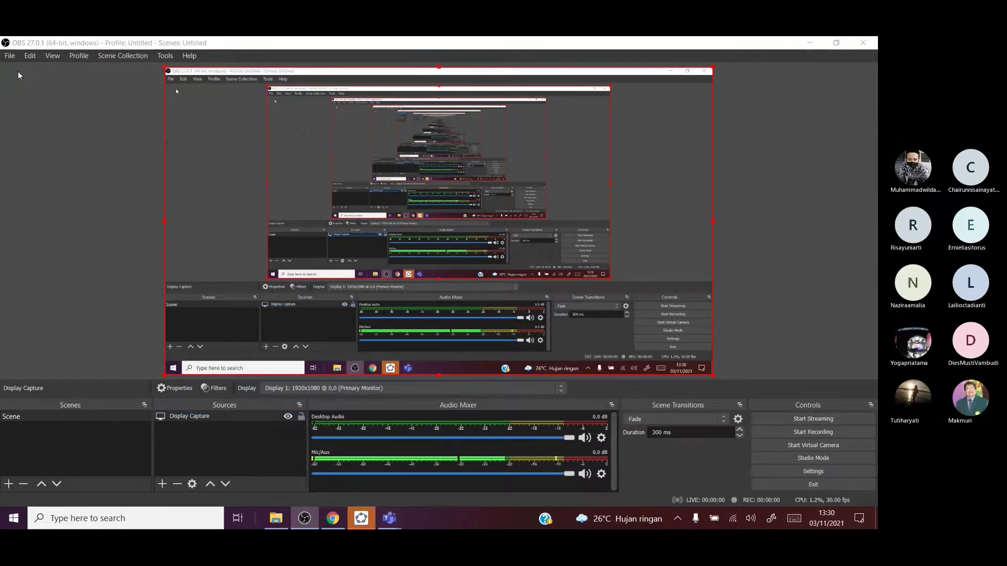
scroll(263, 281, down, 10)
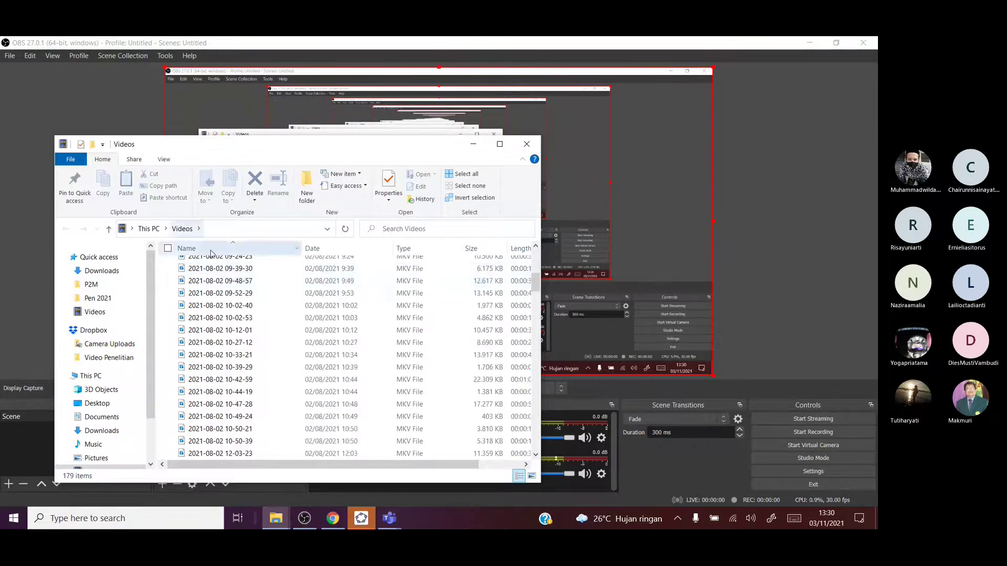
scroll(258, 283, down, 10)
scroll(255, 286, down, 4)
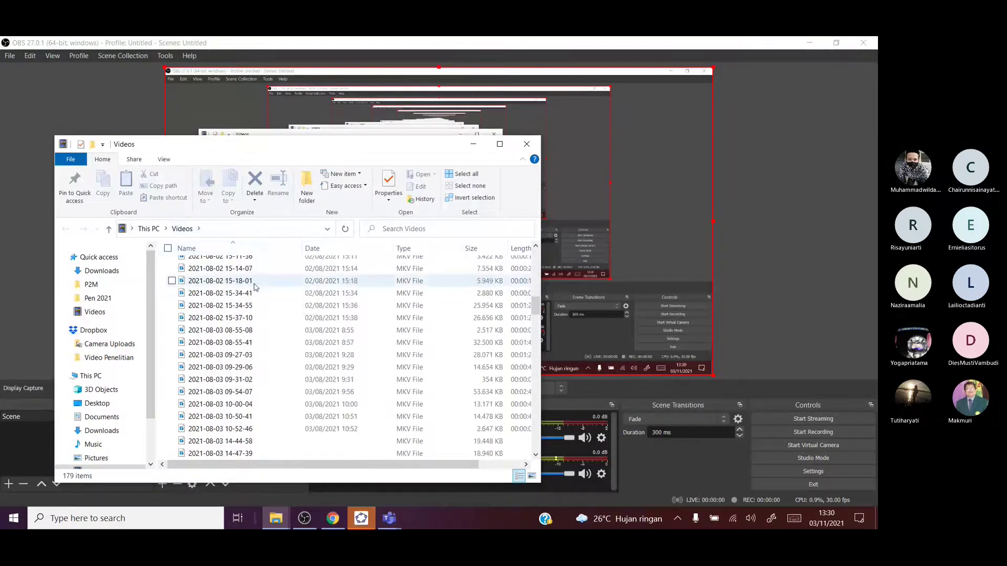
scroll(256, 287, down, 5)
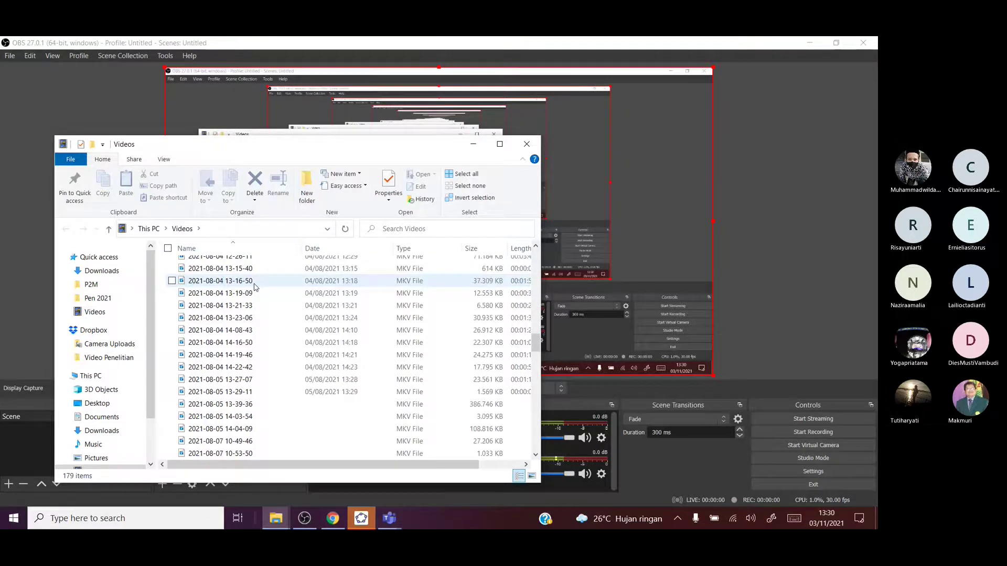
scroll(255, 287, down, 6)
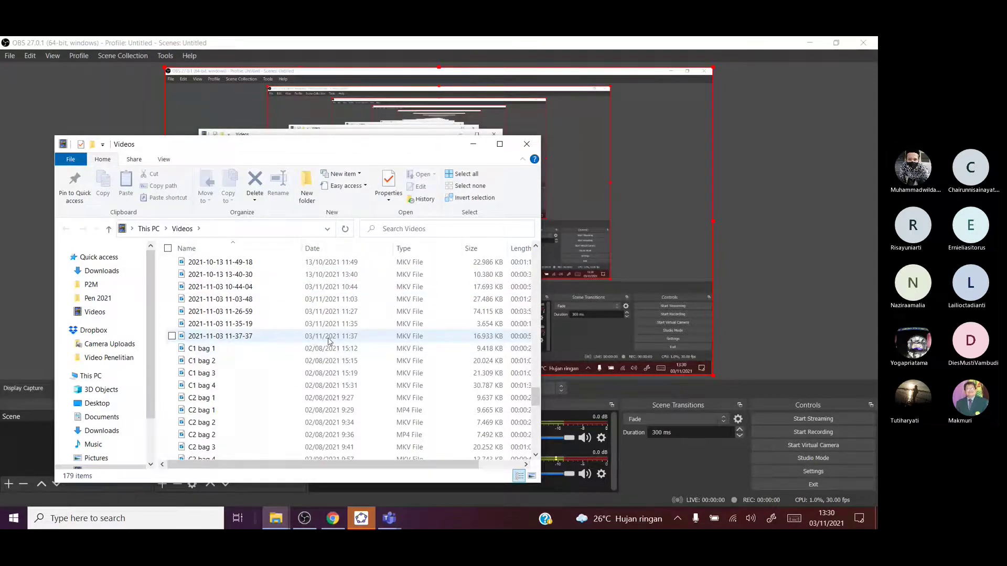
scroll(329, 341, down, 10)
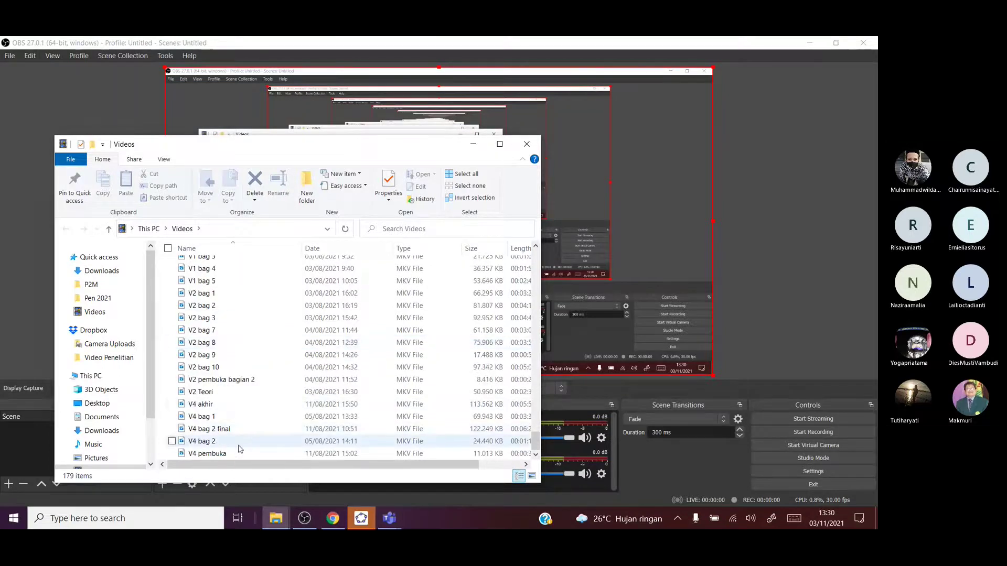
scroll(239, 449, up, 6)
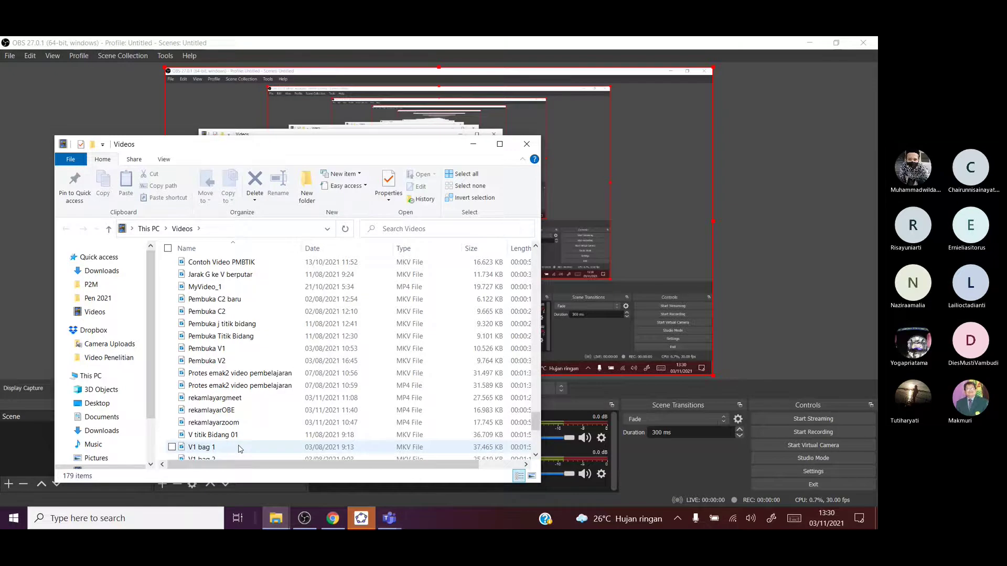
scroll(240, 449, up, 6)
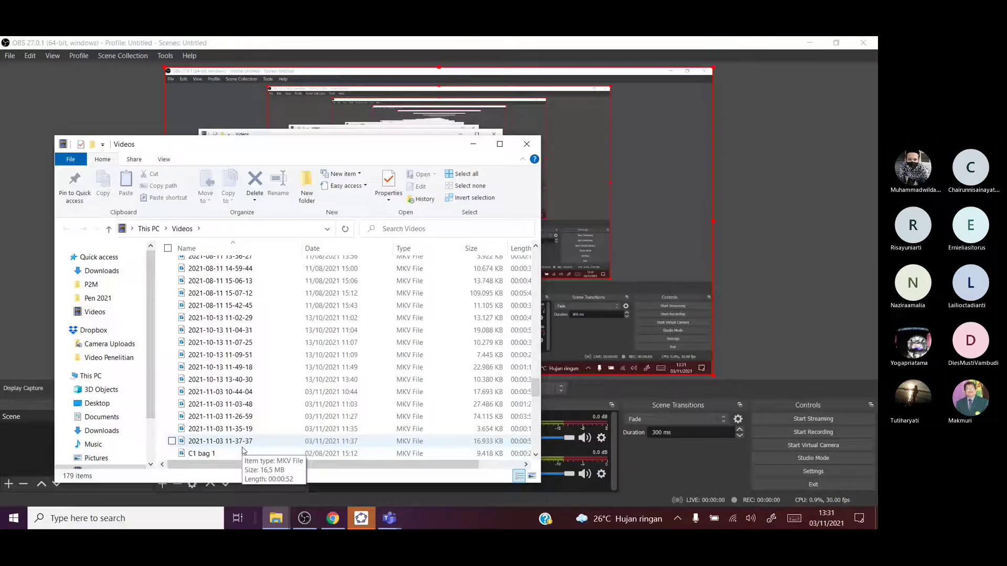
scroll(242, 450, down, 2)
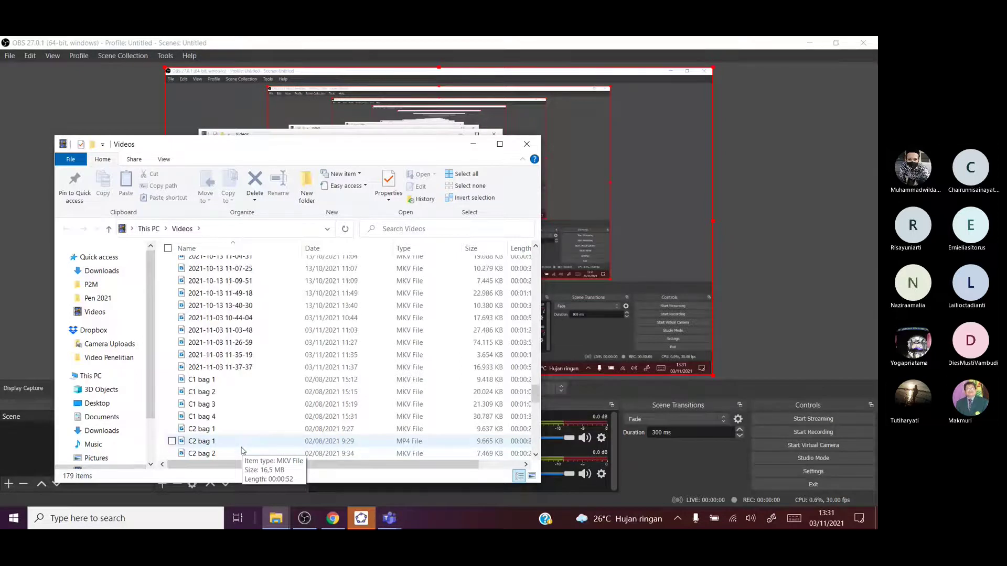
click(222, 369)
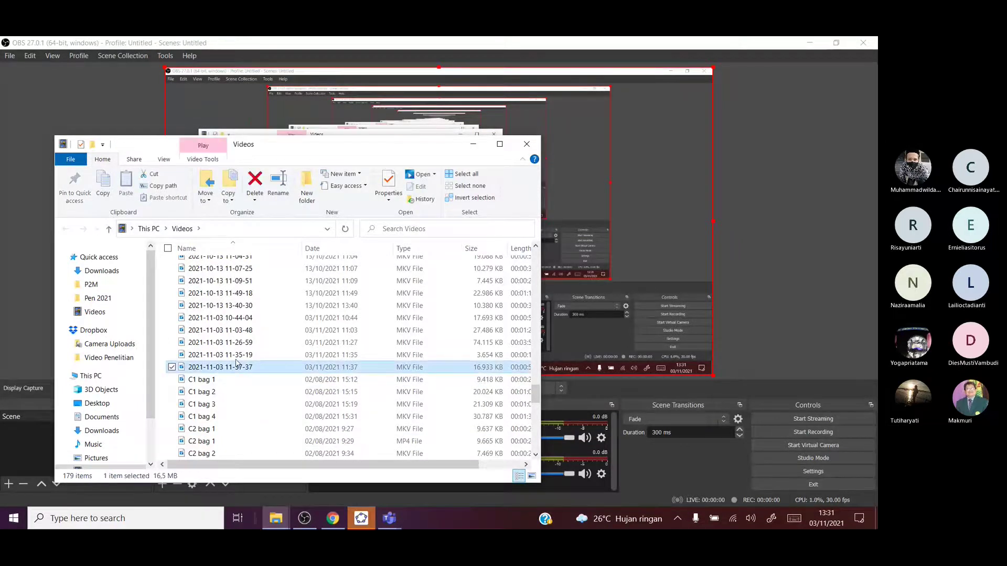
click(412, 178)
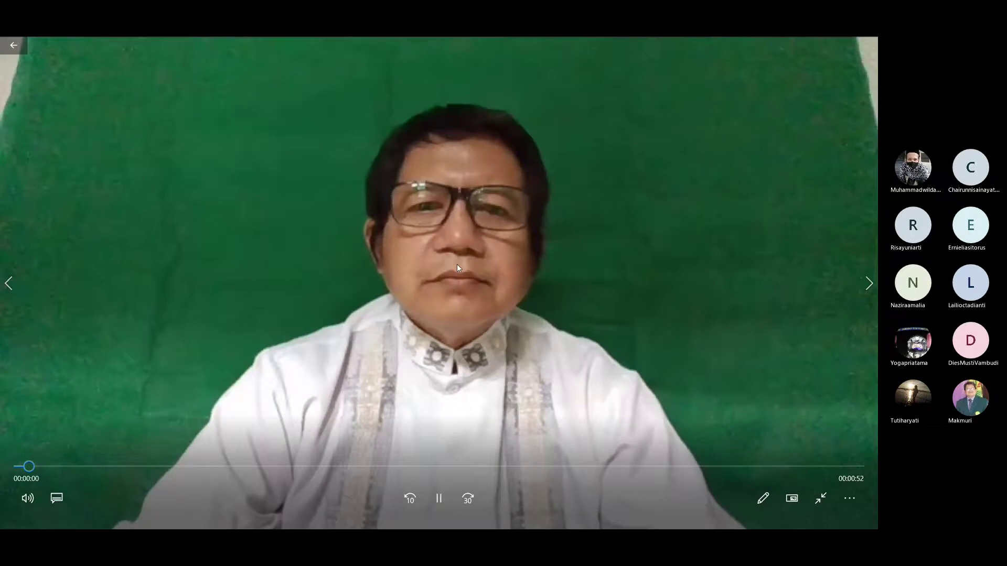
key(Escape)
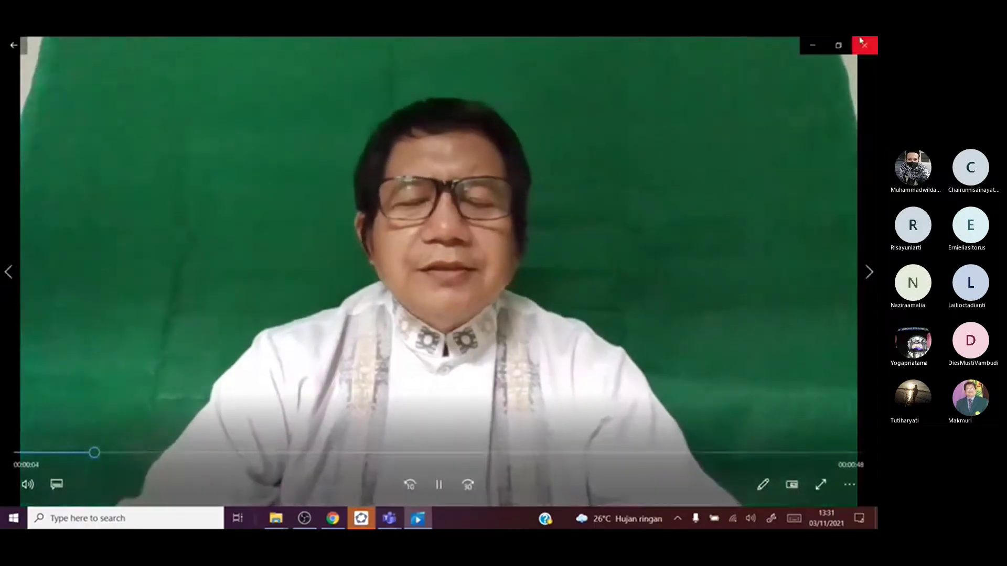
click(861, 40)
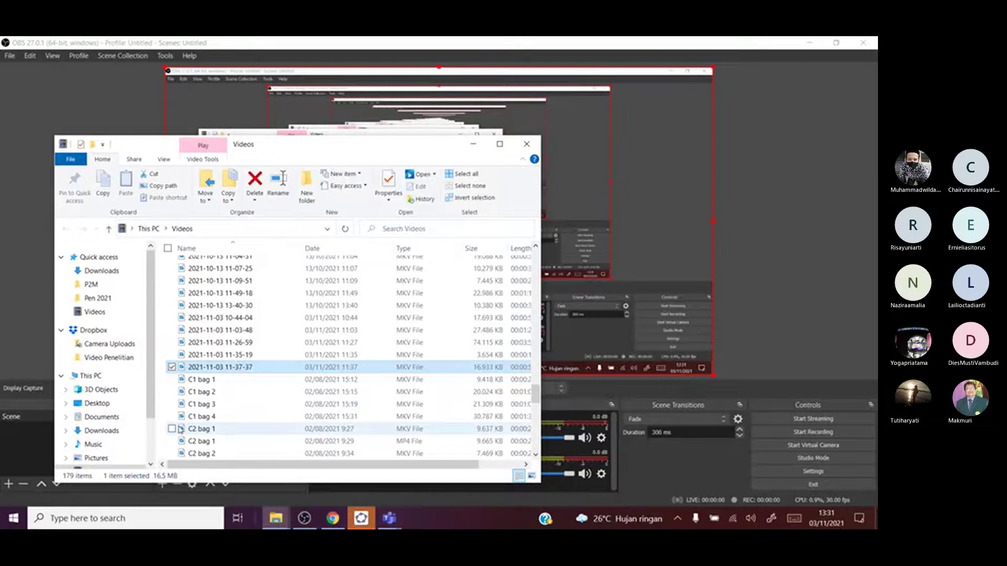
Step: Check the contents of the Captures folder and return to the Videos folder
scroll(270, 395, up, 10)
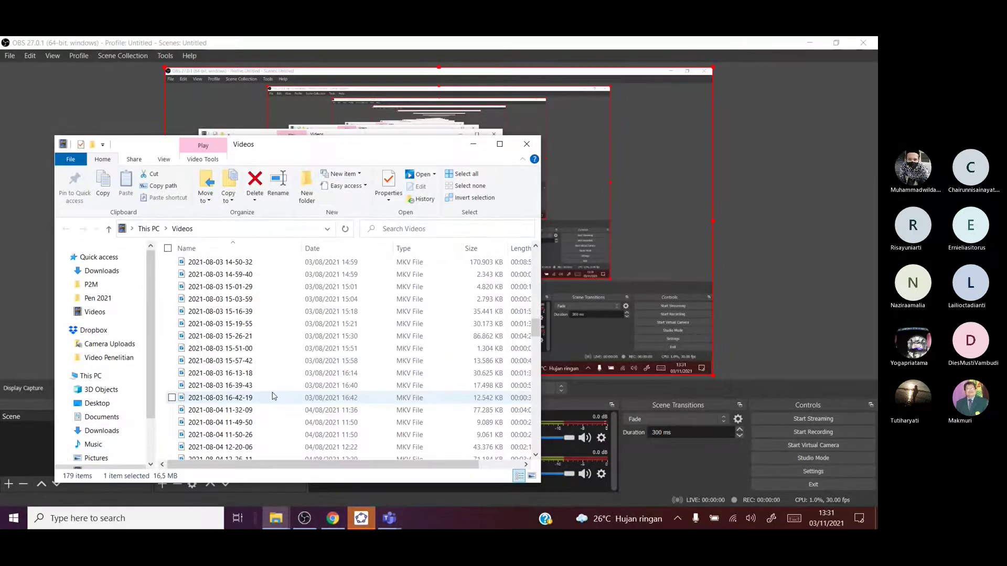
scroll(272, 396, up, 15)
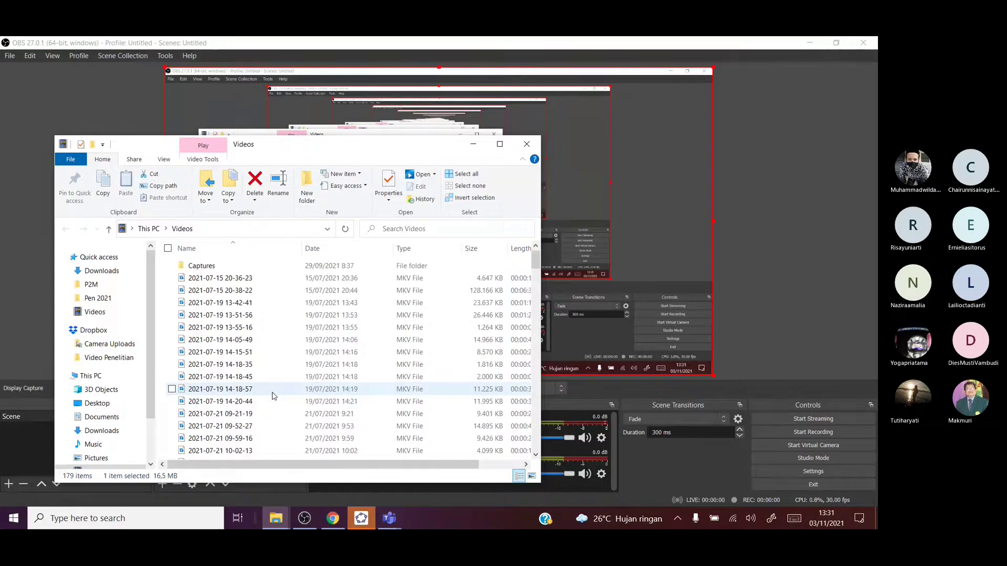
double_click(192, 265)
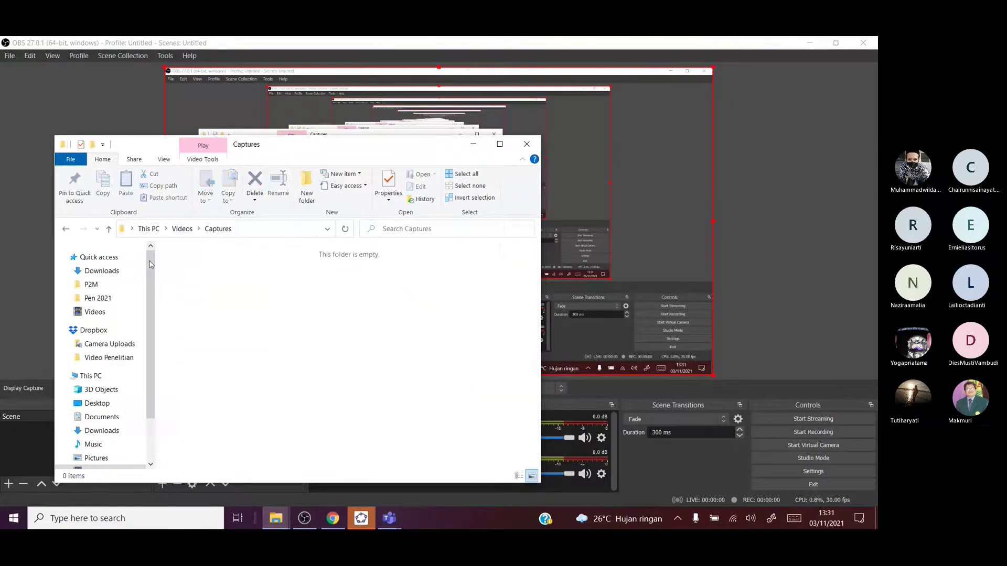
click(109, 230)
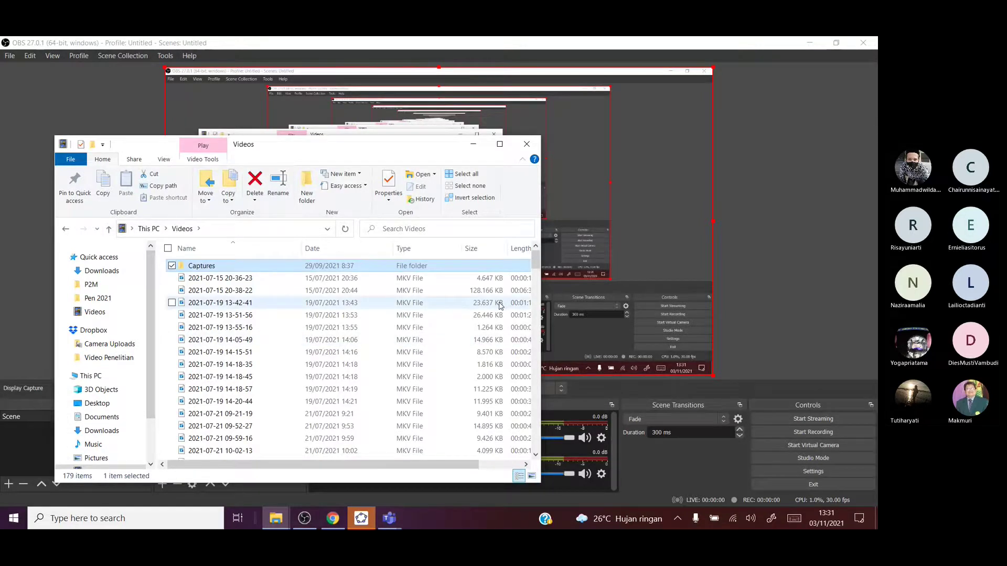
Step: Record the display with OBS Studio while setting slider n to 7 in GeoGebra, ending the recording back in OBS
click(802, 433)
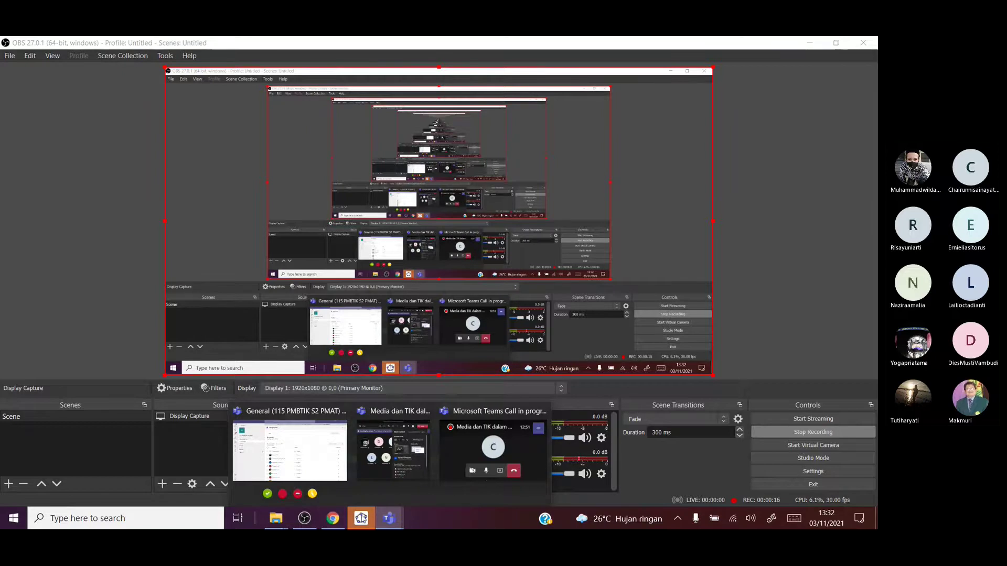
click(361, 518)
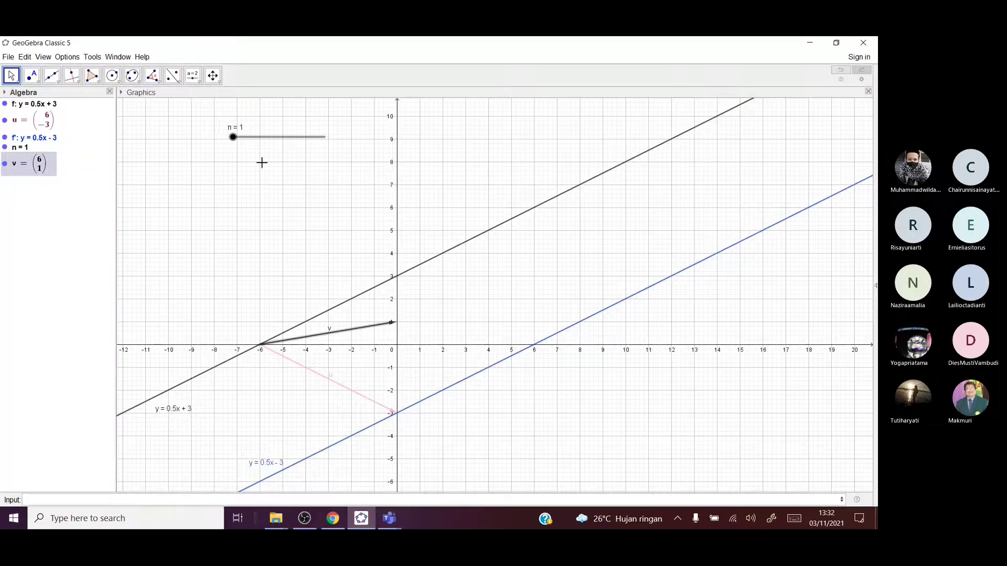
drag(232, 143, 298, 173)
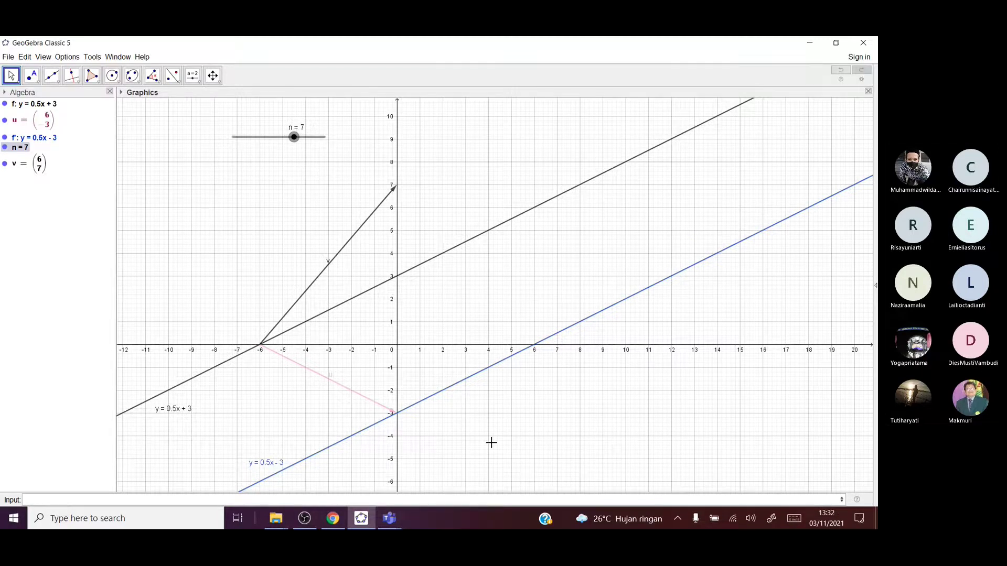
click(305, 518)
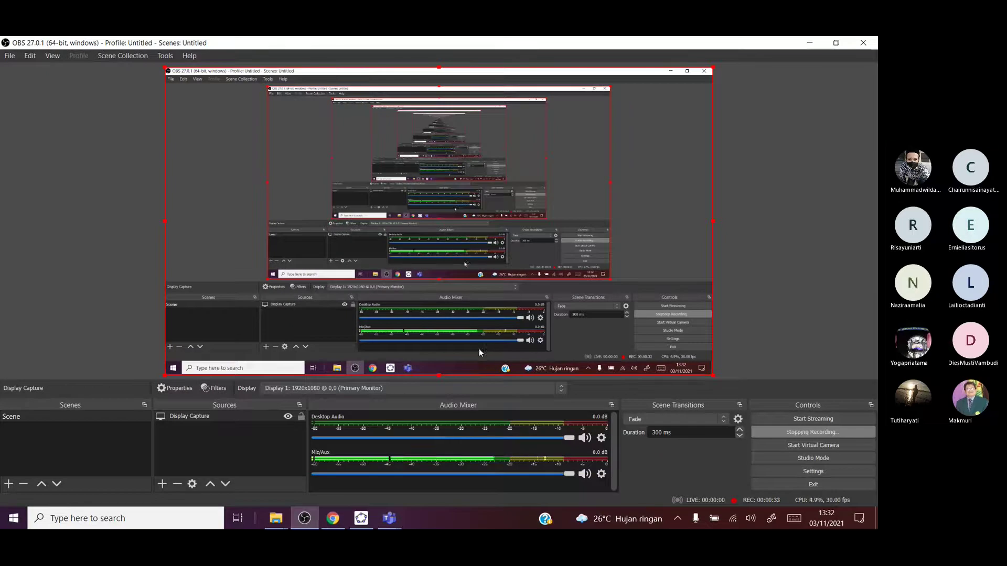
key(ctrl+shift+r)
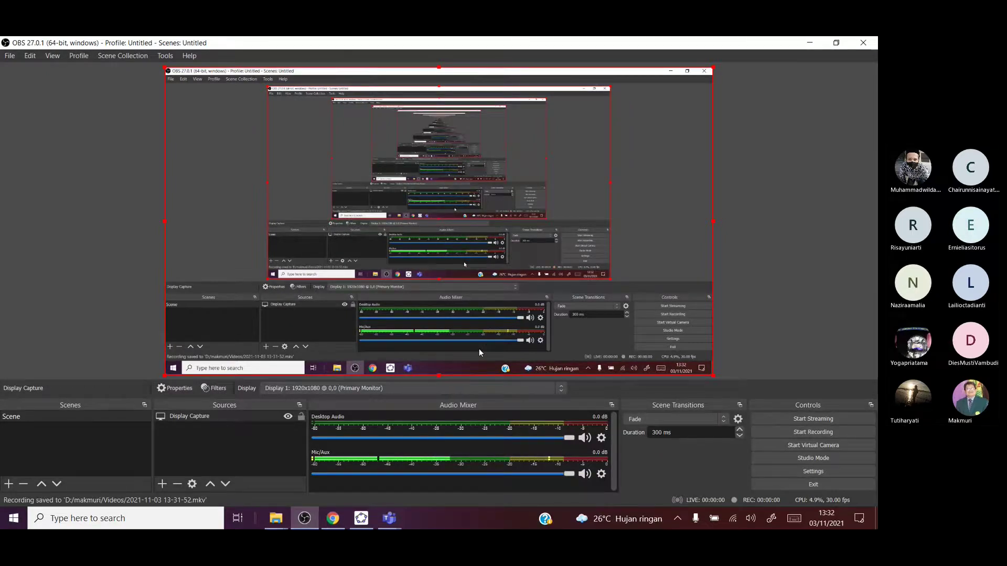
click(10, 56)
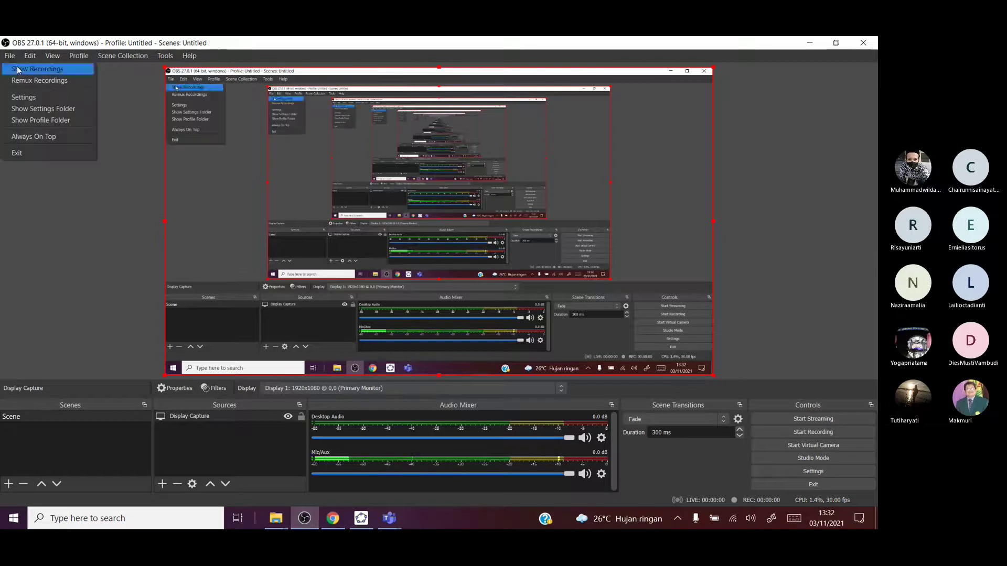
click(18, 70)
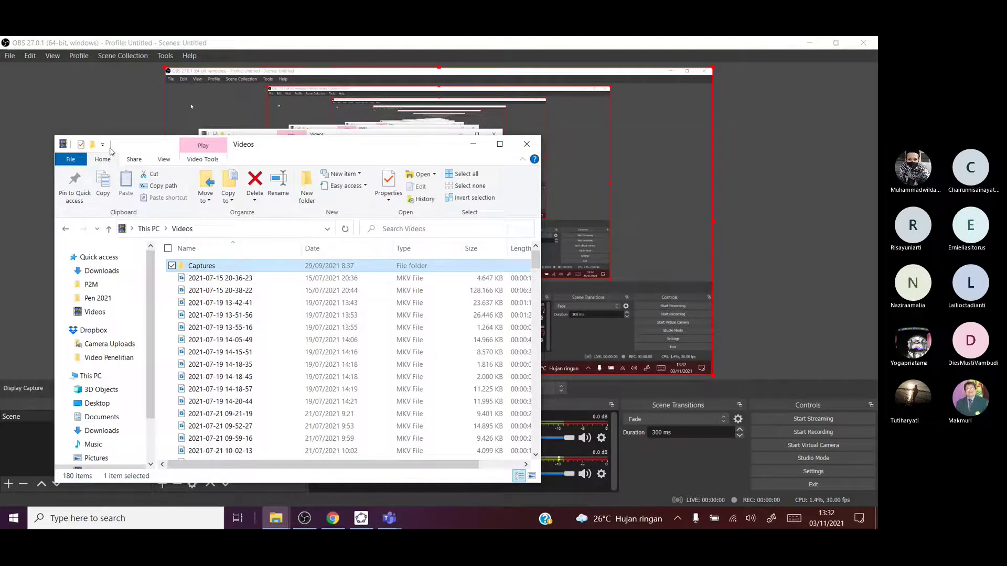
scroll(231, 318, down, 20)
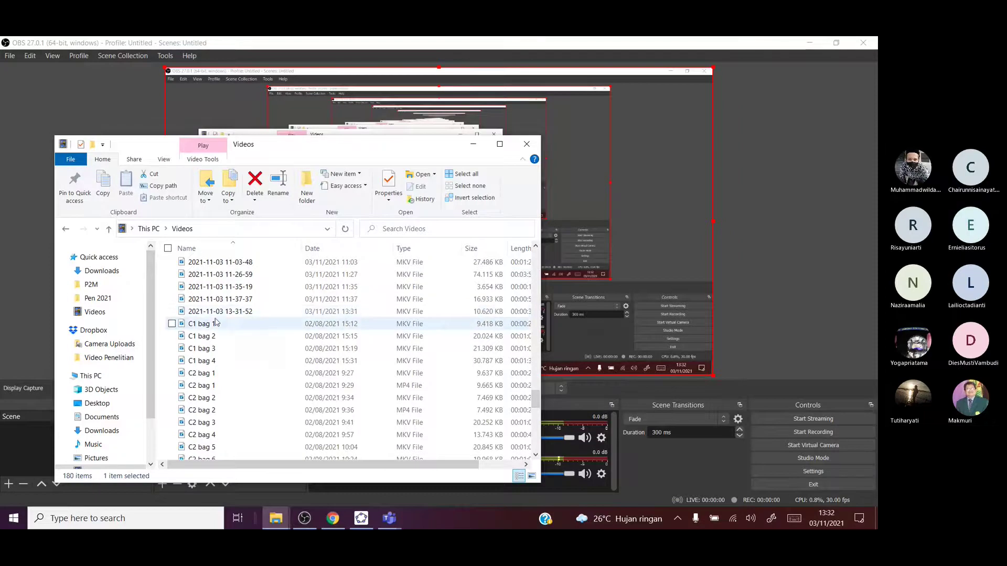
double_click(243, 313)
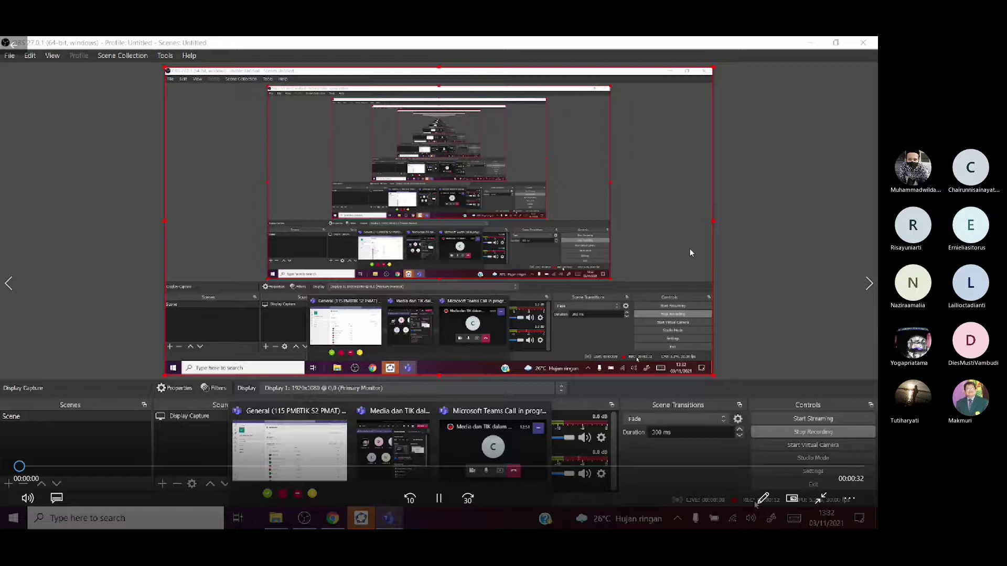
click(822, 501)
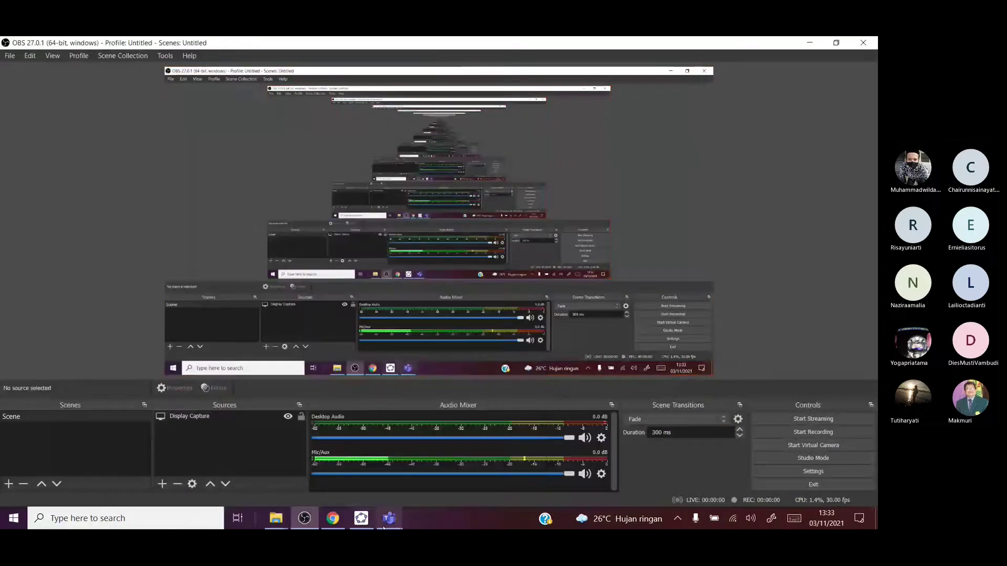
Step: Switch to the Microsoft Teams meeting window that shows the content sharing options
mouse_move(387, 520)
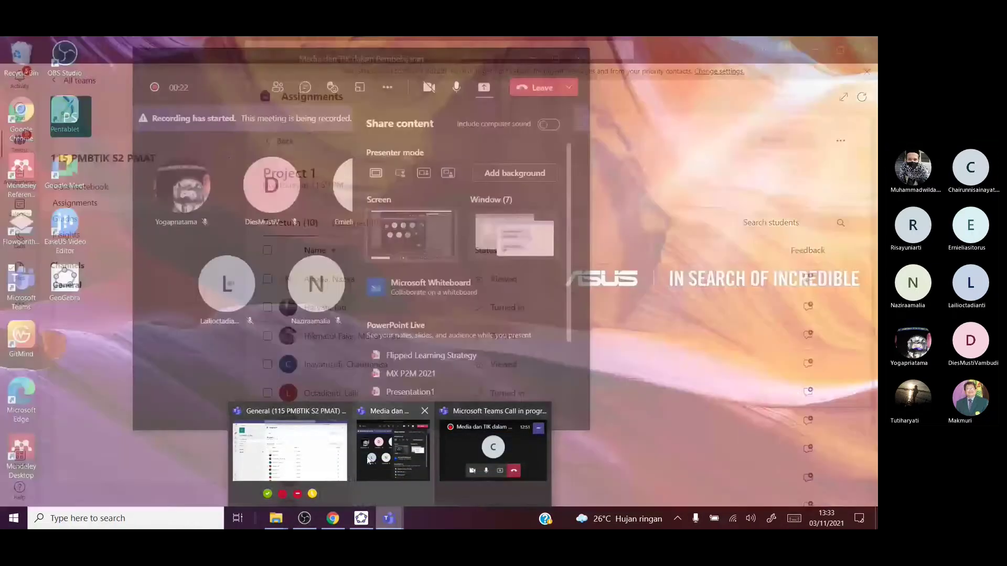
click(368, 460)
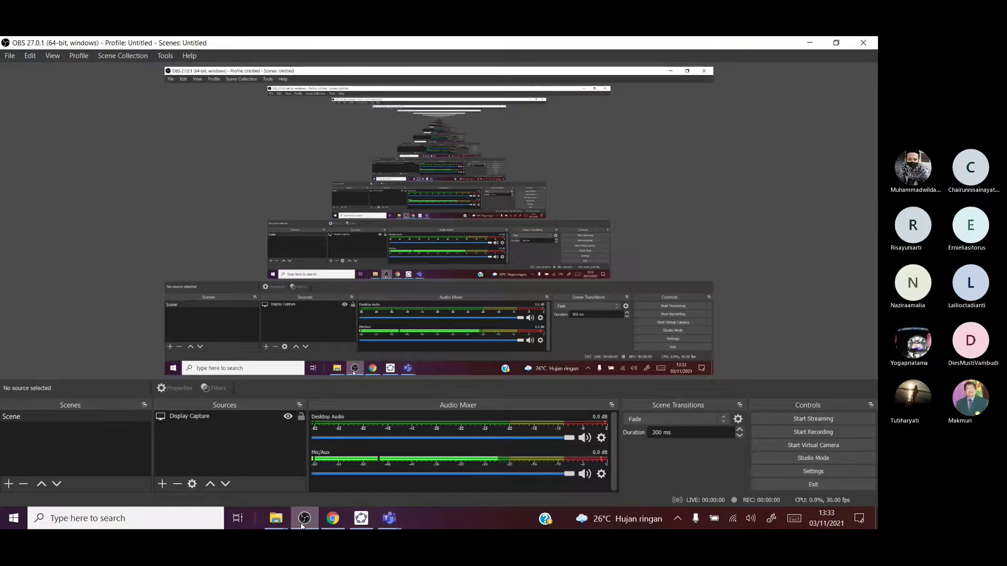
click(10, 56)
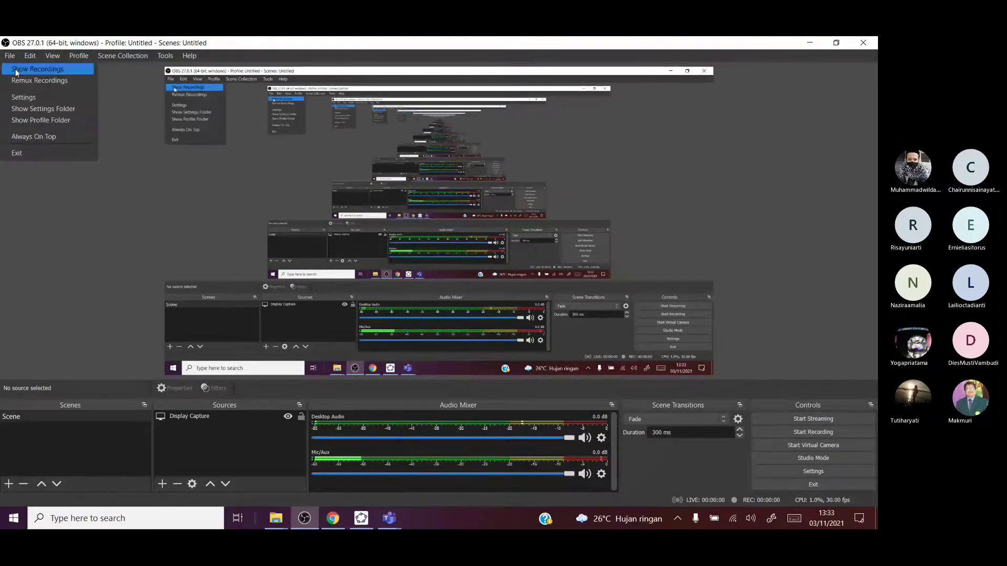
click(16, 73)
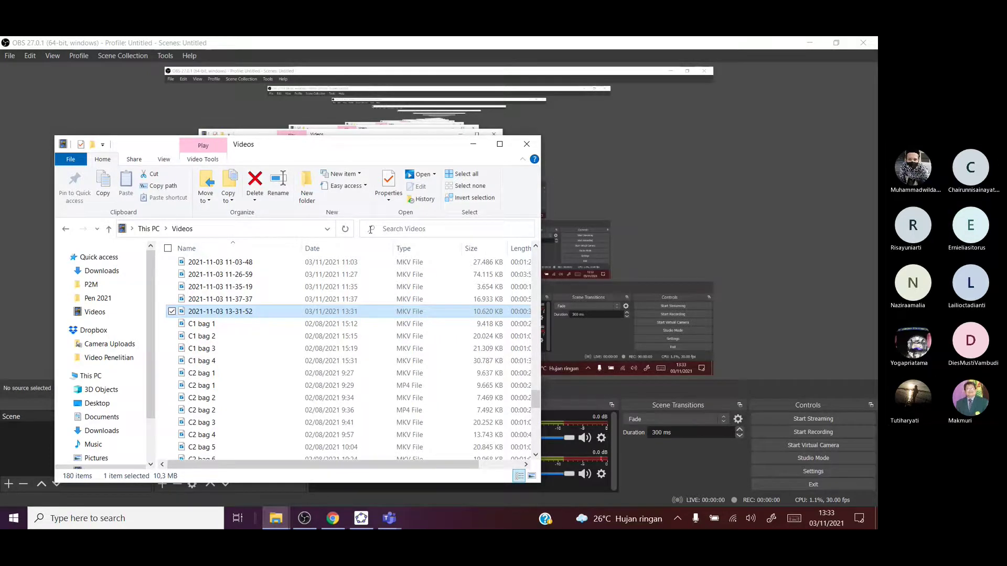
key(Return)
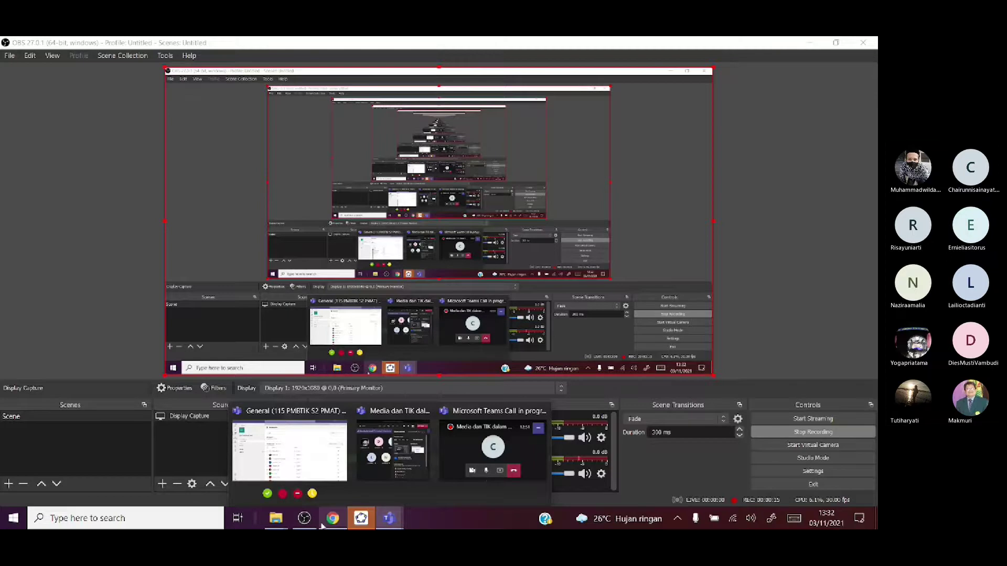
click(304, 519)
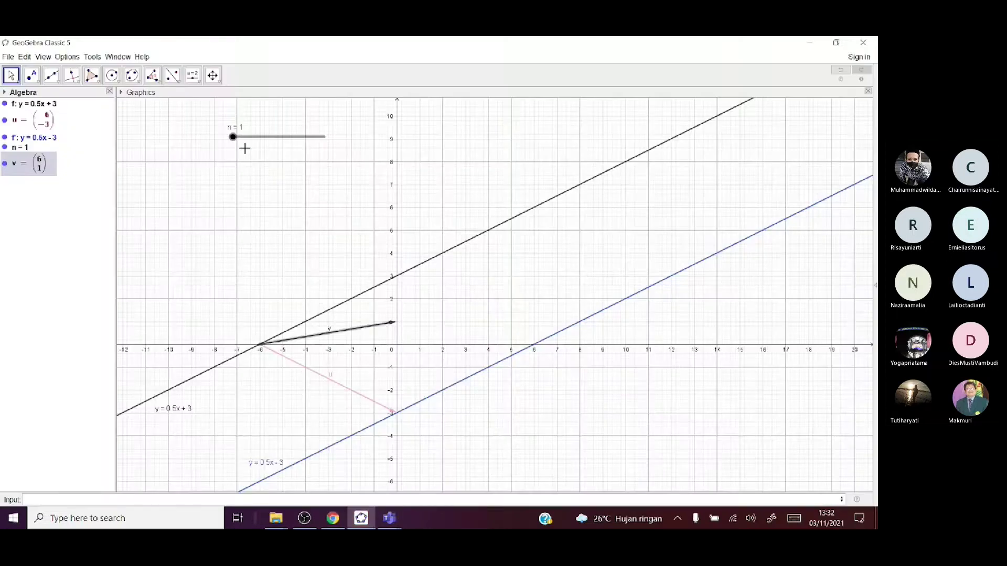
drag(245, 149, 291, 154)
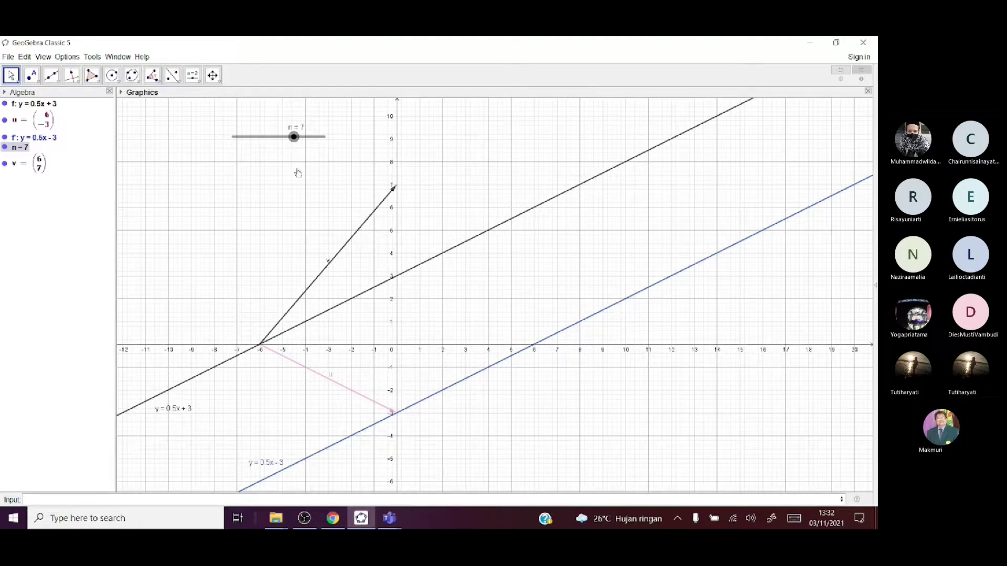
click(305, 519)
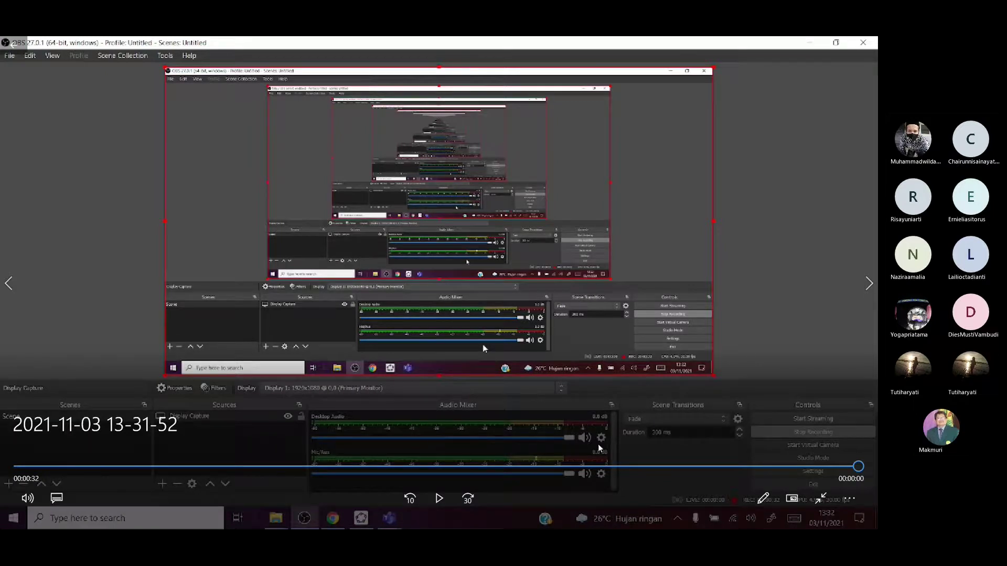
click(823, 500)
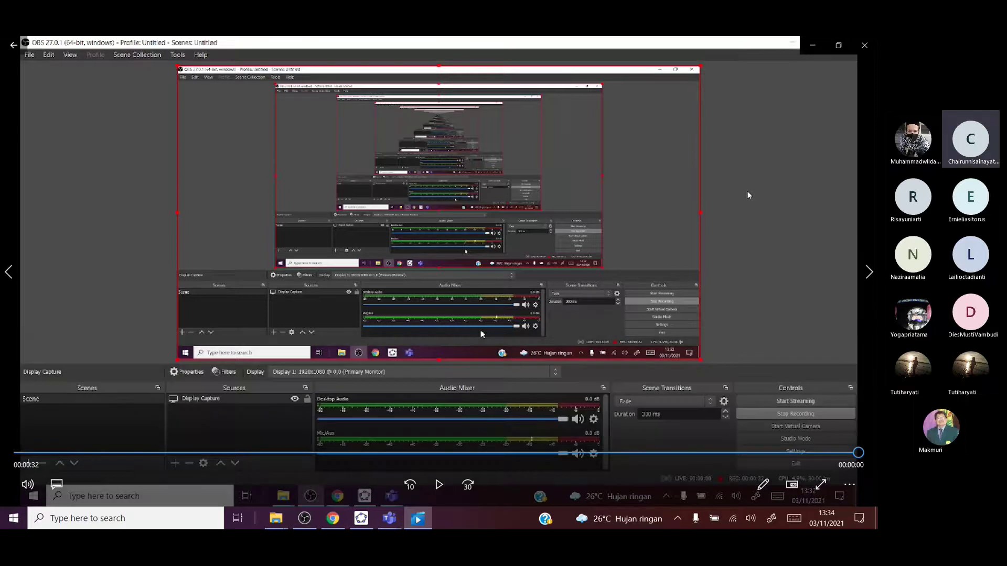
click(865, 45)
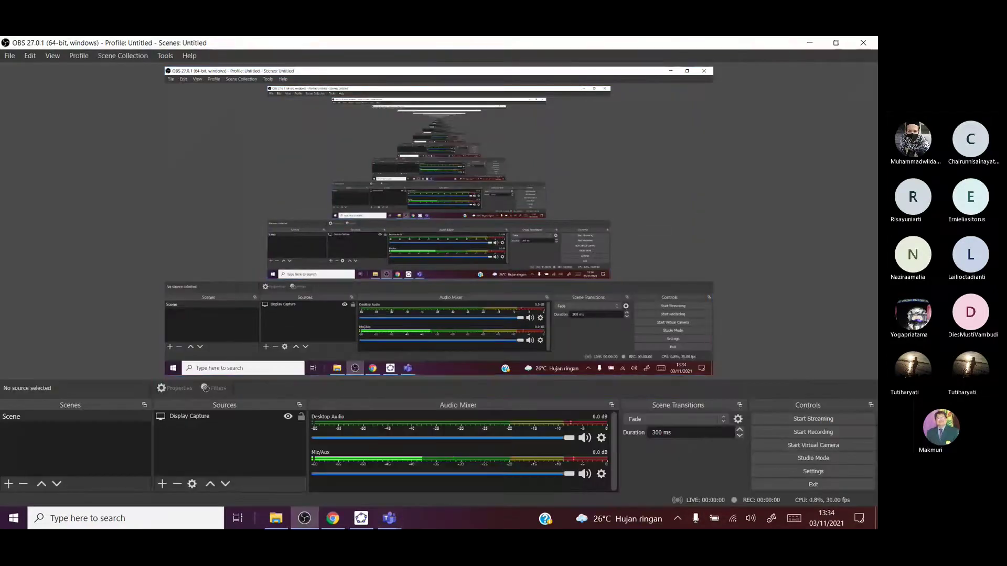
Step: Switch to GeoGebra and delete the translated line f' and vector u, keeping line f, slider n and vector v
mouse_move(361, 522)
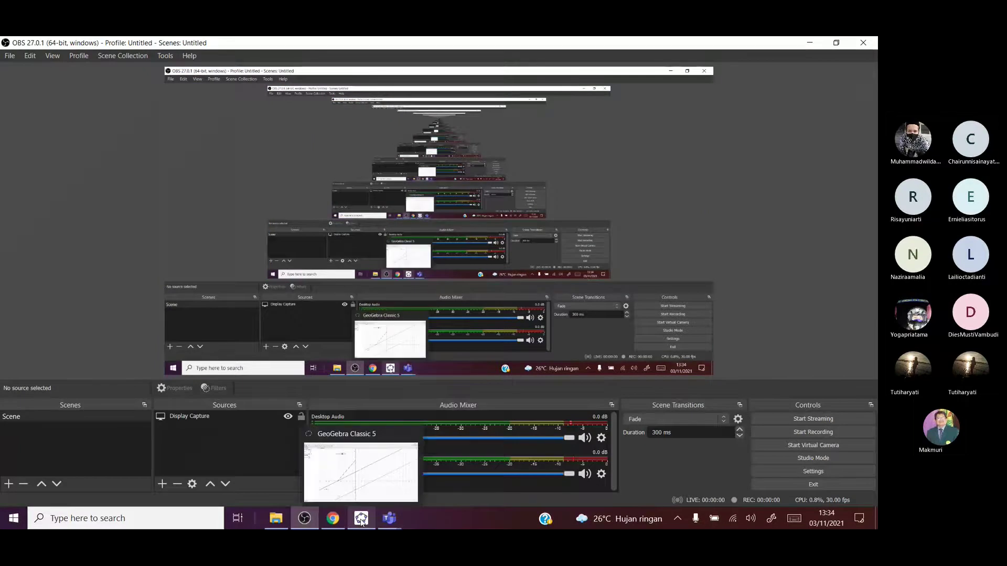
click(361, 522)
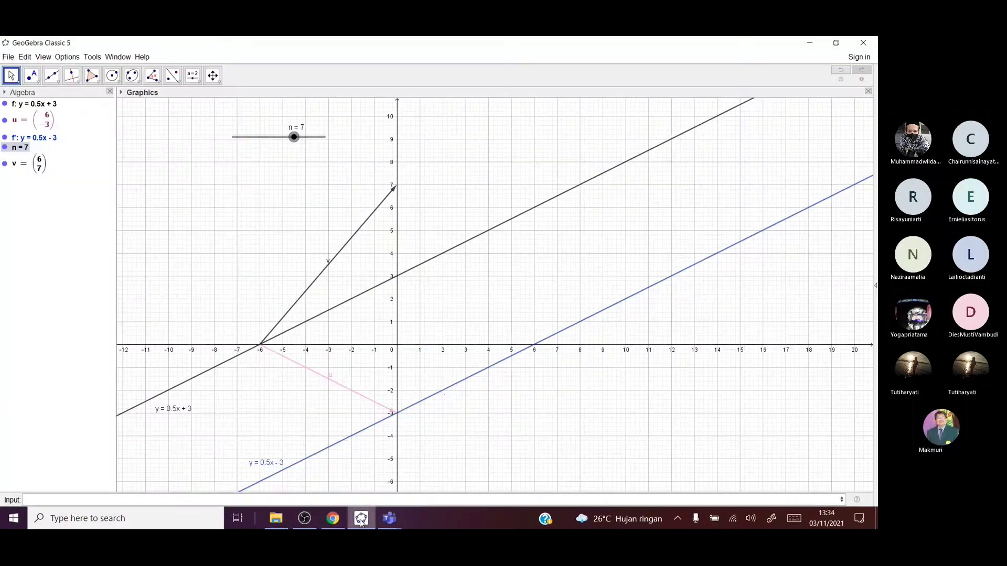
click(445, 393)
key(Delete)
click(325, 382)
key(Delete)
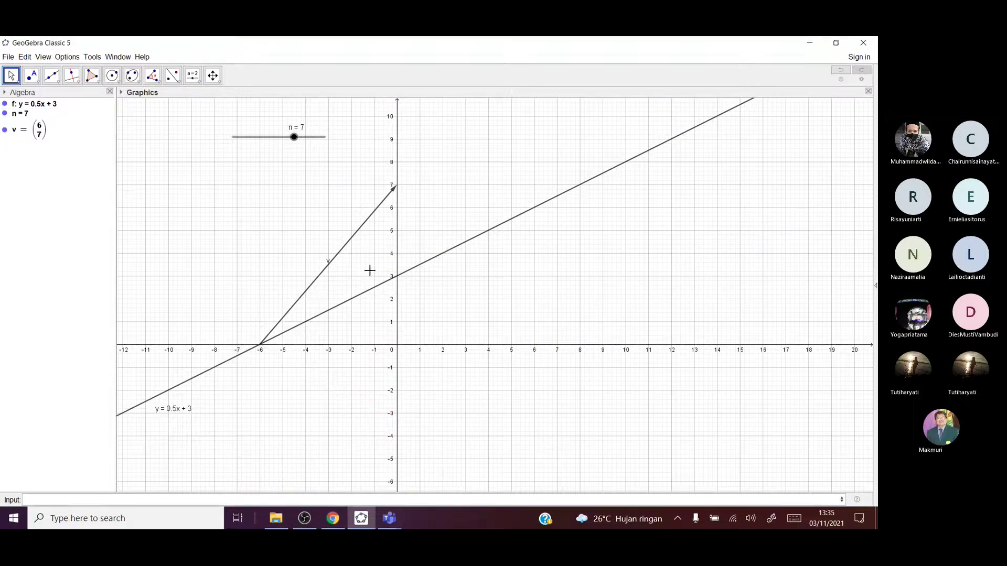
Step: Change the colour of vector v to pink (255, 102, 153) in its object properties and close them
click(354, 242)
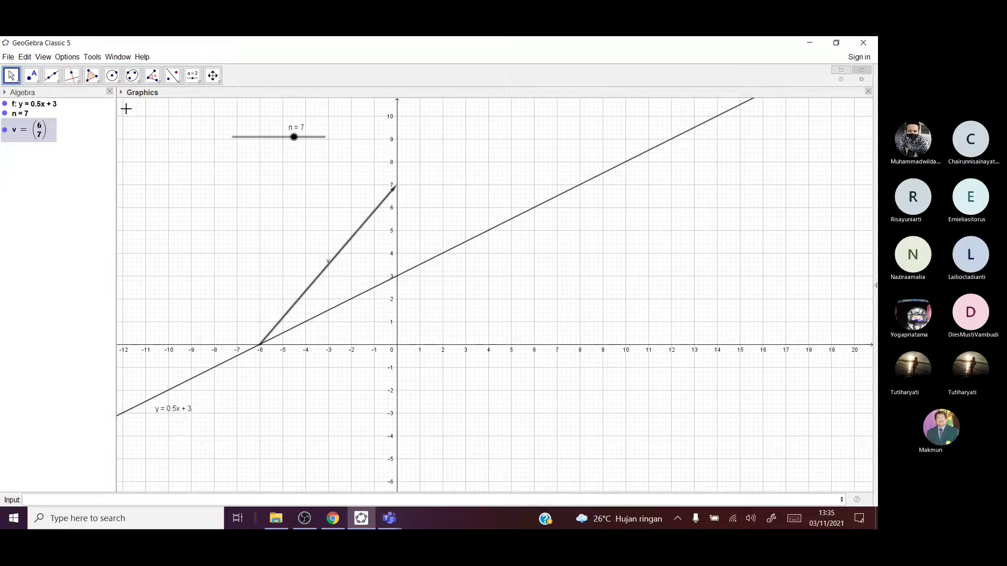
double_click(17, 141)
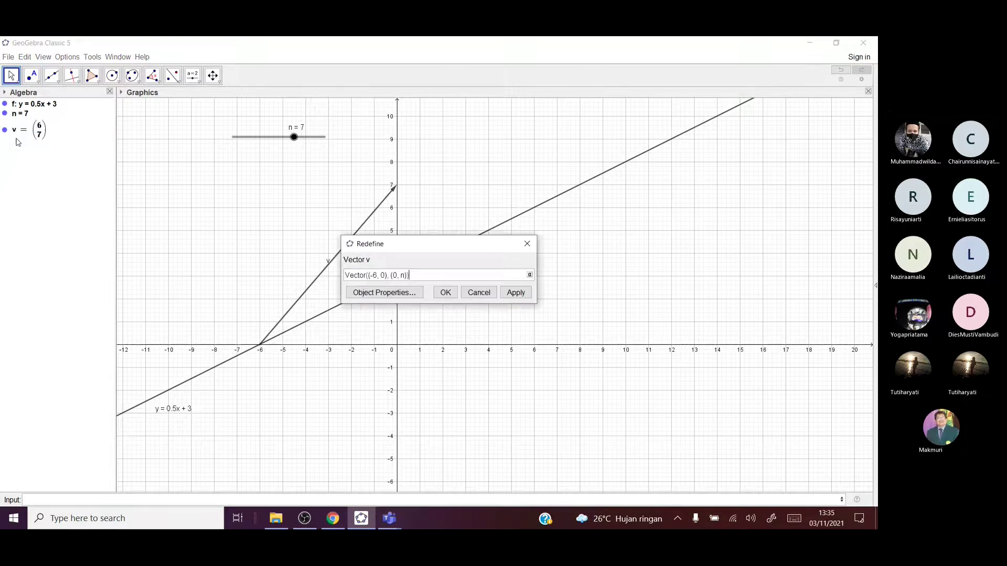
click(385, 292)
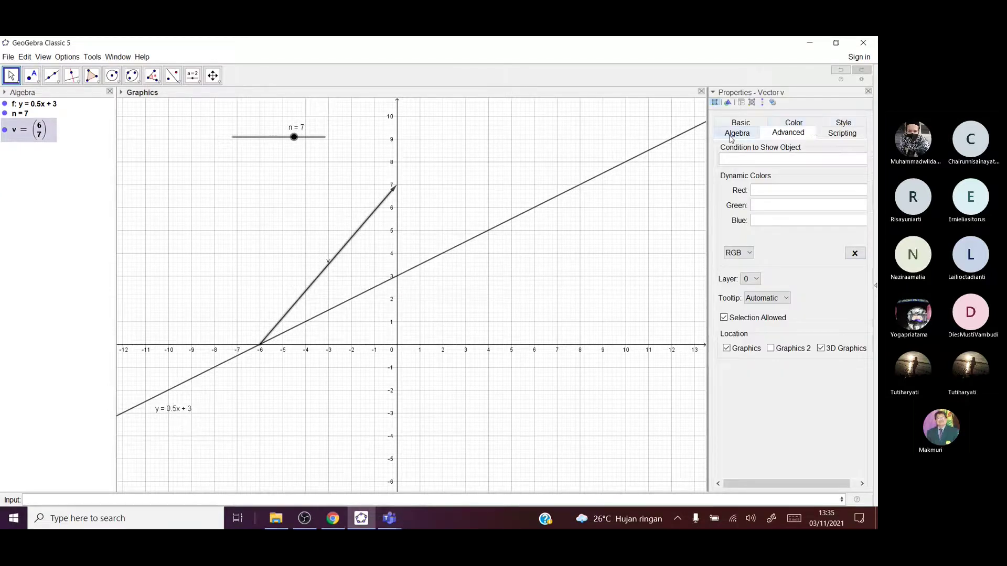
click(785, 125)
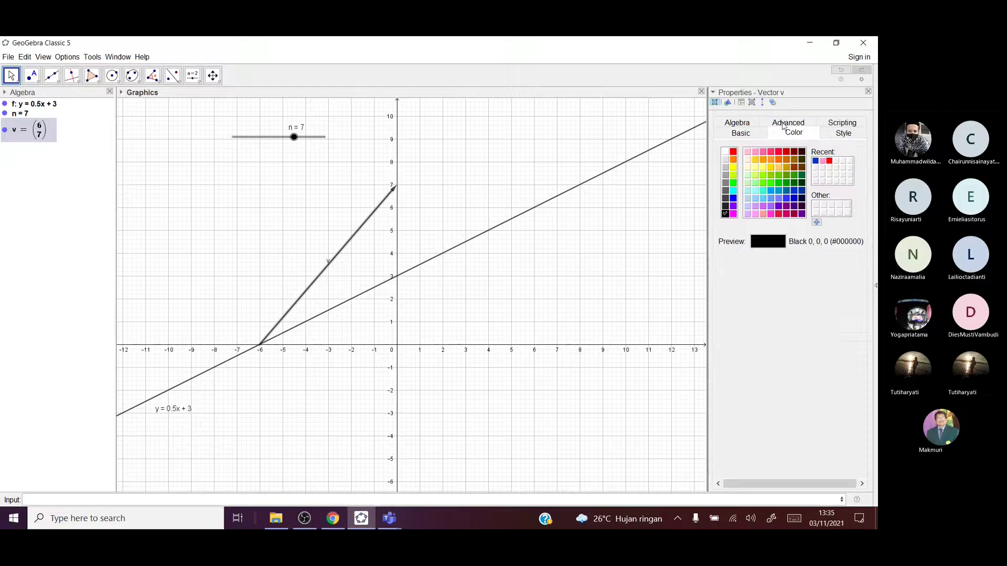
click(763, 152)
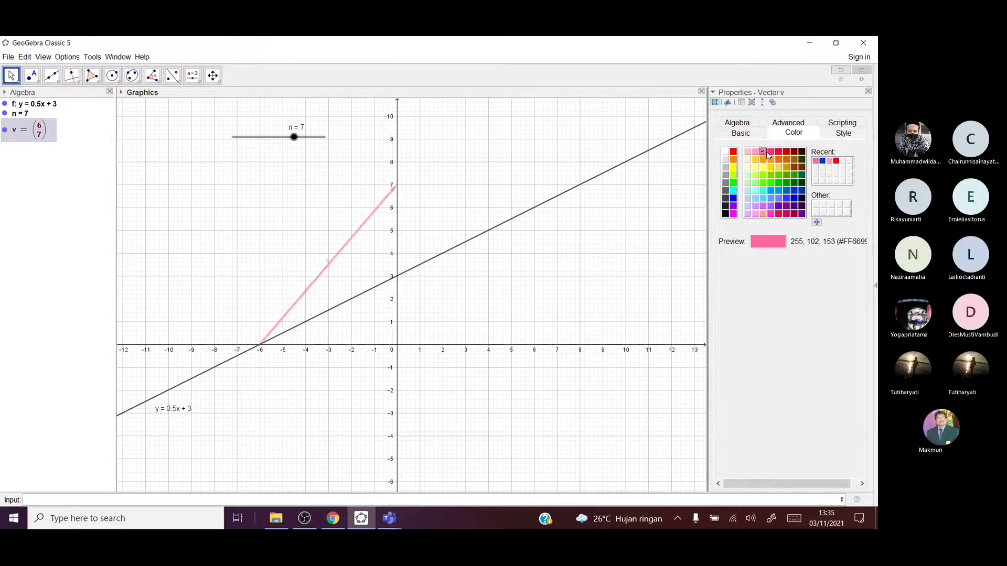
click(869, 92)
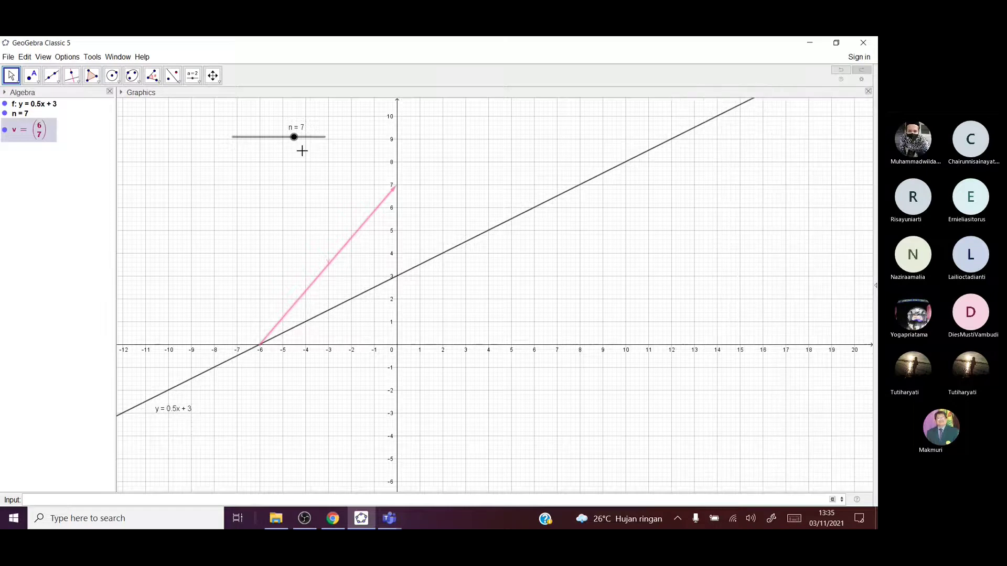
Step: Vary vector v by setting slider n to 1, raising it to 2, and returning it to 1
click(295, 138)
drag(294, 138, 194, 151)
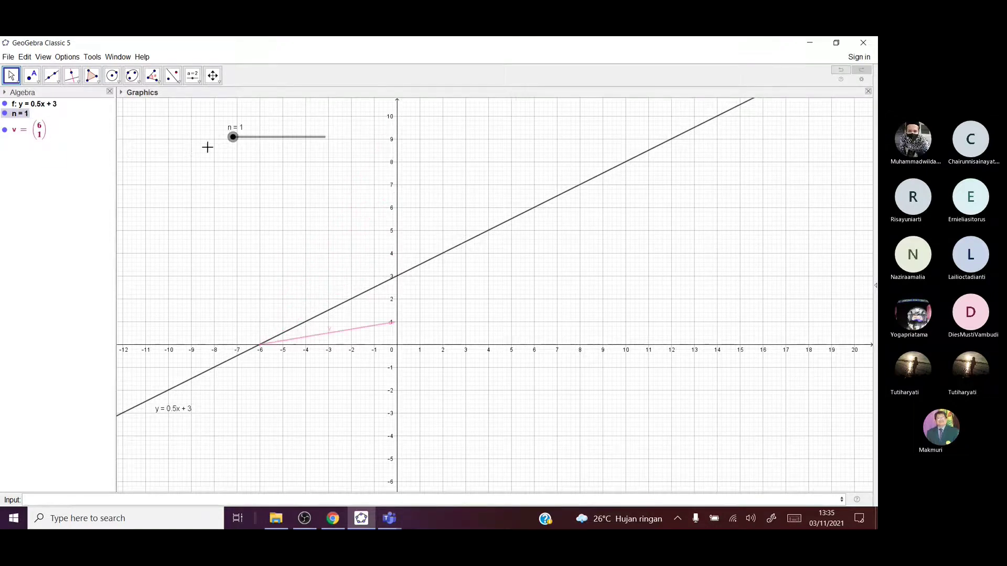
drag(233, 138, 240, 158)
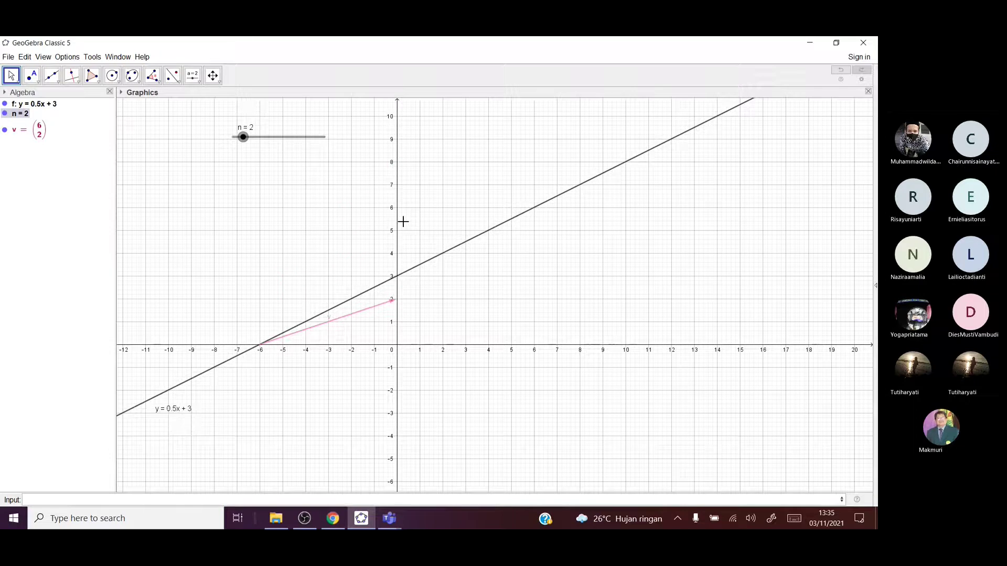
drag(244, 138, 205, 150)
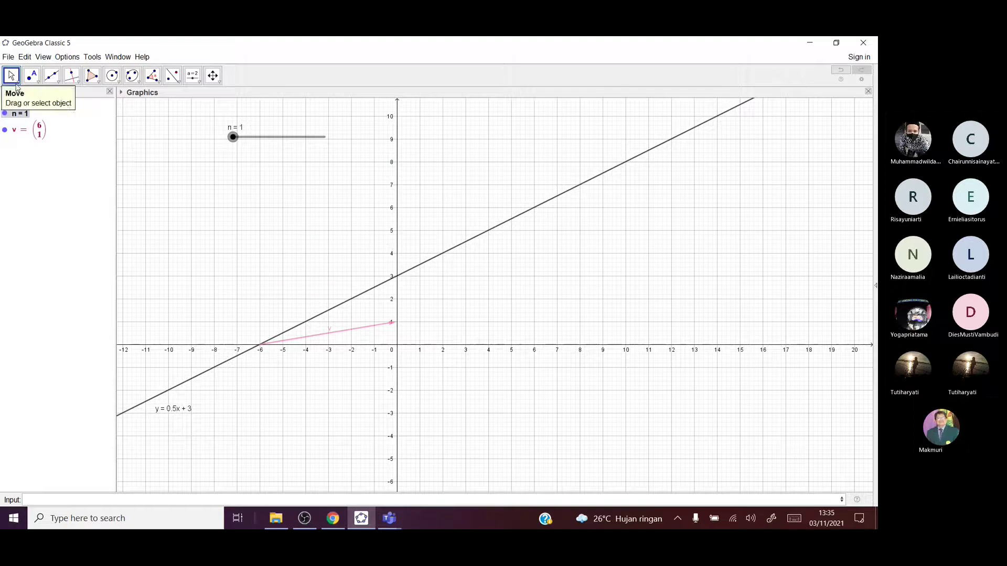
Step: Set slider n's minimum to -10 and correct it to -6, closing the slider's properties
right_click(260, 139)
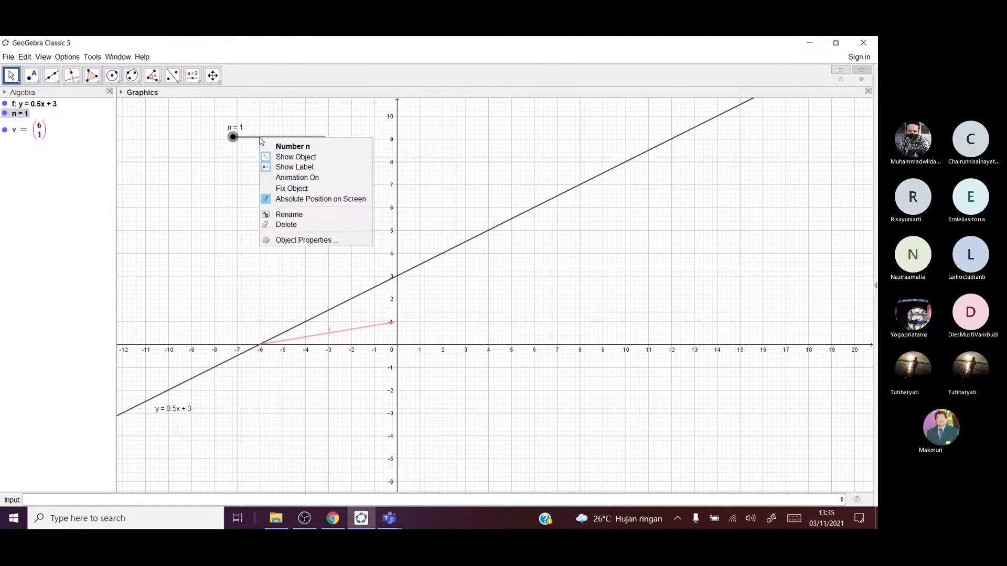
click(305, 240)
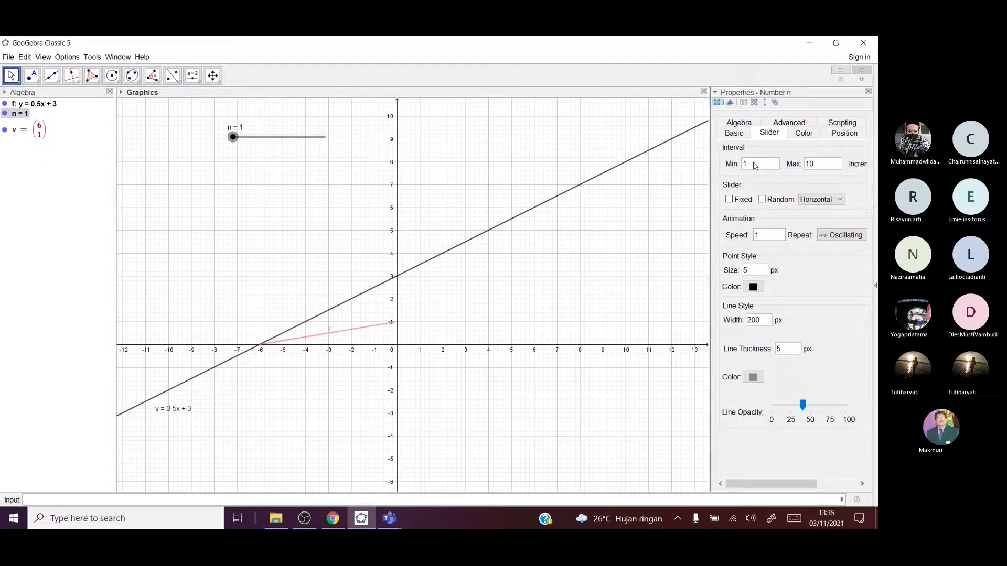
key(BackSpace)
text(-10)
key(Return)
key(BackSpace)
key(BackSpace)
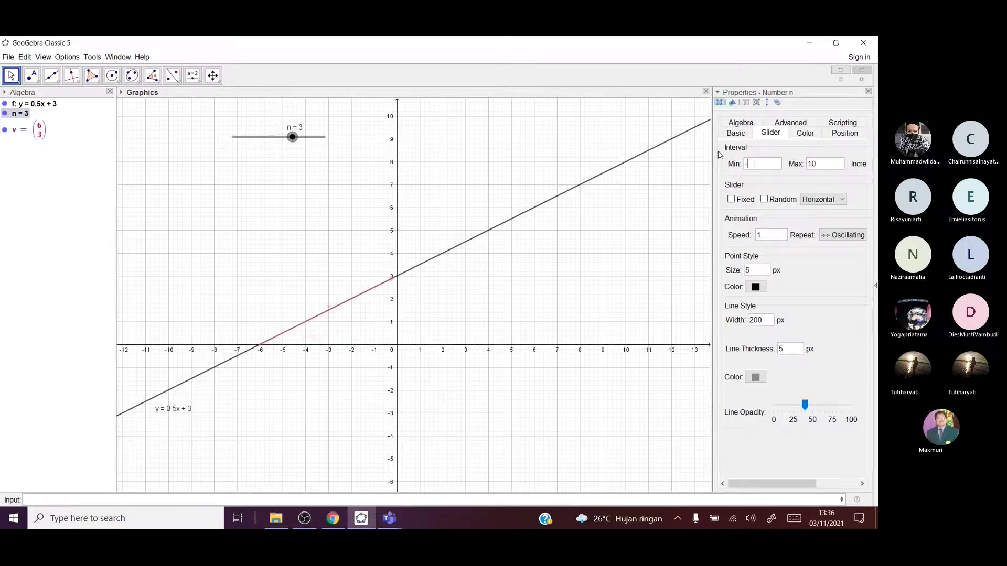
text(6)
key(Return)
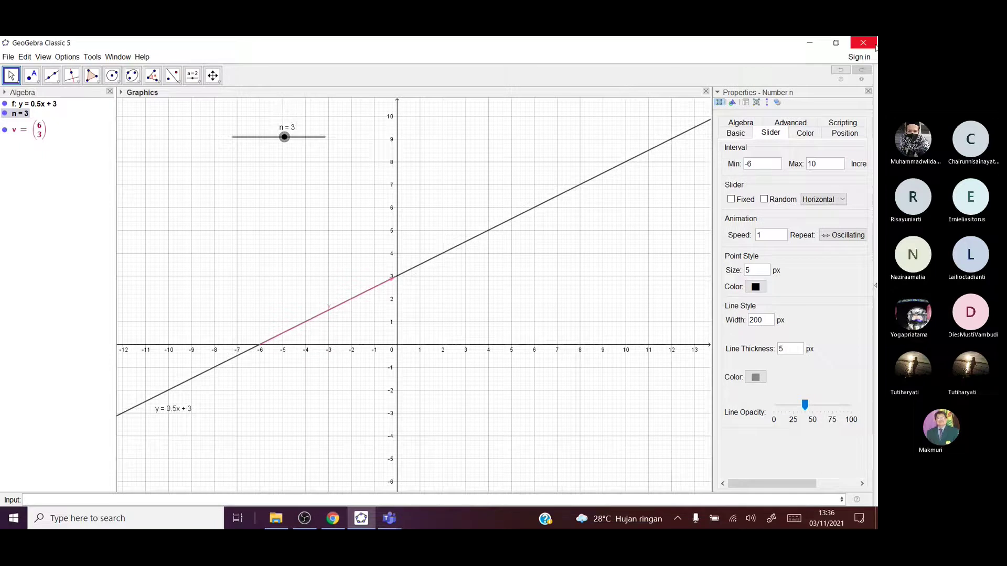
click(869, 92)
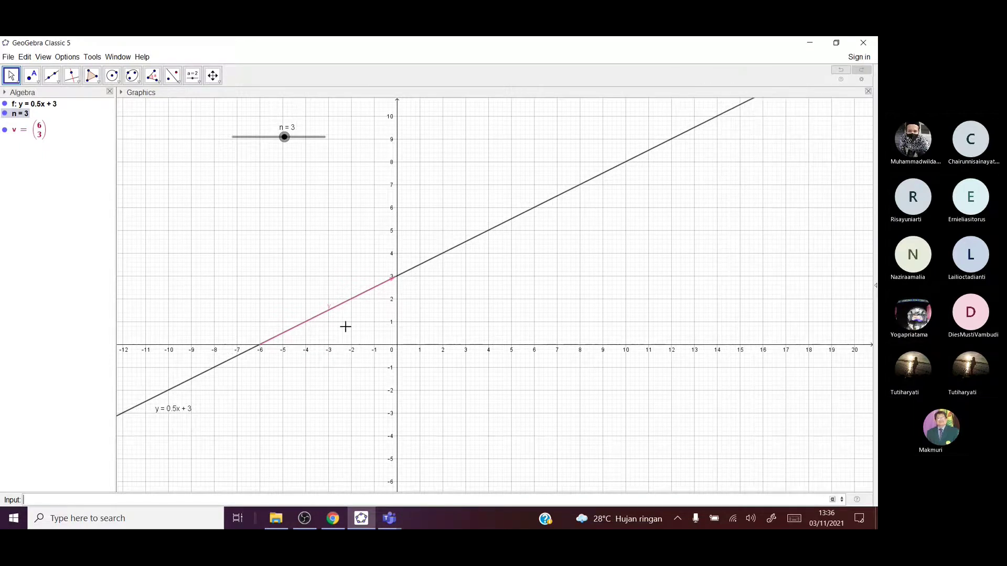
Step: Move slider n down to -6 and back up to -1 to vary the direction of vector v
click(284, 139)
drag(284, 139, 232, 144)
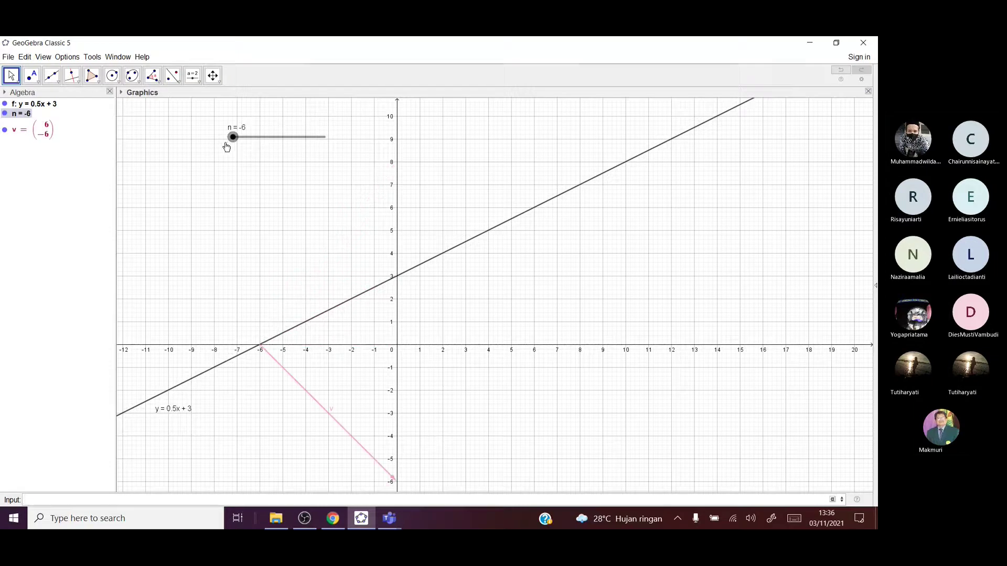
drag(226, 147, 261, 141)
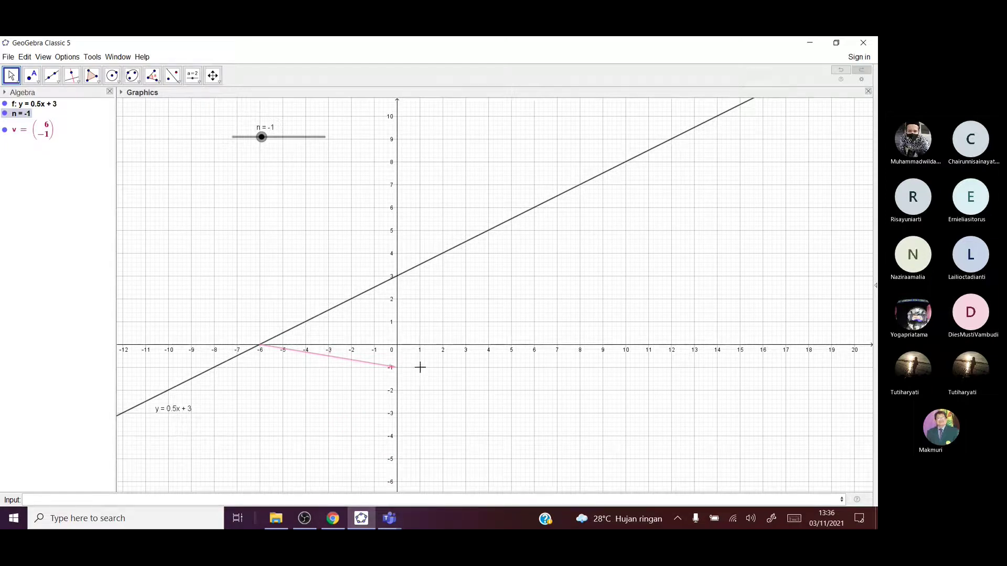
Step: Translate line f by vector v with the command Translate(f, v)
click(121, 501)
text(trans)
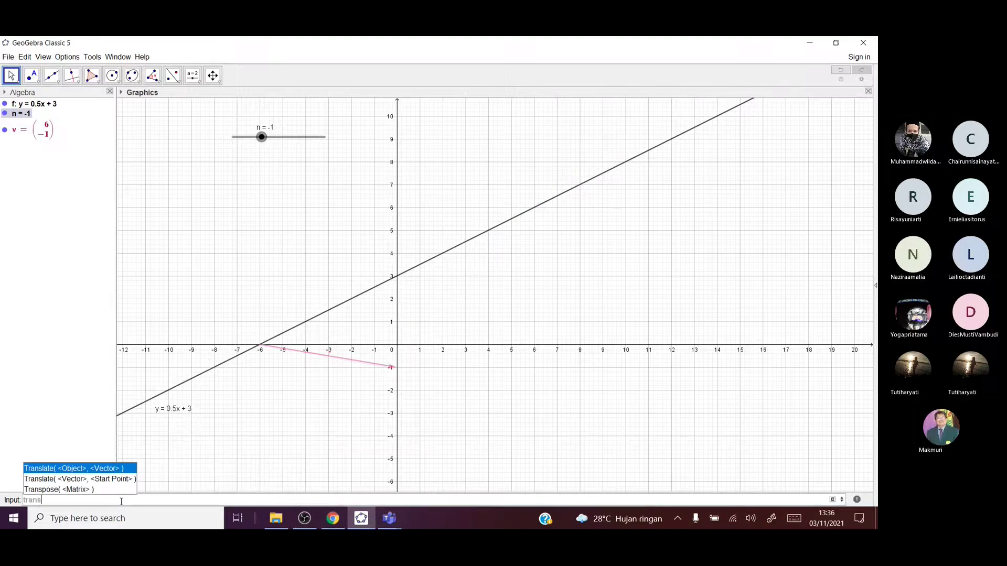
click(76, 472)
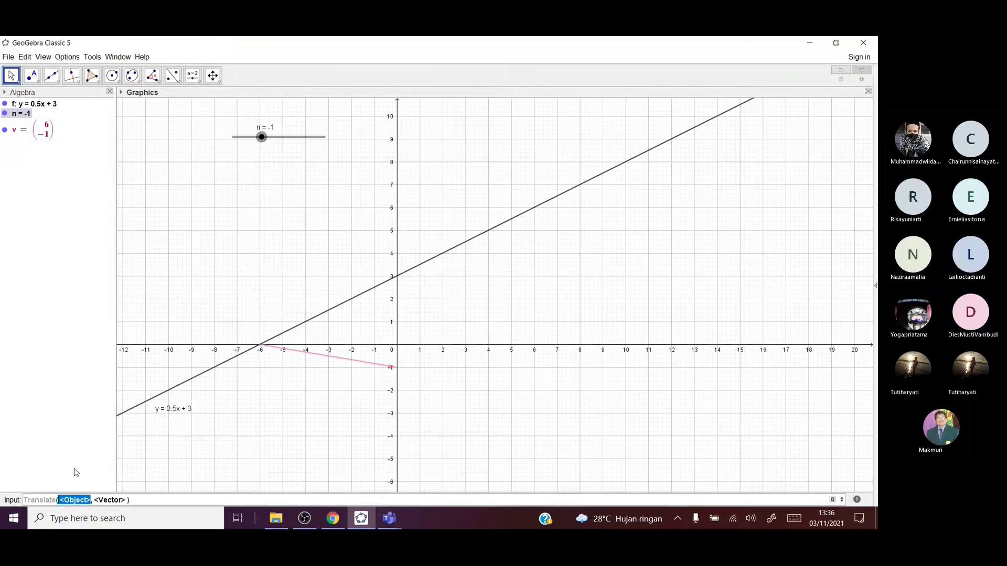
text(f, )
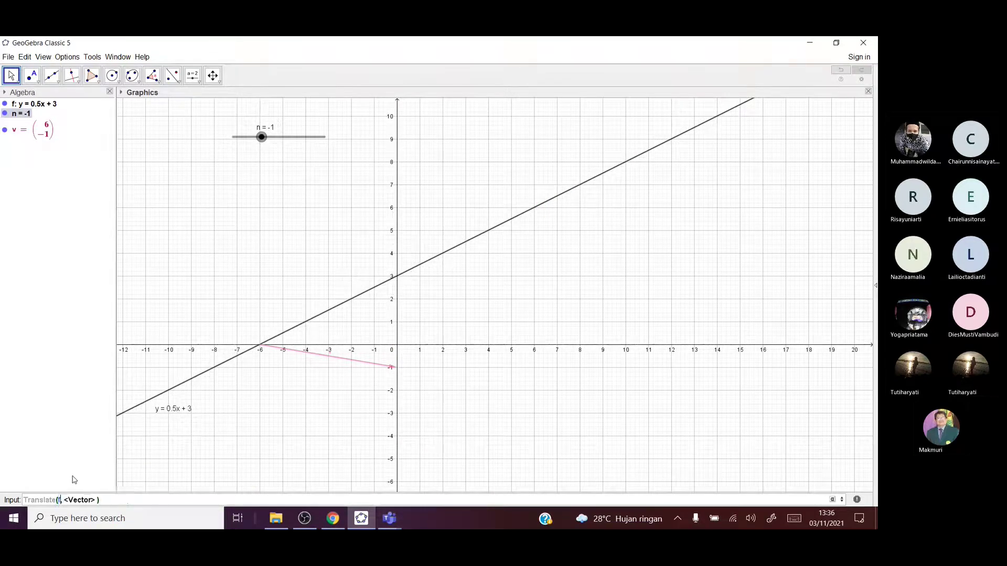
text(v)
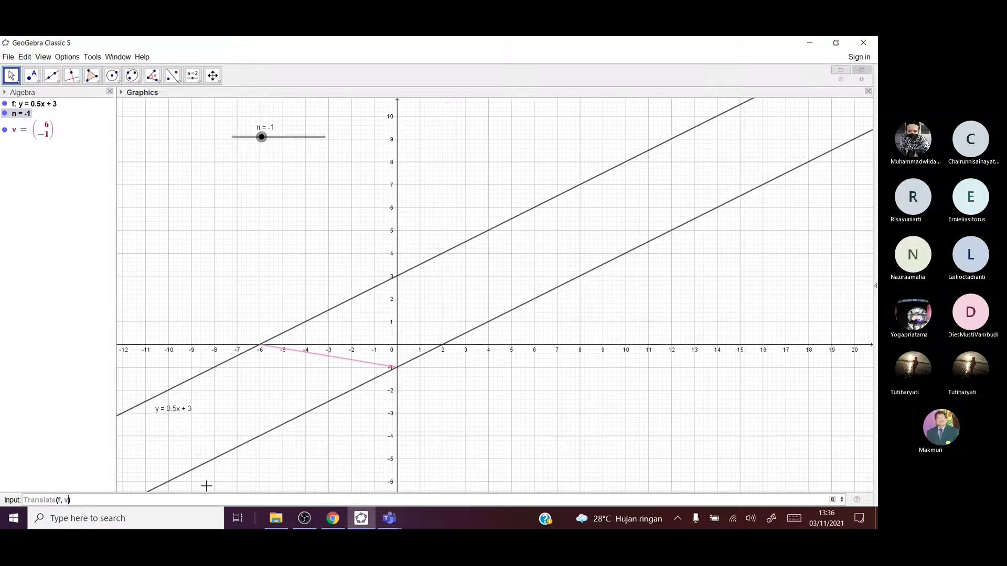
key(Return)
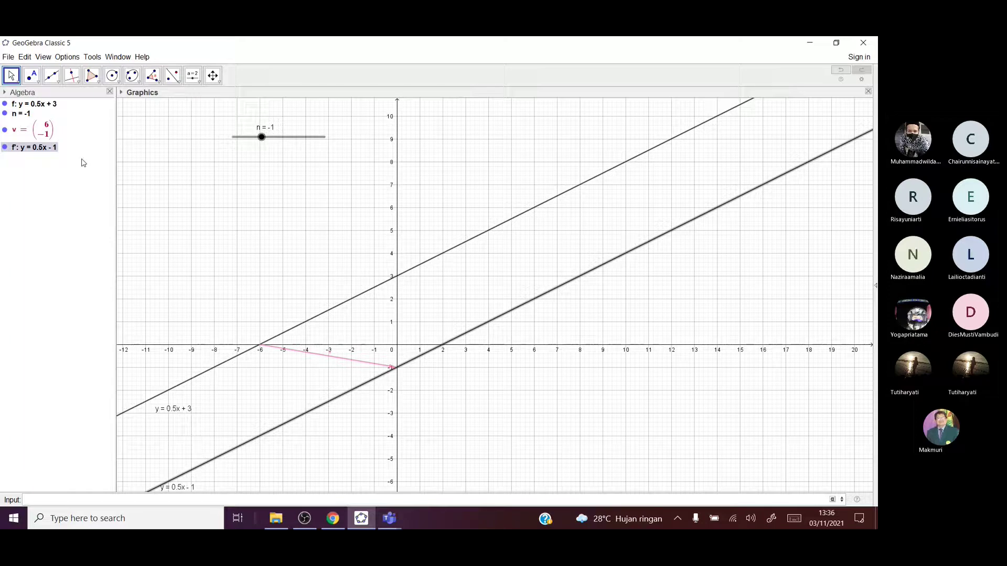
Step: Change the colour of the translated line f' to blue (0, 51, 204) and close its properties
right_click(490, 321)
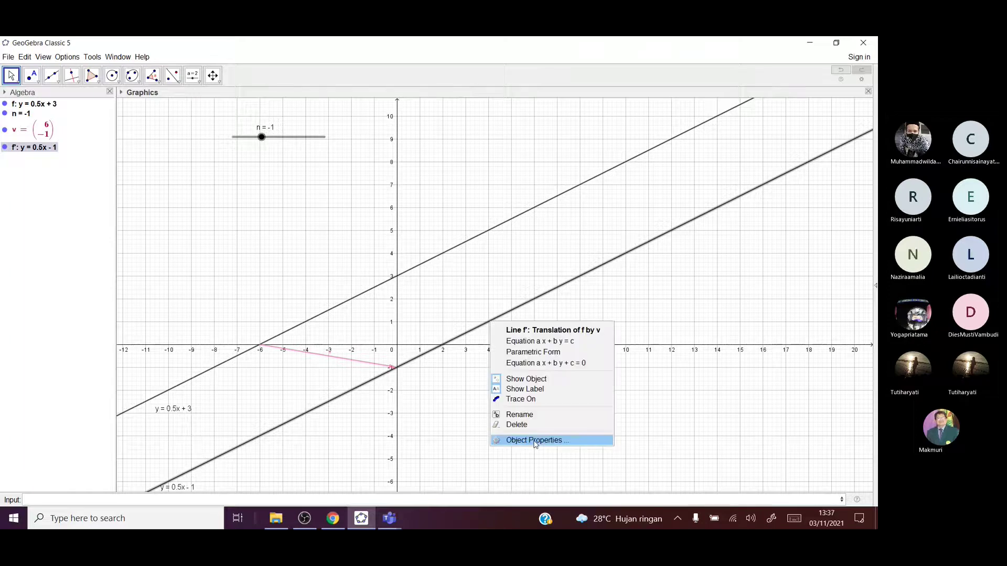
click(535, 441)
click(797, 134)
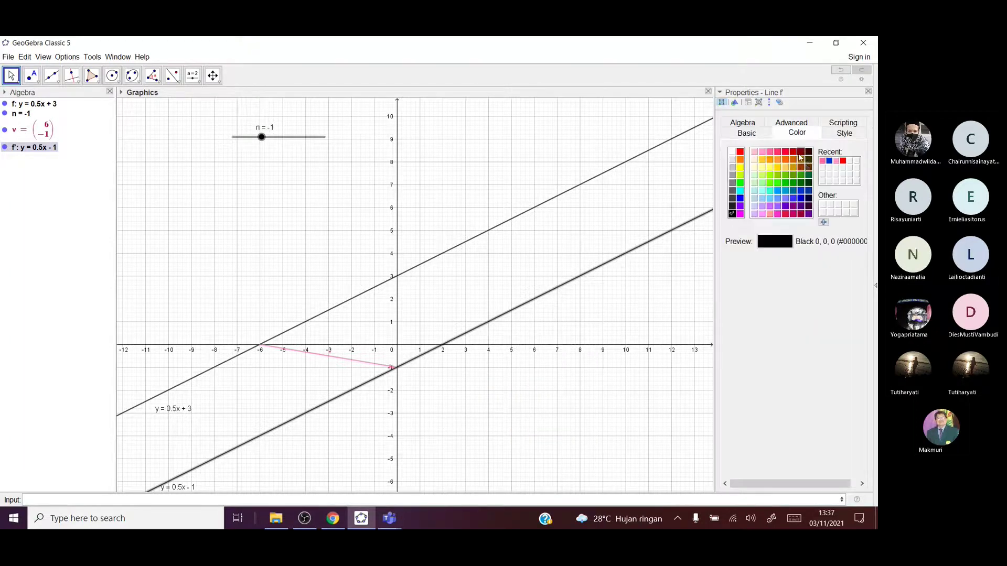
click(801, 190)
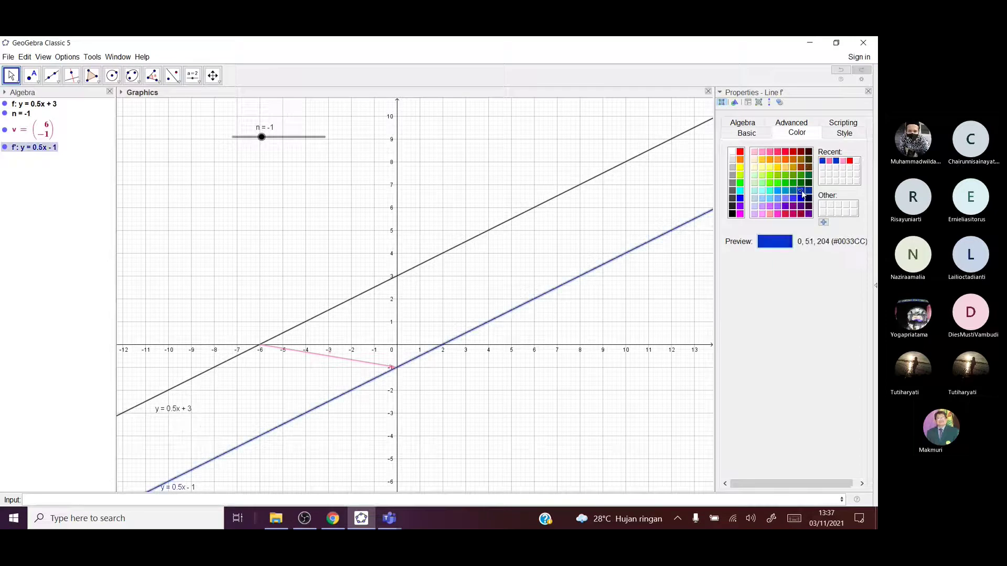
click(869, 91)
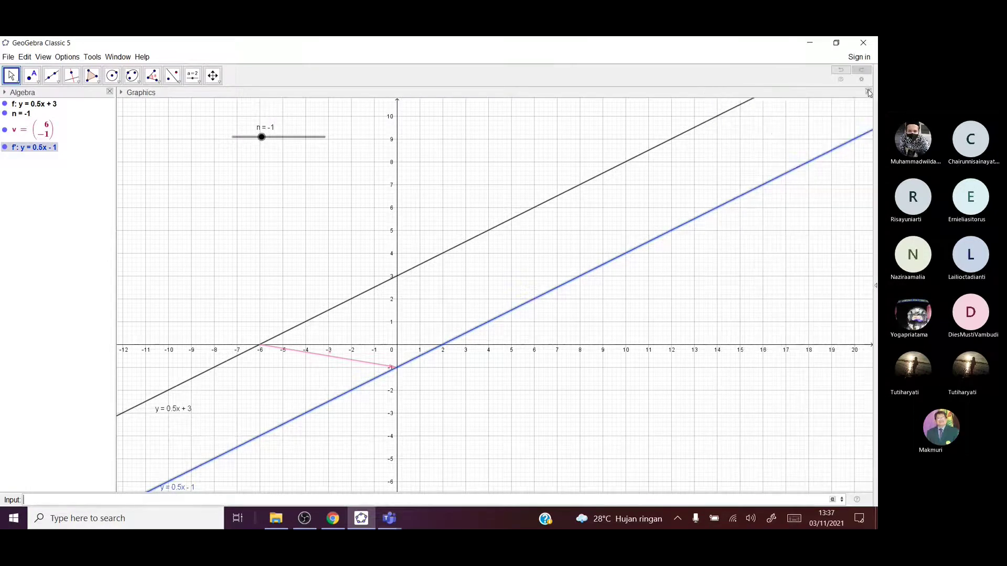
Step: Demonstrate the translation of line f by moving slider n to 4 and back to 3
drag(261, 138, 290, 151)
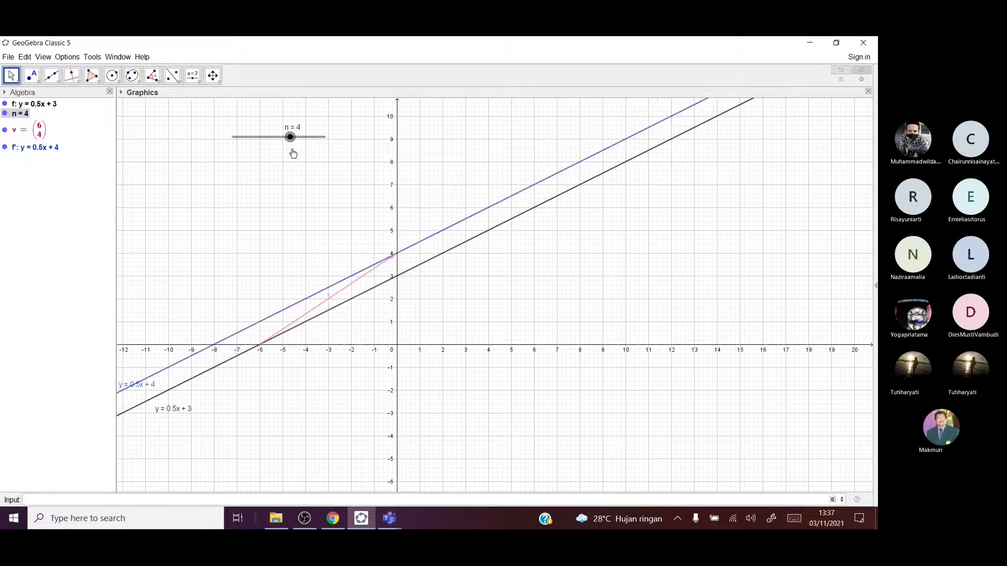
mouse_move(293, 153)
mouse_down()
mouse_move(269, 159)
mouse_move(283, 161)
mouse_up()
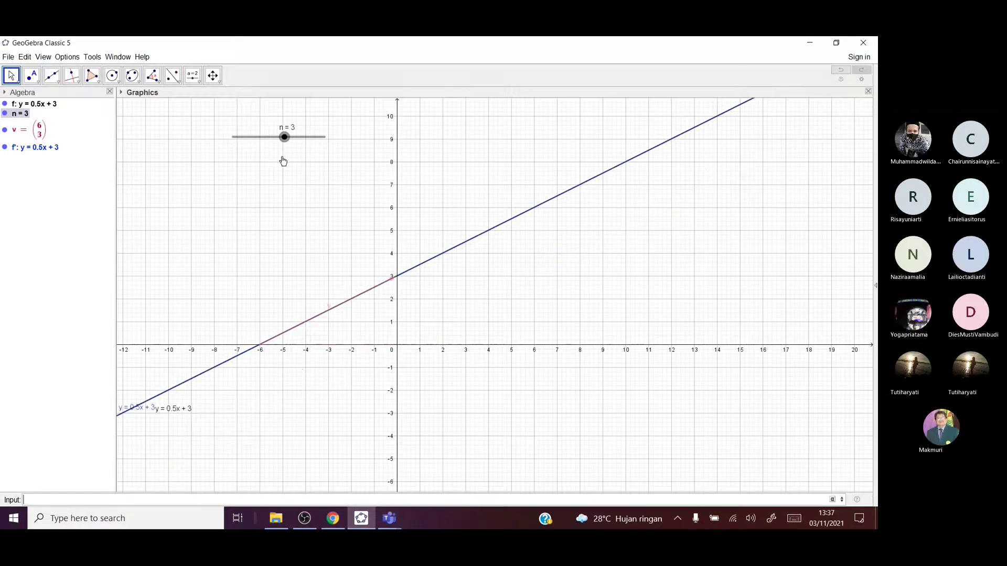
click(337, 357)
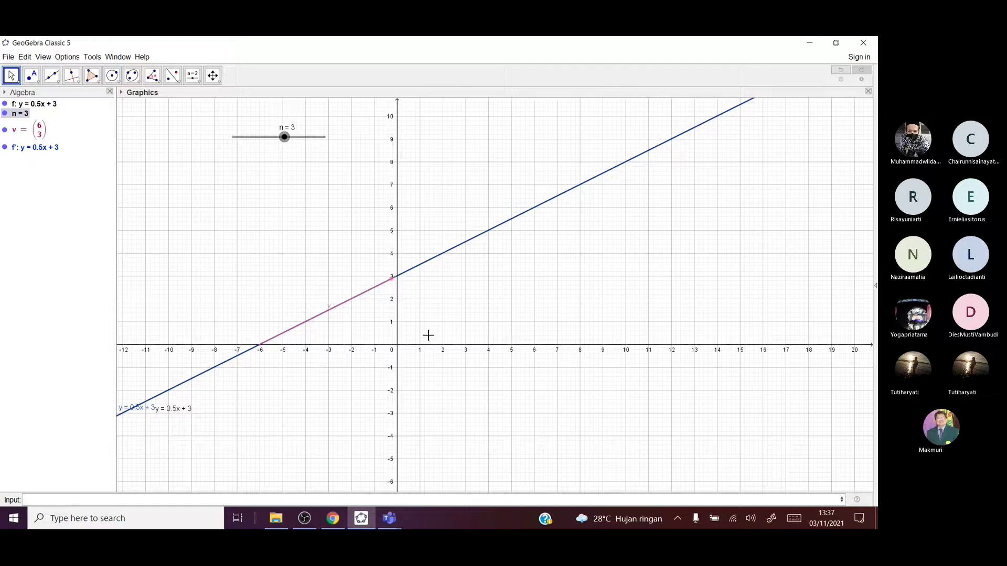
Step: Demonstrate the translation of line f by moving slider n through 2, 0, 2, -2 and 10 to -1
mouse_move(285, 141)
mouse_down()
mouse_move(326, 148)
mouse_move(275, 149)
mouse_up()
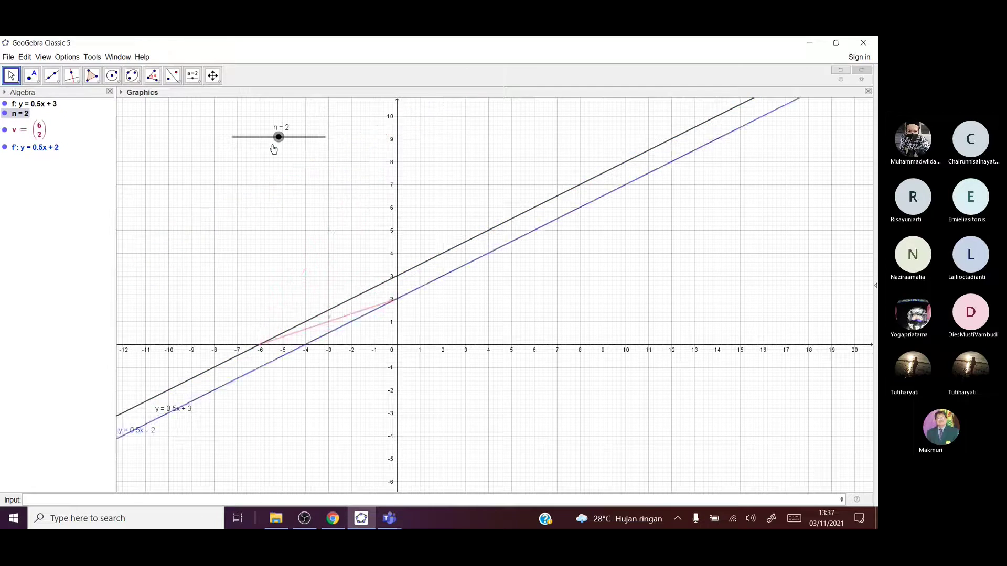
mouse_move(274, 149)
mouse_down()
mouse_move(295, 155)
mouse_move(250, 159)
mouse_move(268, 167)
mouse_up()
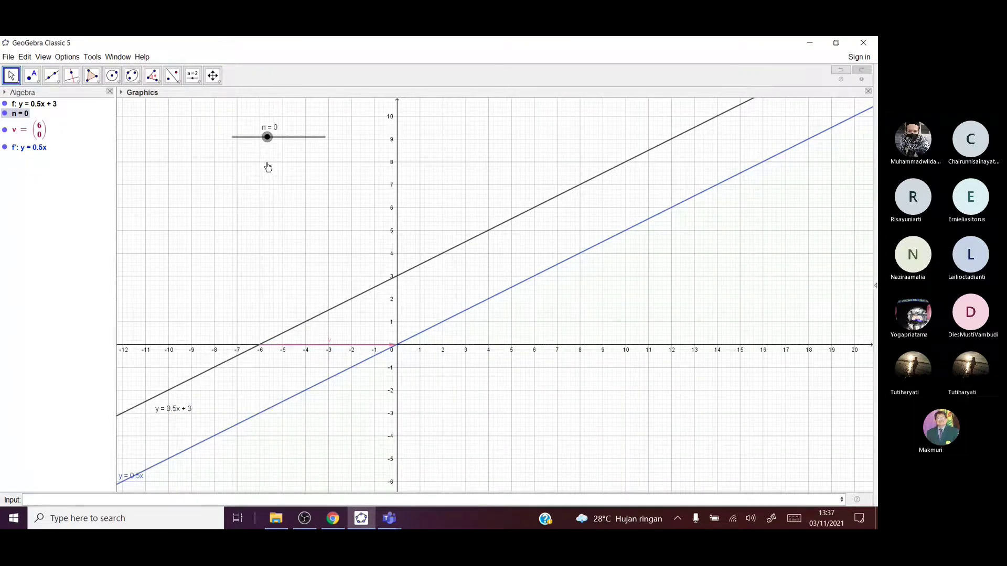
key(Right)
key(Right)
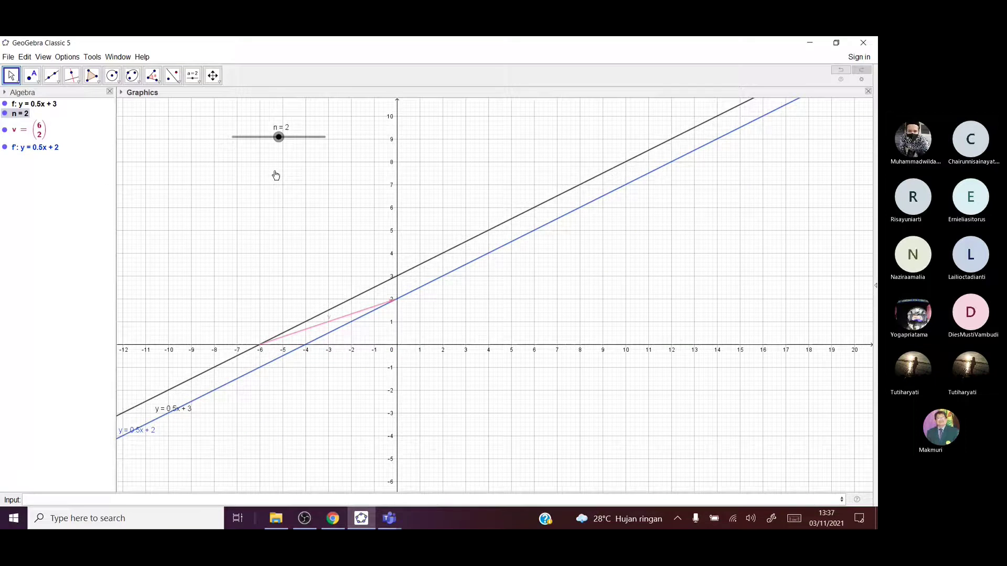
key(Left)
key(Left)
key(Left)
key(Left)
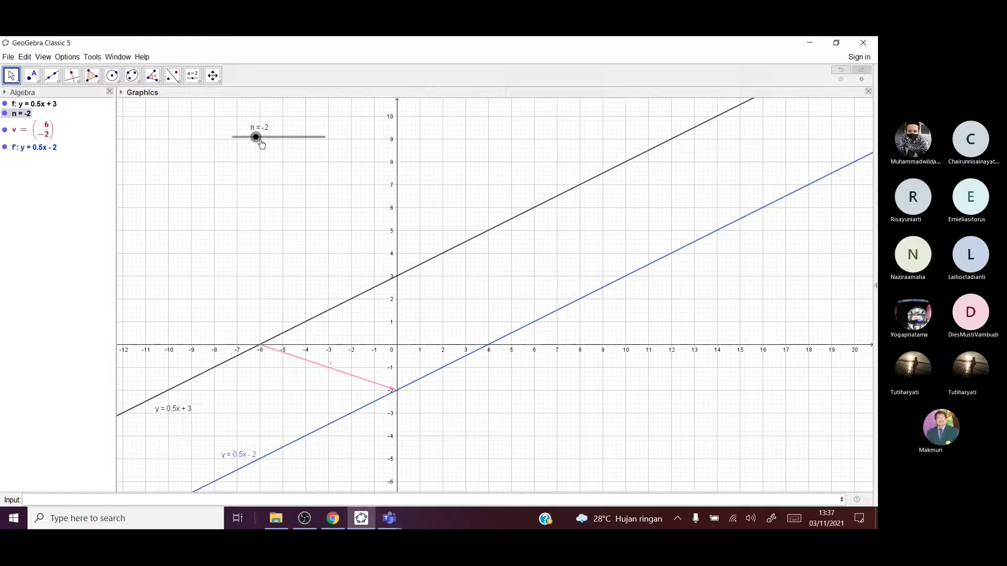
drag(258, 139, 336, 155)
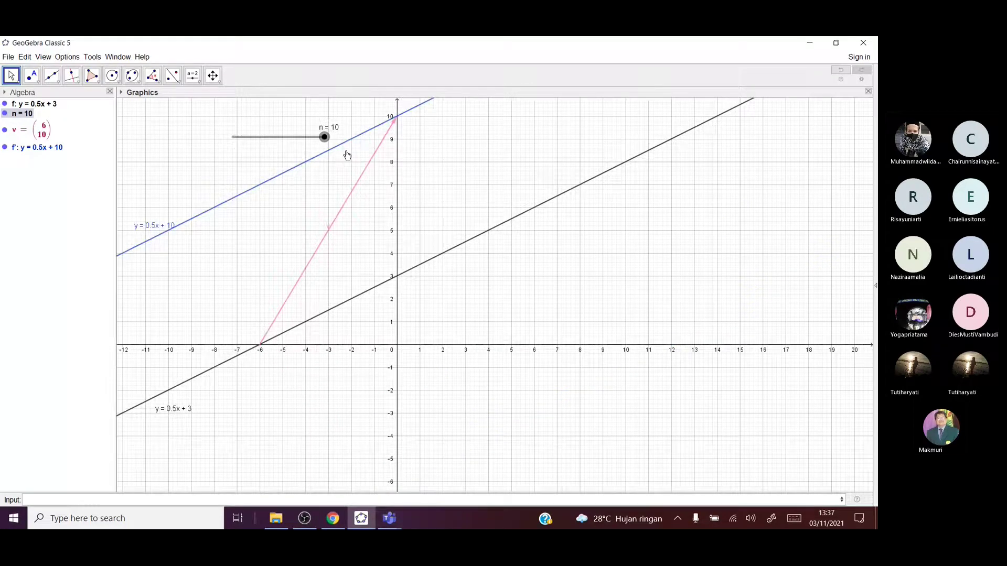
drag(325, 137, 259, 162)
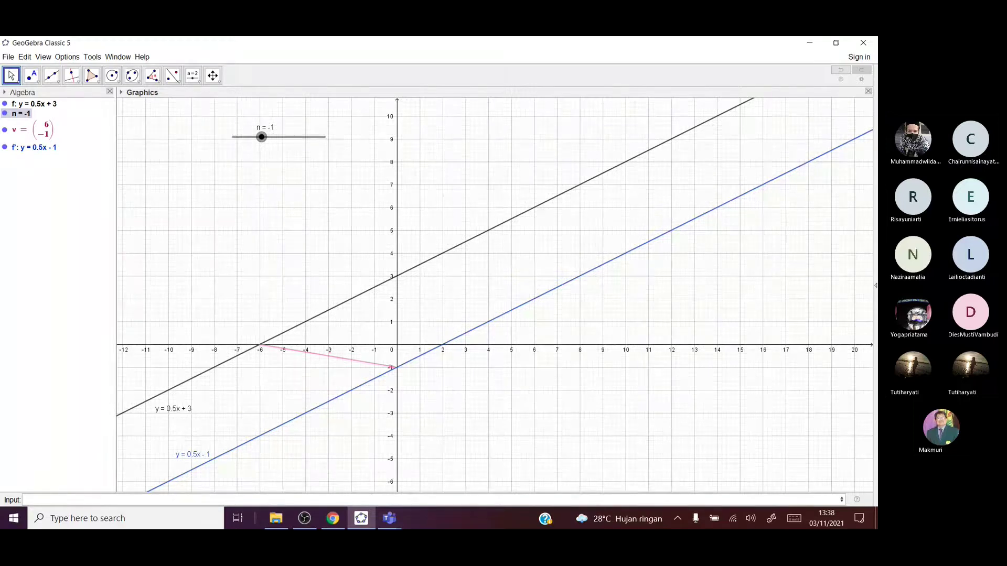
Step: Check OBS Studio briefly, return to GeoGebra and move slider n through 0, 8 and 7 to -1
click(308, 521)
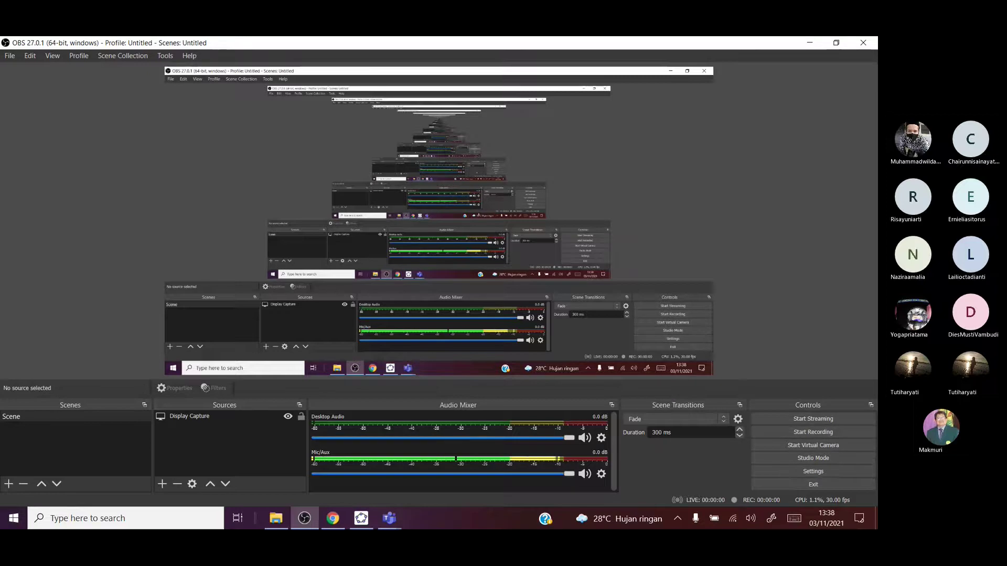
click(363, 521)
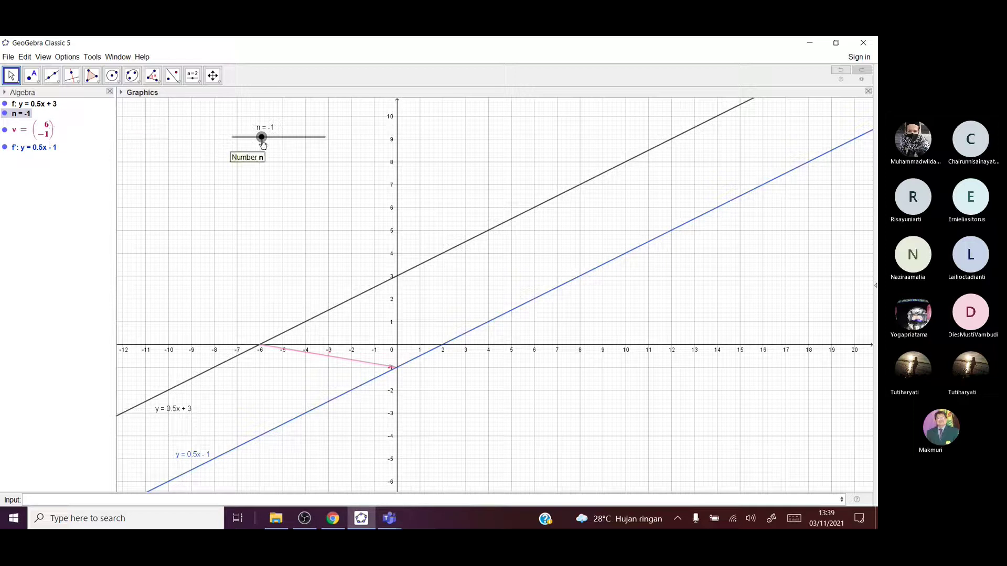
mouse_move(262, 137)
mouse_down()
mouse_move(278, 137)
mouse_move(267, 142)
mouse_up()
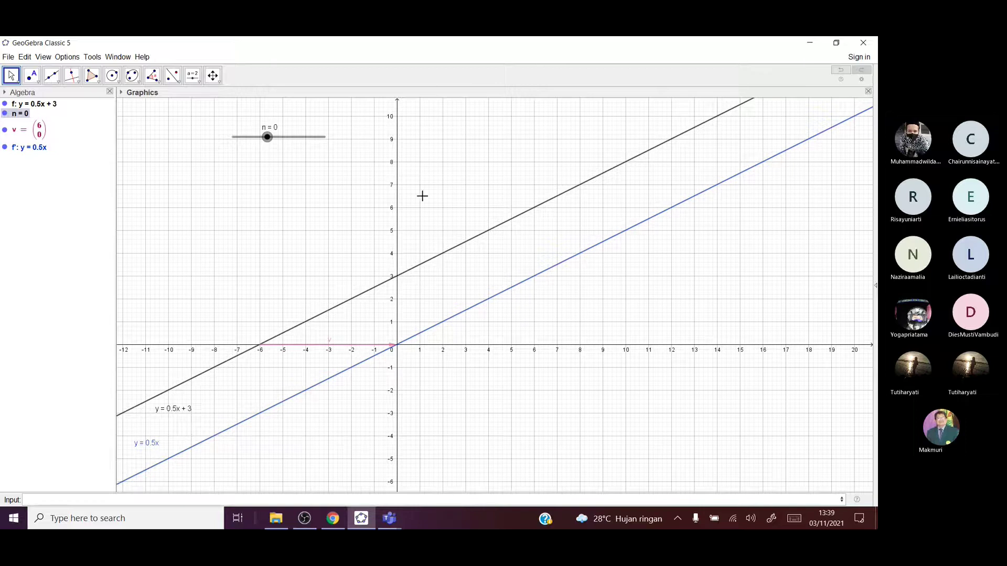
drag(268, 138, 315, 152)
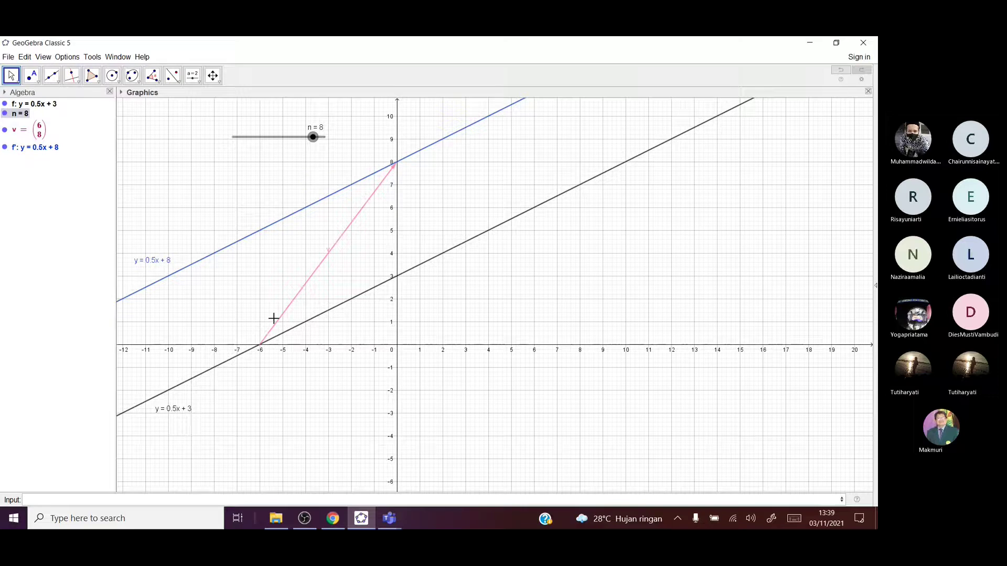
drag(313, 140, 306, 143)
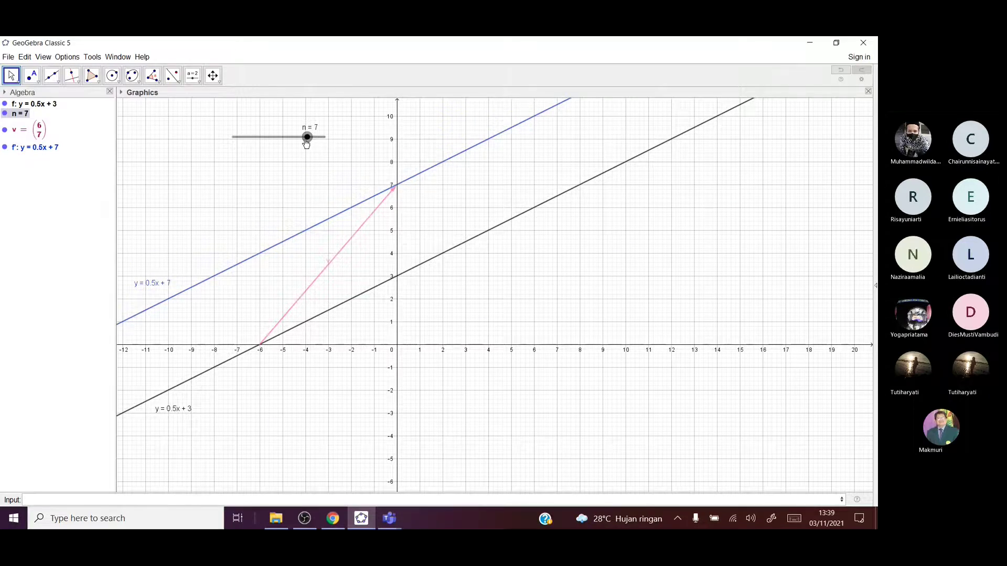
drag(307, 143, 260, 154)
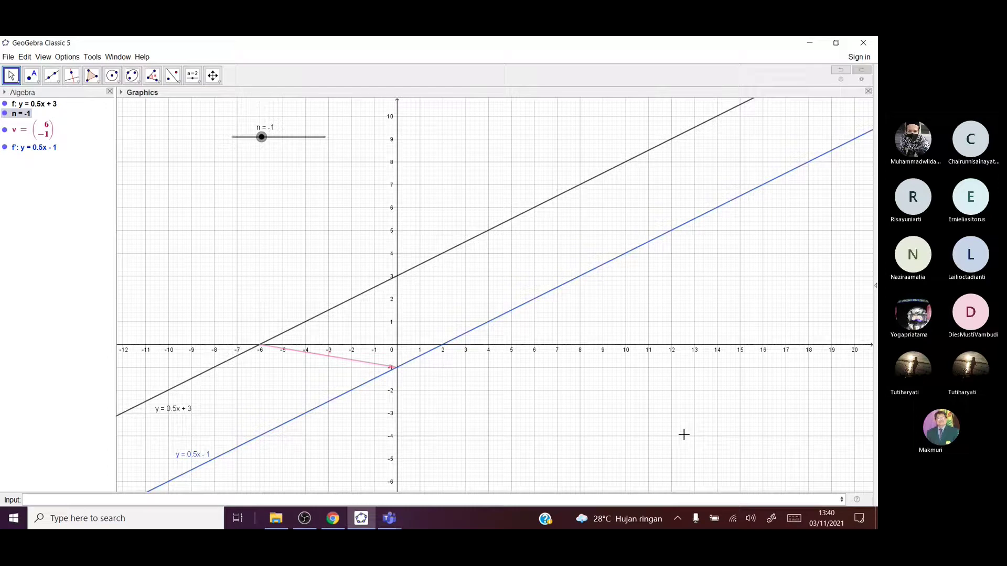
click(303, 521)
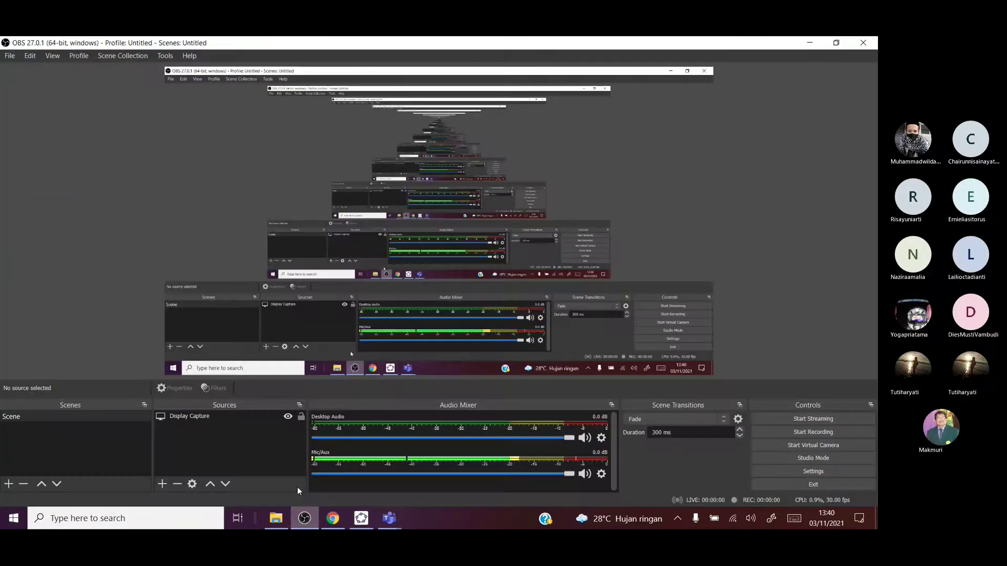
click(9, 56)
click(30, 70)
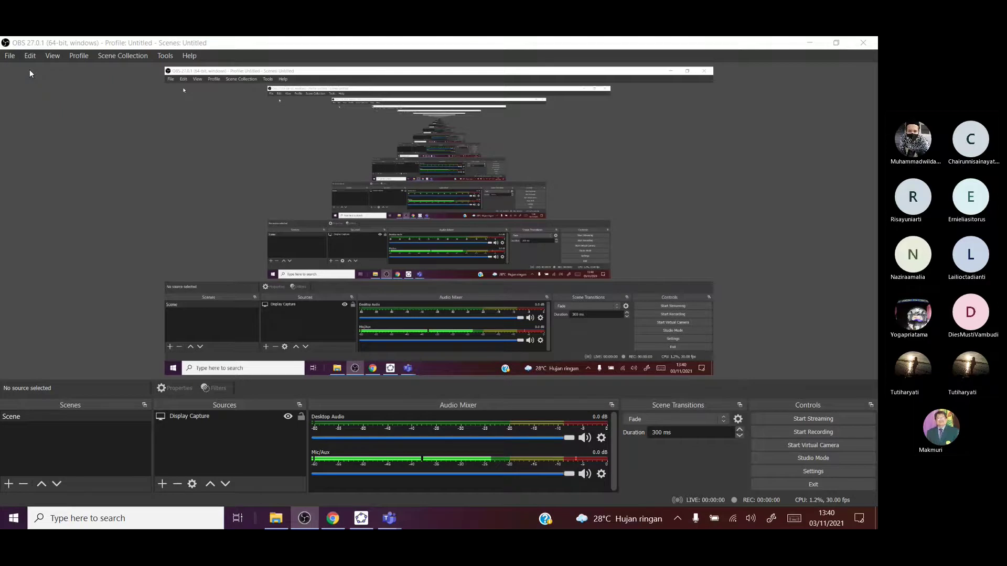
key(alt+Tab)
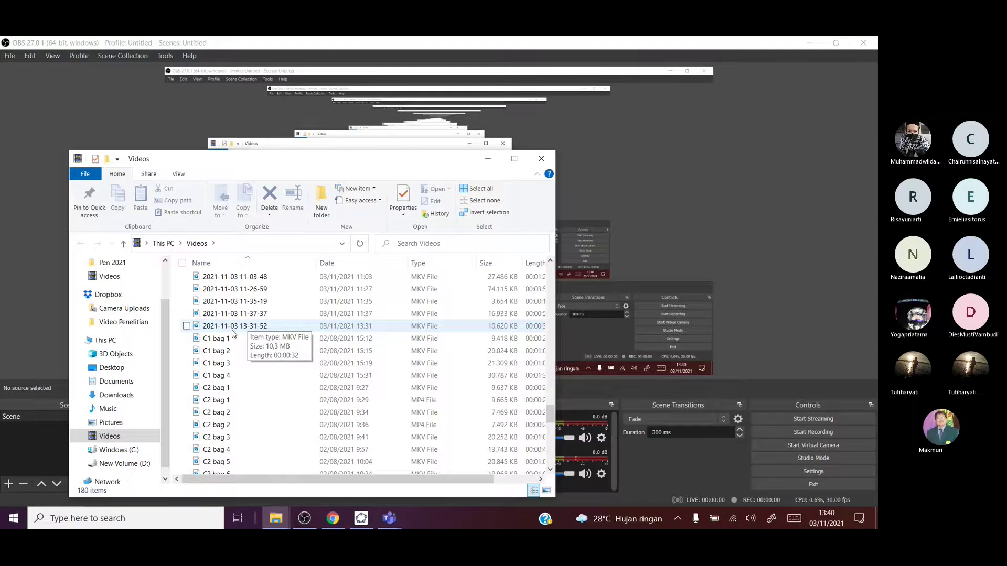
scroll(233, 334, up, 3)
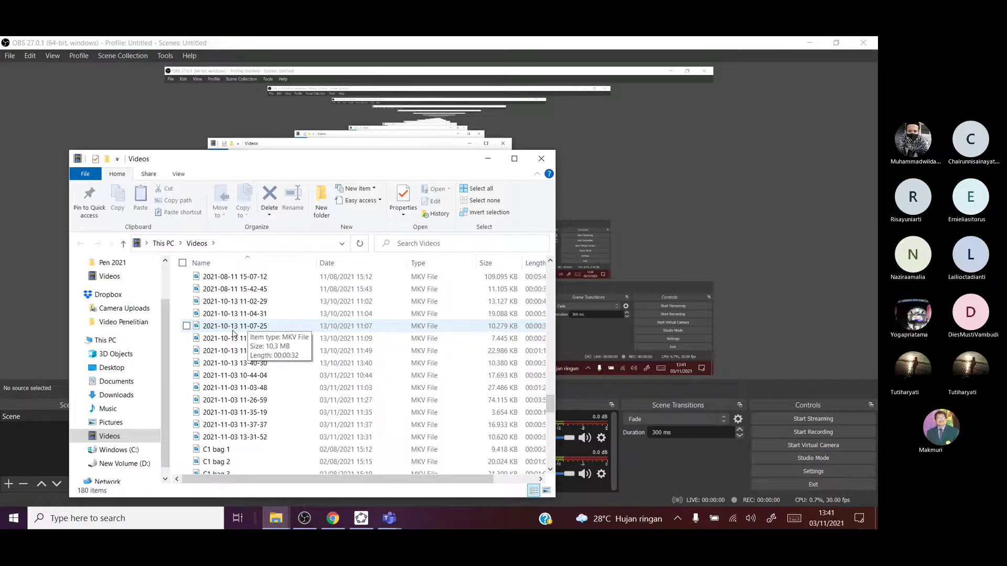
click(260, 441)
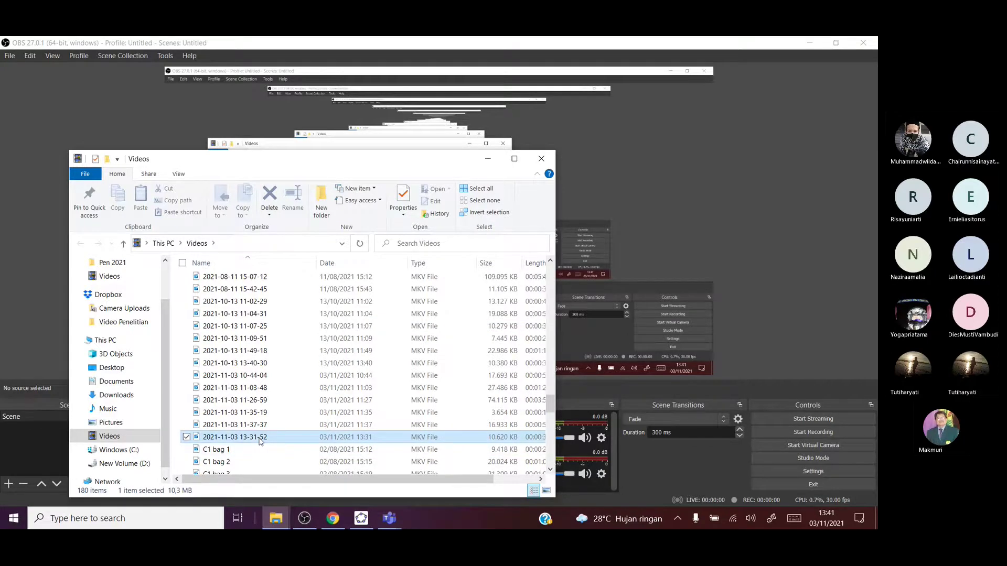
double_click(260, 441)
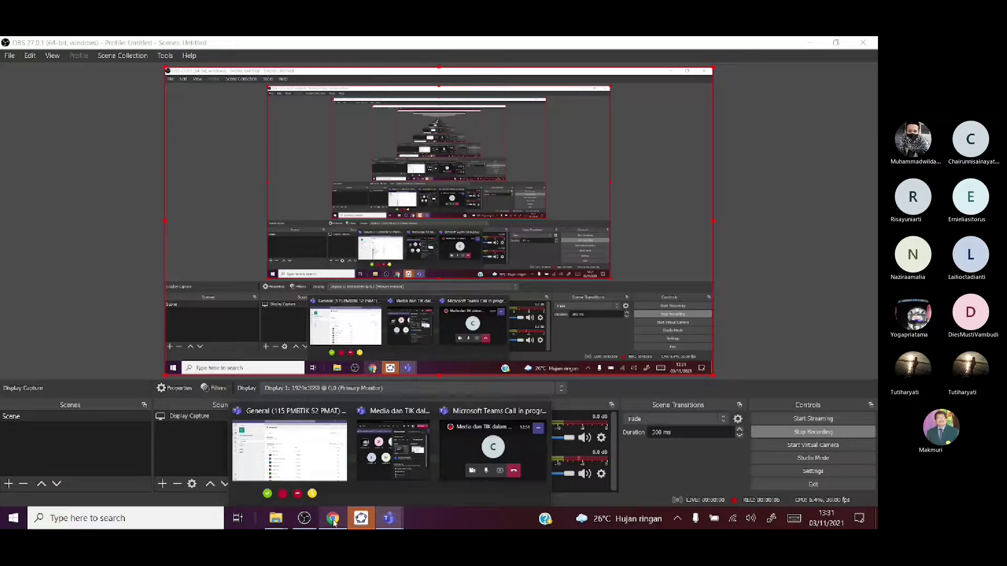
Step: Exit full-screen playback and close the video player and the Videos folder
mouse_move(822, 503)
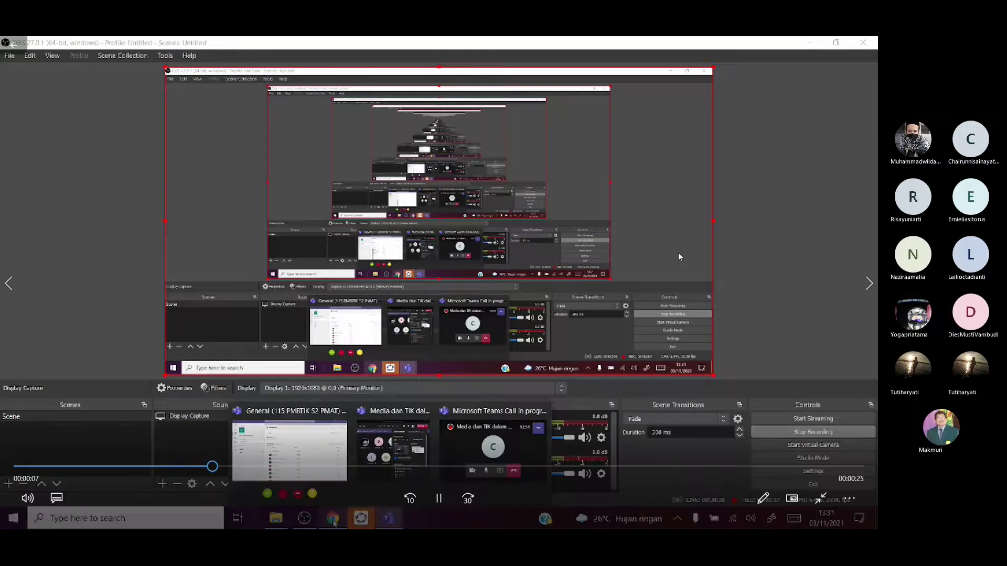
click(823, 502)
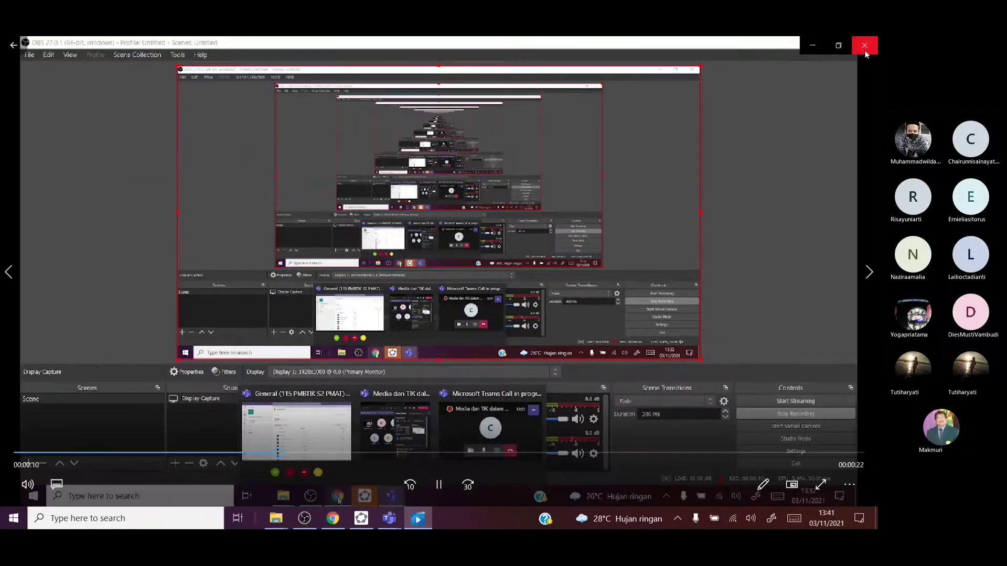
click(866, 42)
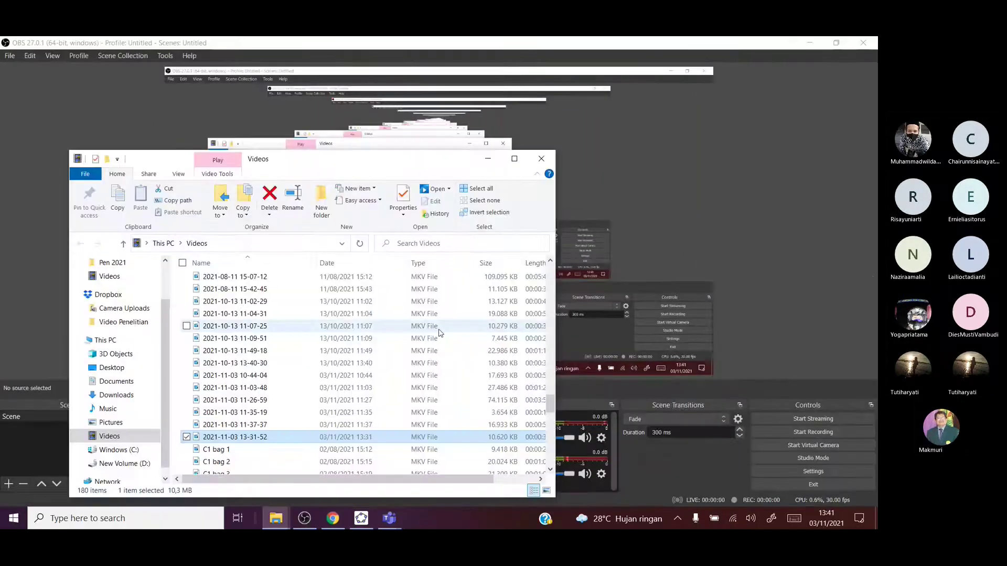
click(542, 160)
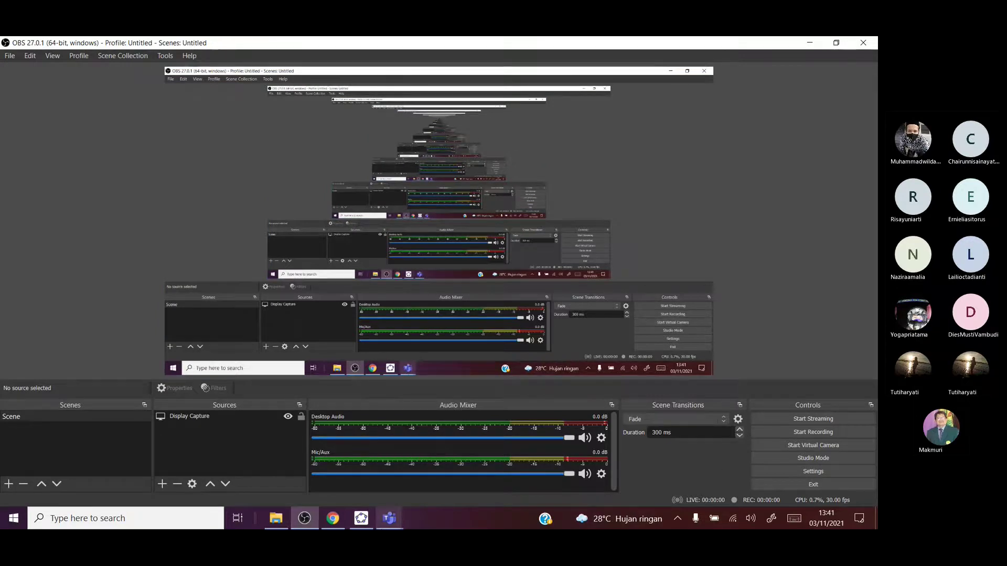
Step: Record slider n moving to -2 and back to -1 in GeoGebra with OBS Studio, and stop the recording
click(813, 431)
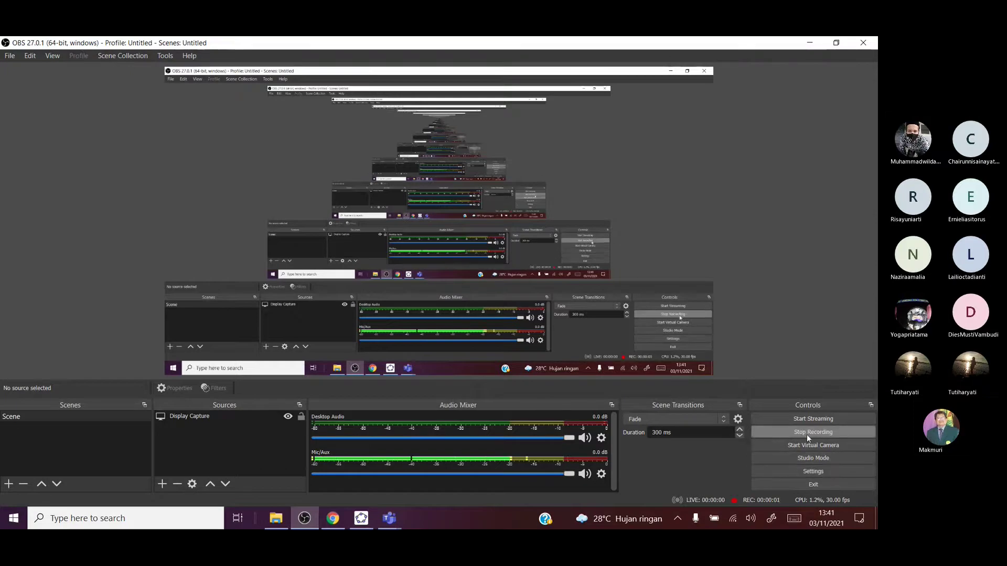
click(361, 519)
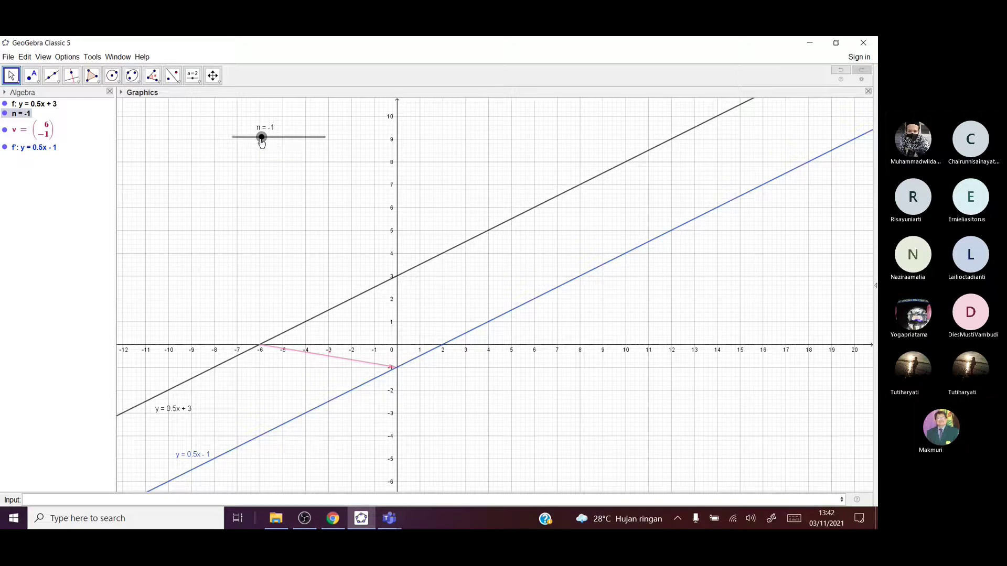
drag(261, 144, 258, 144)
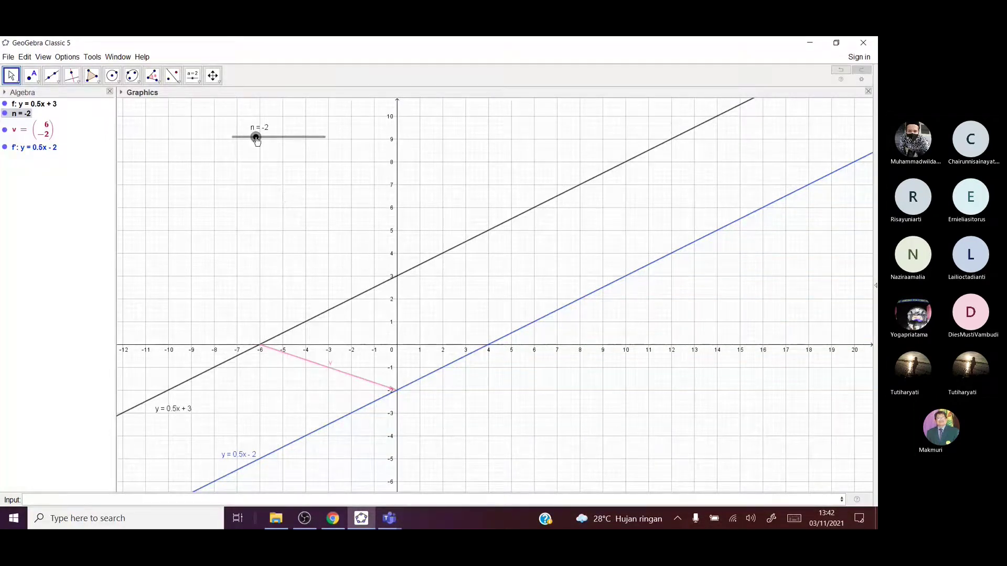
mouse_move(256, 139)
mouse_down()
mouse_move(302, 141)
mouse_move(236, 148)
mouse_move(264, 147)
mouse_up()
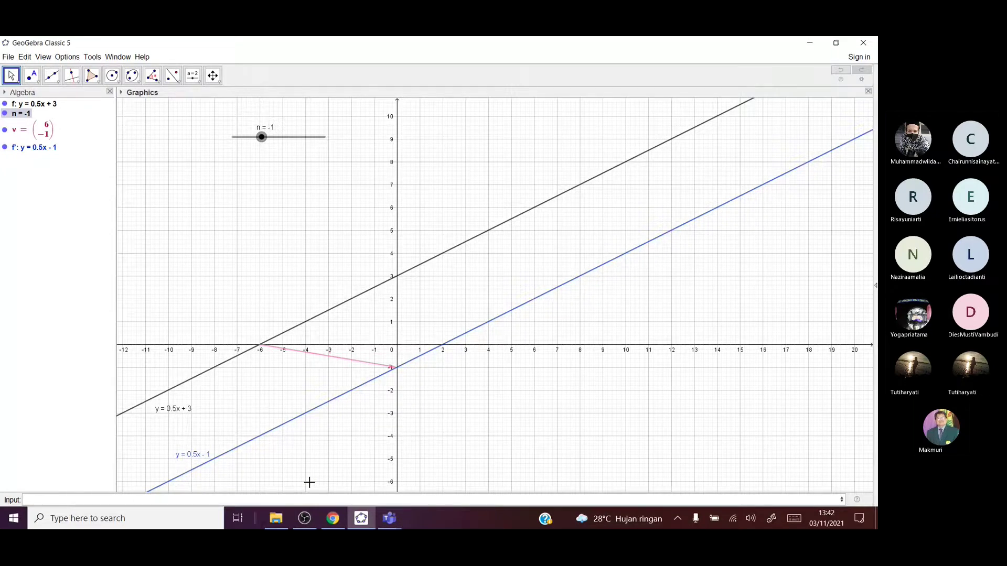
click(304, 518)
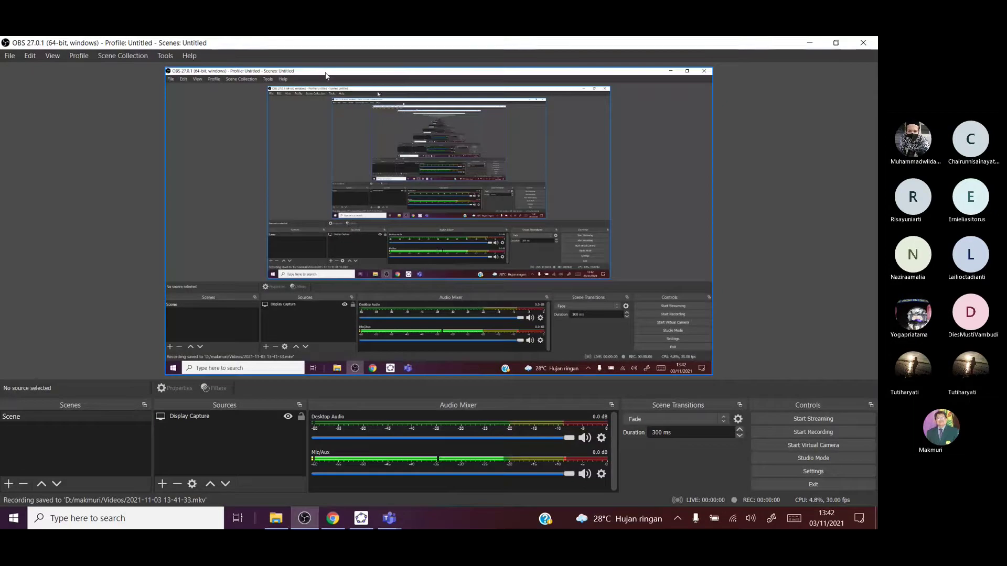
click(15, 58)
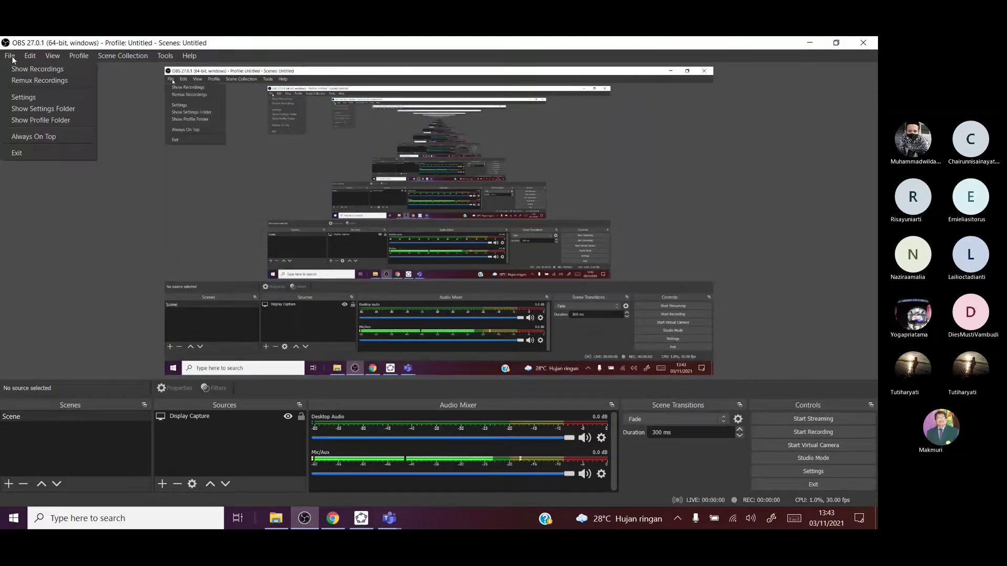
click(21, 69)
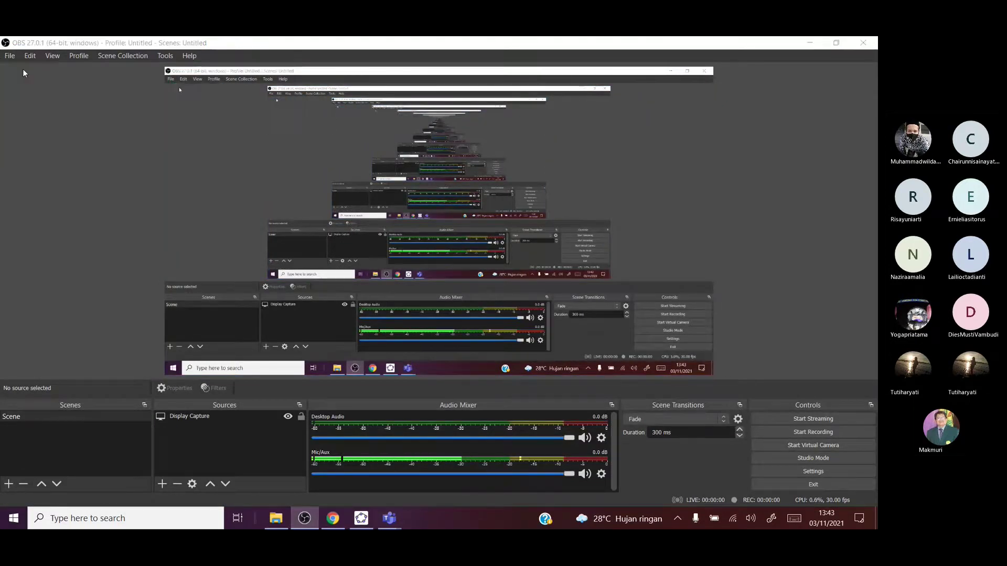
scroll(307, 244, down, 2)
scroll(307, 244, down, 3)
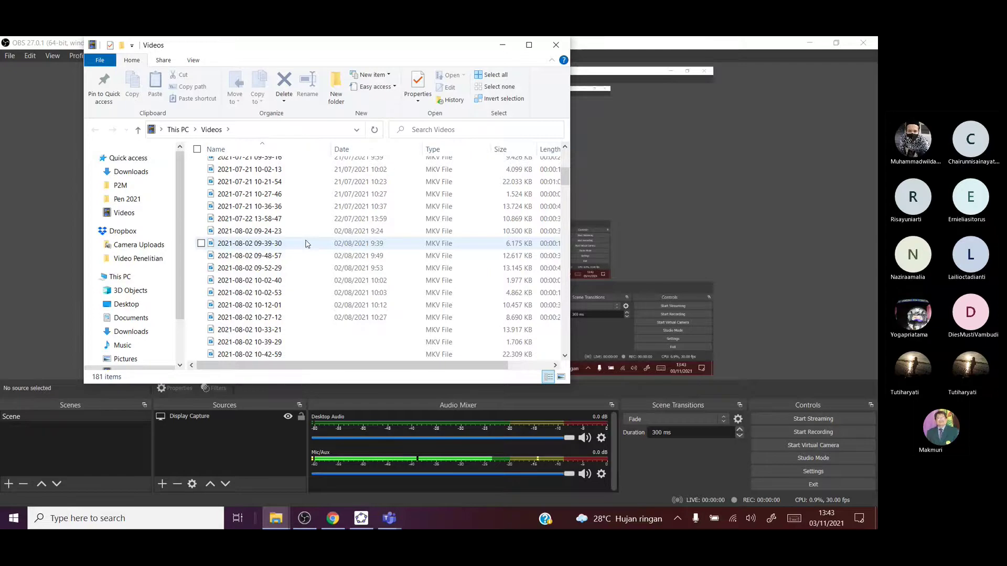
scroll(307, 243, down, 20)
click(264, 231)
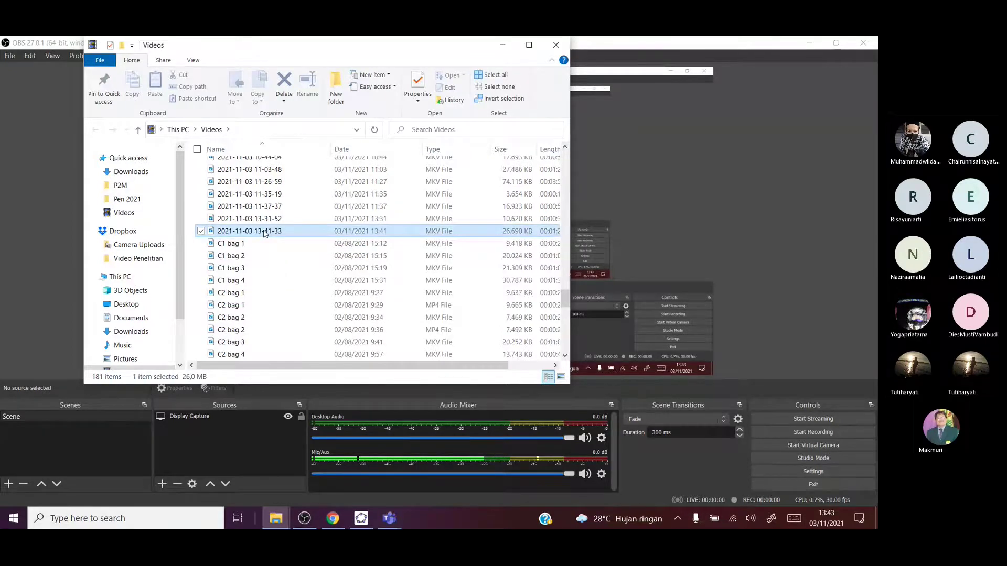
double_click(265, 234)
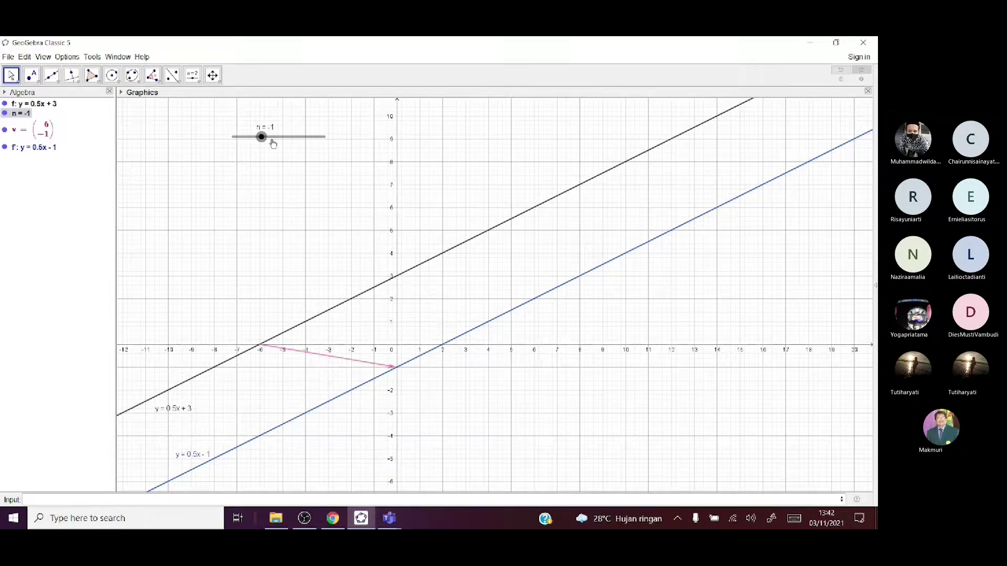
drag(261, 138, 255, 138)
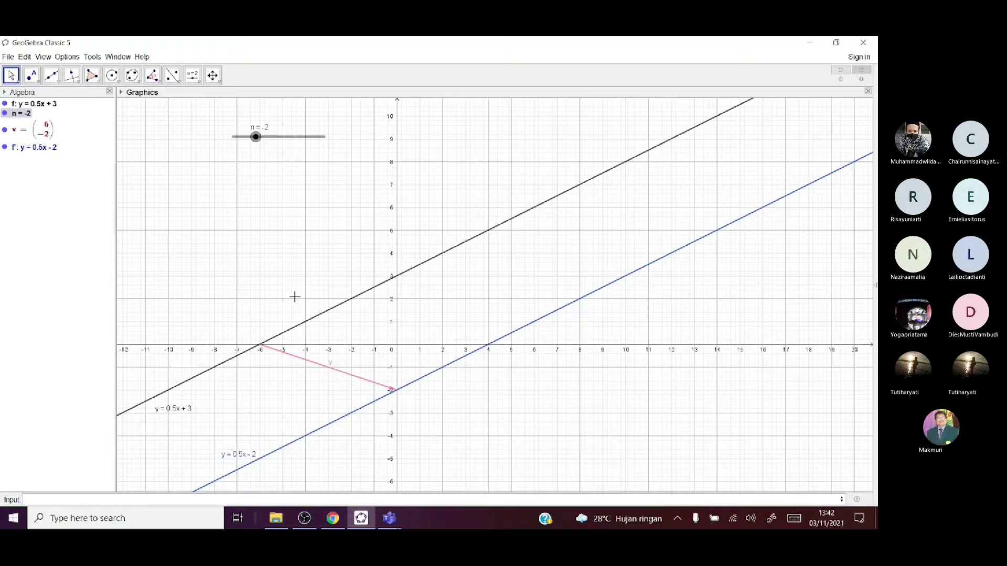
mouse_move(256, 137)
mouse_down()
mouse_move(301, 138)
mouse_move(233, 149)
mouse_move(261, 146)
mouse_up()
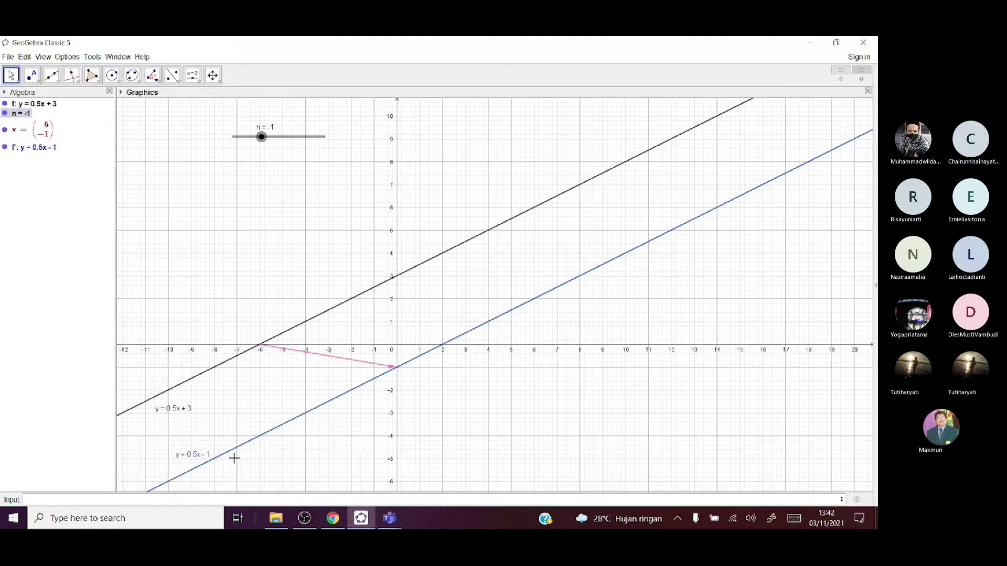
click(307, 520)
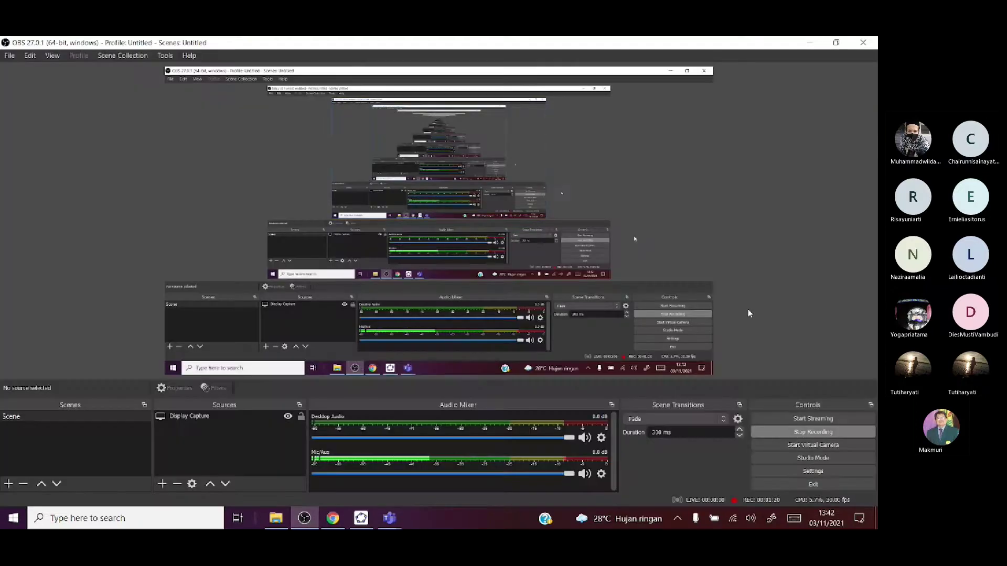
Step: Leave full-screen playback of the recording and close the video player and the Videos folder
mouse_move(571, 160)
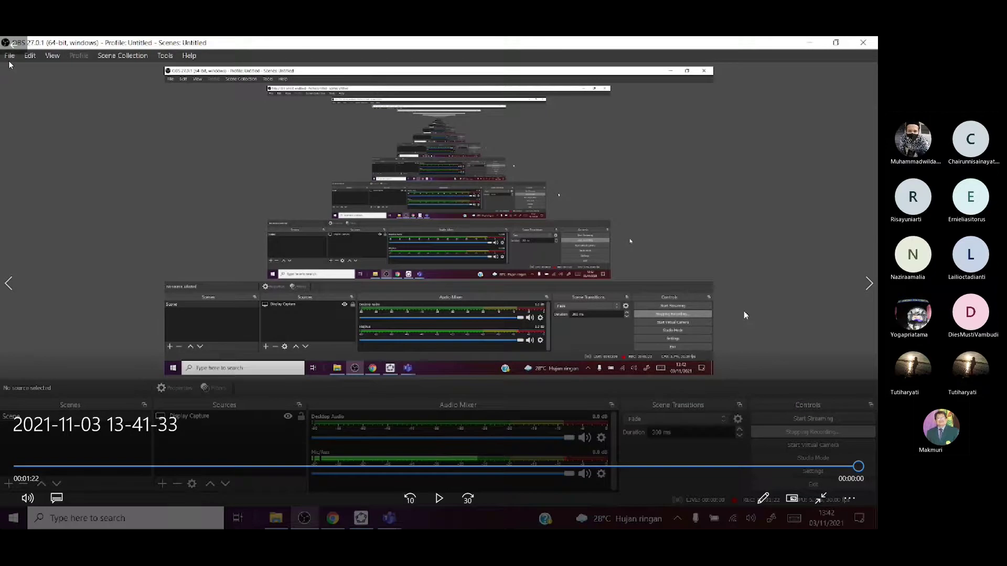
click(819, 499)
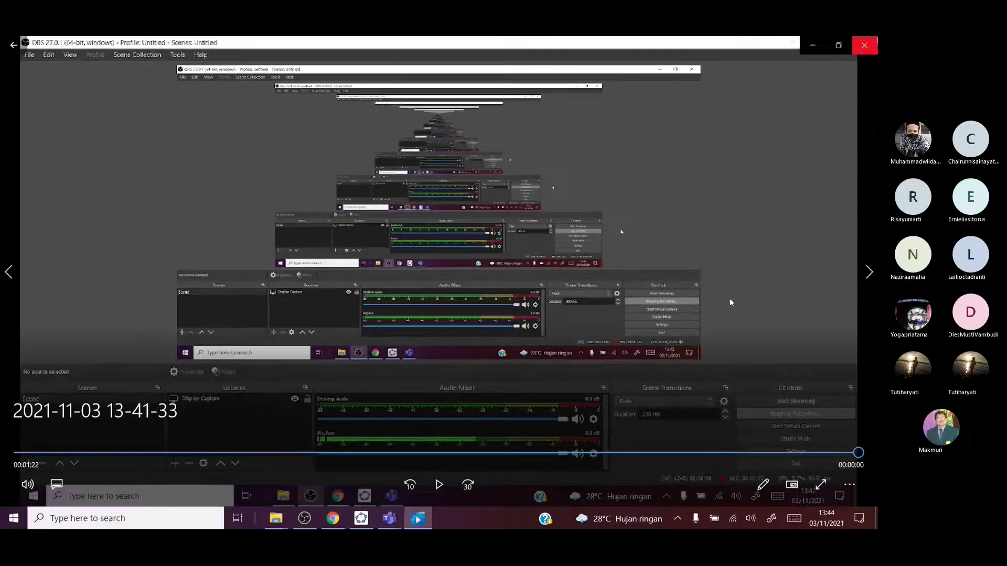
click(869, 50)
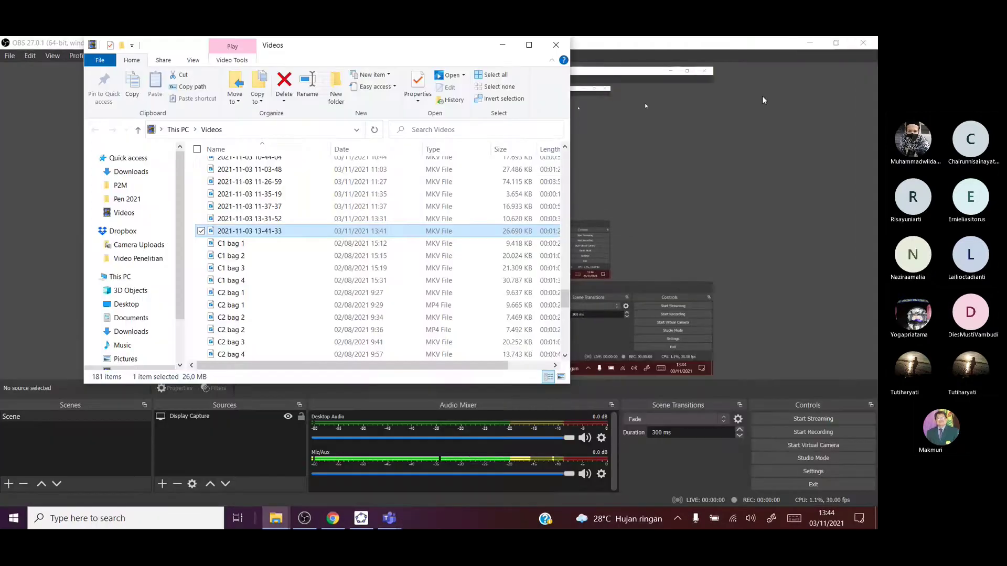
click(556, 46)
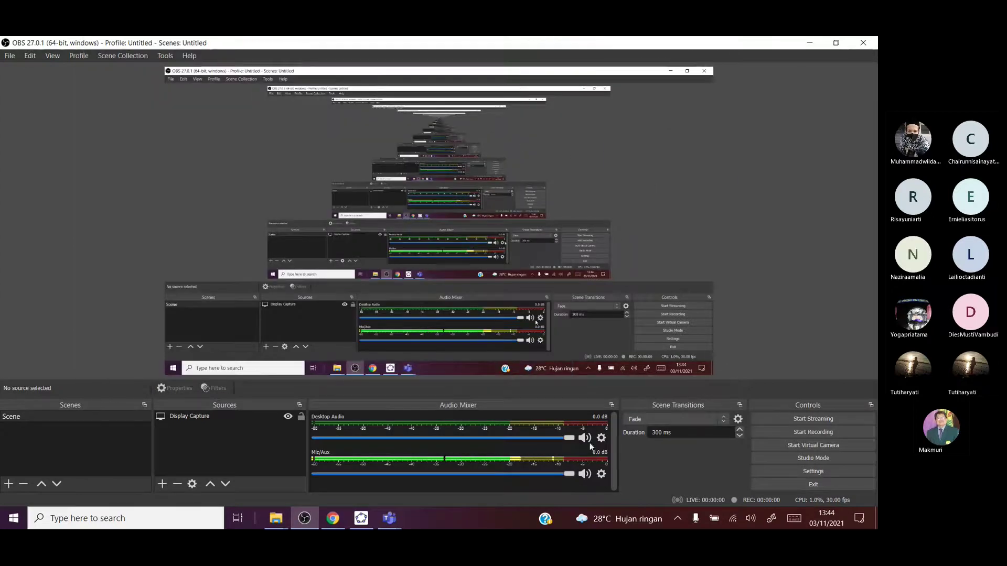
Step: Open Microsoft Whiteboard, leave the existing board and create a new whiteboard
click(13, 520)
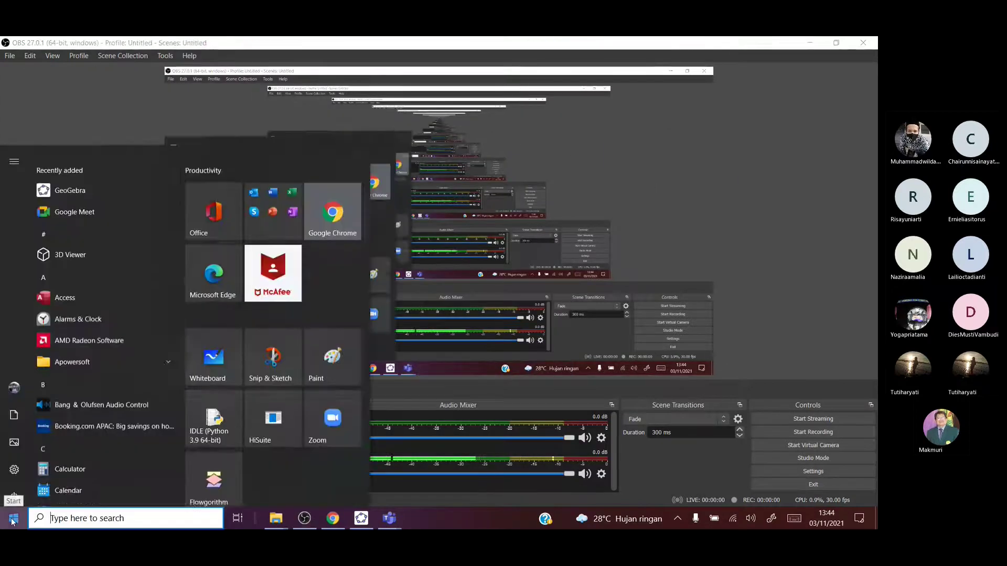
click(213, 342)
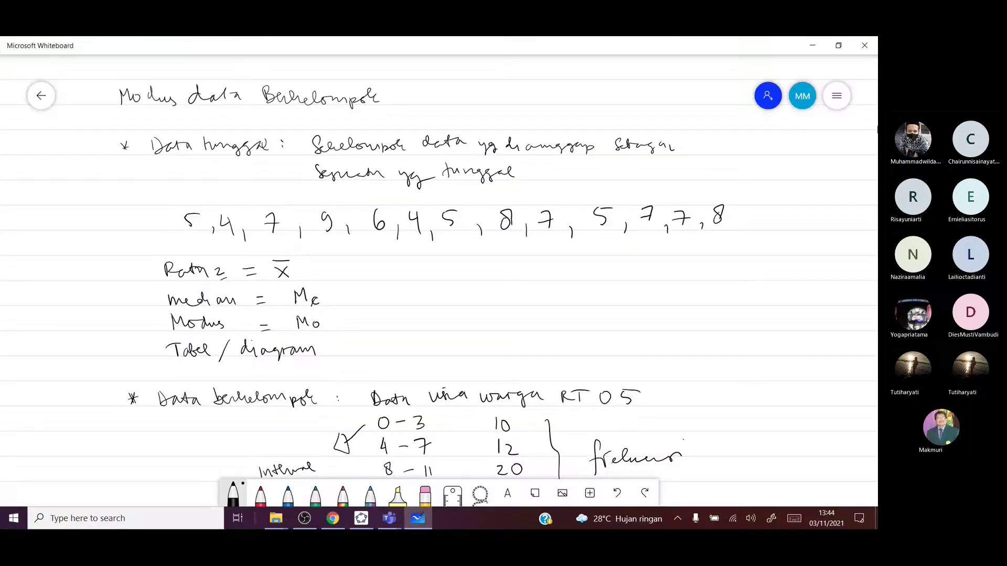
click(837, 97)
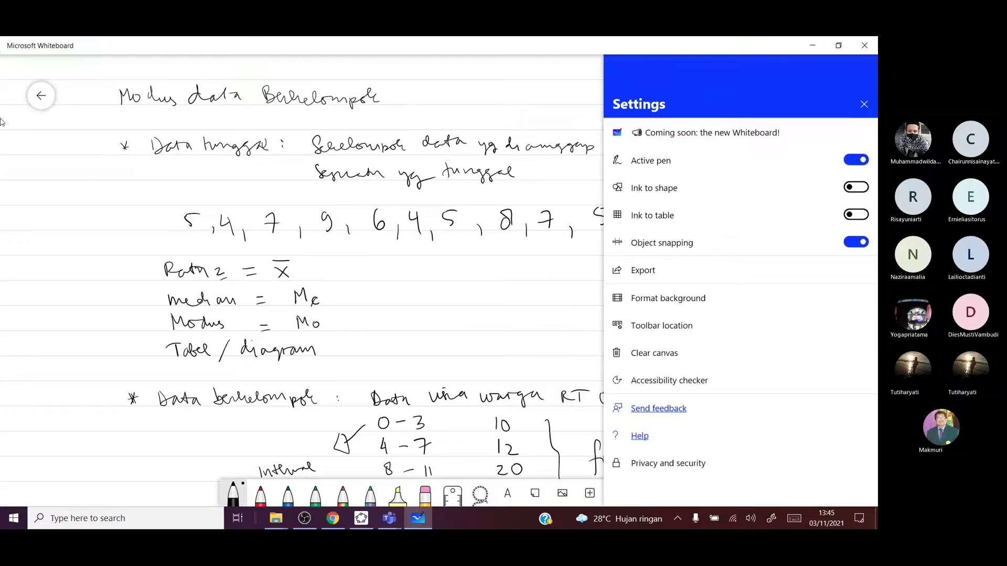
click(38, 103)
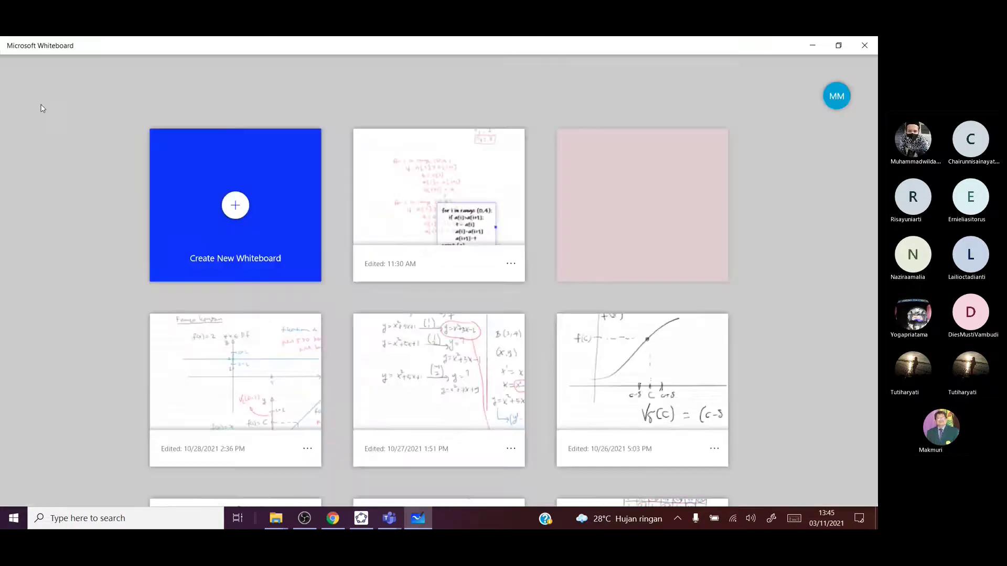
click(269, 213)
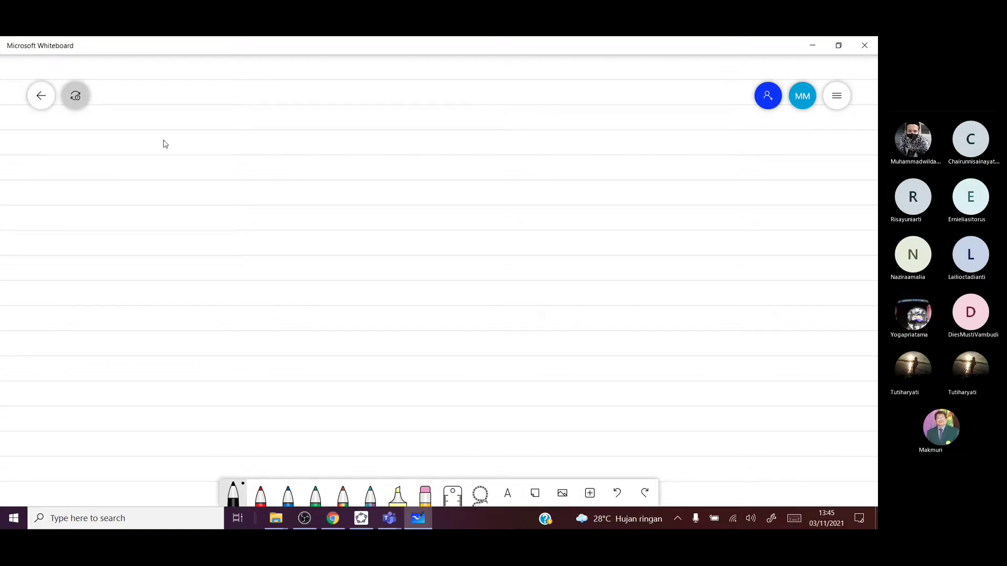
drag(122, 109, 135, 108)
mouse_move(128, 110)
mouse_down()
mouse_move(129, 122)
mouse_move(173, 122)
mouse_up()
mouse_move(179, 111)
mouse_down()
mouse_move(180, 122)
mouse_move(193, 121)
mouse_up()
click(426, 492)
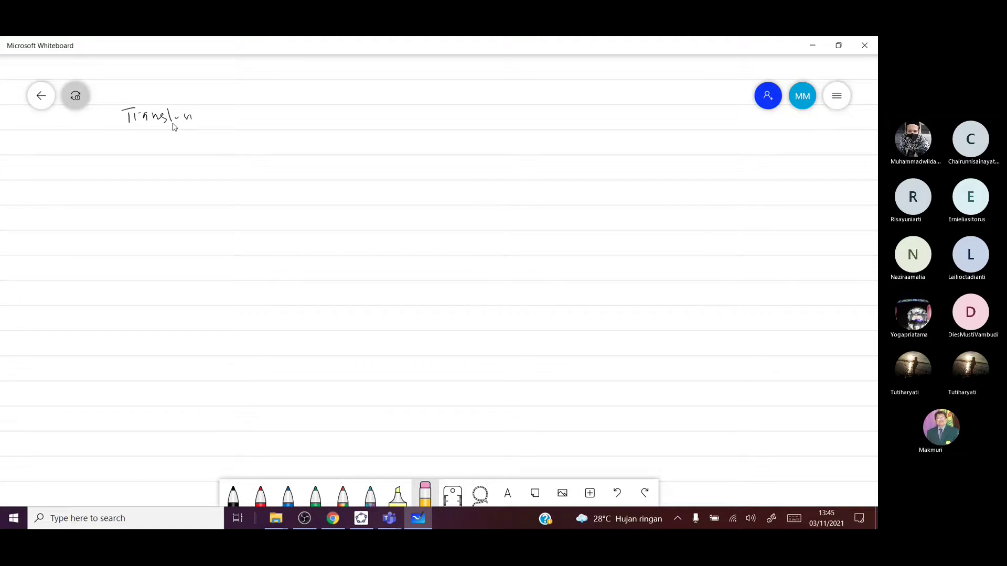
drag(194, 119, 130, 119)
Step: Handwrite the title "TRANSLASI GARIS" in black near the top of the board and underline it
click(233, 497)
mouse_move(132, 114)
mouse_down()
mouse_move(132, 128)
mouse_move(138, 112)
mouse_up()
mouse_move(143, 117)
mouse_down()
mouse_move(143, 127)
mouse_move(161, 122)
mouse_up()
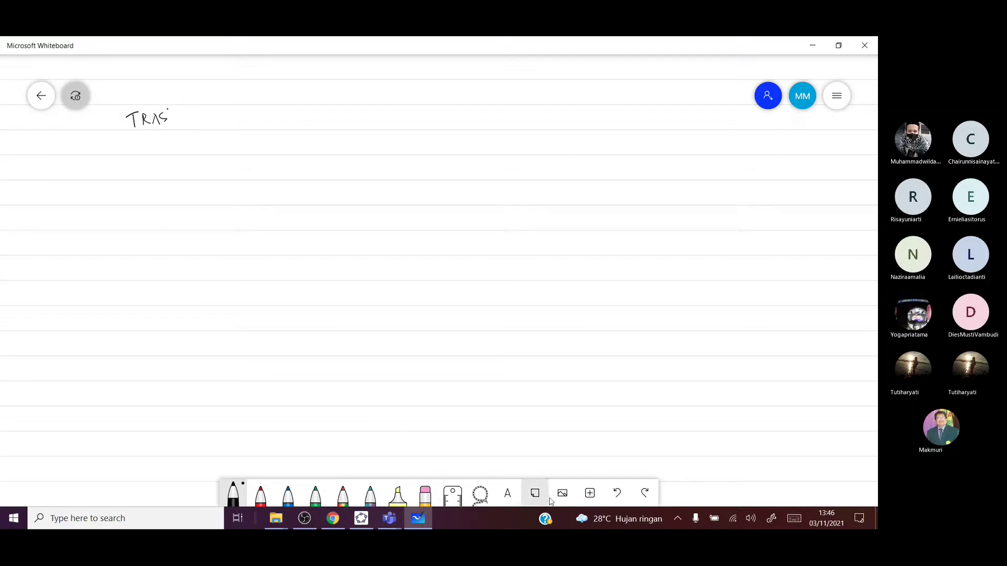
click(617, 493)
mouse_move(152, 123)
mouse_down()
mouse_move(168, 131)
mouse_move(182, 113)
mouse_move(178, 123)
mouse_move(216, 126)
mouse_up()
mouse_move(229, 120)
mouse_down()
mouse_move(278, 128)
mouse_move(318, 127)
mouse_up()
drag(129, 136, 316, 132)
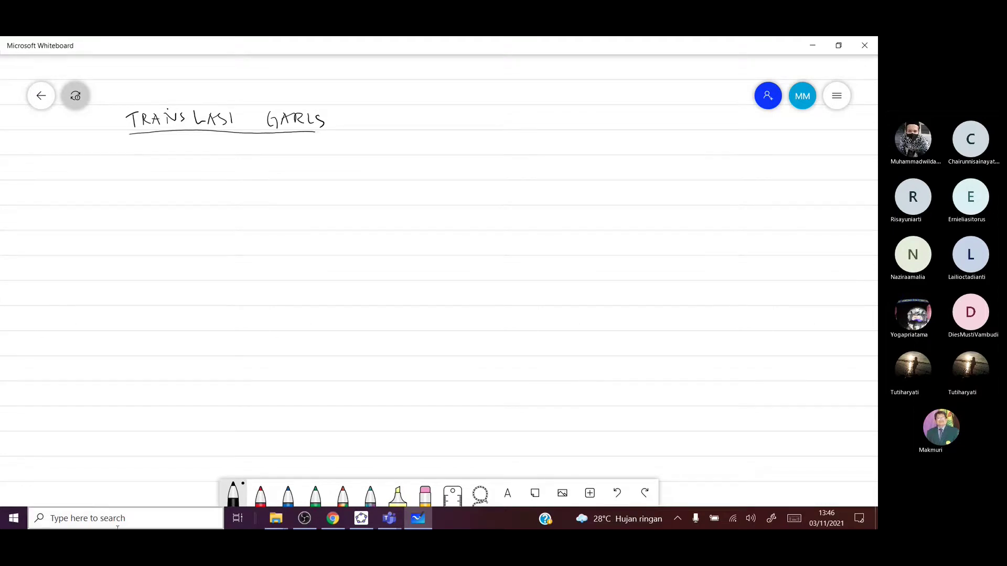
Step: Start a new screen recording in OBS Studio and return to Microsoft Whiteboard
click(306, 520)
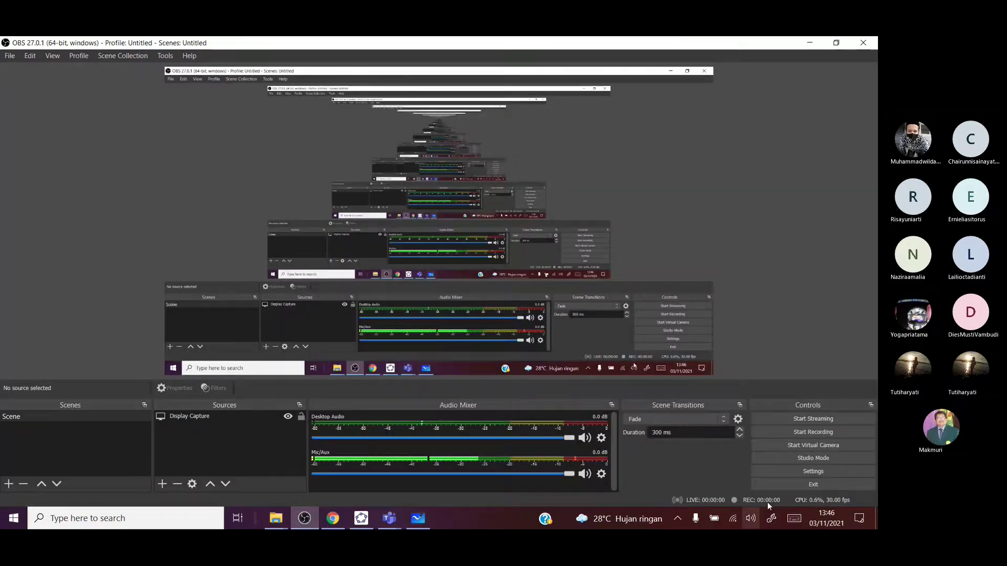
click(800, 434)
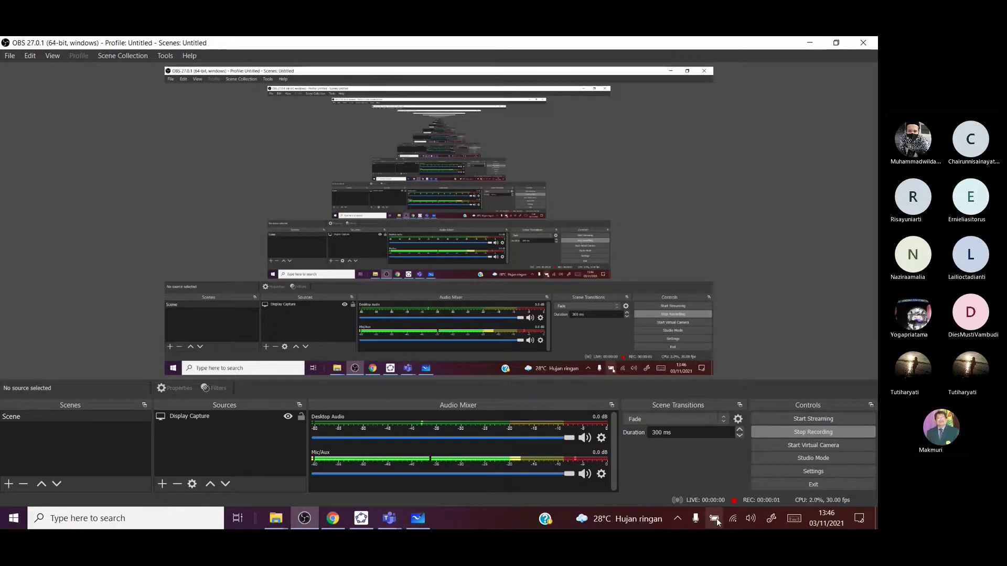
click(412, 519)
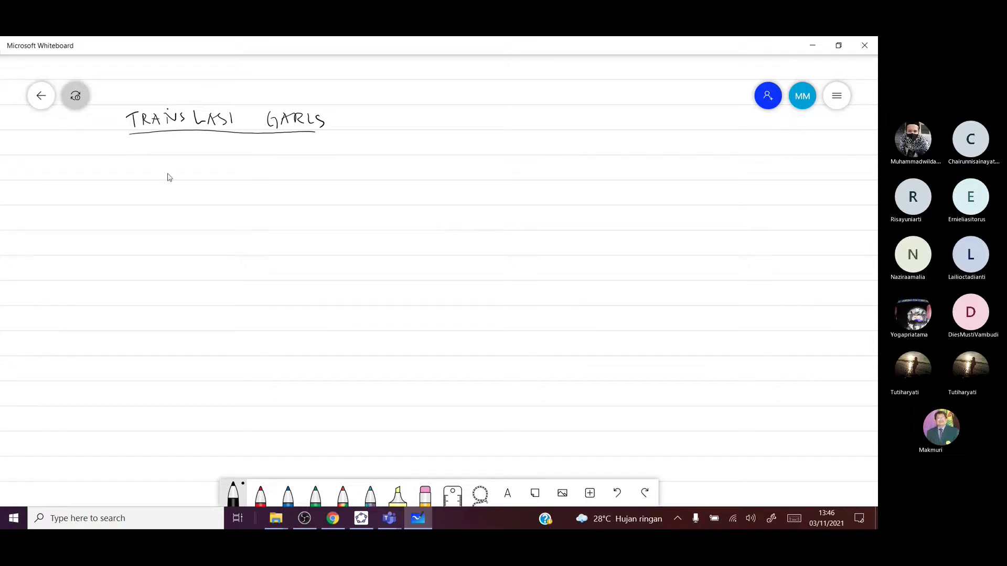
Step: Handwrite the line equation y = 2x + 3 and the translation vector T = (6, -1) below the title
mouse_move(172, 168)
mouse_down()
mouse_move(181, 169)
mouse_move(174, 186)
mouse_move(201, 170)
mouse_move(210, 182)
mouse_up()
drag(216, 170, 224, 181)
mouse_move(224, 170)
mouse_down()
mouse_move(216, 181)
mouse_move(251, 180)
mouse_up()
mouse_move(182, 212)
mouse_down()
mouse_move(182, 224)
mouse_move(190, 211)
mouse_up()
mouse_move(198, 216)
mouse_down()
mouse_move(233, 234)
mouse_move(246, 209)
mouse_move(248, 224)
mouse_up()
drag(252, 221, 267, 231)
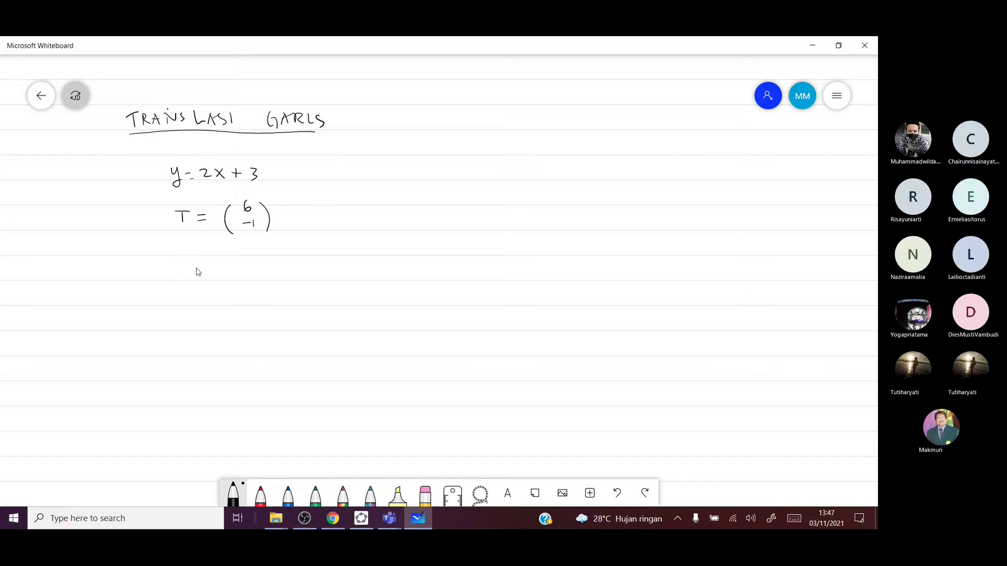
Step: Handwrite the mapping (x, y) → (x+6, y-1) below the vector, with T above the arrow
drag(188, 267, 199, 277)
drag(200, 266, 188, 277)
mouse_move(204, 275)
mouse_down()
mouse_move(220, 288)
mouse_move(180, 270)
mouse_move(178, 286)
mouse_up()
mouse_move(225, 261)
mouse_down()
mouse_move(234, 282)
mouse_move(325, 278)
mouse_up()
drag(288, 251, 288, 259)
drag(280, 250, 297, 249)
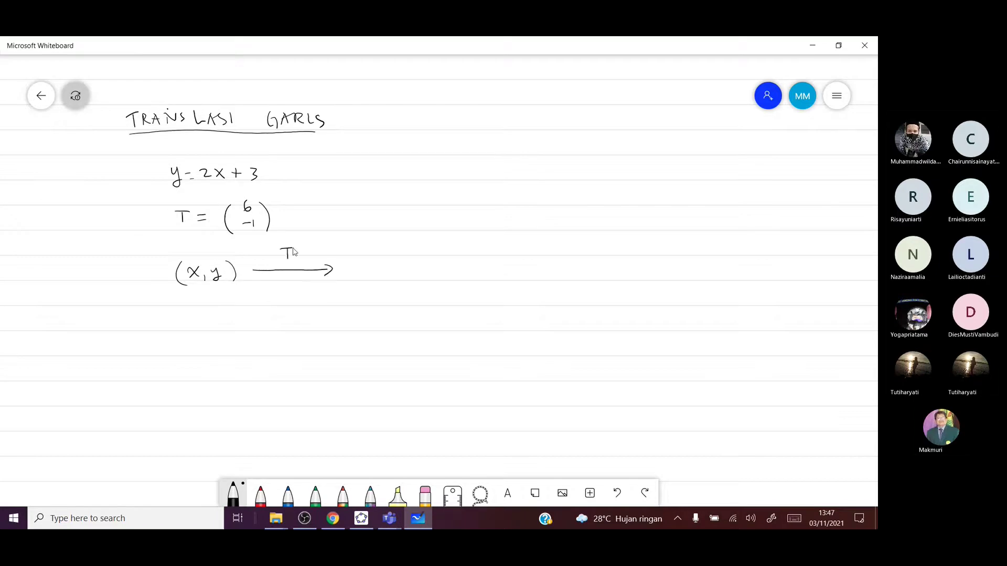
drag(360, 260, 359, 280)
mouse_move(367, 266)
mouse_down()
mouse_move(376, 276)
mouse_move(367, 277)
mouse_move(393, 273)
mouse_up()
mouse_move(408, 273)
mouse_down()
mouse_move(406, 281)
mouse_move(427, 284)
mouse_move(444, 272)
mouse_up()
mouse_move(452, 266)
mouse_down()
mouse_move(452, 277)
mouse_move(474, 275)
mouse_up()
Step: Handwrite the image coordinates x' = x+6, y' = y-1 below the mapping
drag(187, 315, 196, 326)
mouse_move(196, 315)
mouse_down()
mouse_move(187, 326)
mouse_move(214, 314)
mouse_up()
mouse_move(206, 321)
mouse_down()
mouse_move(239, 326)
mouse_move(231, 327)
mouse_up()
drag(247, 316, 251, 321)
mouse_move(262, 313)
mouse_down()
mouse_move(258, 321)
mouse_move(294, 331)
mouse_up()
mouse_move(307, 317)
mouse_down()
mouse_move(313, 334)
mouse_move(323, 317)
mouse_up()
drag(330, 320, 358, 326)
mouse_move(365, 316)
mouse_down()
mouse_move(356, 336)
mouse_move(379, 325)
mouse_move(385, 332)
mouse_up()
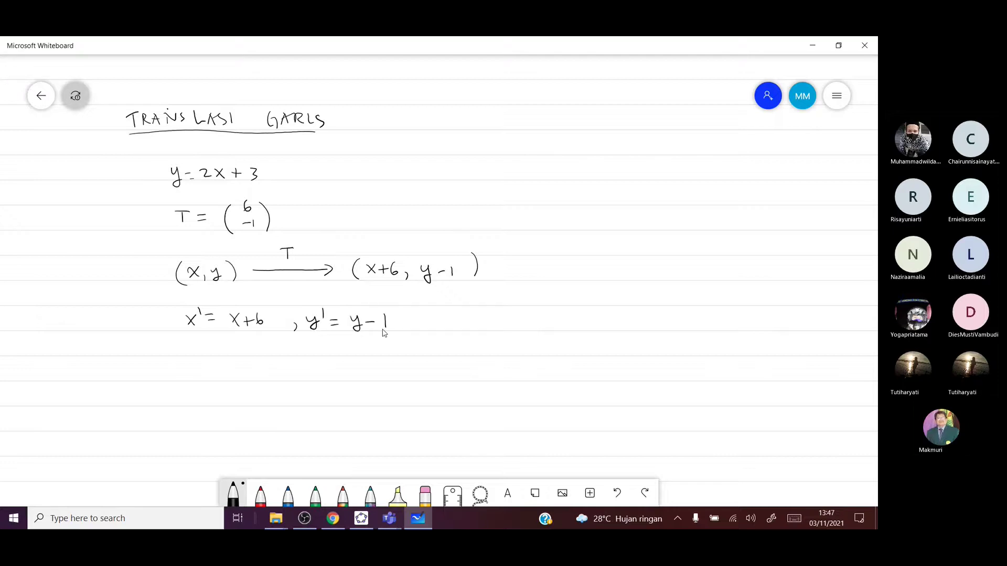
Step: Handwrite the rearranged equations x = x'-6 and y = y'+1 below the image coordinates
mouse_move(191, 343)
mouse_down()
mouse_move(200, 353)
mouse_move(191, 353)
mouse_up()
drag(209, 346, 242, 354)
drag(243, 344, 234, 354)
drag(246, 340, 257, 350)
mouse_move(272, 341)
mouse_down()
mouse_move(266, 351)
mouse_move(323, 354)
mouse_up()
drag(328, 344, 325, 363)
mouse_move(336, 348)
mouse_down()
mouse_move(369, 365)
mouse_move(373, 349)
mouse_move(393, 349)
mouse_up()
drag(388, 344, 401, 356)
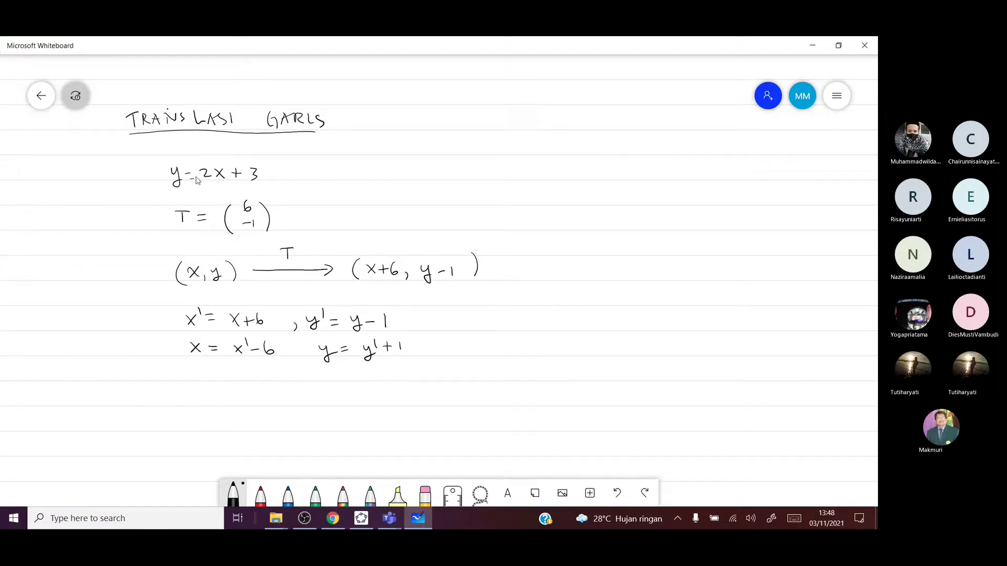
Step: Handwrite y = 2x+3 on a new line, followed by an arrow labelled T
drag(186, 388, 192, 397)
drag(194, 388, 188, 410)
drag(206, 394, 234, 401)
drag(239, 391, 247, 401)
drag(247, 391, 239, 402)
drag(255, 396, 263, 396)
drag(258, 392, 259, 401)
mouse_move(270, 389)
mouse_down()
mouse_move(271, 402)
mouse_move(336, 397)
mouse_move(324, 376)
mouse_move(318, 386)
mouse_up()
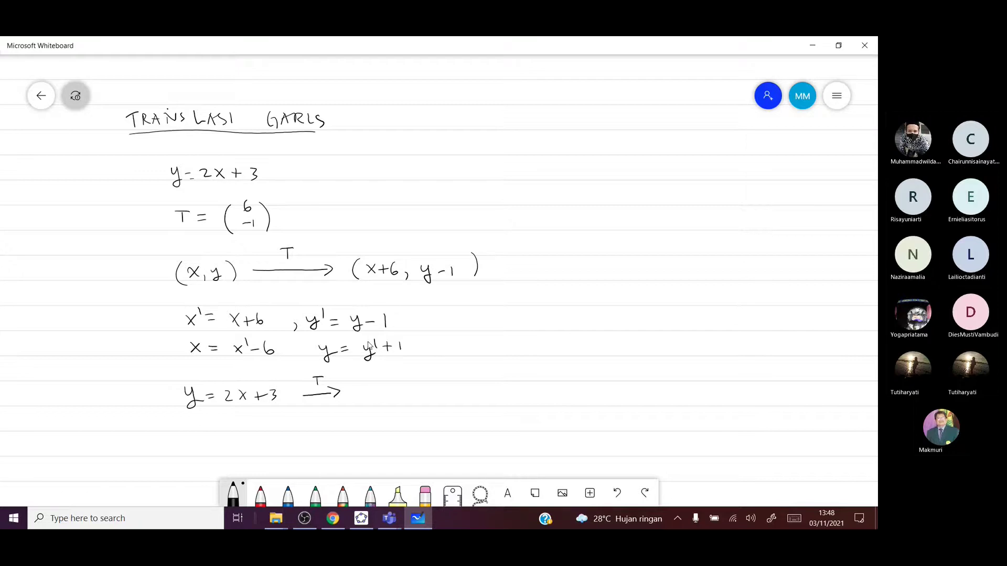
Step: Complete the line after the arrow with the substituted equation y'+1 = 2(x'-6)+3
drag(362, 390, 365, 409)
drag(375, 384, 390, 397)
mouse_move(385, 392)
mouse_down()
mouse_move(385, 404)
mouse_move(419, 393)
mouse_up()
drag(411, 399, 474, 404)
mouse_move(473, 389)
mouse_down()
mouse_move(464, 405)
mouse_move(488, 399)
mouse_up()
drag(496, 390, 505, 406)
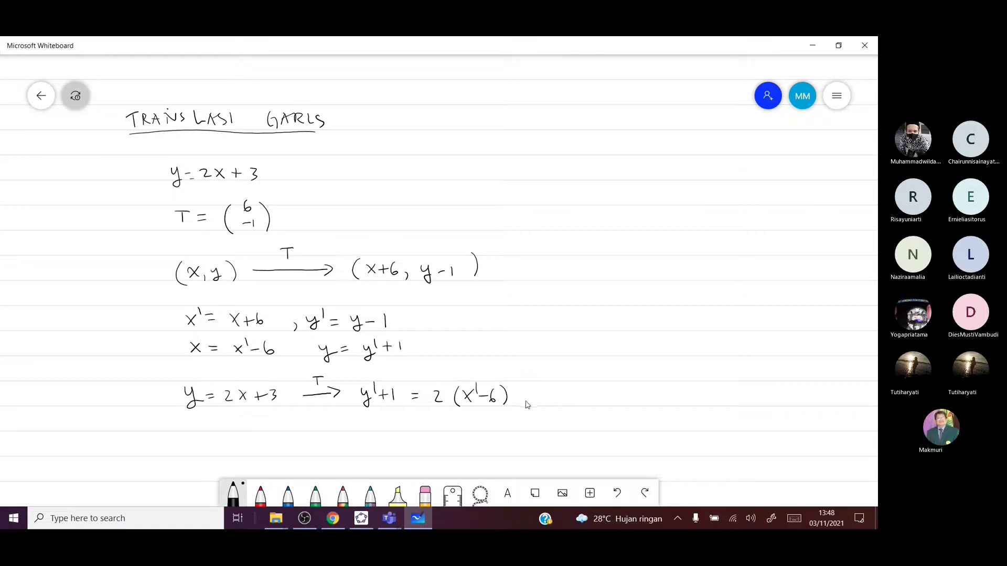
drag(516, 397, 531, 404)
Step: Handwrite the equation without primes, y+1 = 2(x-6)+3, below the substituted equation
mouse_move(372, 420)
mouse_down()
mouse_move(374, 438)
mouse_move(393, 432)
mouse_up()
mouse_move(404, 422)
mouse_down()
mouse_move(404, 431)
mouse_move(458, 431)
mouse_up()
drag(474, 418, 472, 431)
drag(480, 419, 490, 429)
drag(491, 425, 542, 425)
drag(538, 420, 547, 430)
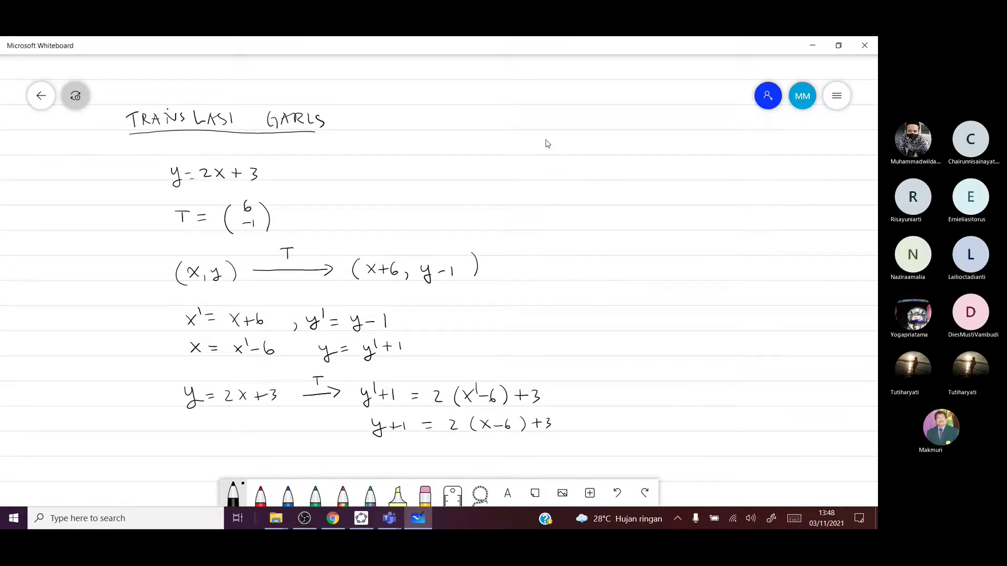
Step: Handwrite the expanded equation y+1 = 2x-12+3 in a second column beside the derivation
drag(547, 141, 551, 149)
mouse_move(556, 139)
mouse_down()
mouse_move(550, 156)
mouse_move(566, 153)
mouse_up()
drag(560, 148, 576, 153)
drag(587, 144, 597, 145)
drag(588, 150, 634, 150)
drag(634, 140, 625, 150)
drag(639, 146, 648, 145)
mouse_move(656, 140)
mouse_down()
mouse_move(657, 152)
mouse_move(670, 151)
mouse_up()
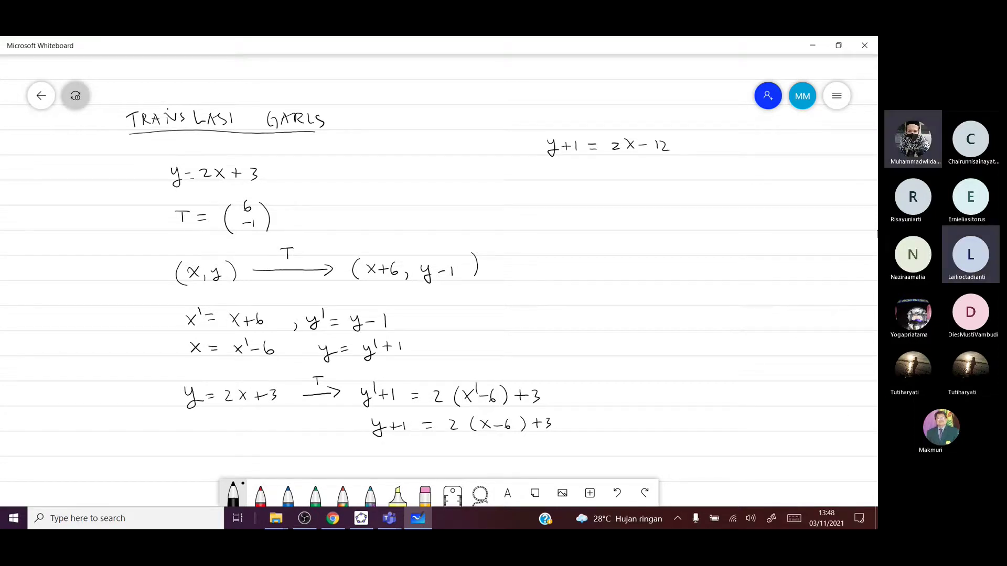
drag(682, 146, 688, 148)
drag(691, 143, 692, 155)
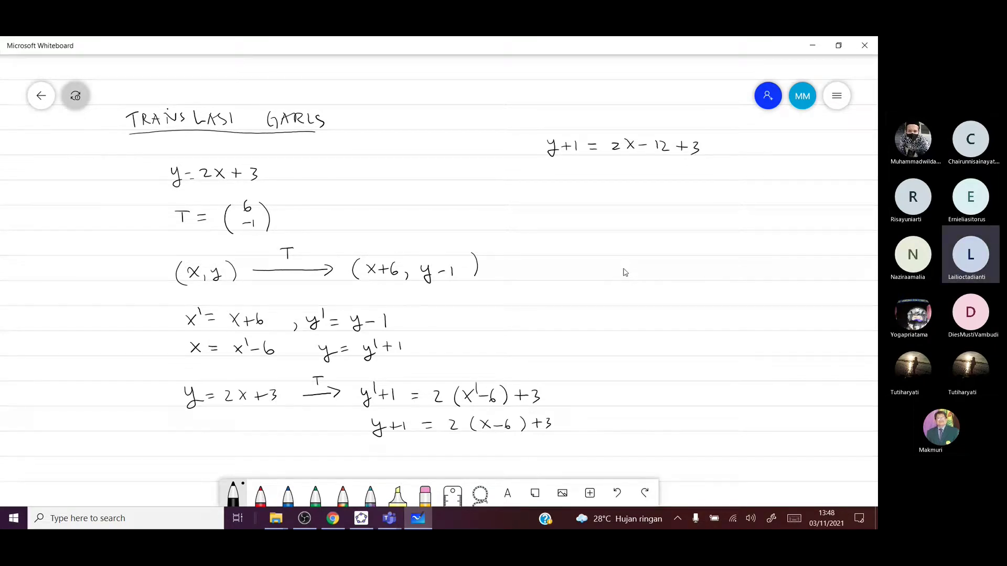
Step: Handwrite the simplification y = 2x - 9 - 1 below the expanded equation
drag(560, 169, 563, 191)
drag(576, 173, 584, 172)
drag(576, 178, 620, 179)
drag(634, 173, 642, 172)
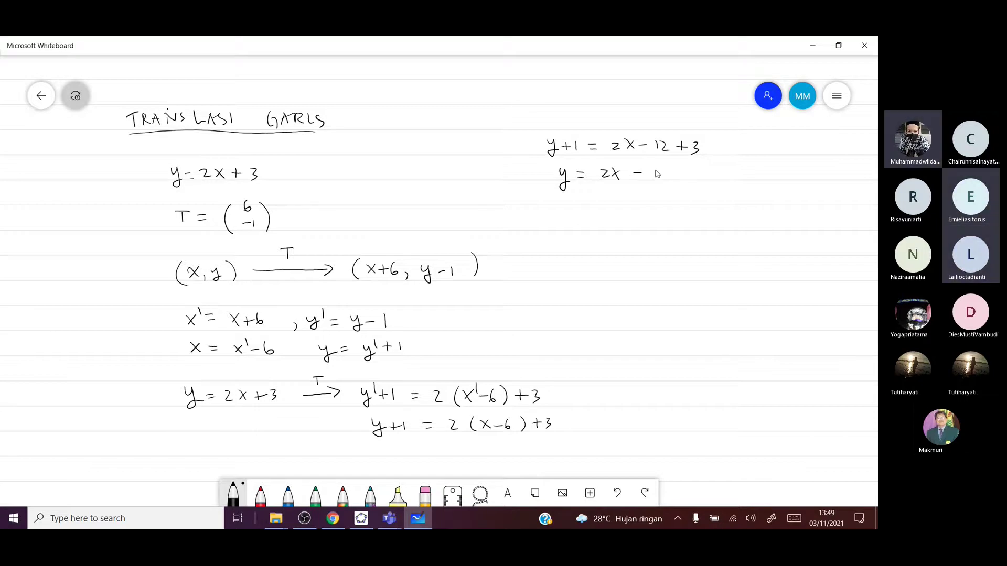
drag(661, 171, 655, 181)
drag(669, 175, 686, 179)
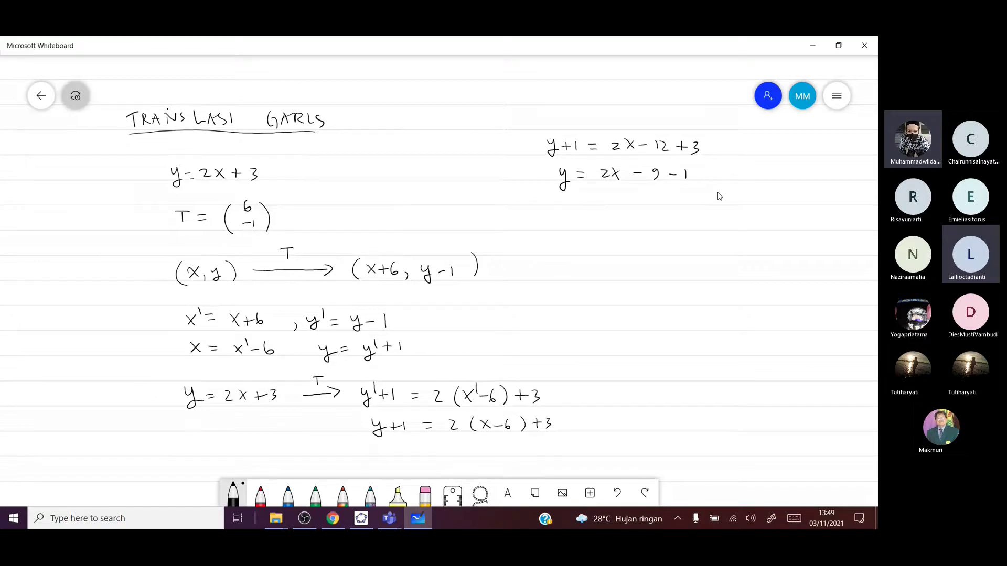
Step: Handwrite the final result y = 2x - 10 and frame it with a red box
drag(582, 205, 593, 204)
drag(582, 210, 657, 201)
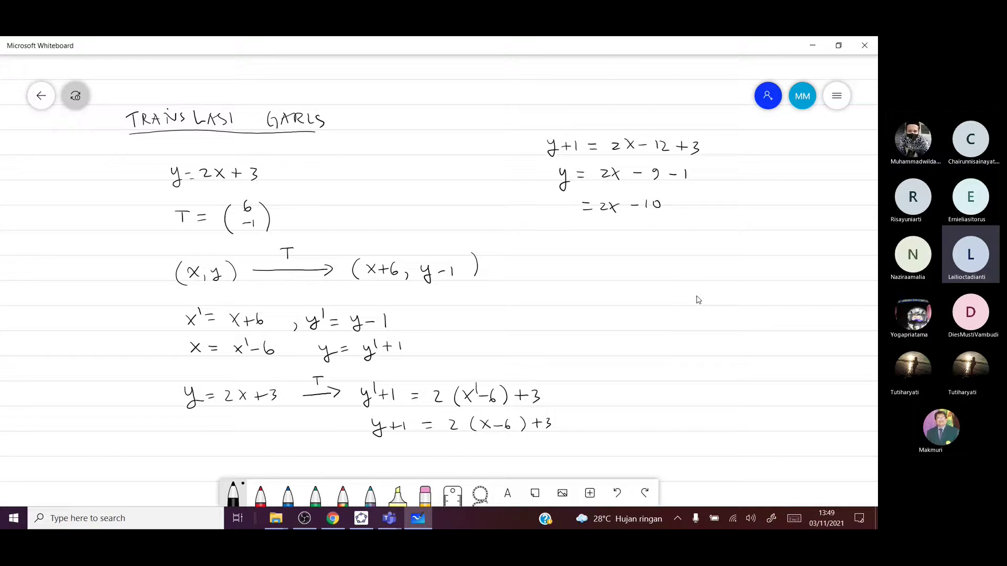
mouse_move(561, 201)
mouse_down()
mouse_move(571, 209)
mouse_move(565, 216)
mouse_up()
click(261, 495)
mouse_move(547, 192)
mouse_down()
mouse_move(548, 223)
mouse_move(682, 221)
mouse_up()
mouse_move(547, 192)
mouse_down()
mouse_move(680, 191)
mouse_move(685, 223)
mouse_up()
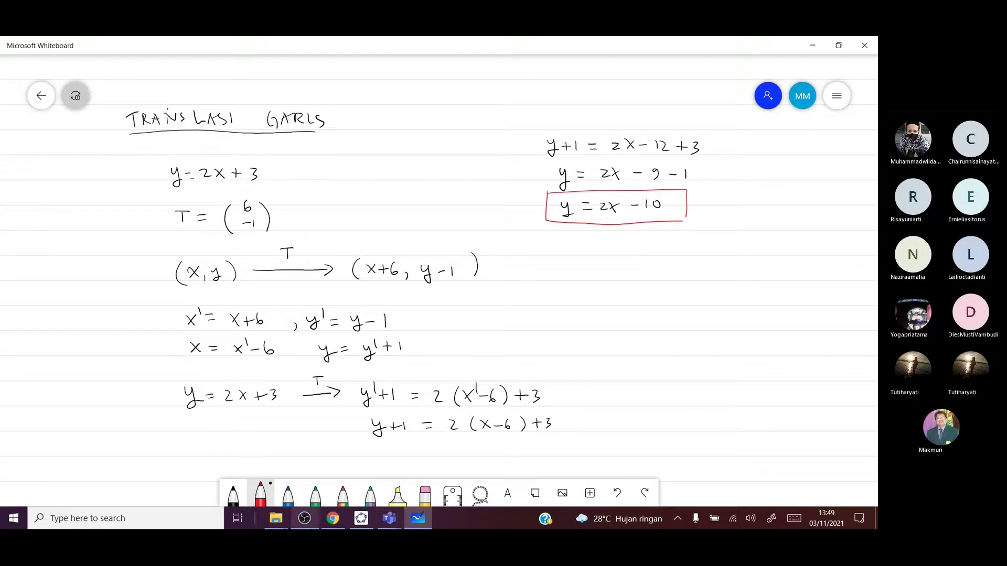
click(305, 520)
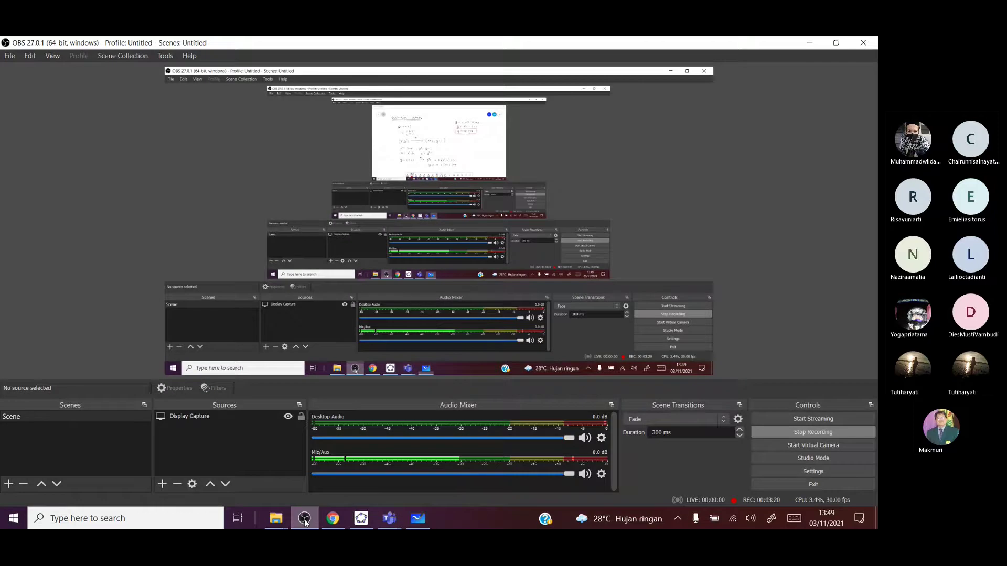
click(813, 436)
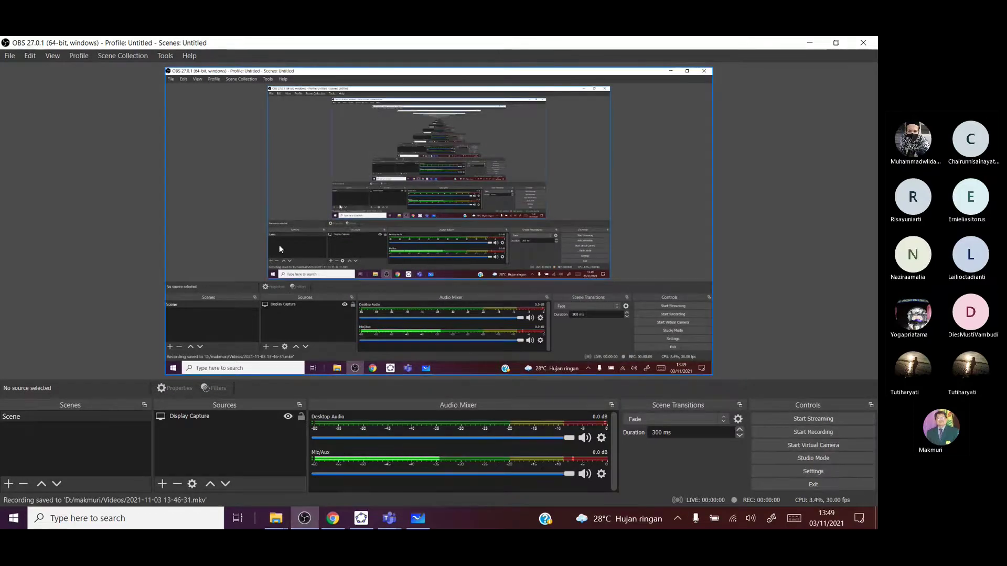
click(9, 57)
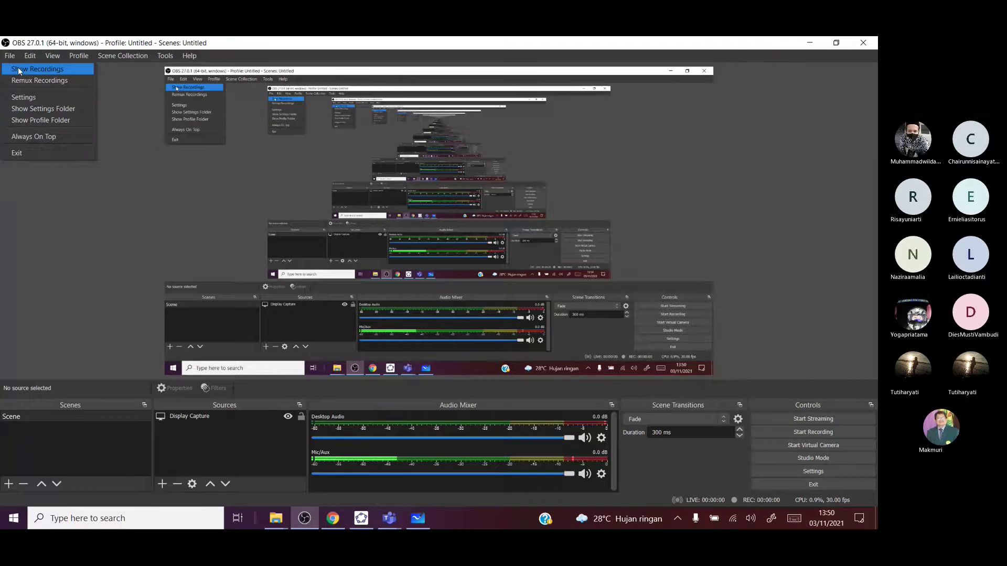
click(19, 71)
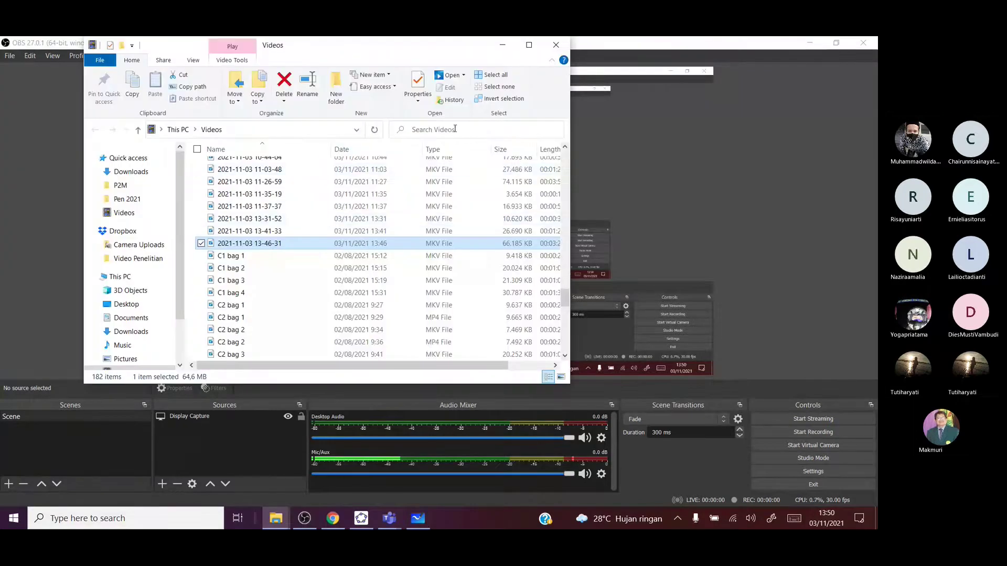
click(447, 78)
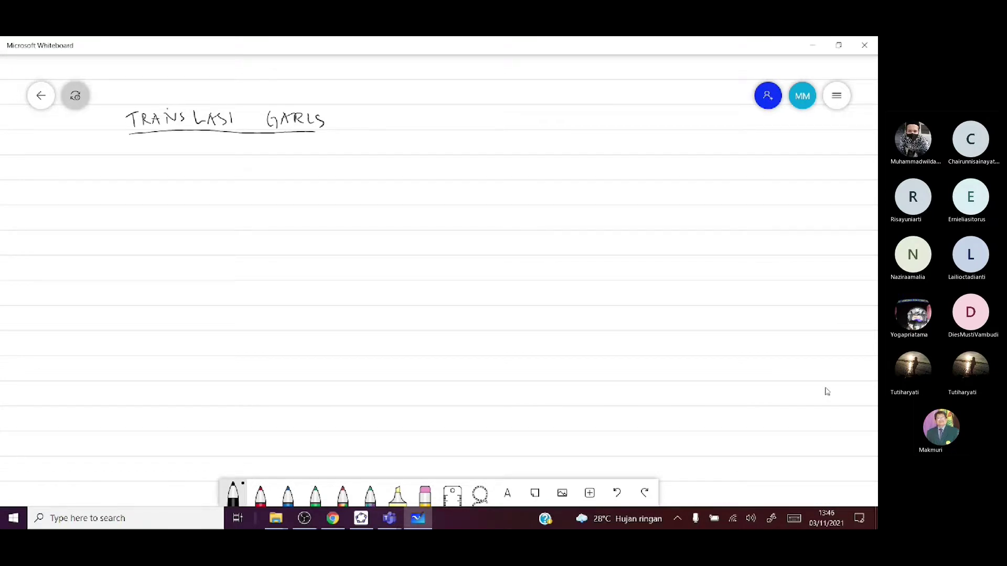
mouse_move(172, 167)
mouse_down()
mouse_move(173, 186)
mouse_move(225, 179)
mouse_up()
mouse_move(224, 169)
mouse_down()
mouse_move(215, 179)
mouse_move(239, 172)
mouse_up()
mouse_move(236, 167)
mouse_down()
mouse_move(236, 178)
mouse_move(250, 176)
mouse_up()
drag(183, 211, 183, 223)
mouse_move(175, 211)
mouse_down()
mouse_move(225, 220)
mouse_move(231, 234)
mouse_up()
drag(249, 200, 245, 209)
drag(243, 223, 262, 231)
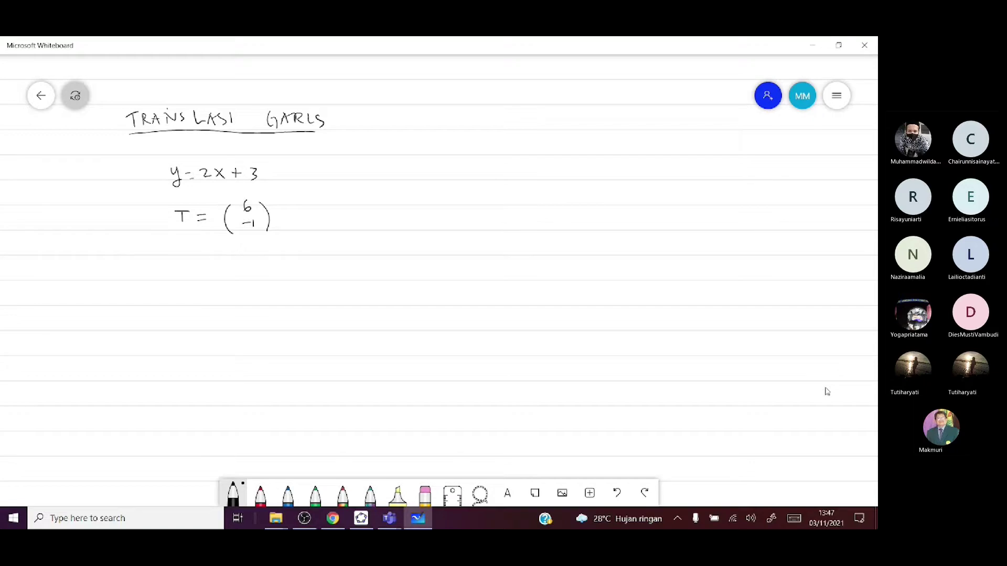
drag(188, 268, 200, 277)
mouse_move(199, 267)
mouse_down()
mouse_move(188, 277)
mouse_move(214, 281)
mouse_move(185, 285)
mouse_up()
mouse_move(226, 260)
mouse_down()
mouse_move(228, 282)
mouse_move(324, 277)
mouse_up()
drag(287, 249, 294, 248)
drag(359, 259, 359, 279)
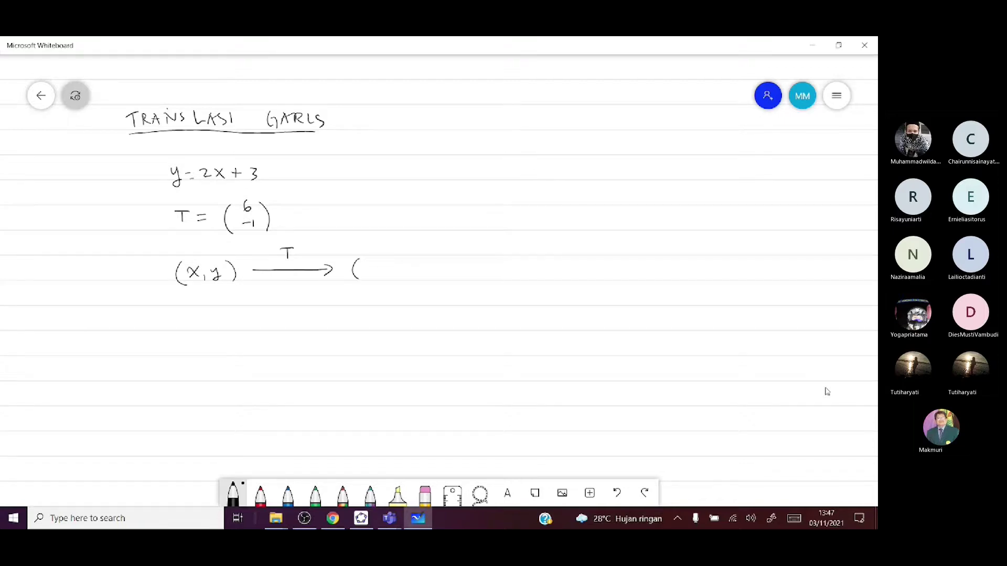
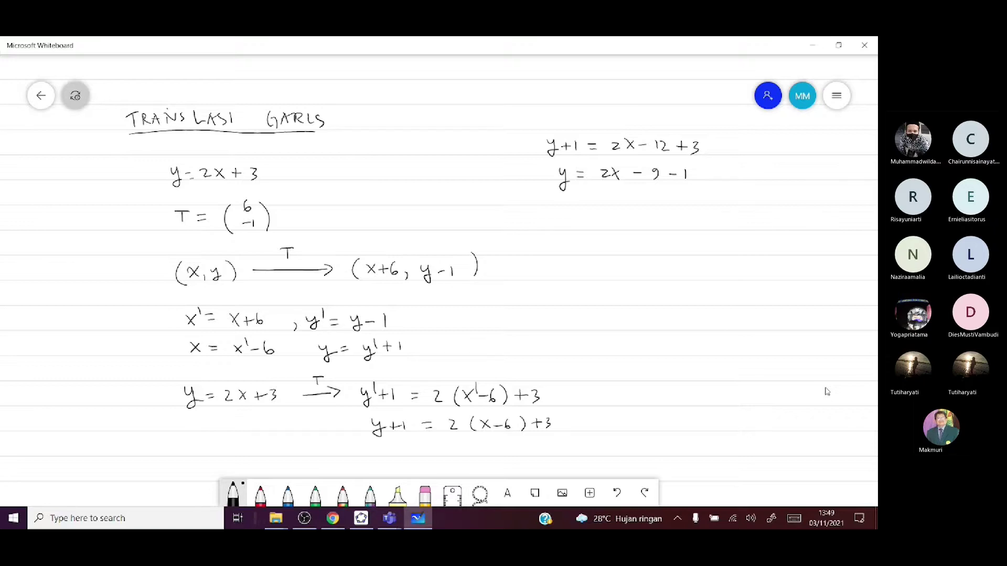
drag(600, 204, 609, 210)
drag(610, 209, 649, 209)
drag(658, 201, 654, 207)
drag(562, 203, 564, 216)
click(260, 494)
mouse_move(546, 200)
mouse_down()
mouse_move(597, 222)
mouse_move(682, 221)
mouse_up()
mouse_move(607, 191)
mouse_down()
mouse_move(668, 190)
mouse_move(686, 214)
mouse_up()
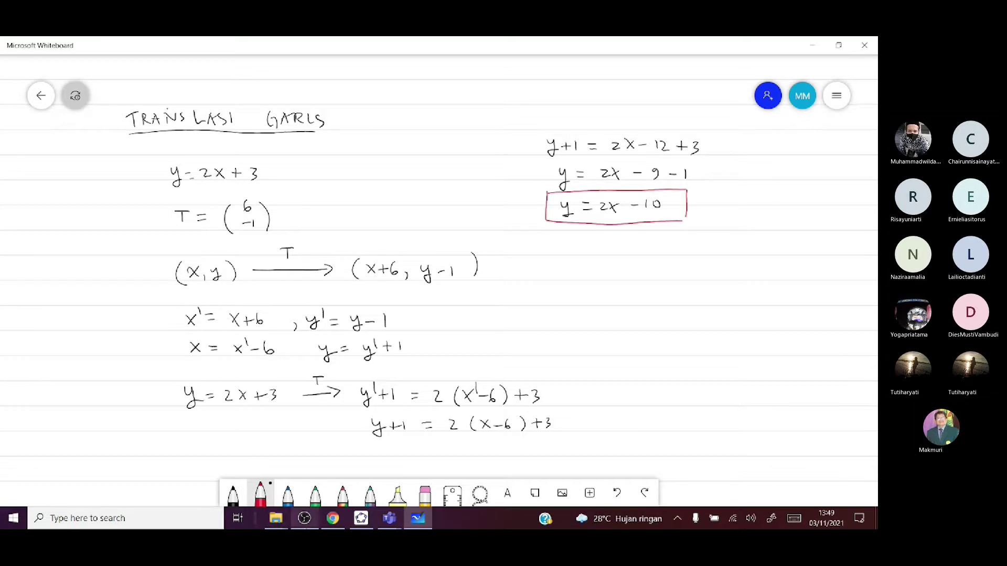
click(304, 520)
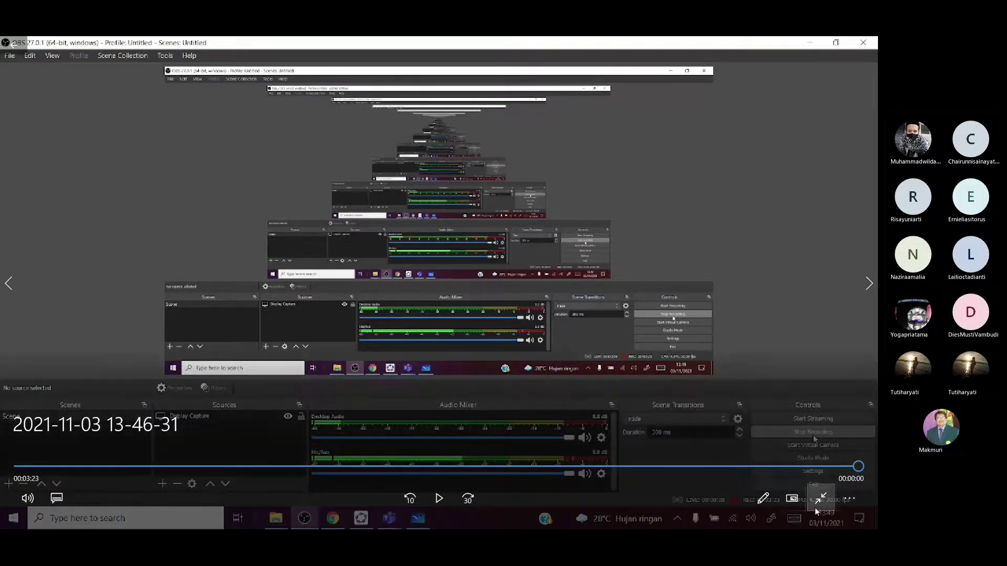
Step: Leave full-screen playback and close both the video player and the Videos folder window
click(817, 504)
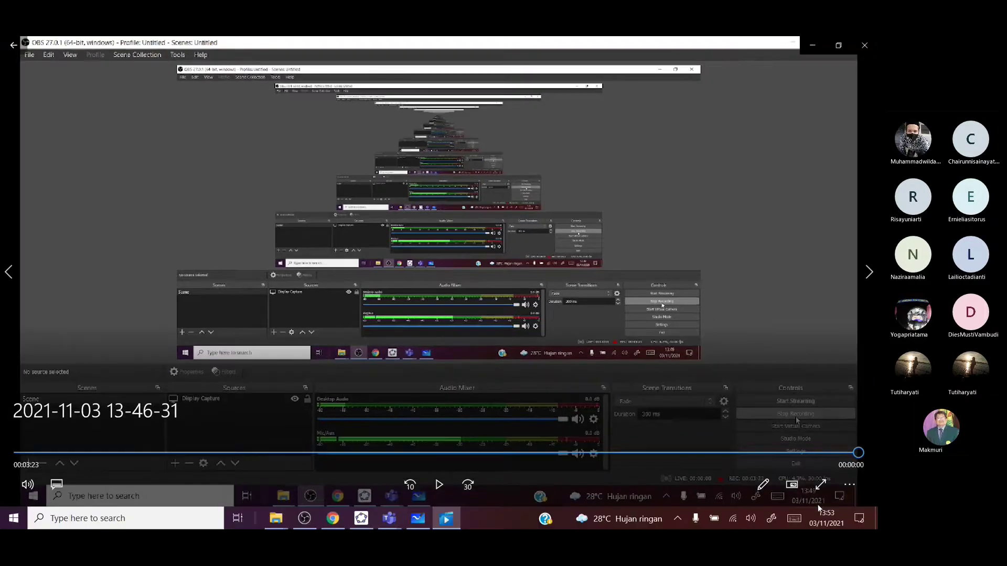
click(865, 45)
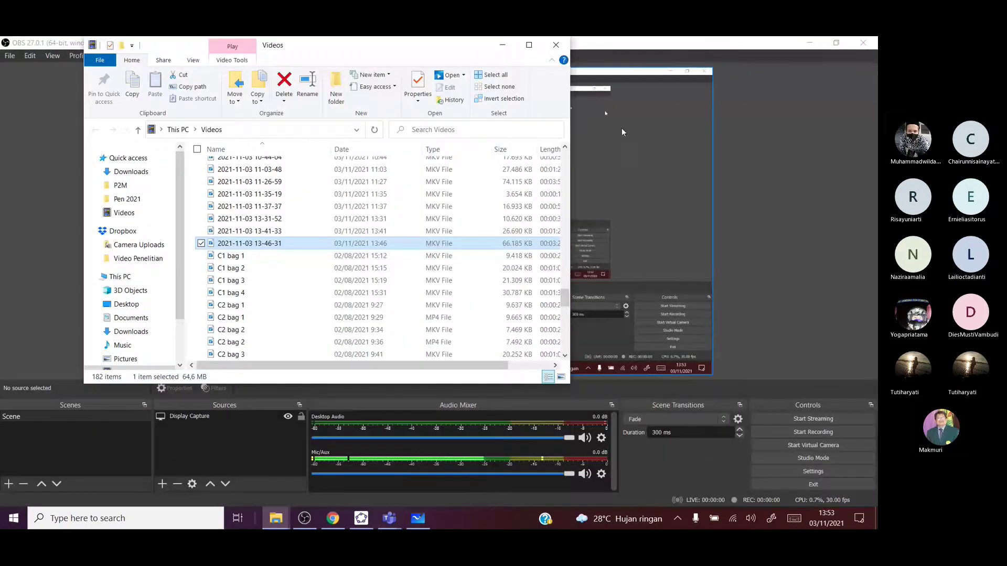
click(556, 45)
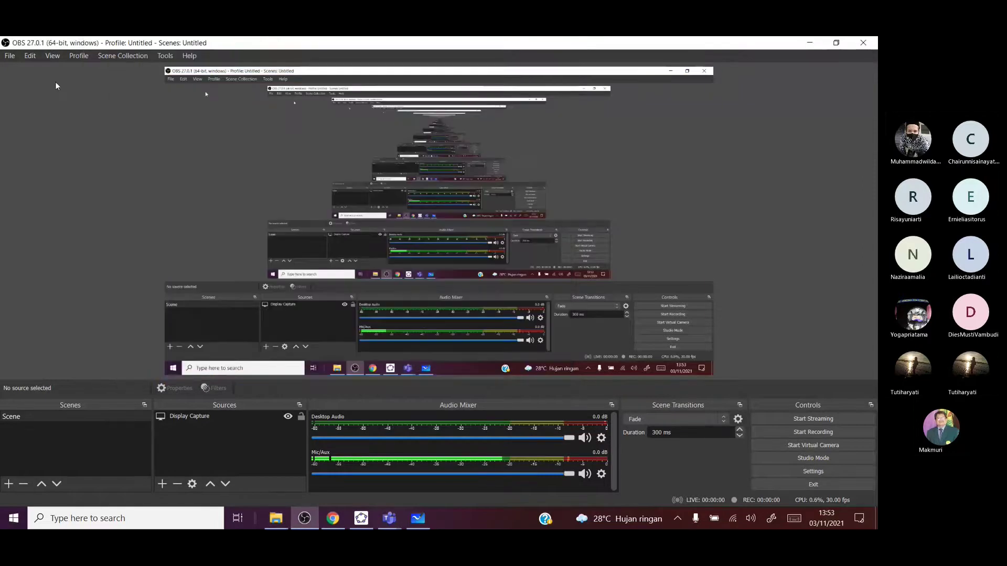
click(10, 57)
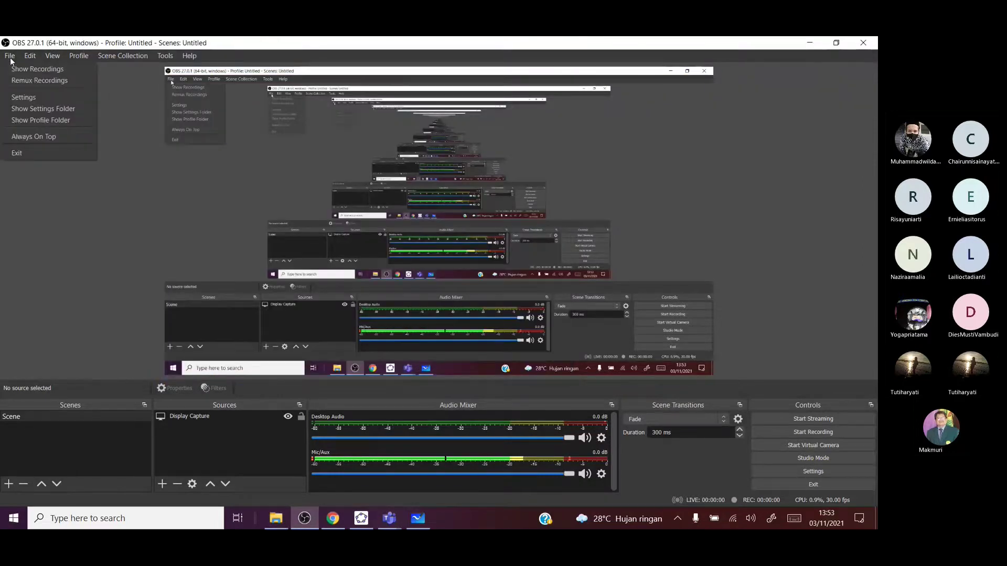
click(17, 83)
click(441, 204)
click(439, 206)
scroll(420, 308, down, 3)
scroll(420, 308, down, 5)
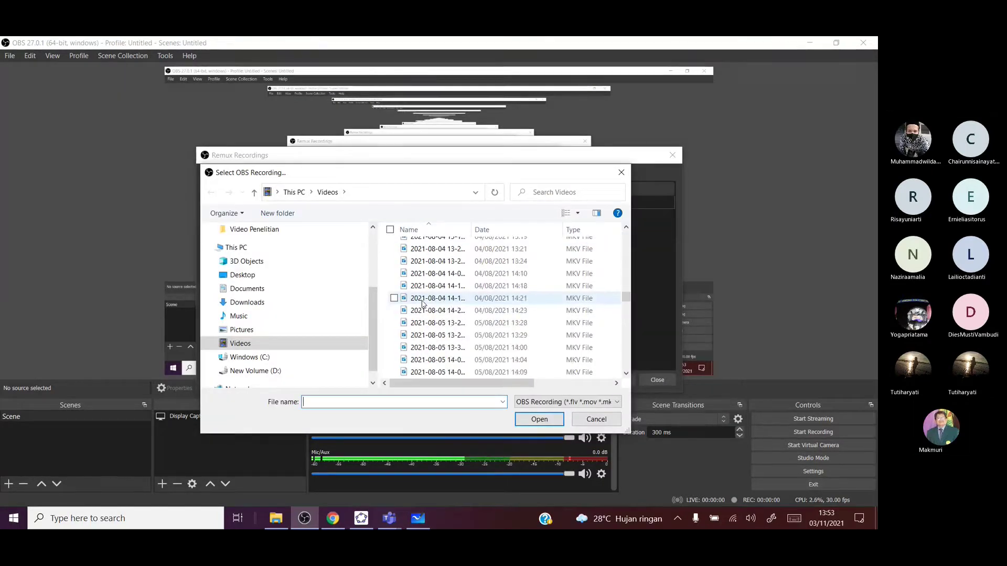
scroll(422, 303, down, 5)
scroll(422, 303, down, 5)
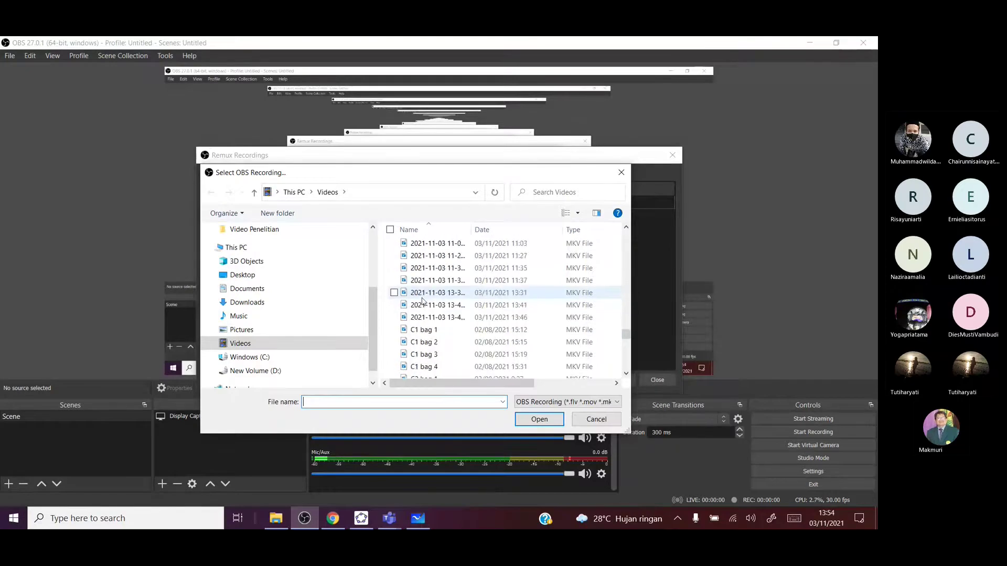
click(452, 318)
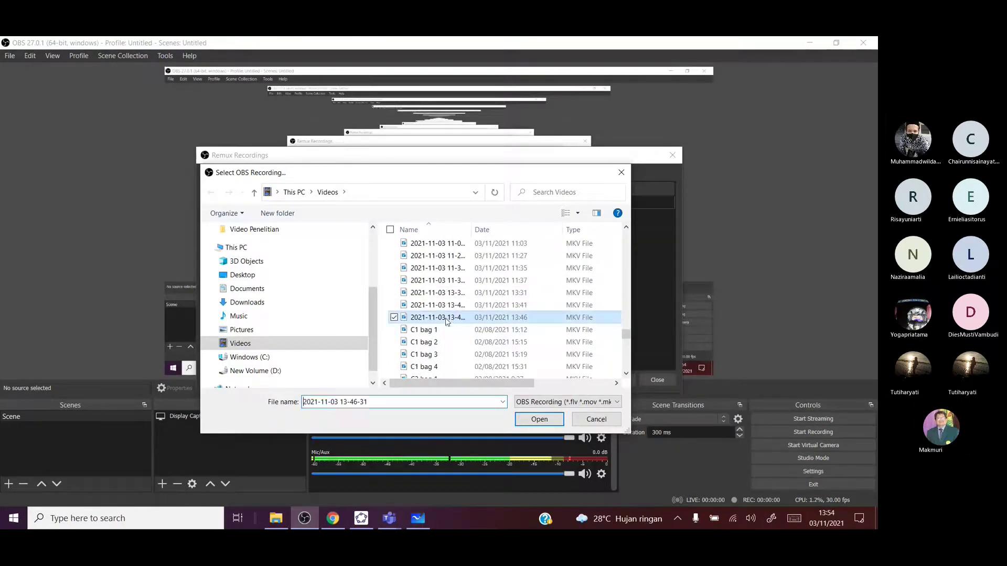
click(541, 422)
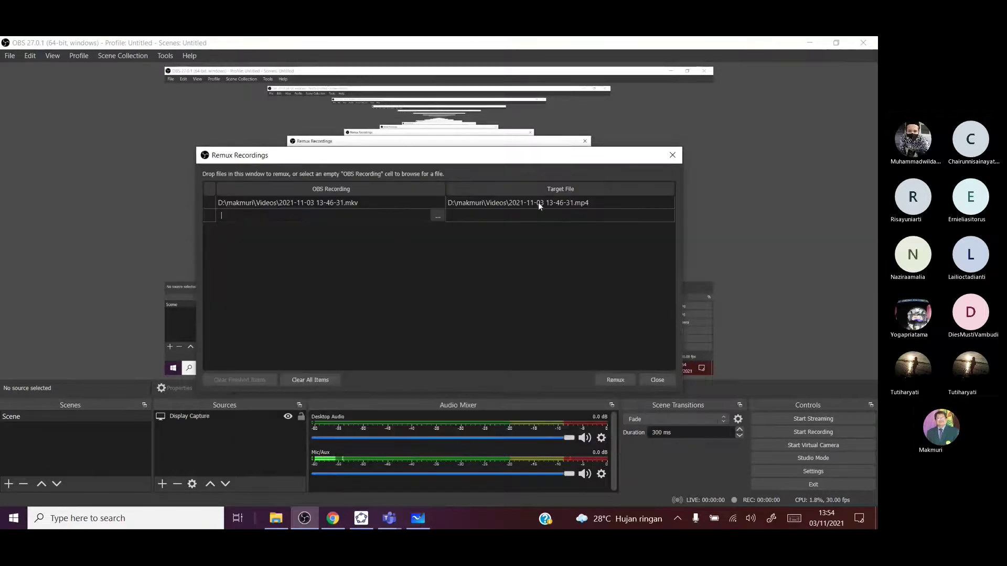
Step: Rename the target file of the loaded recording as translasigarisanalitik.mp4, keeping it in the Videos folder
double_click(539, 203)
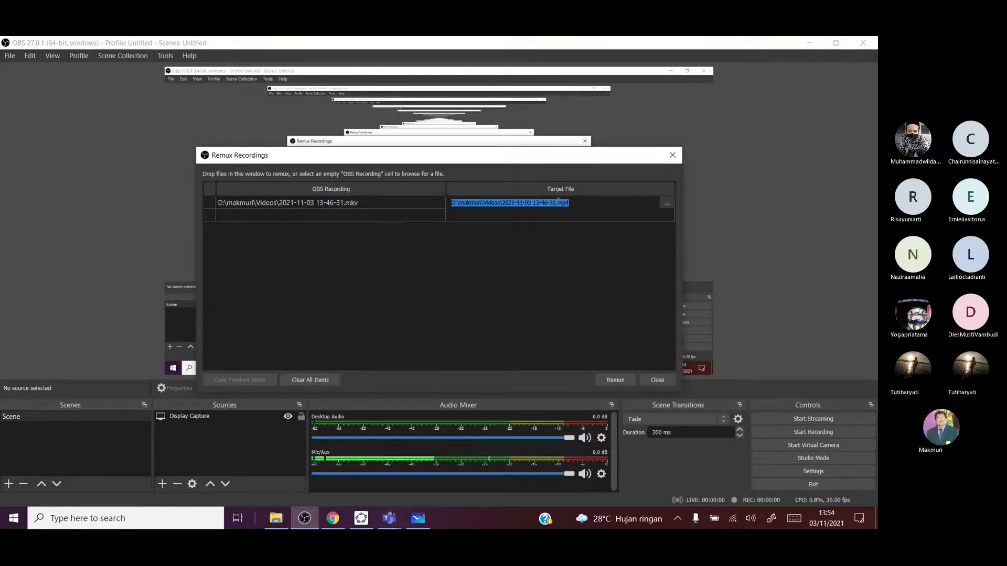
click(557, 203)
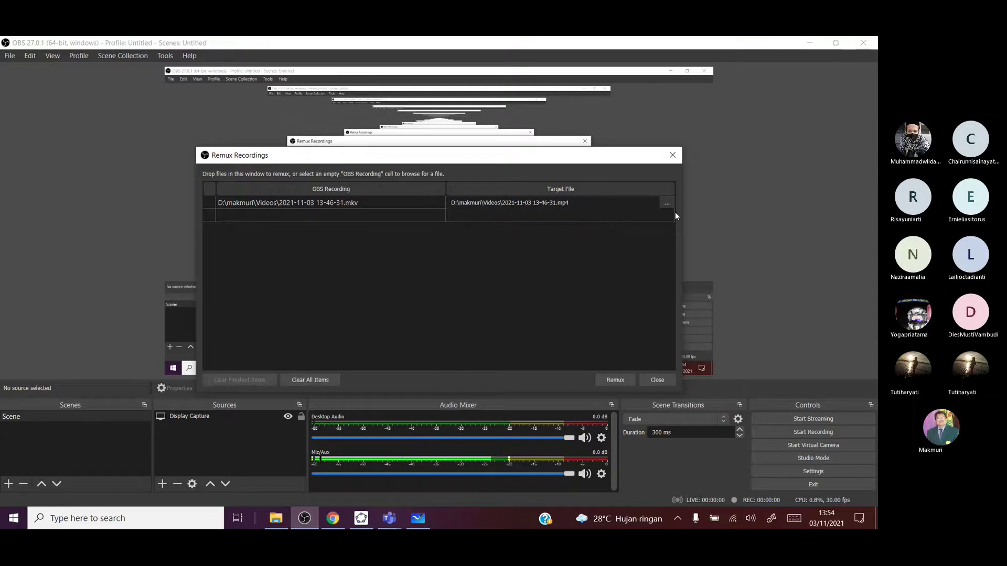
key(BackSpace)
key(BackSpace)
key(BackSpace)
key(BackSpace)
key(BackSpace)
key(BackSpace)
key(BackSpace)
key(BackSpace)
key(BackSpace)
key(BackSpace)
key(BackSpace)
key(BackSpace)
key(BackSpace)
key(BackSpace)
key(BackSpace)
key(BackSpace)
key(BackSpace)
key(BackSpace)
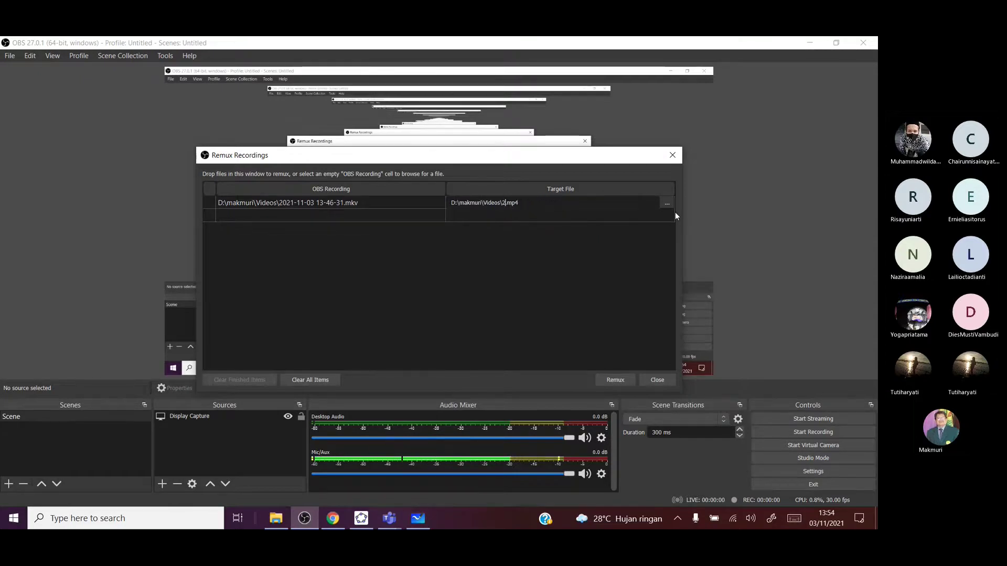
key(BackSpace)
text(translasigaris)
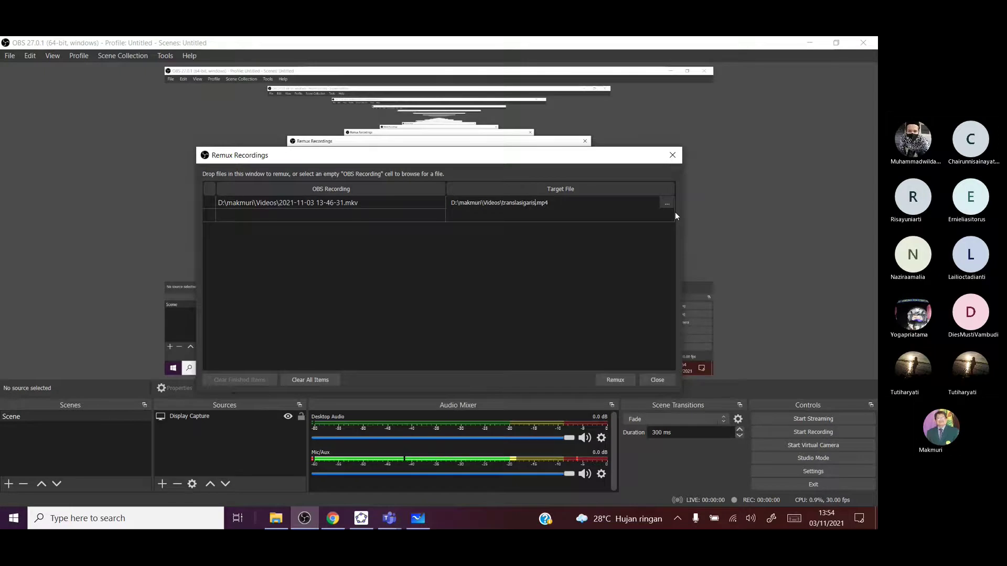
text(analitik)
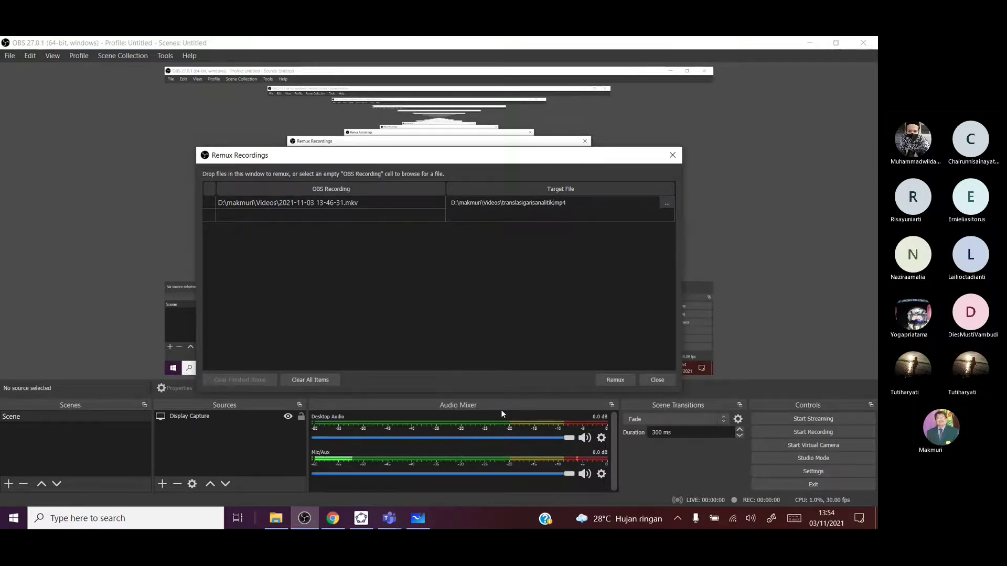
Step: Remux the 13-46-31 recording to MP4 and close the Remux Recordings window
click(616, 381)
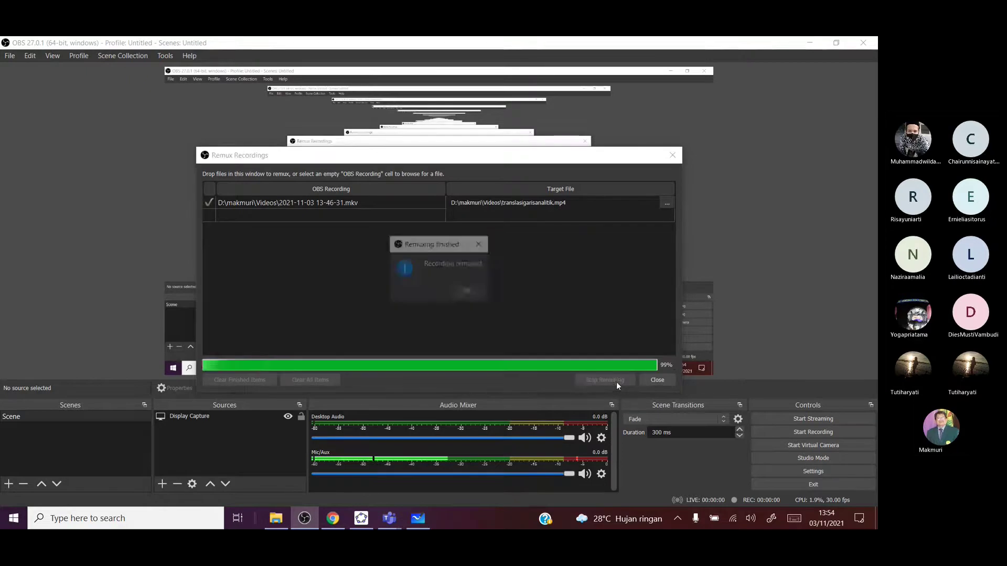
click(466, 292)
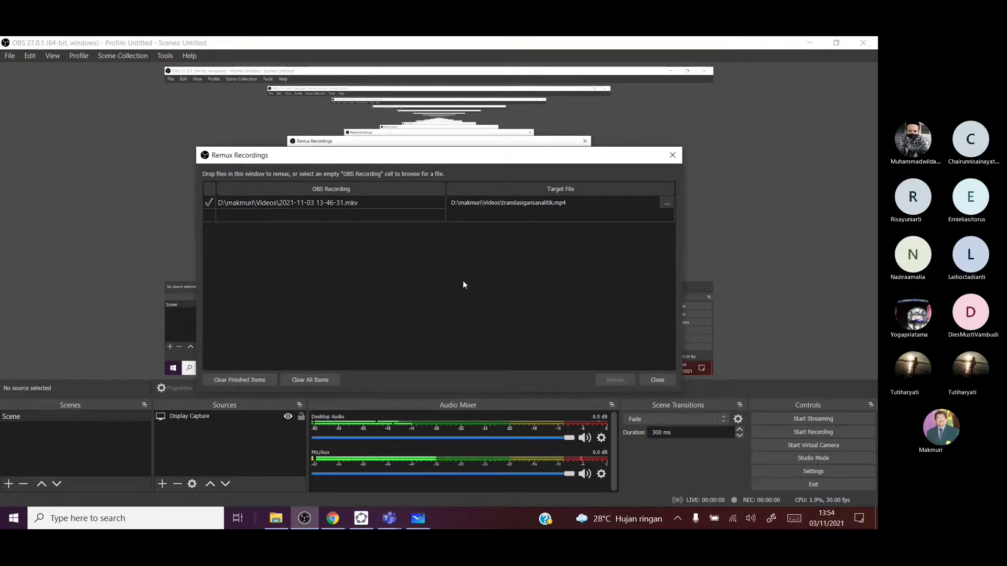
click(673, 155)
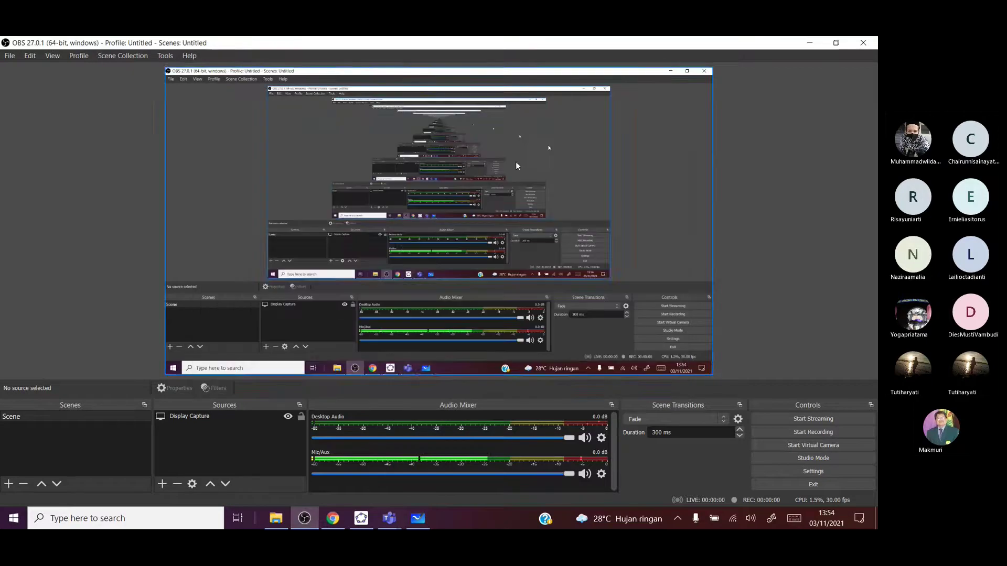
click(10, 56)
click(28, 82)
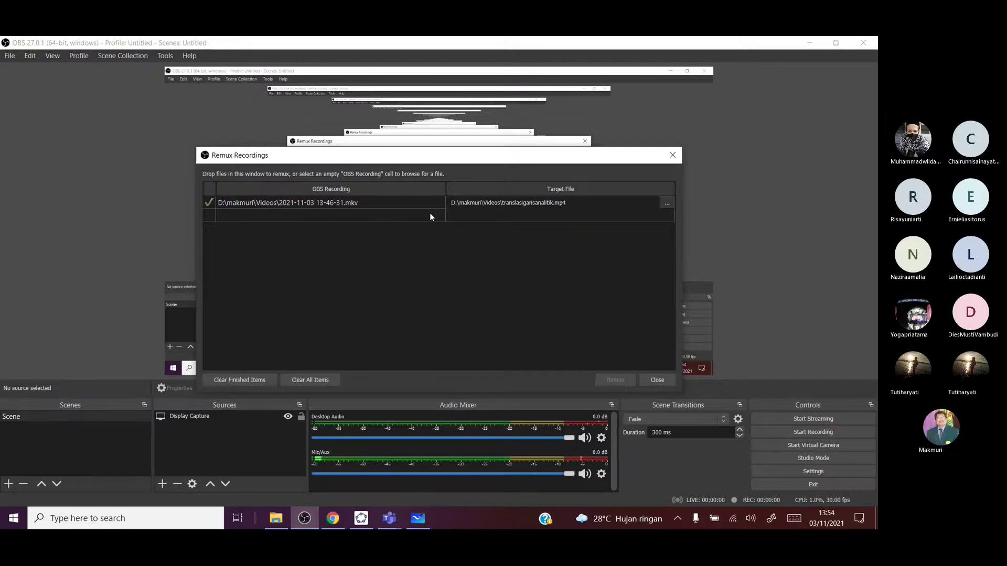
click(208, 201)
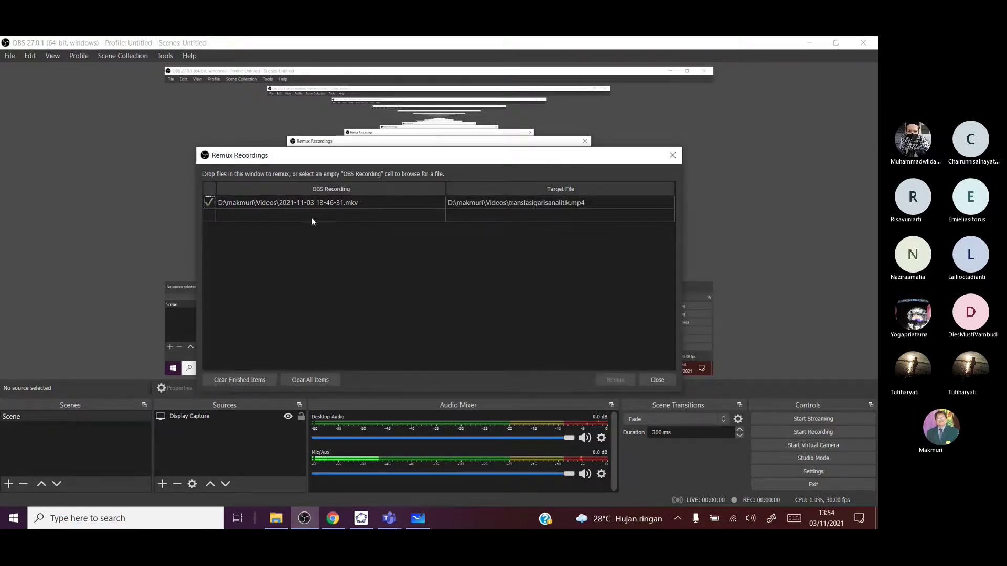
click(435, 217)
click(437, 216)
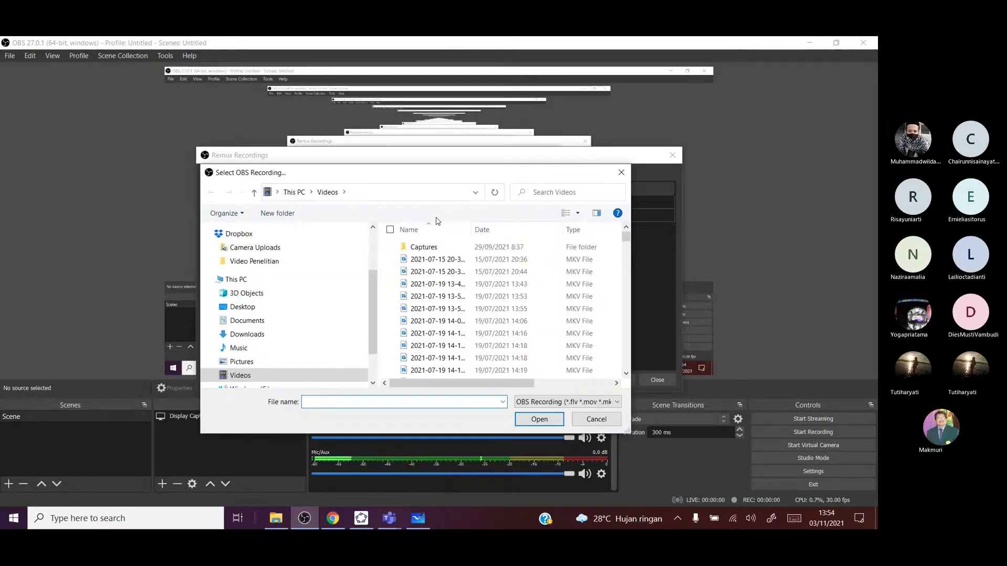
scroll(505, 265, down, 10)
scroll(505, 269, down, 5)
scroll(503, 268, down, 3)
scroll(504, 267, down, 12)
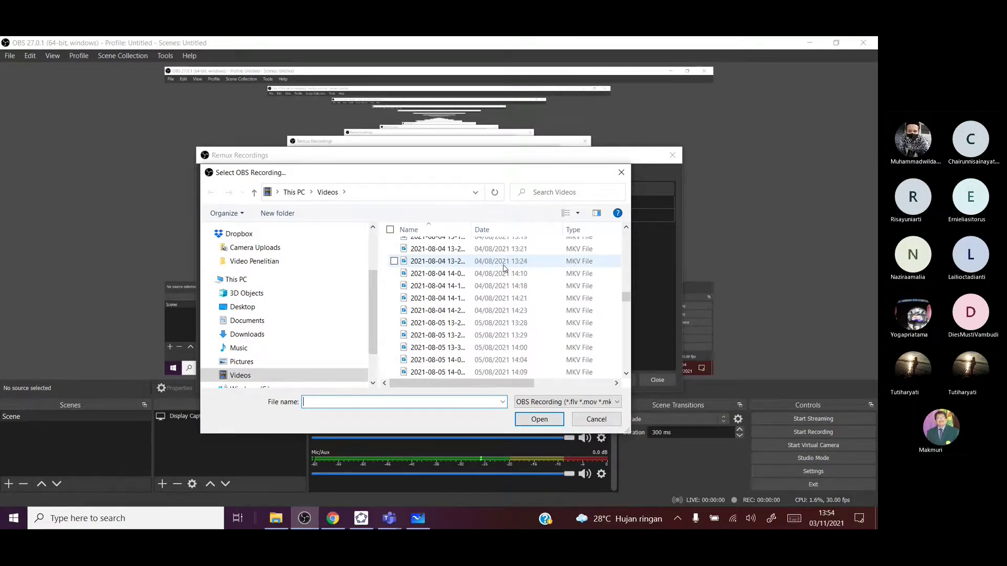
scroll(502, 266, down, 10)
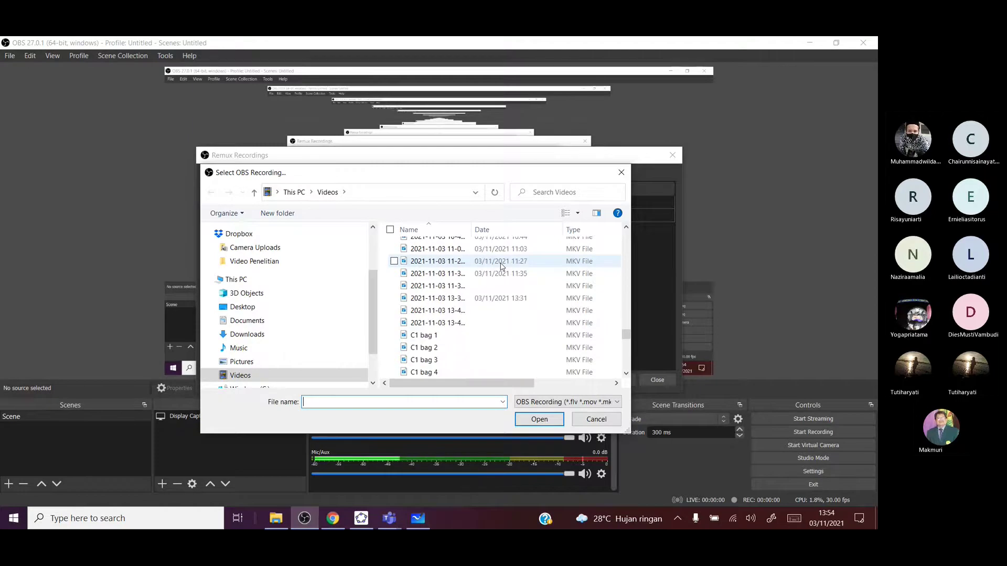
scroll(502, 267, up, 6)
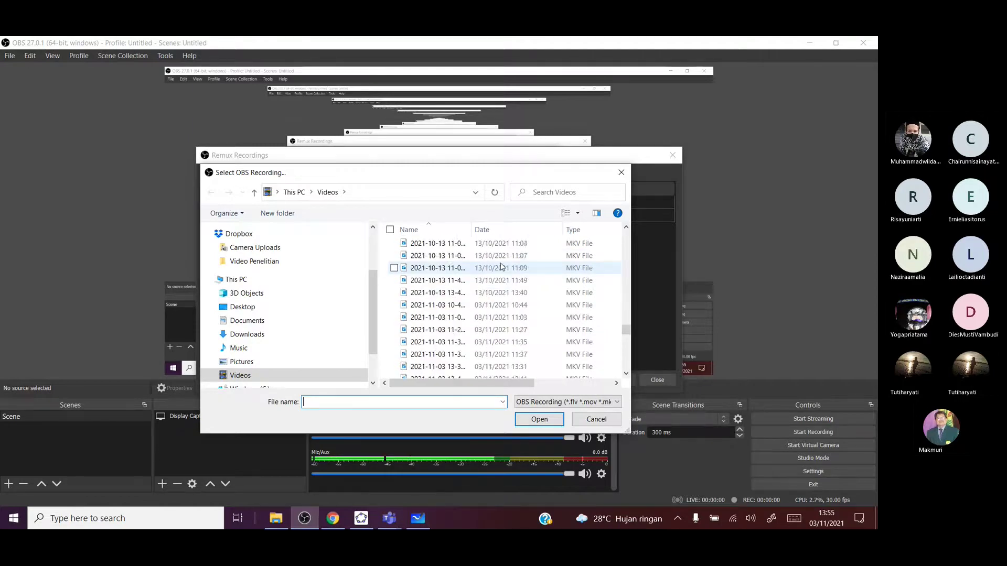
scroll(502, 267, up, 4)
scroll(502, 267, up, 5)
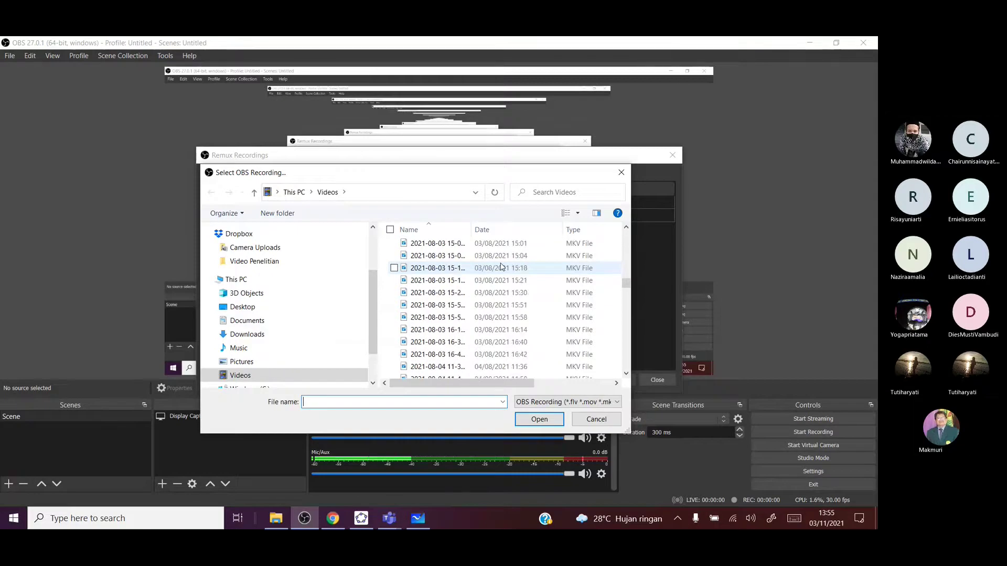
scroll(502, 266, down, 3)
scroll(502, 266, down, 4)
scroll(502, 267, down, 6)
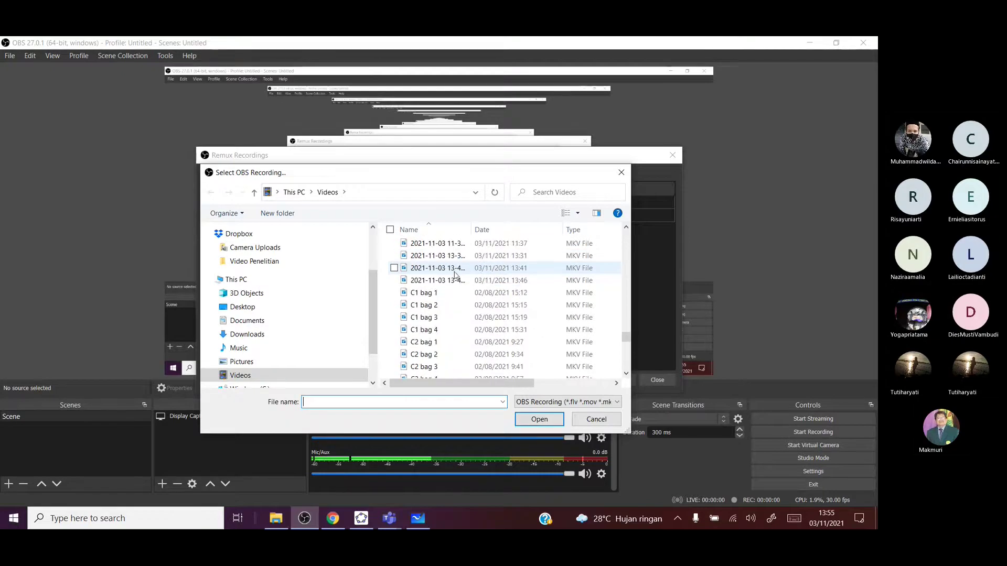
click(456, 270)
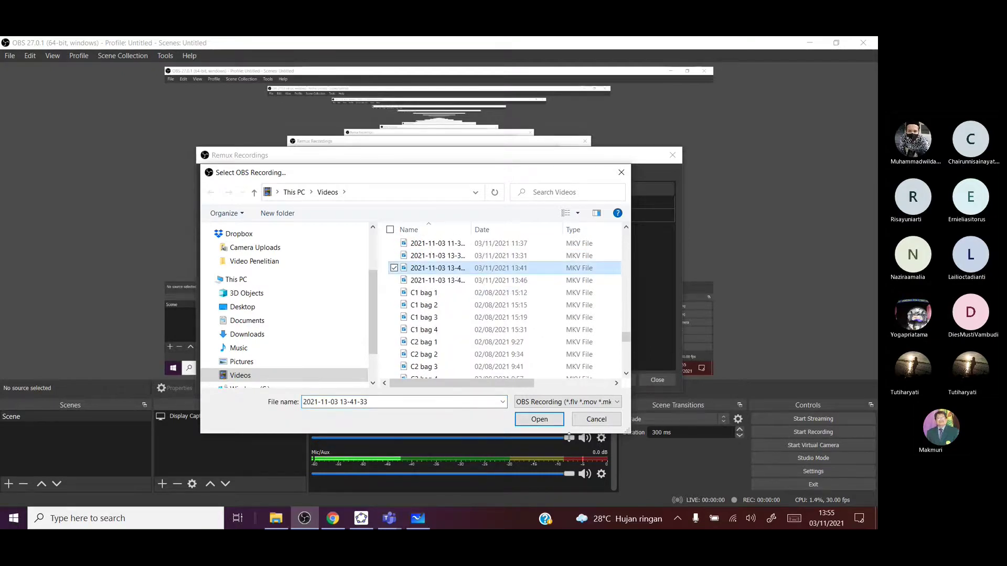
click(540, 419)
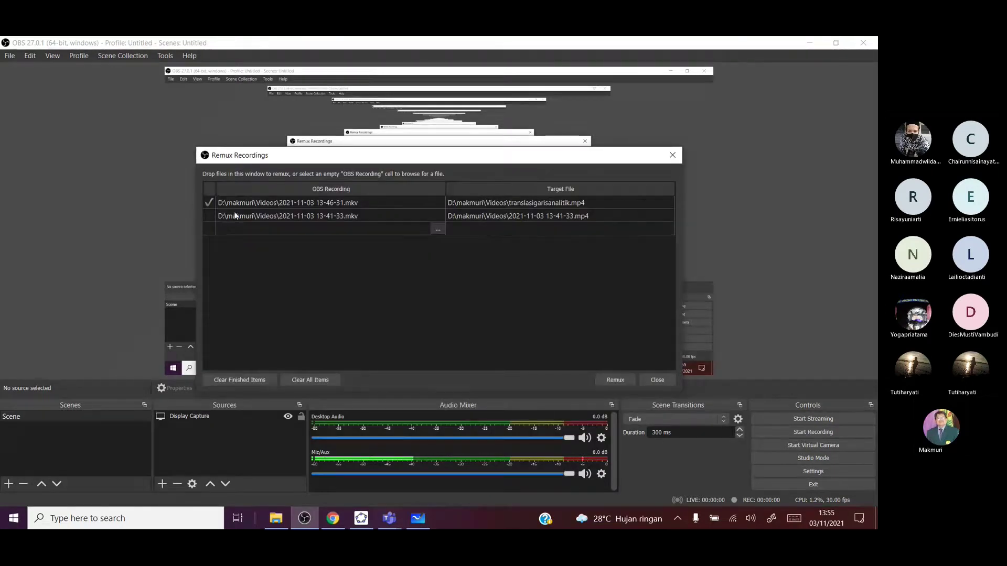
click(209, 203)
click(260, 203)
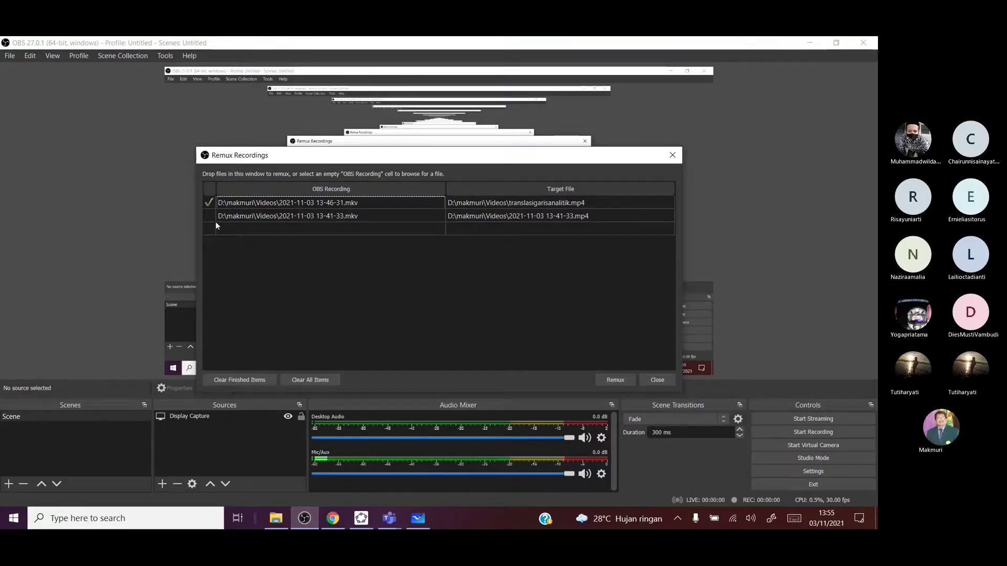
click(209, 205)
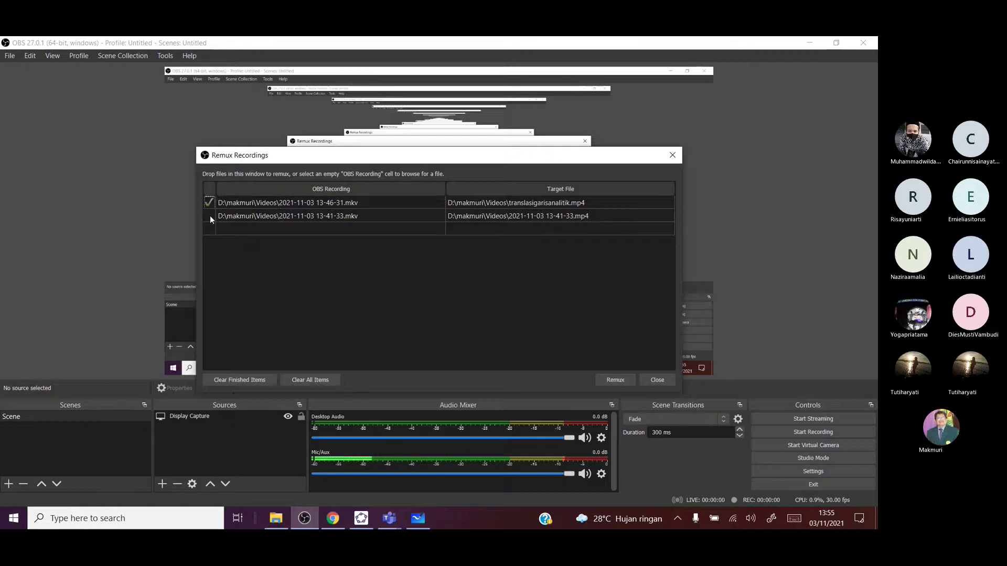
Step: Rename the target file of the 13-41-33 recording as tranlasigaris.mp4, keeping it in the Videos folder
double_click(537, 219)
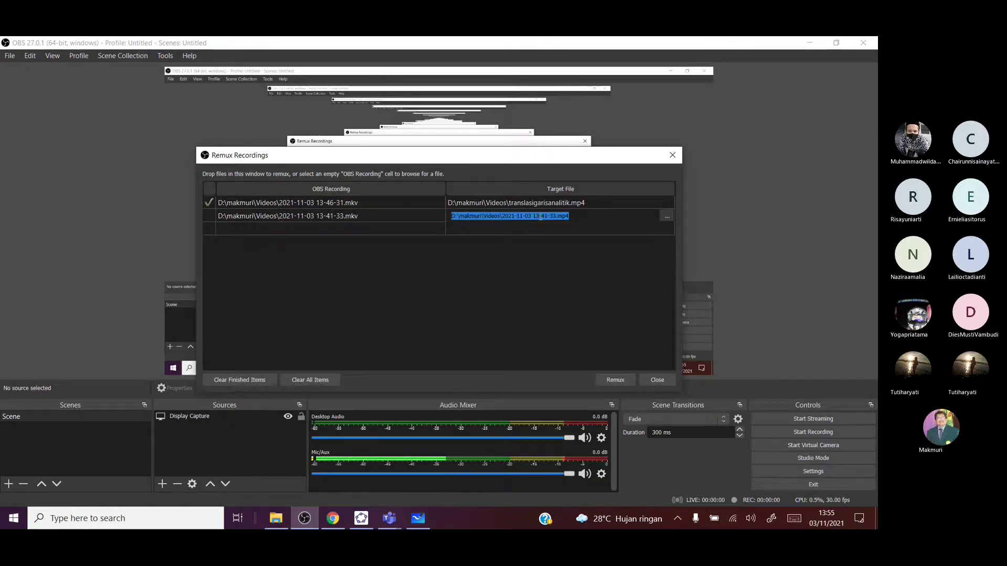
click(555, 216)
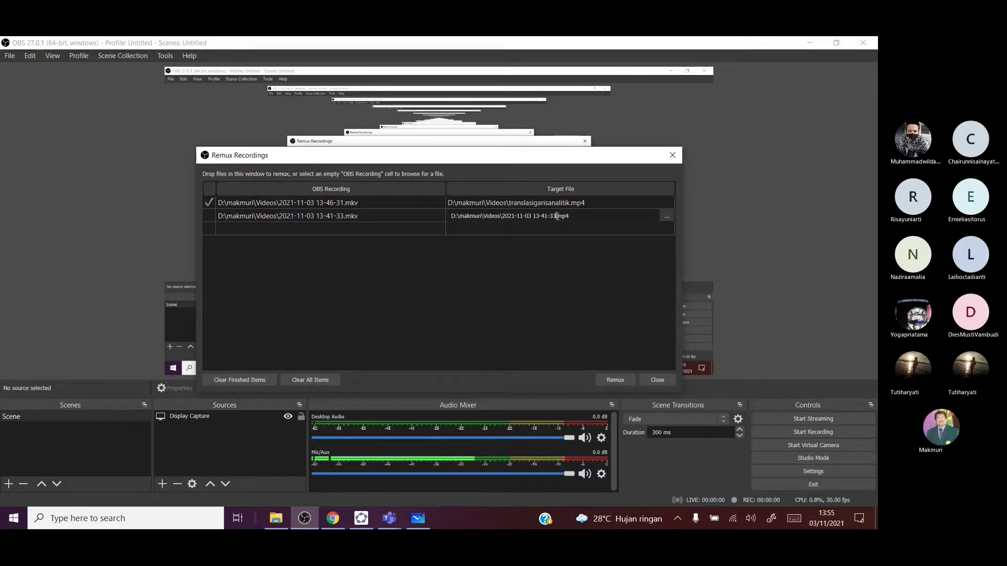
key(BackSpace)
key(BackSpace)
key(BackSpace)
key(BackSpace)
key(BackSpace)
key(BackSpace)
key(BackSpace)
key(BackSpace)
key(BackSpace)
key(BackSpace)
key(BackSpace)
key(BackSpace)
key(BackSpace)
key(BackSpace)
key(BackSpace)
key(BackSpace)
key(BackSpace)
key(BackSpace)
key(BackSpace)
text(tranlasi)
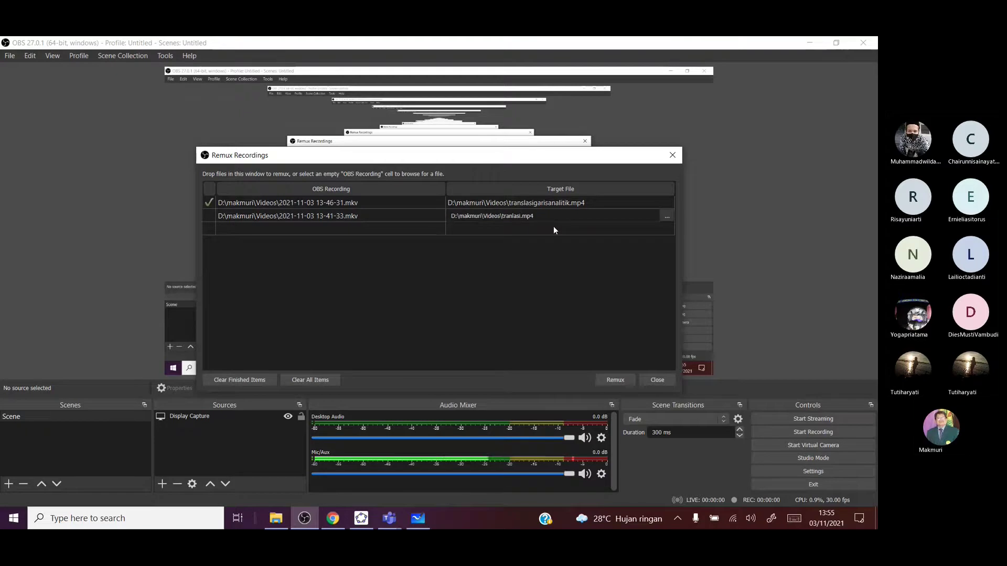
text(gam)
key(BackSpace)
key(BackSpace)
text(aris)
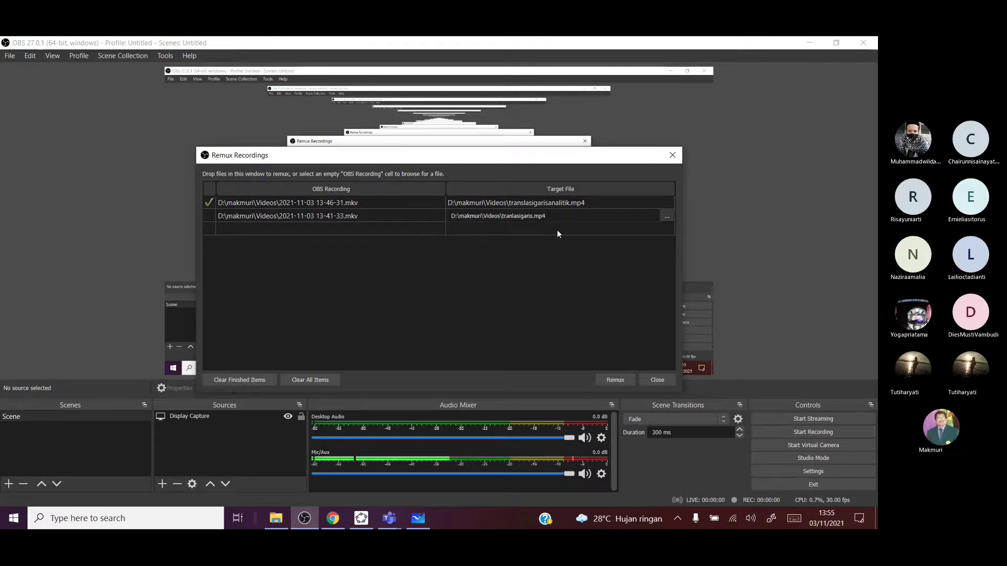
Step: Remux the 13-41-33 recording to MP4 and close the Remux Recordings window
click(609, 380)
click(471, 296)
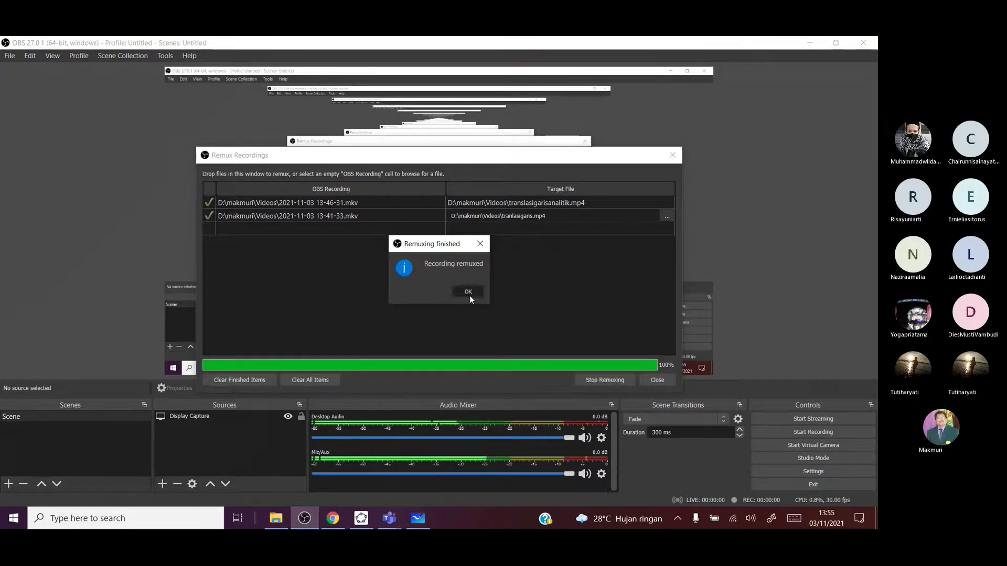
click(673, 155)
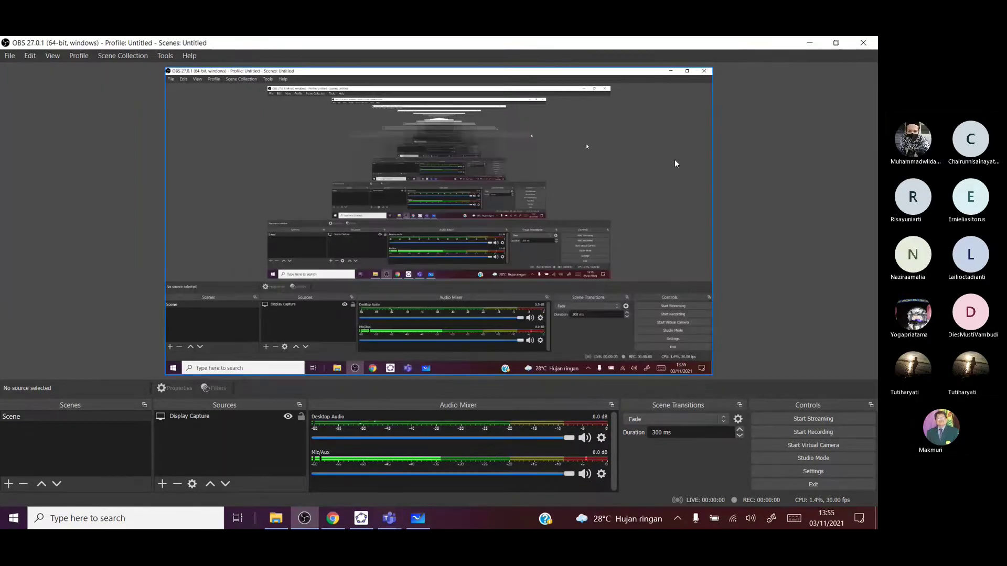
Step: Browse the recorded videos in the personal Videos folder on New Volume (D:) in File Explorer, then minimize the window
click(276, 522)
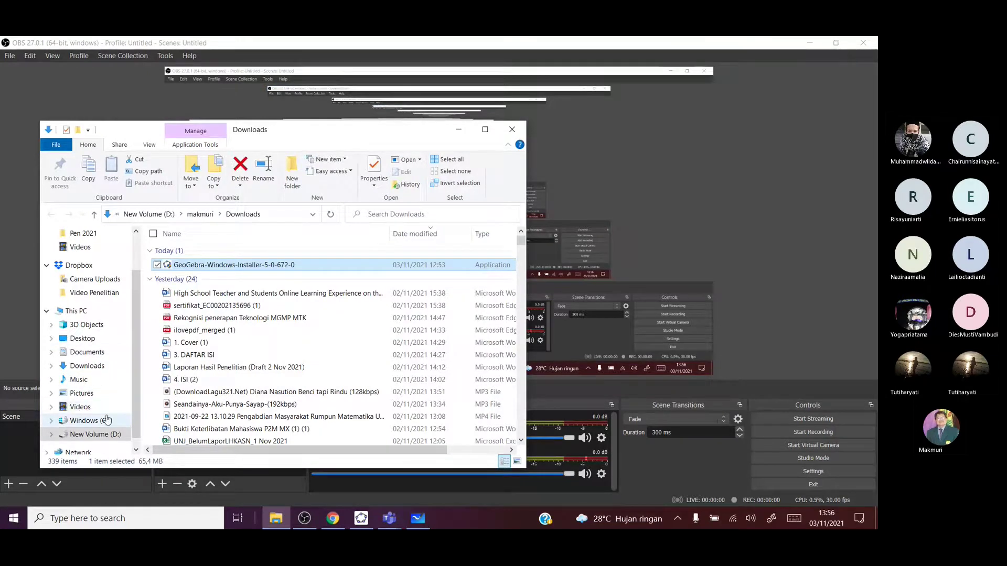
click(98, 434)
double_click(188, 263)
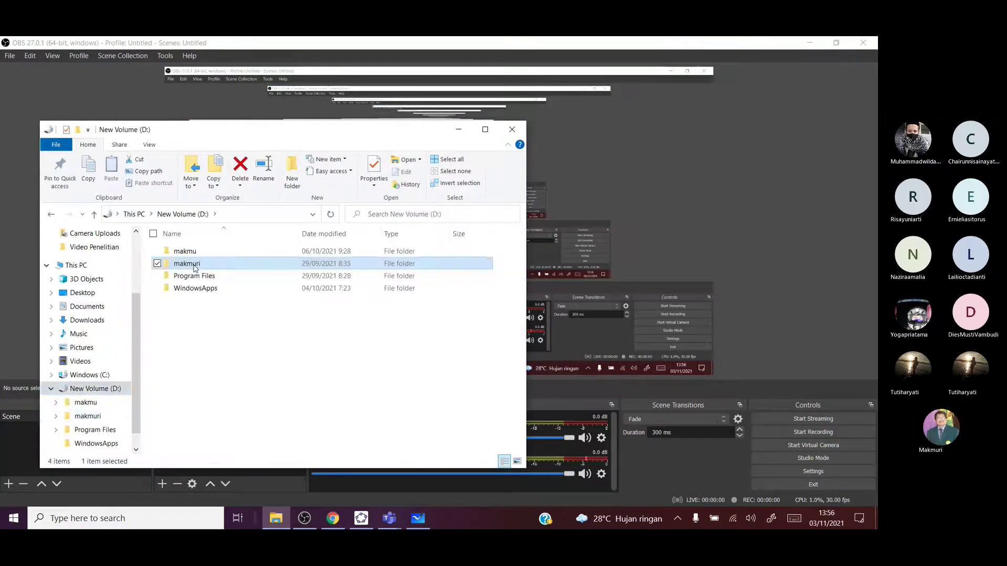
double_click(180, 300)
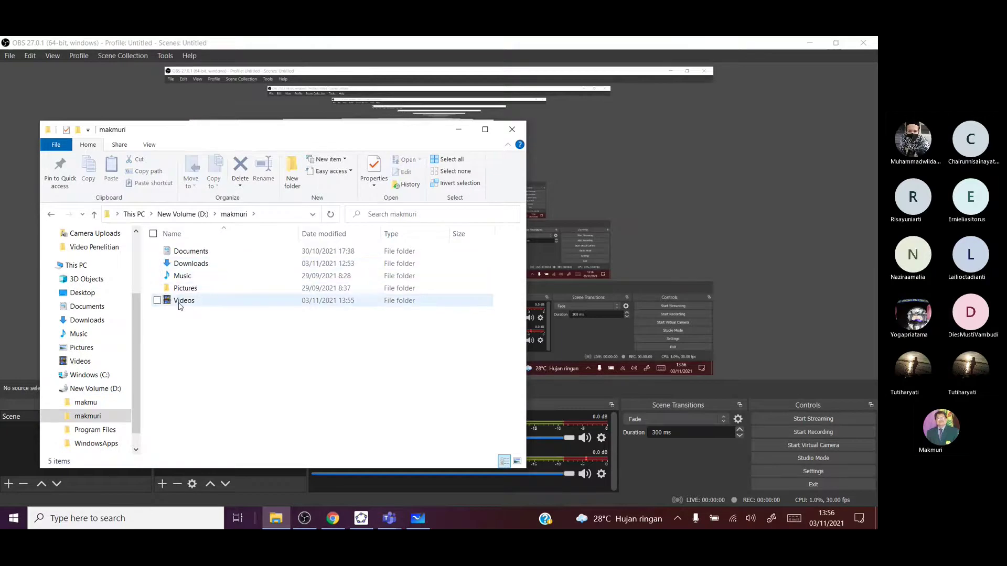
click(487, 131)
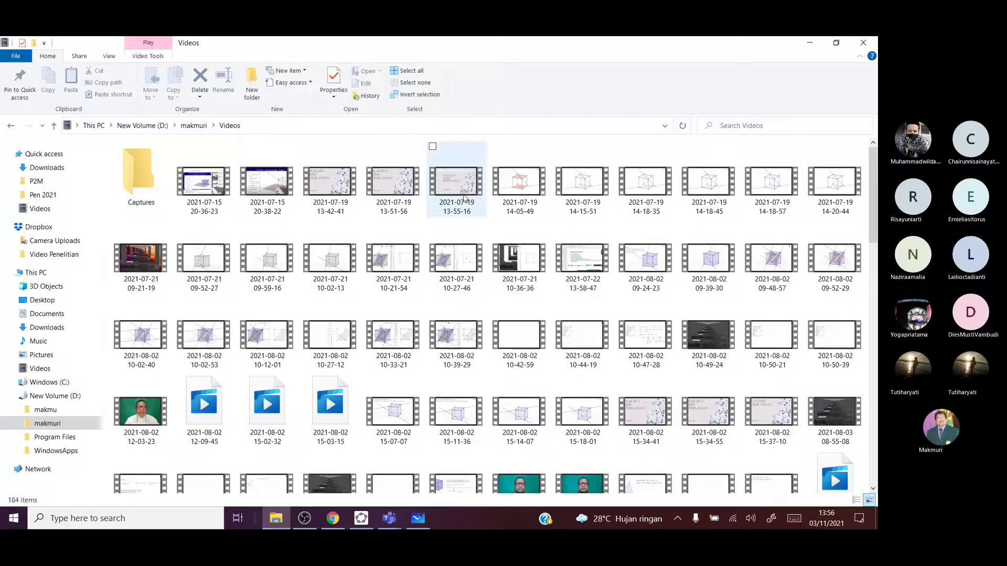
scroll(465, 198, down, 10)
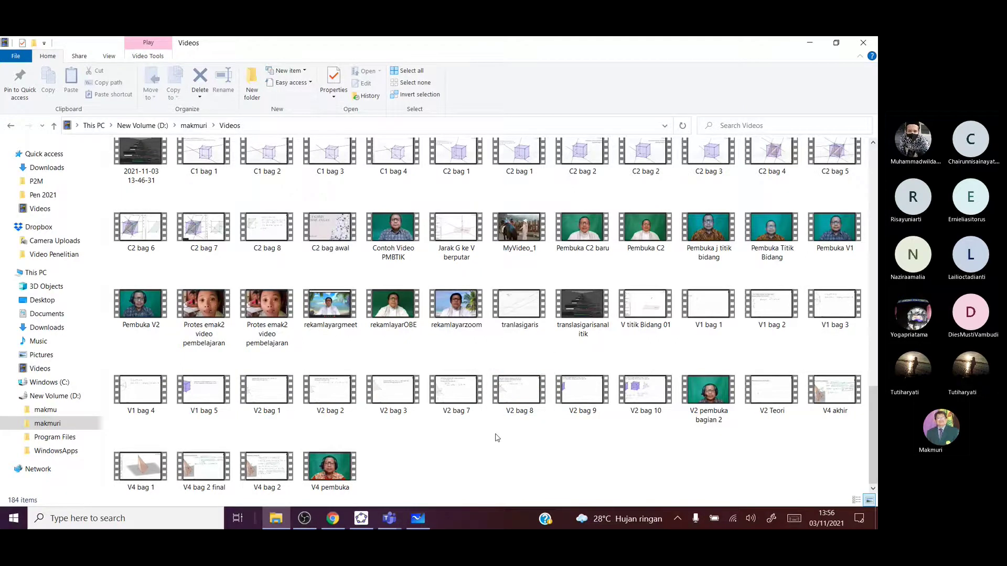
scroll(496, 437, up, 10)
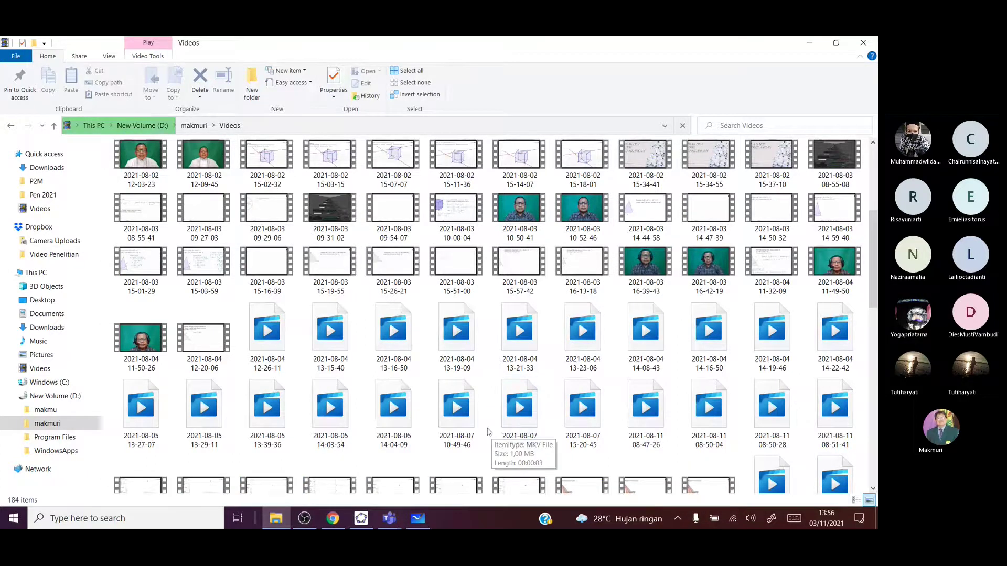
scroll(488, 432, down, 10)
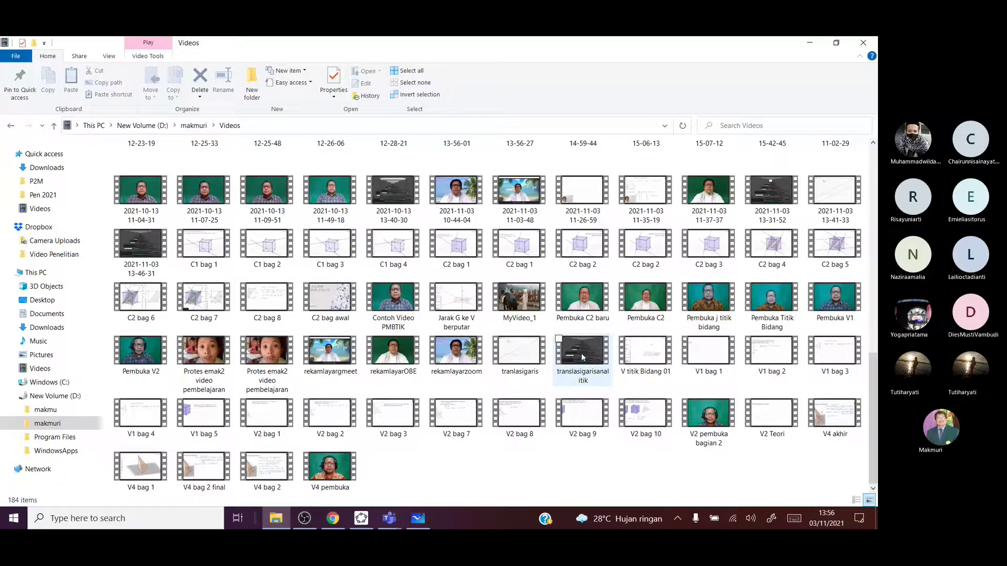
click(809, 42)
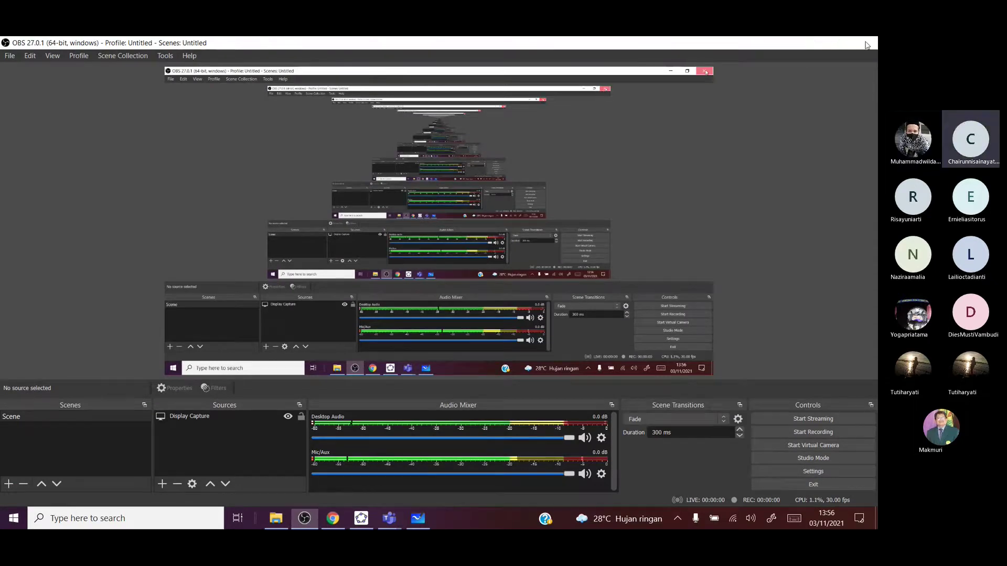
Step: Close the OBS Studio, Whiteboard and GeoGebra windows
click(864, 44)
click(865, 47)
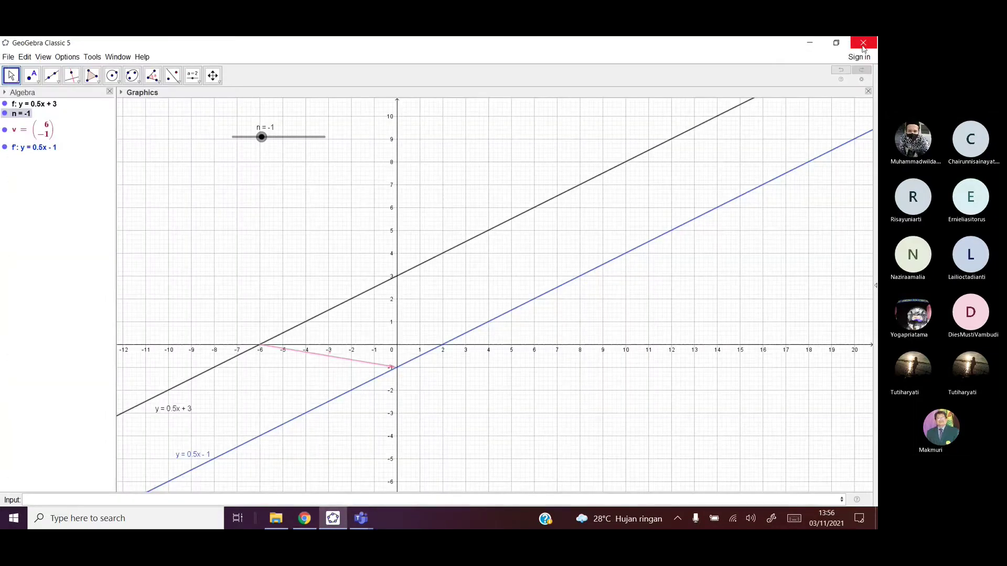
click(865, 46)
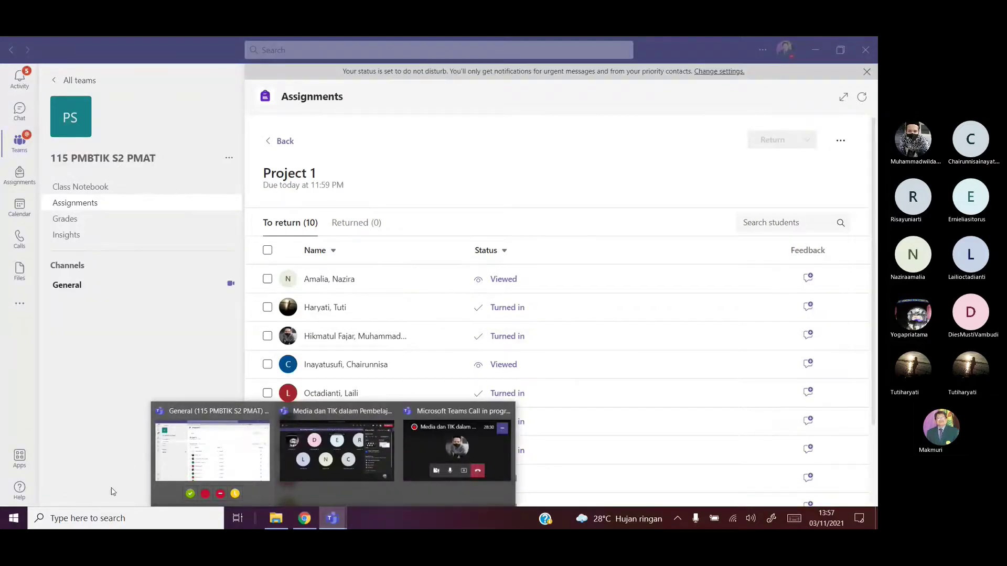
Step: Minimize Microsoft Teams and start a new 16:9 project in EaseUS Video Editor from the desktop
key(super)
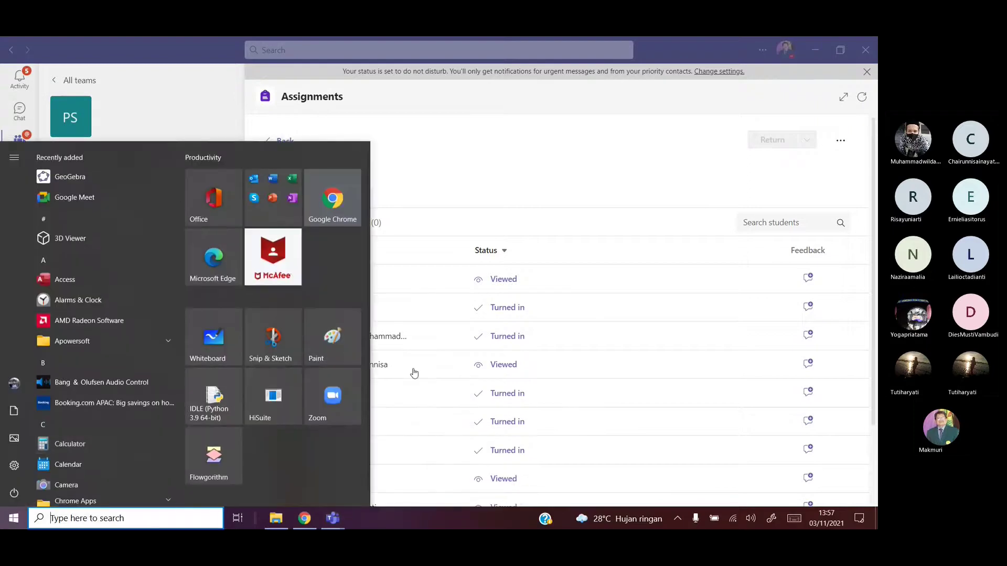
click(821, 55)
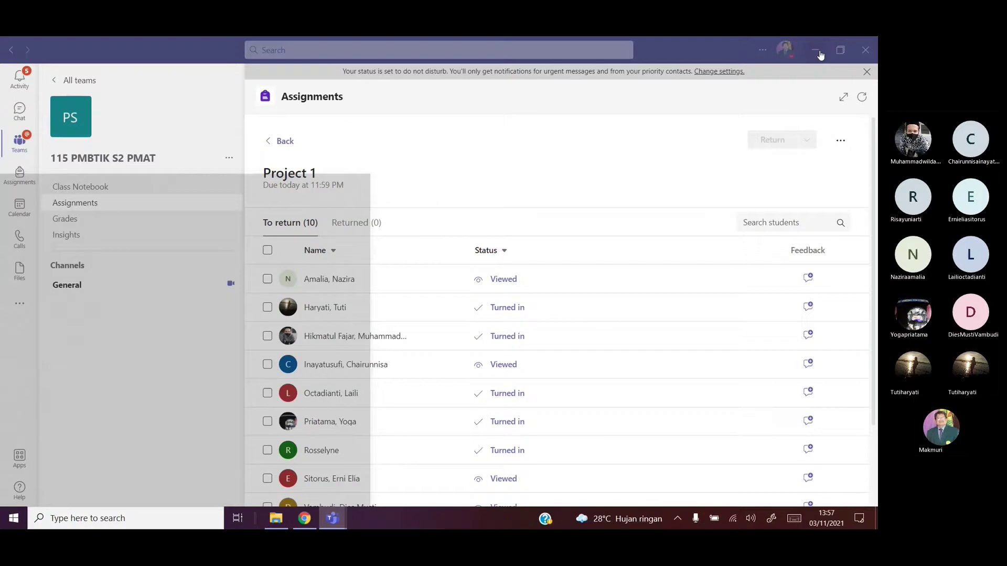
click(821, 55)
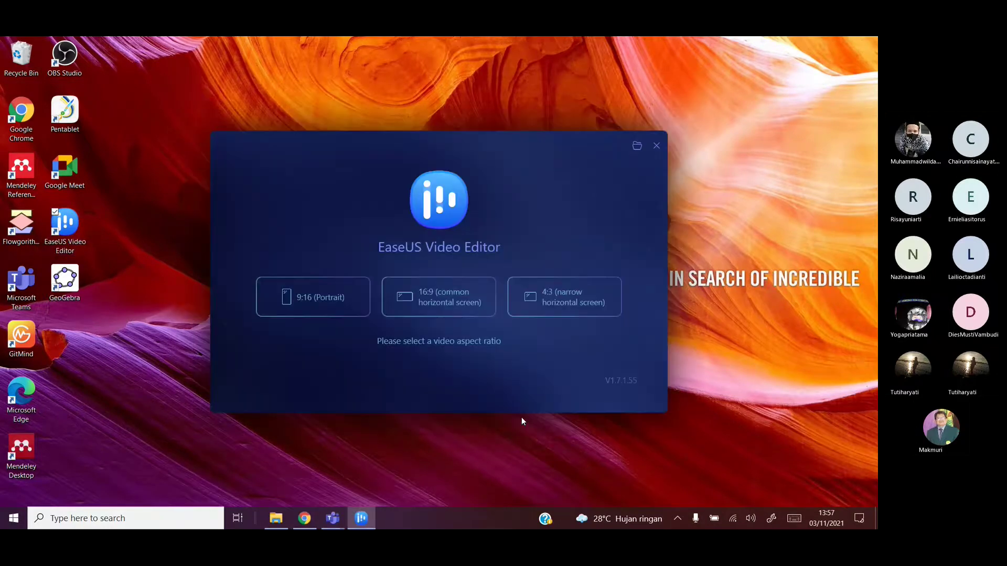
click(455, 300)
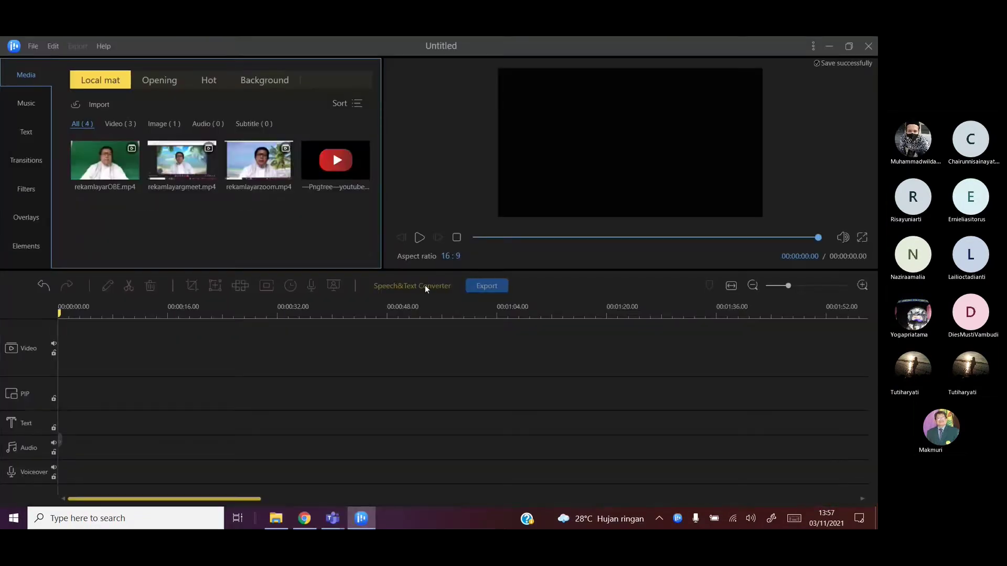
Step: Remove the old videos rekamlayarOBE.mp4, rekamlayargmeet.mp4 and rekamlayarzoom.mp4 from the project's media library
mouse_move(96, 163)
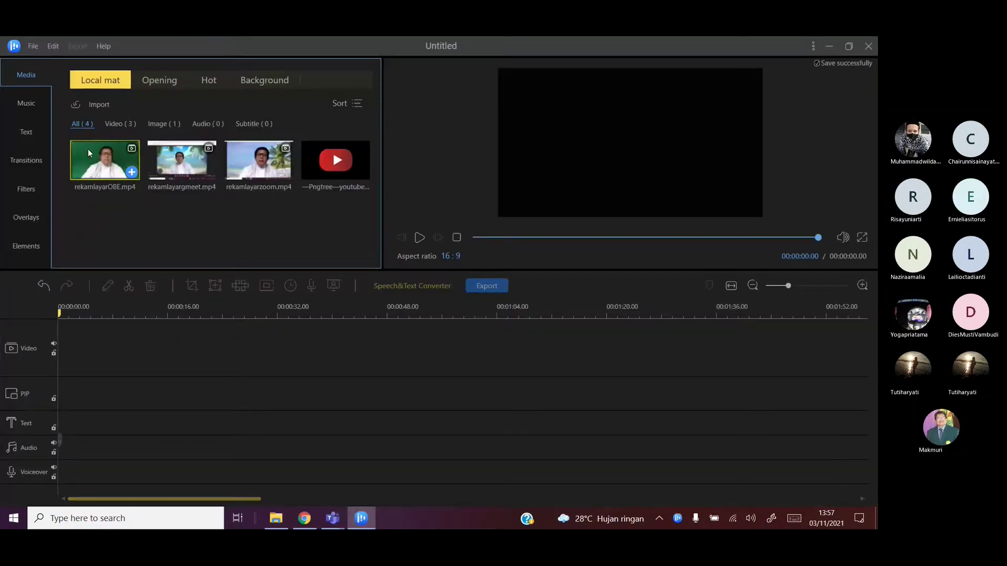
click(96, 163)
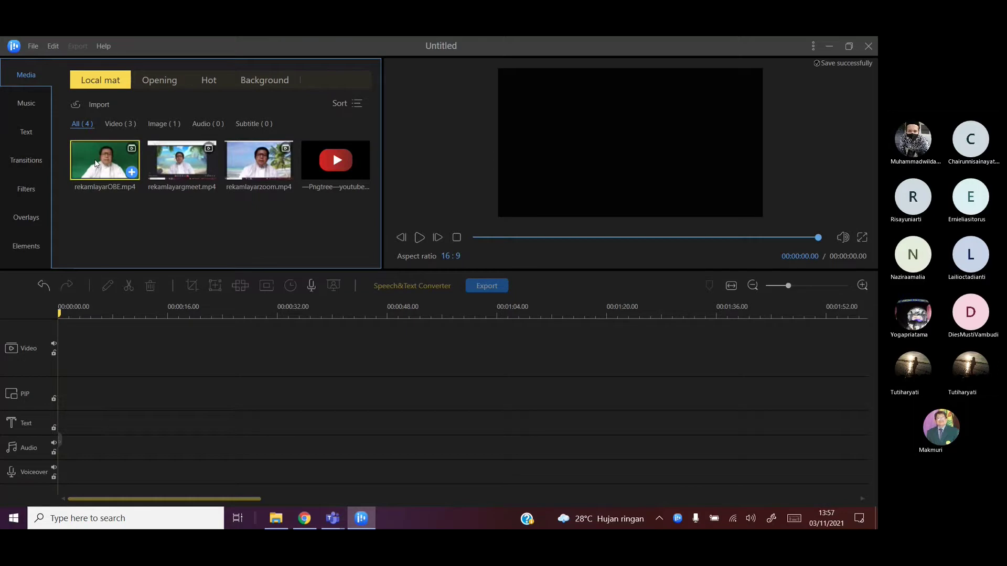
key(Delete)
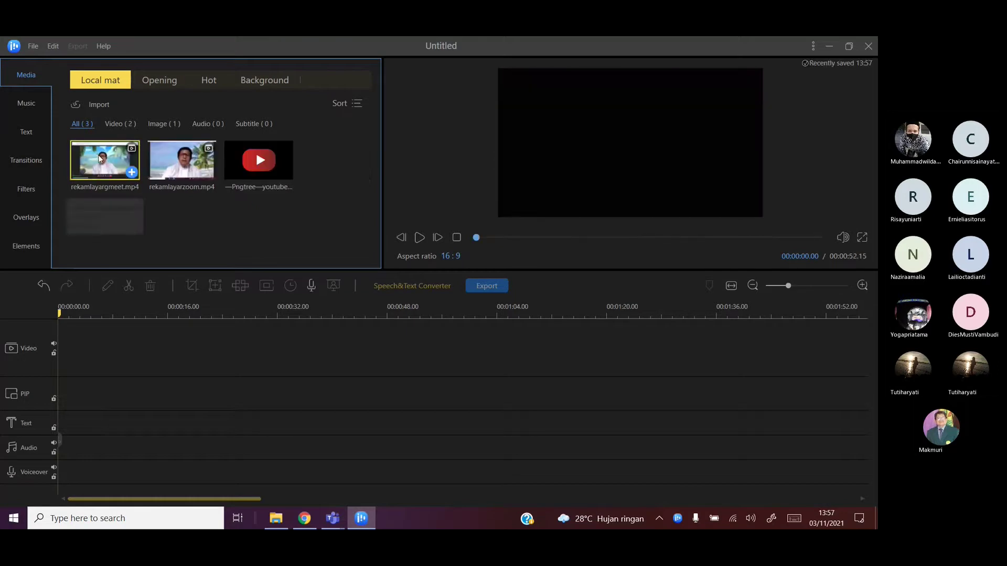
key(Delete)
key(Delete)
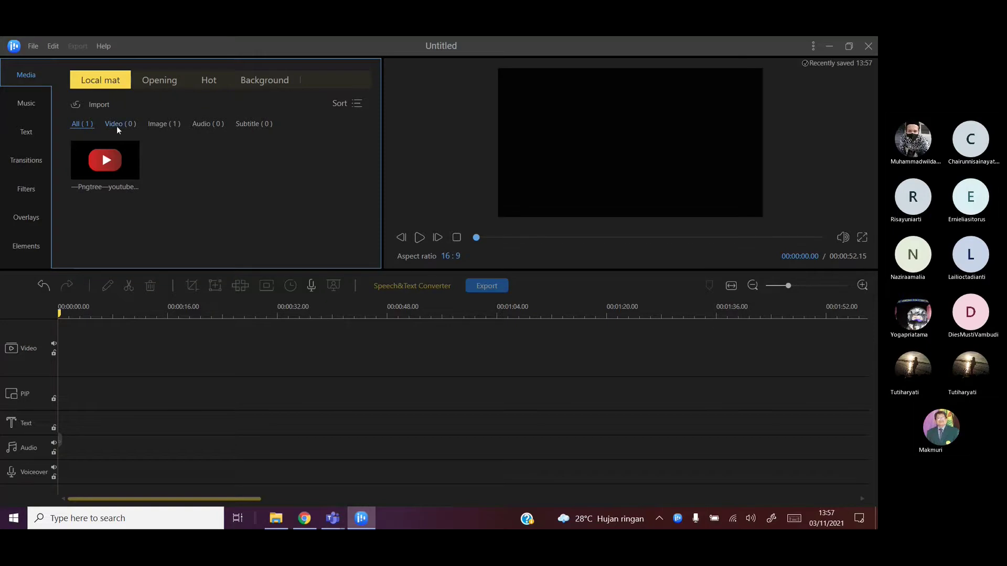
Step: Start importing media files and browse to the Videos folder inside the personal folder on New Volume (D:)
click(85, 106)
click(90, 122)
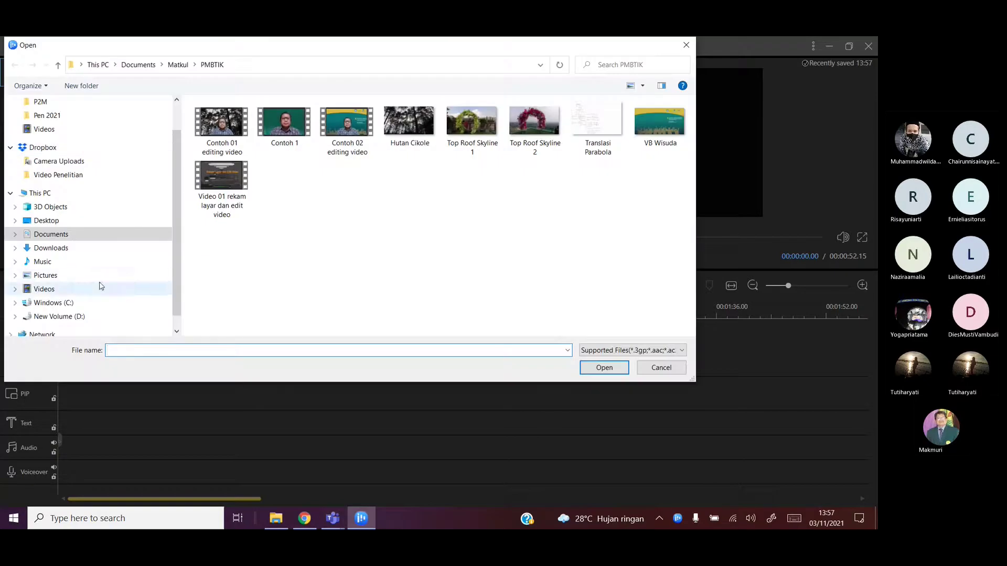
click(78, 317)
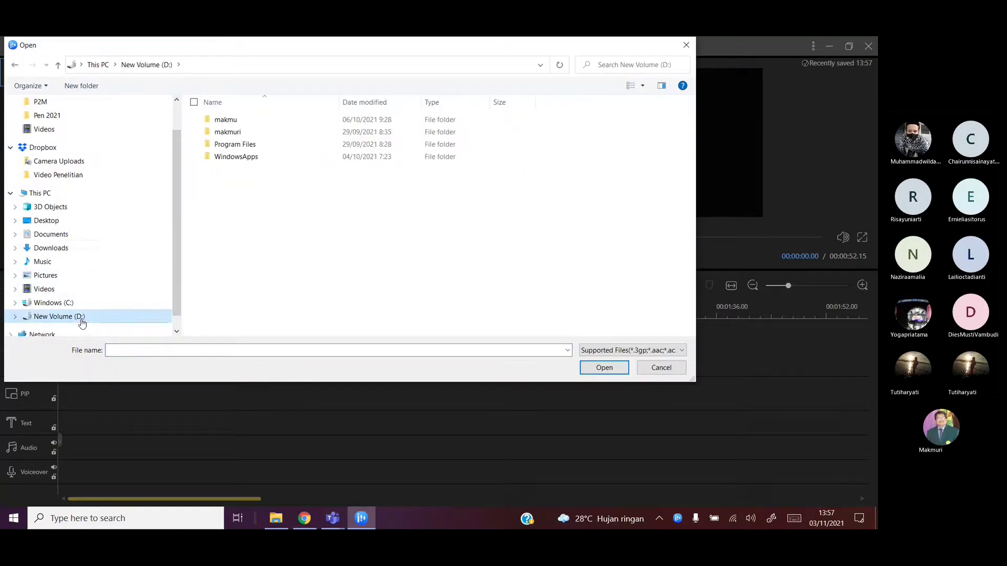
click(239, 134)
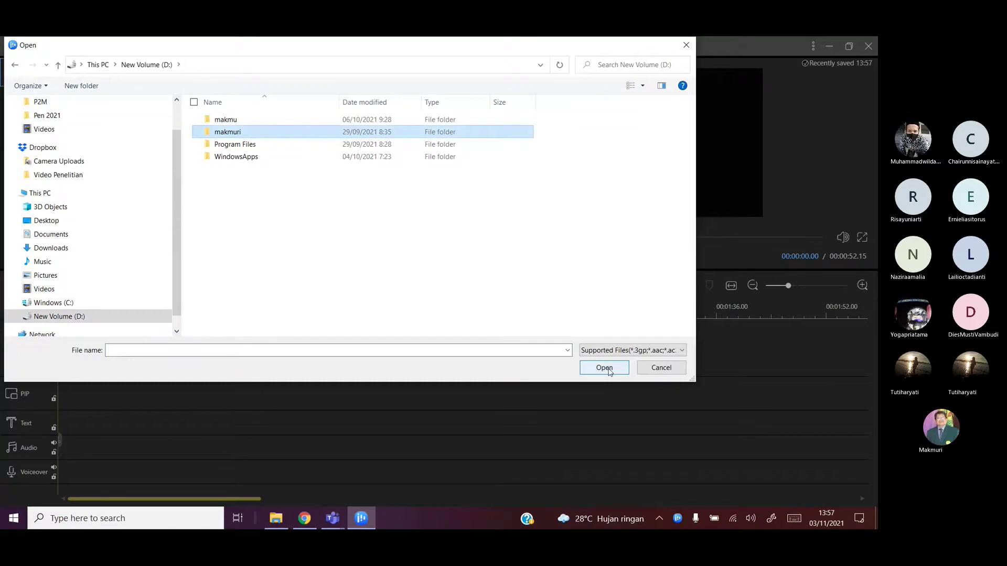
click(605, 368)
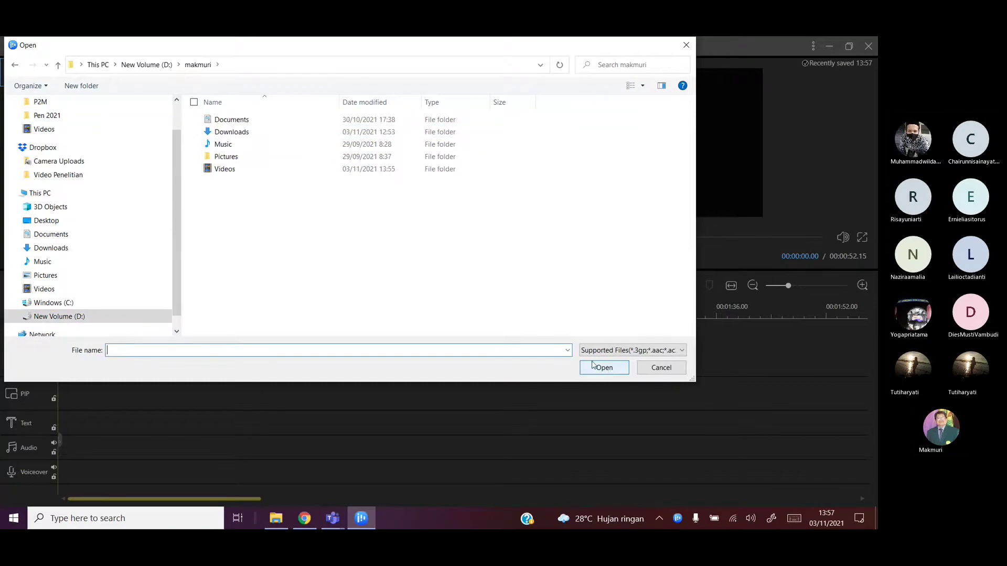
click(236, 169)
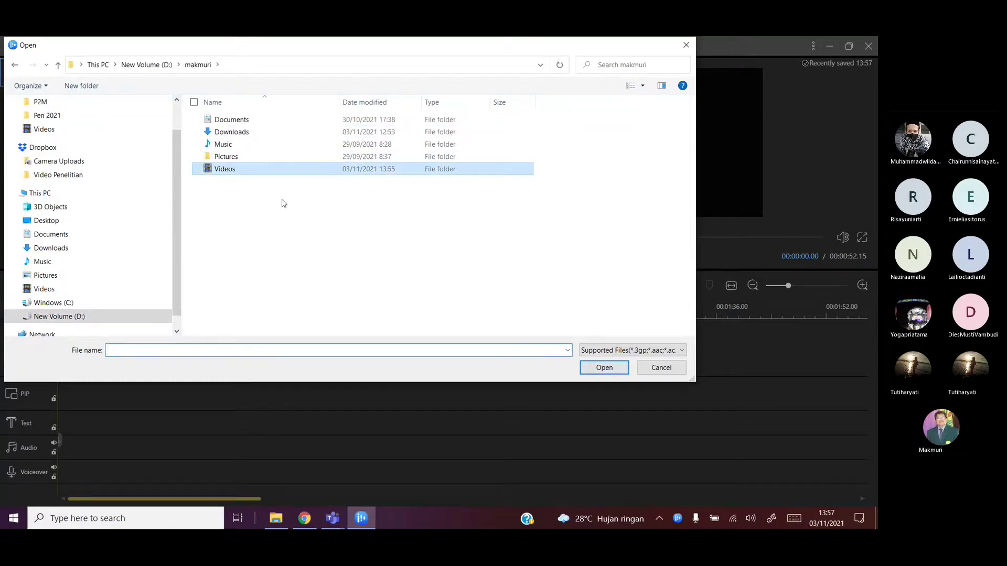
click(594, 369)
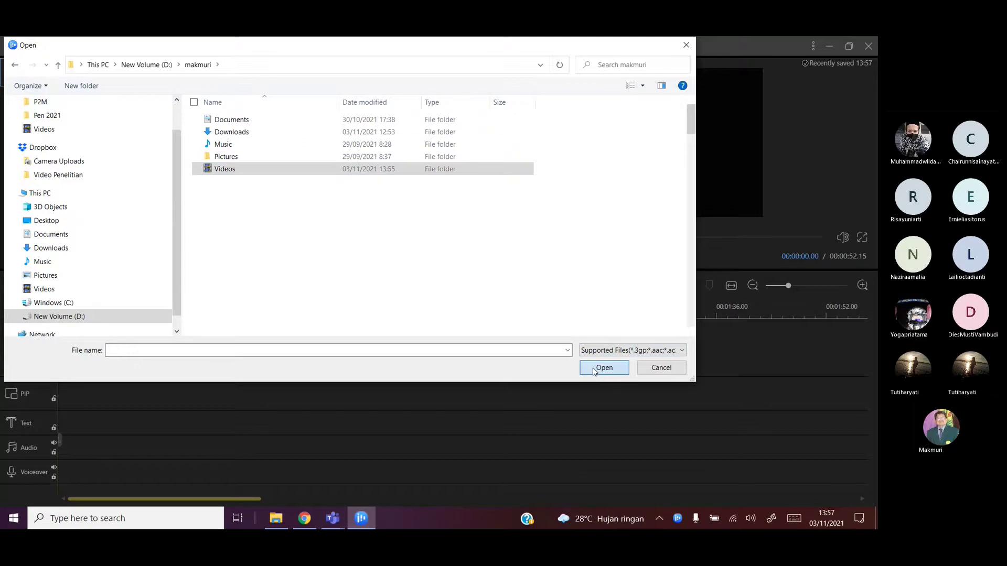
Step: Import the two videos tranlasigaris and translasigarisanalitik into the media library
scroll(502, 265, down, 10)
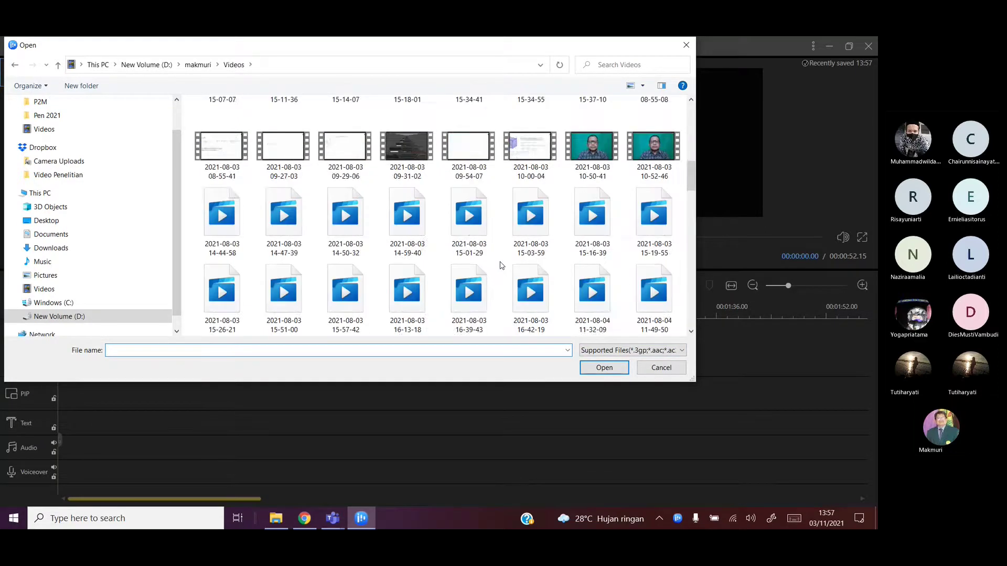
scroll(502, 265, down, 5)
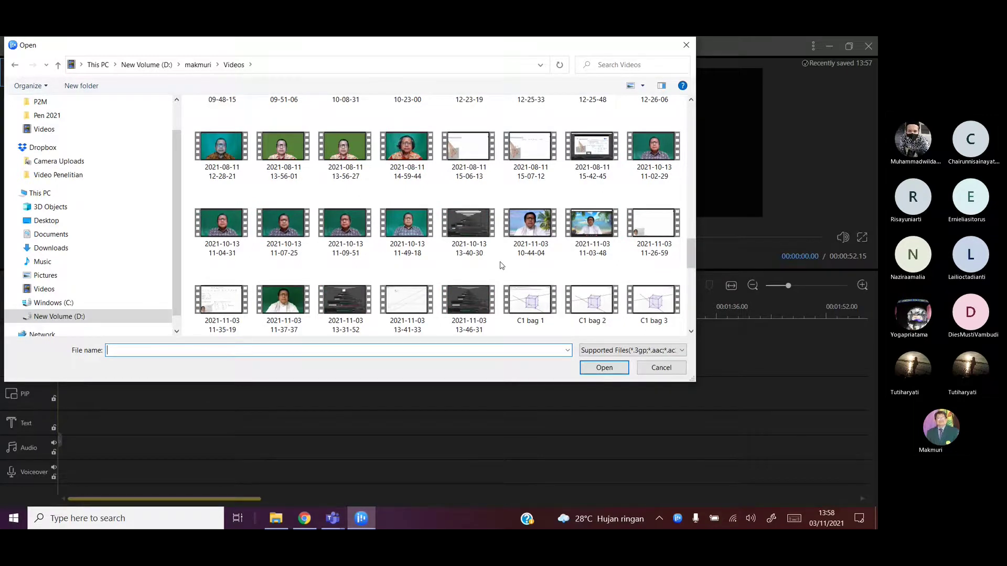
scroll(502, 265, down, 5)
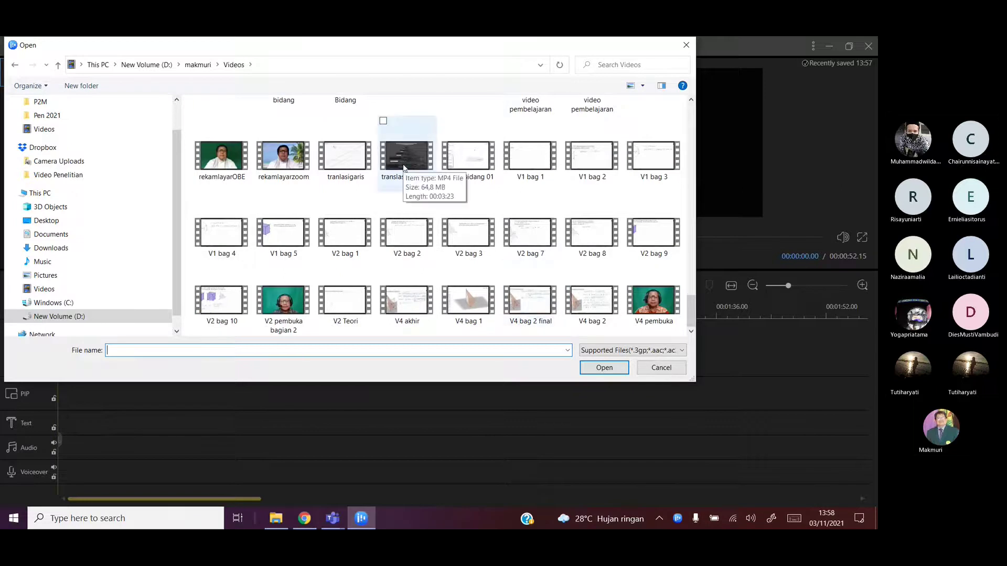
click(332, 154)
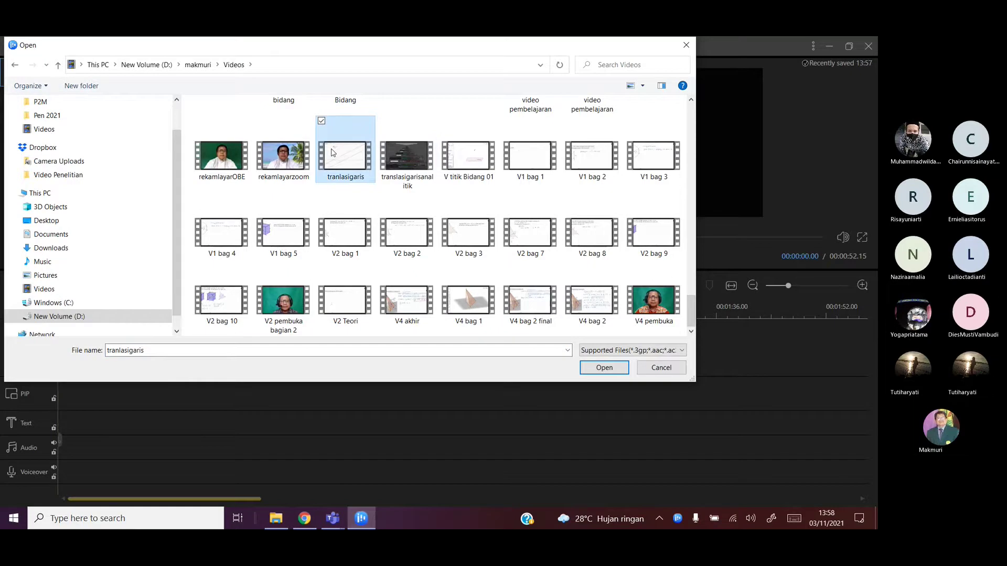
click(383, 122)
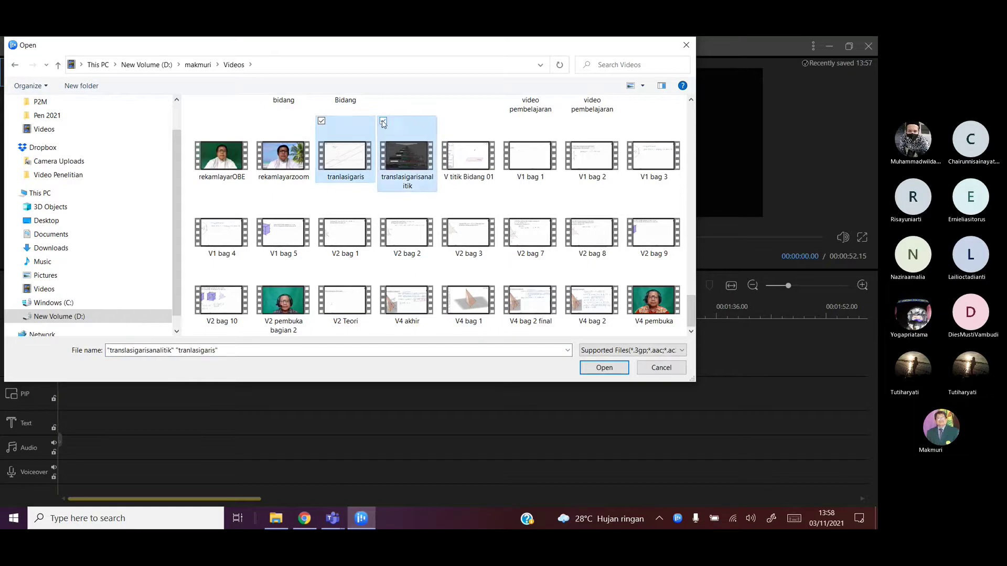
click(608, 368)
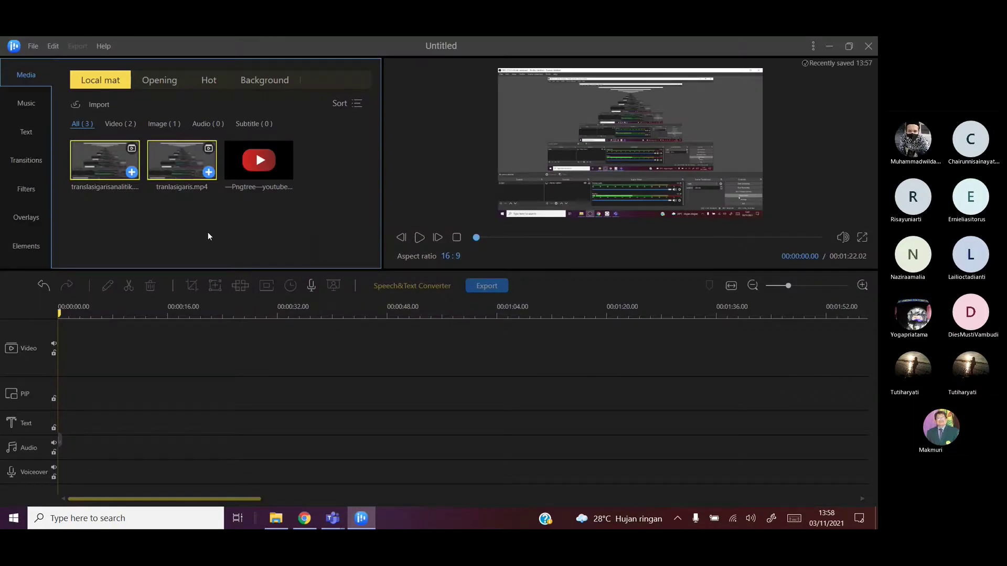
Step: Place tranlasigaris.mp4 at the start of the Video track on the timeline
click(181, 156)
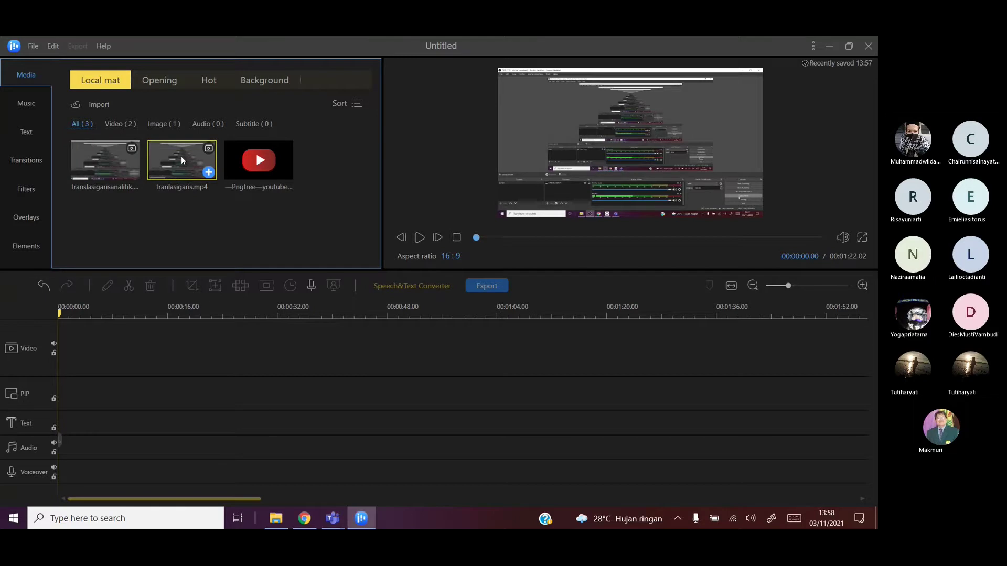
drag(182, 157, 102, 360)
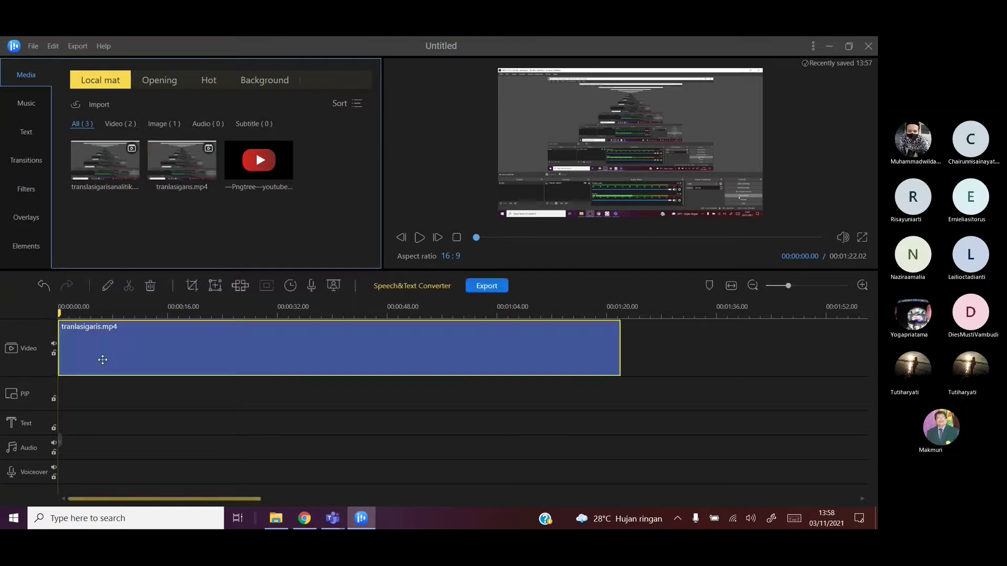
Step: Split tranlasigaris.mp4 at 00:00:04.08, where the GeoGebra lesson begins, and delete the opening piece
click(420, 239)
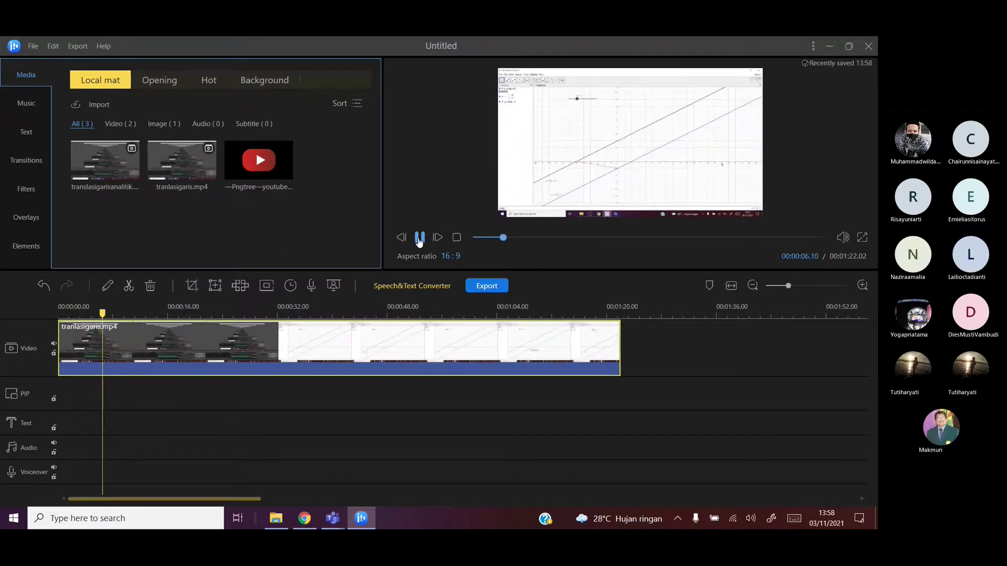
click(419, 239)
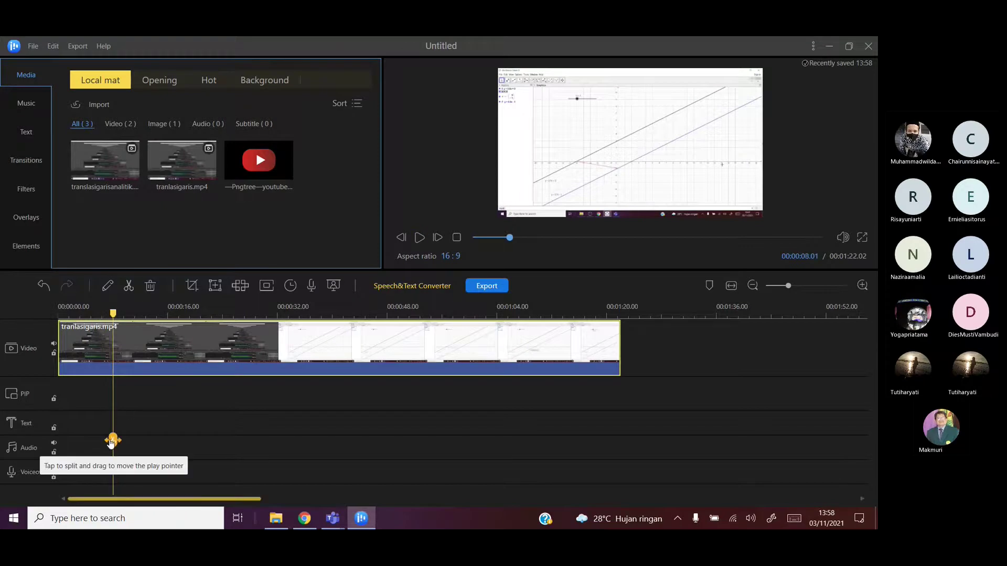
click(456, 239)
click(420, 238)
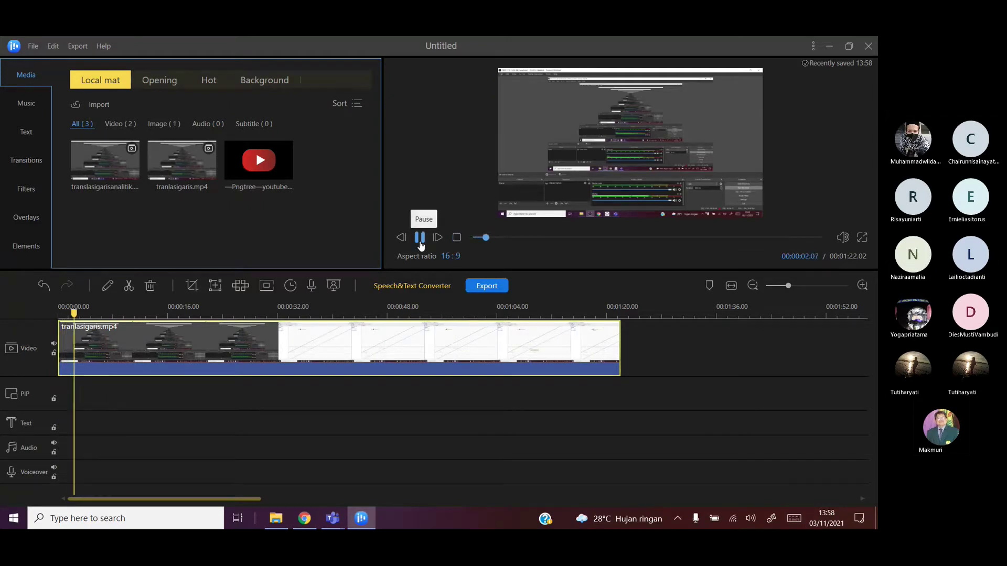
click(419, 238)
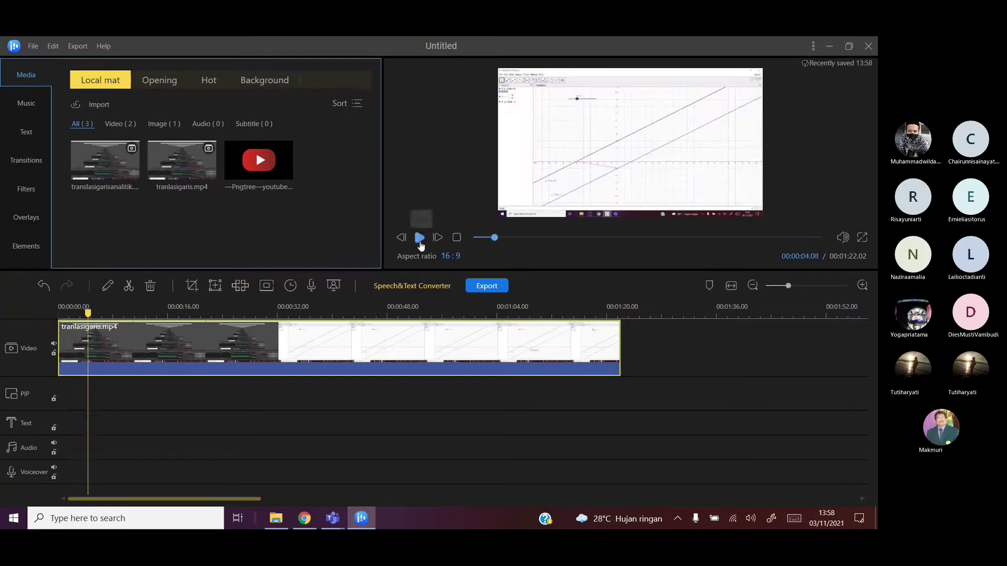
click(128, 290)
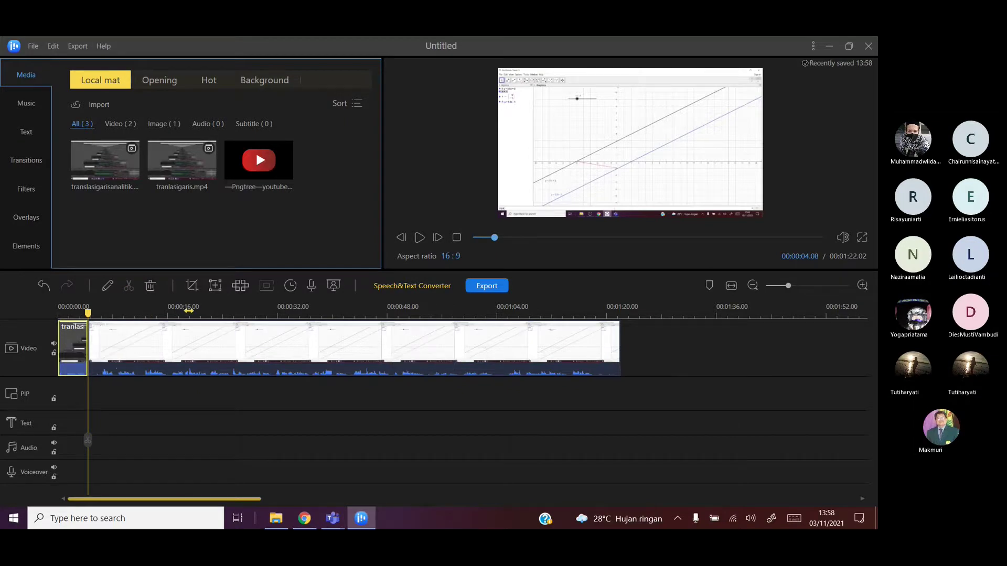
click(150, 287)
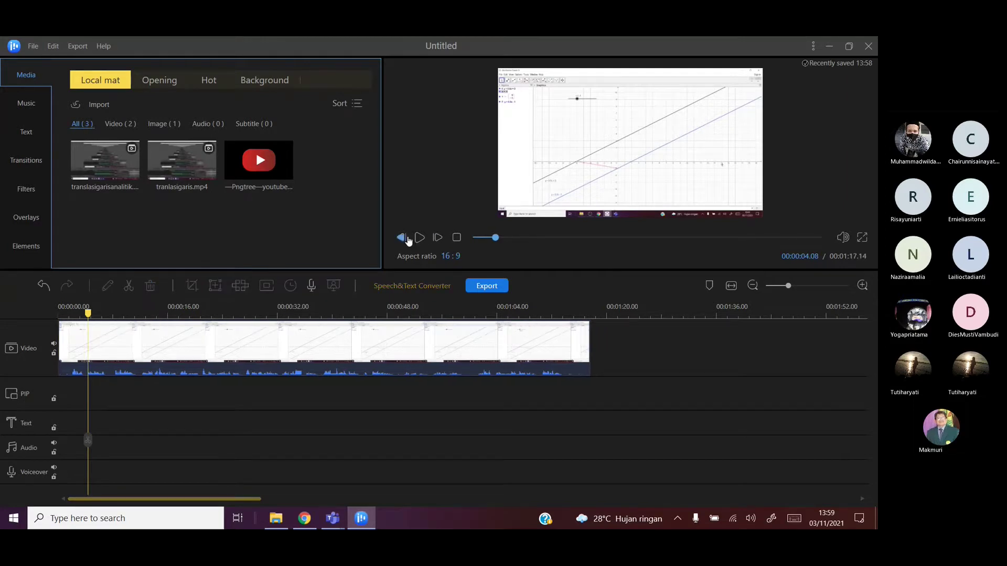
Step: Play the trimmed clip to find the lesson's end, split it at 00:01:14.03 and delete the closing piece
click(456, 237)
click(420, 238)
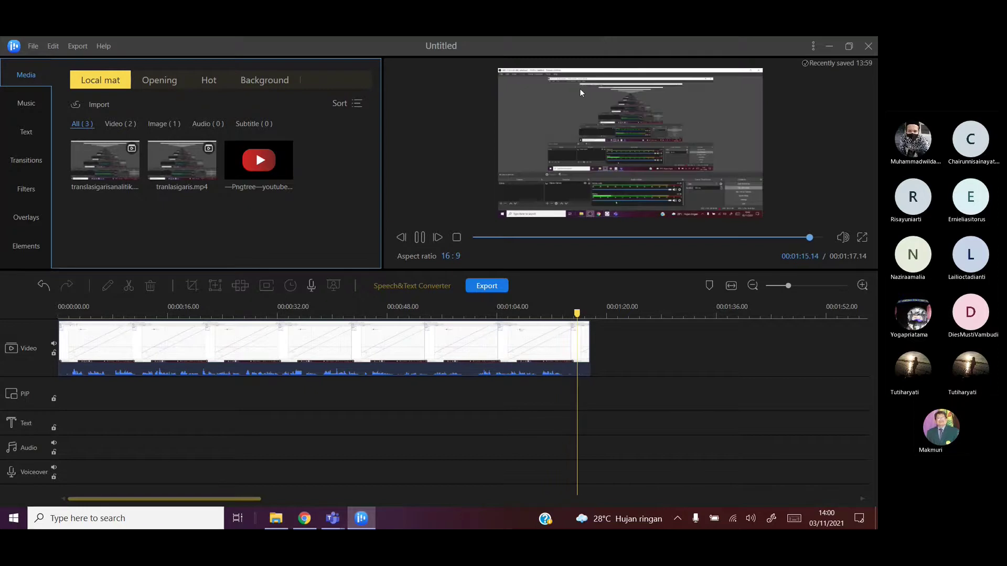
click(418, 239)
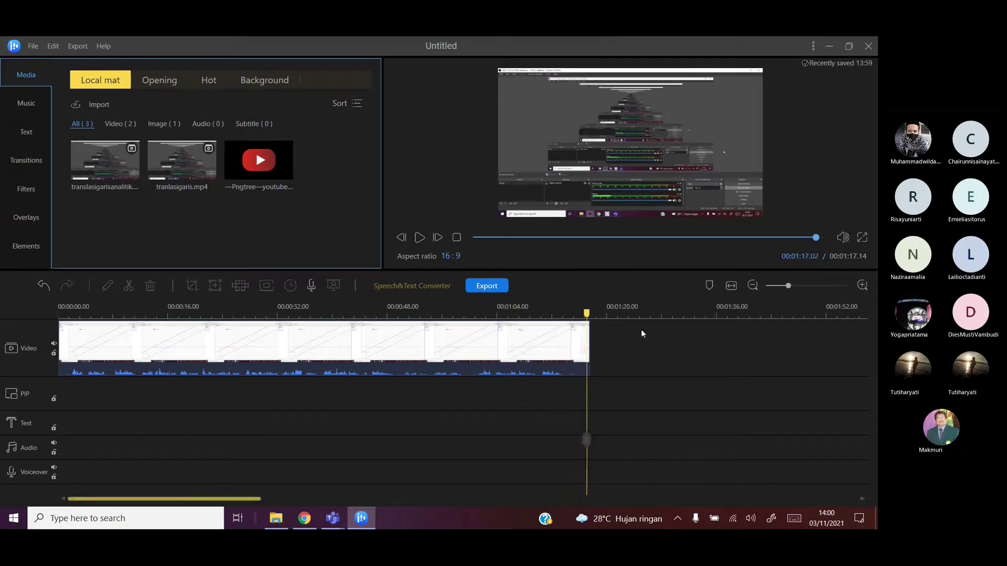
drag(586, 444, 528, 447)
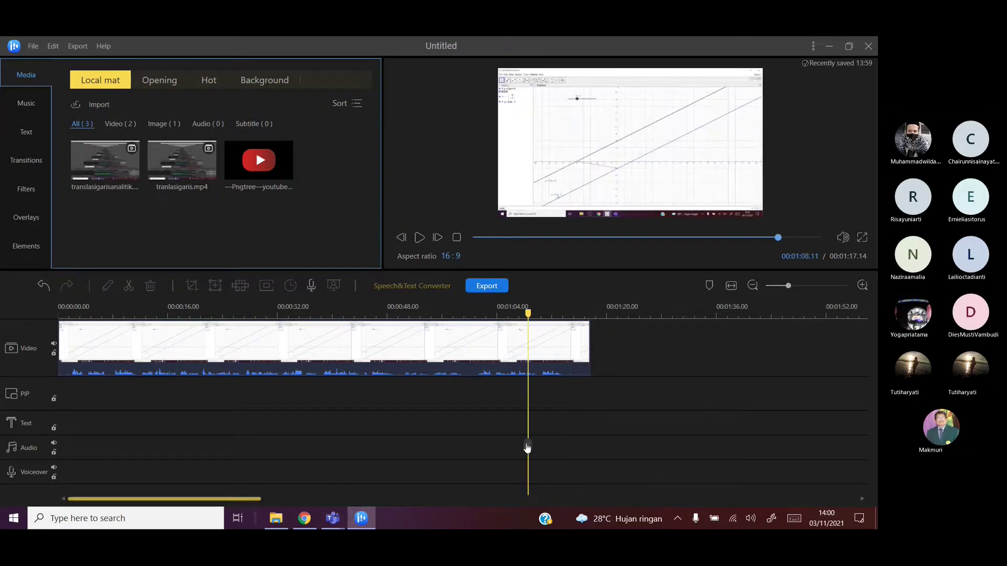
click(418, 238)
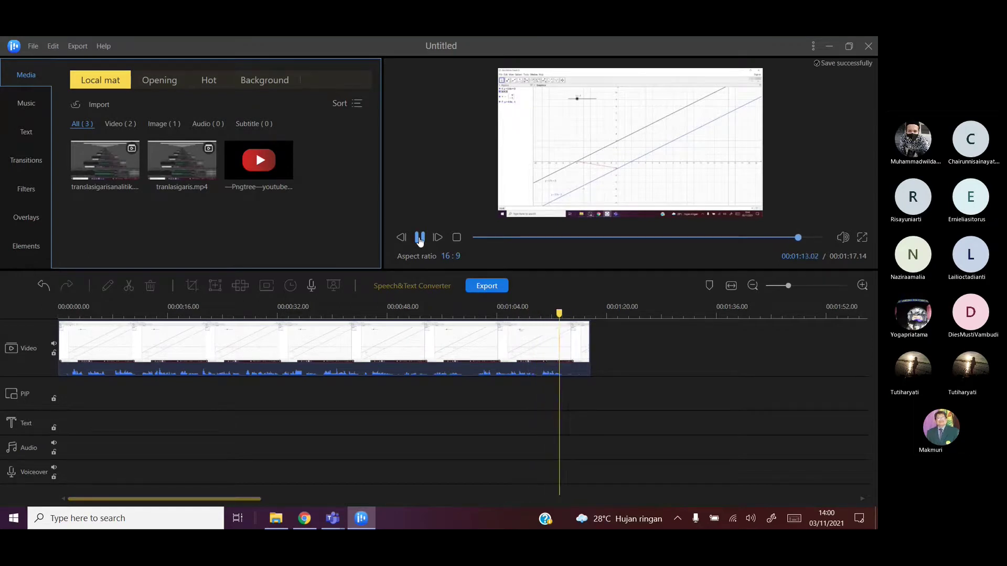
click(419, 239)
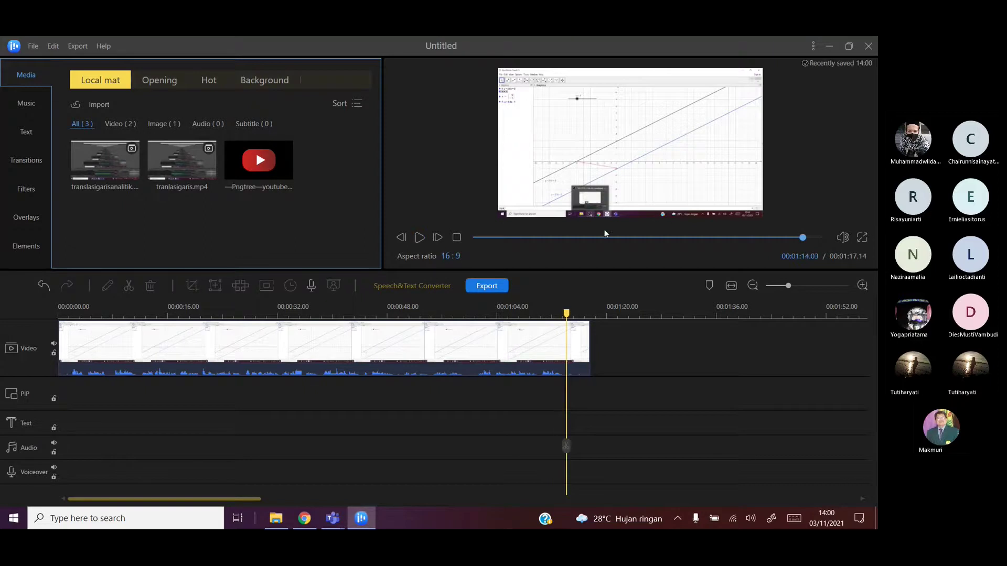
click(259, 350)
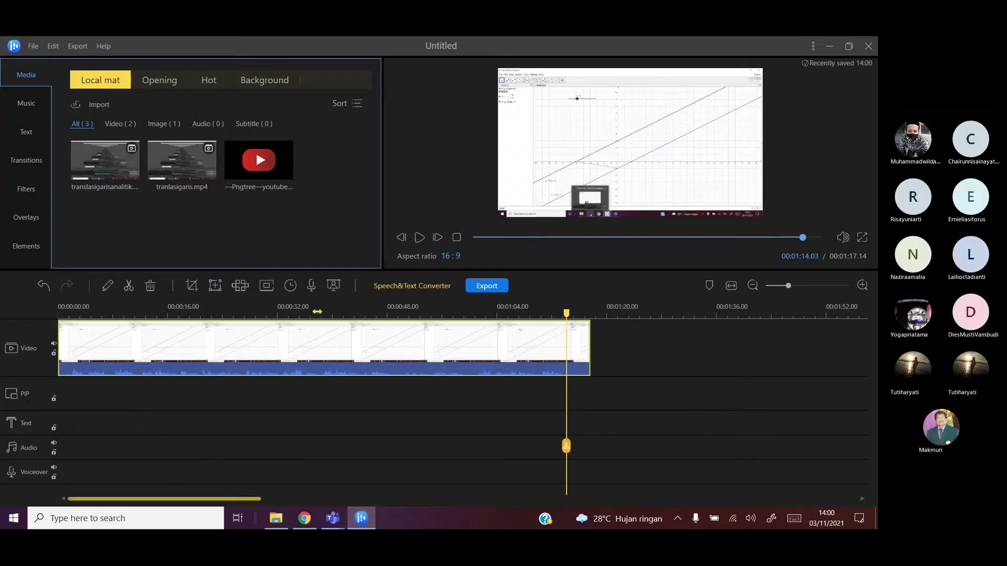
click(129, 287)
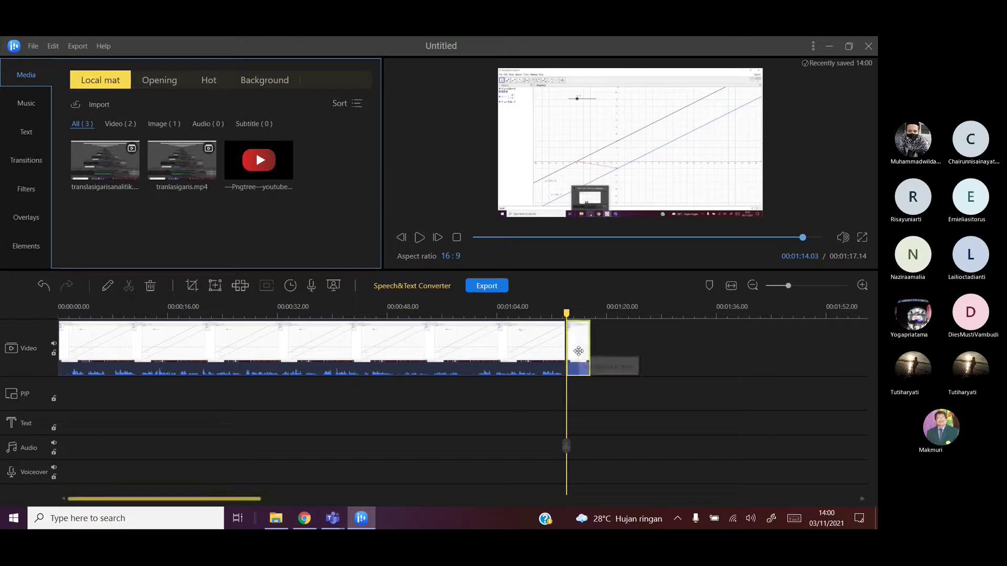
click(151, 286)
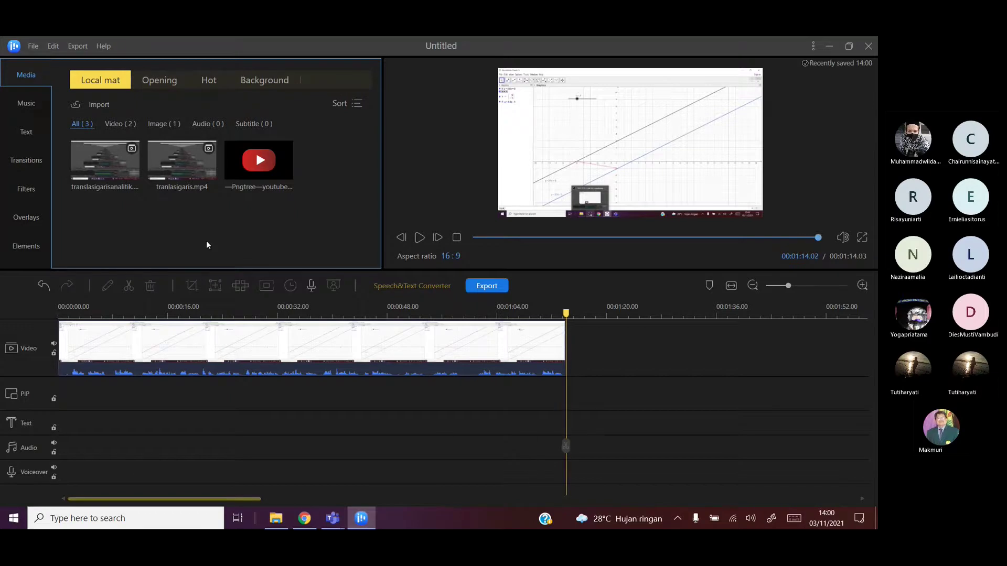
Step: Return the playhead to the start and place translasigarisanalitik.mp4 directly after the first clip on the Video track
click(456, 237)
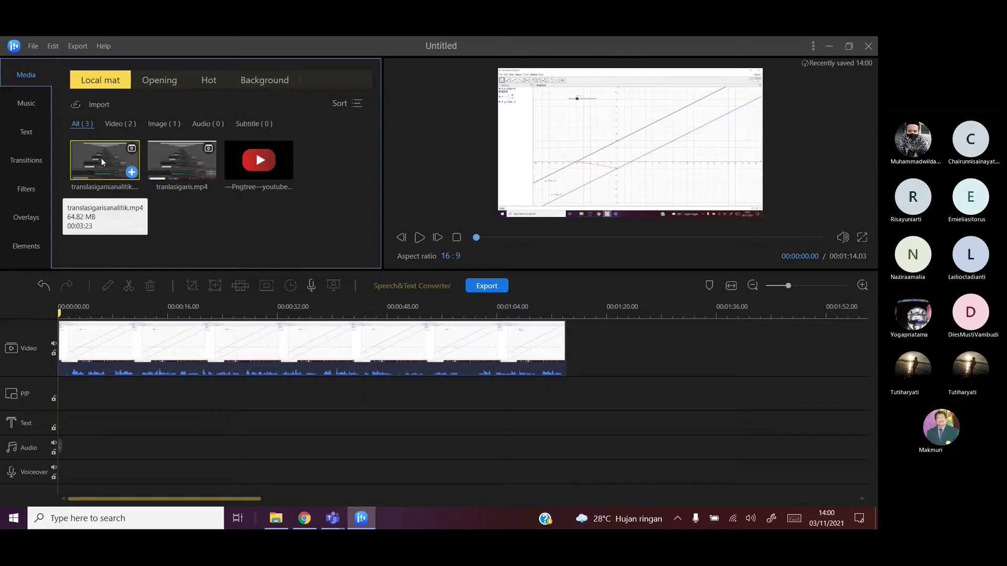
drag(102, 158, 596, 353)
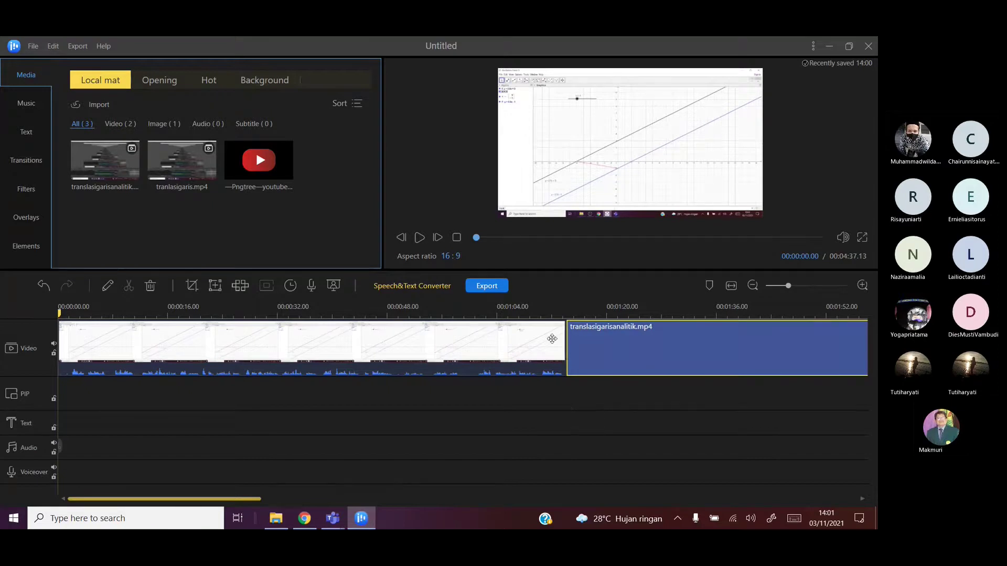
Step: Watch the timeline in full screen from the beginning into the second clip to examine how the two clips join
click(419, 237)
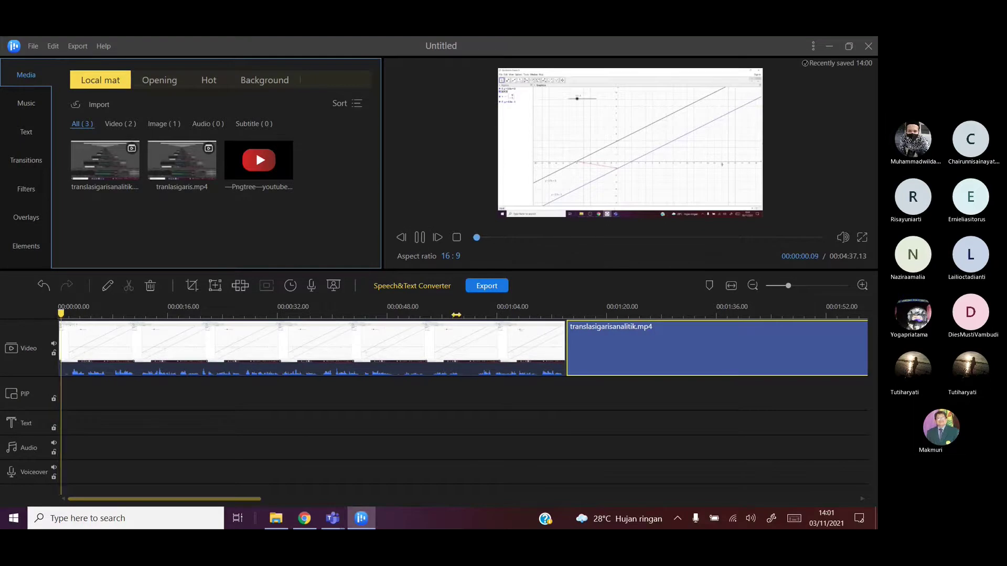
click(862, 240)
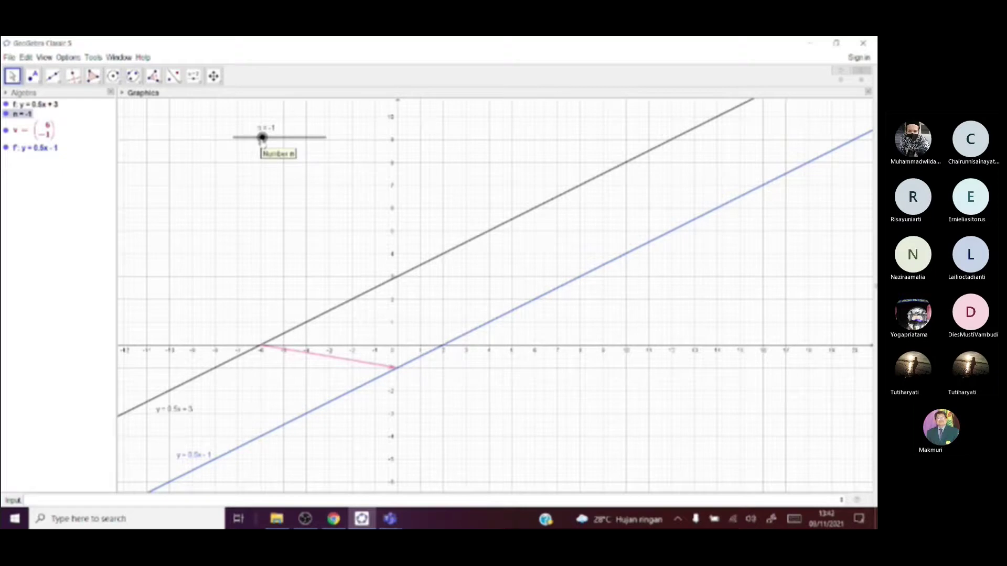
drag(262, 137, 256, 137)
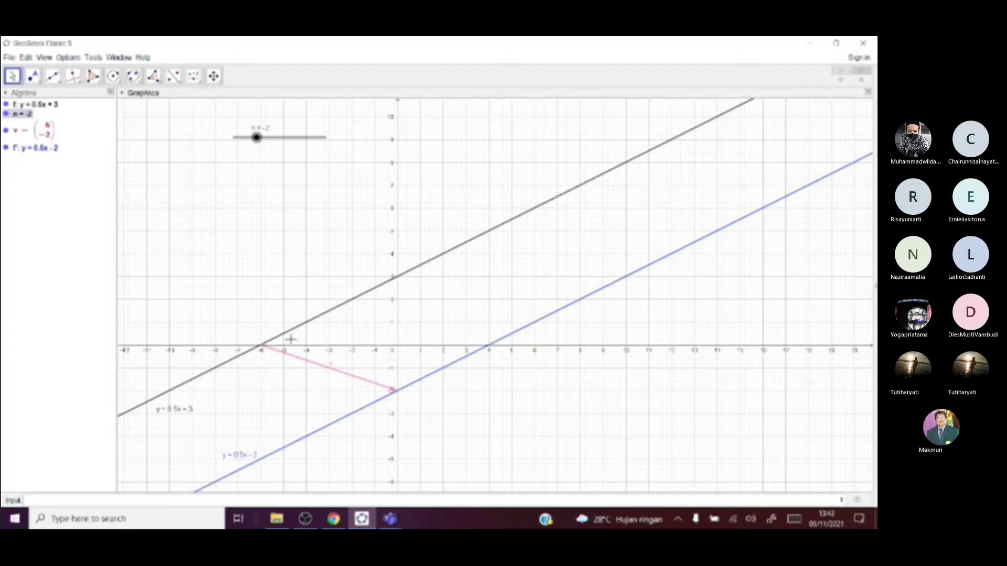
mouse_move(257, 138)
mouse_down()
mouse_move(302, 138)
mouse_move(234, 137)
mouse_move(263, 147)
mouse_up()
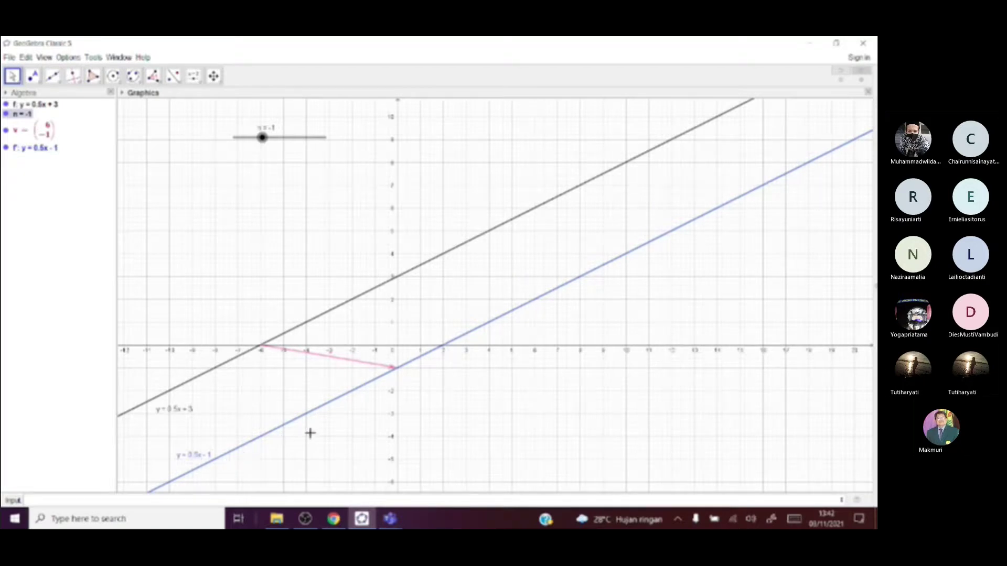
mouse_move(306, 521)
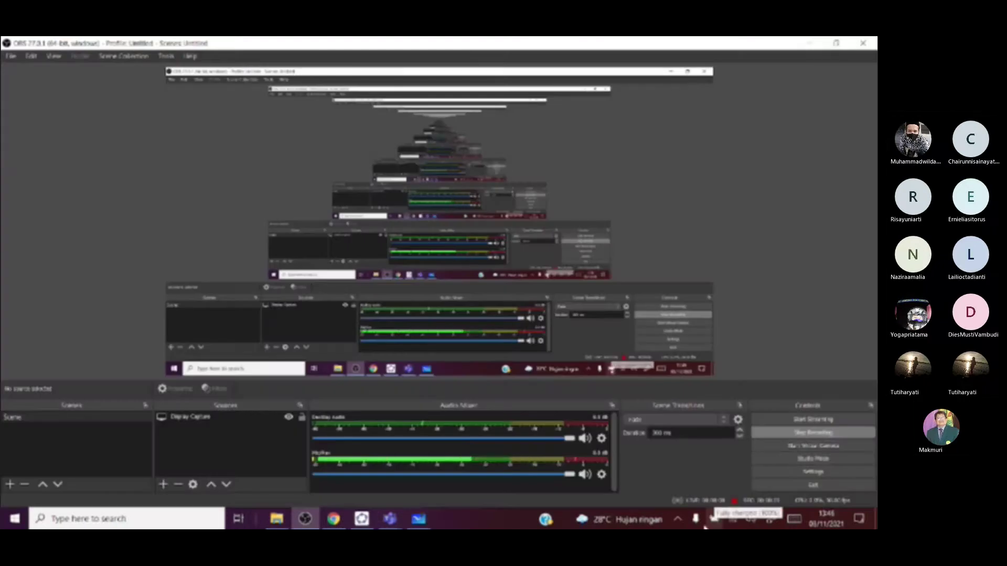
mouse_move(362, 520)
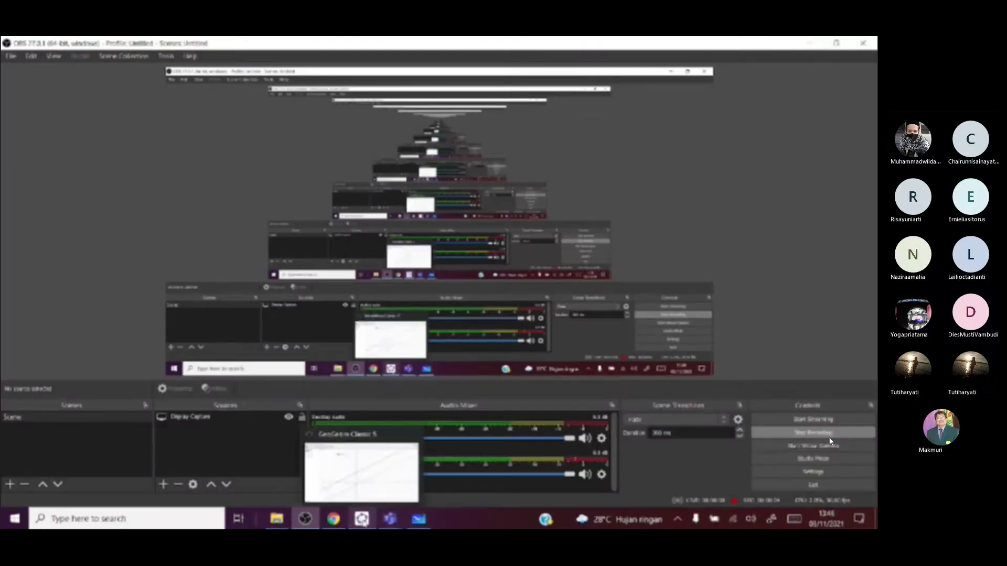
click(417, 467)
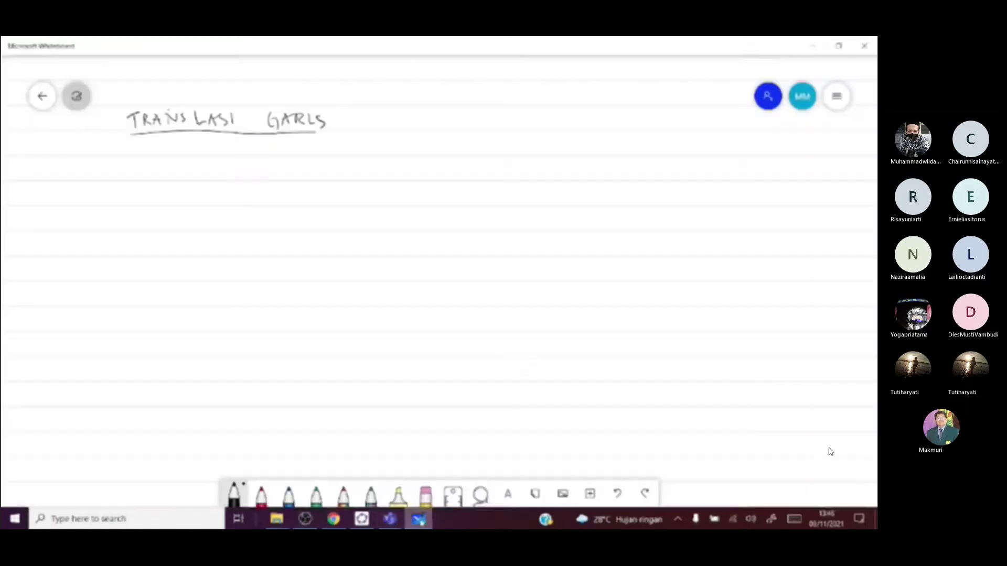
mouse_move(864, 522)
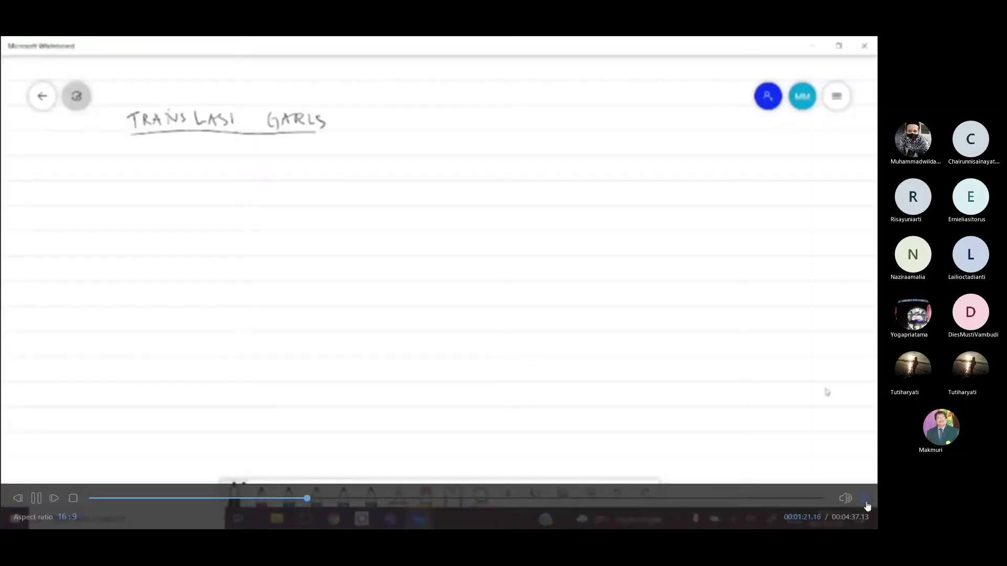
click(865, 502)
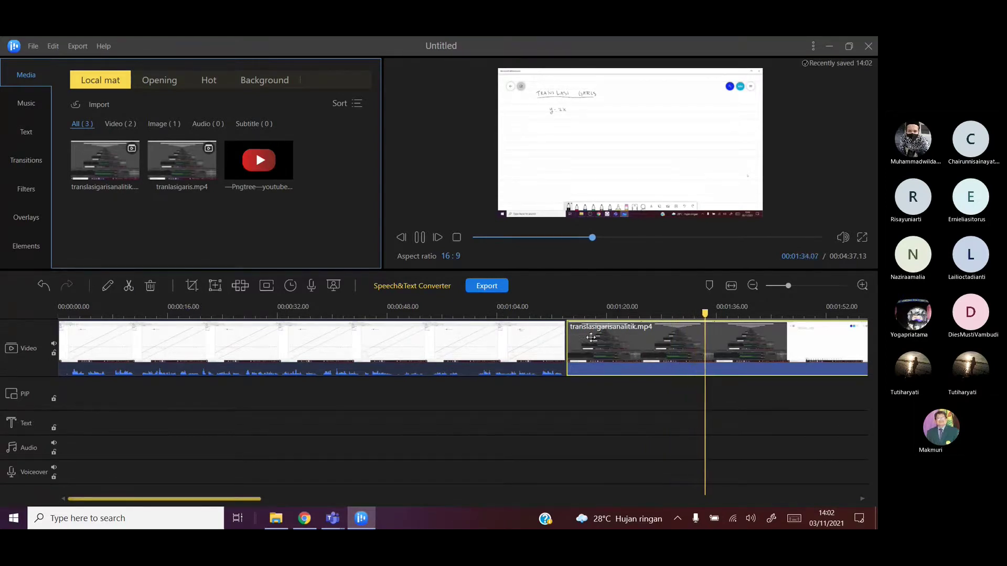
click(420, 237)
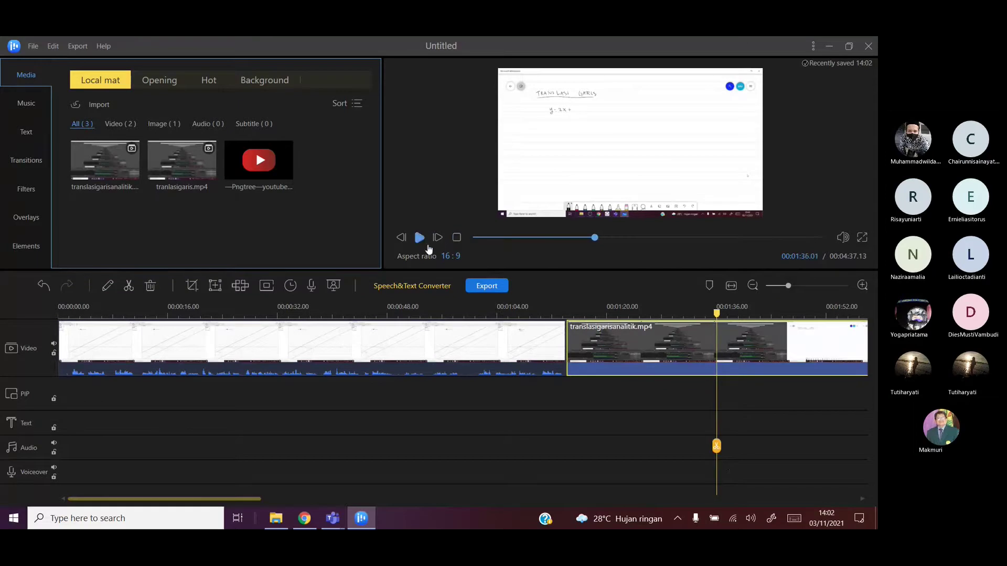
Step: Split translasigarisanalitik.mp4 at 00:01:21.04, once the whiteboard is showing, and delete its opening piece
drag(716, 445, 633, 450)
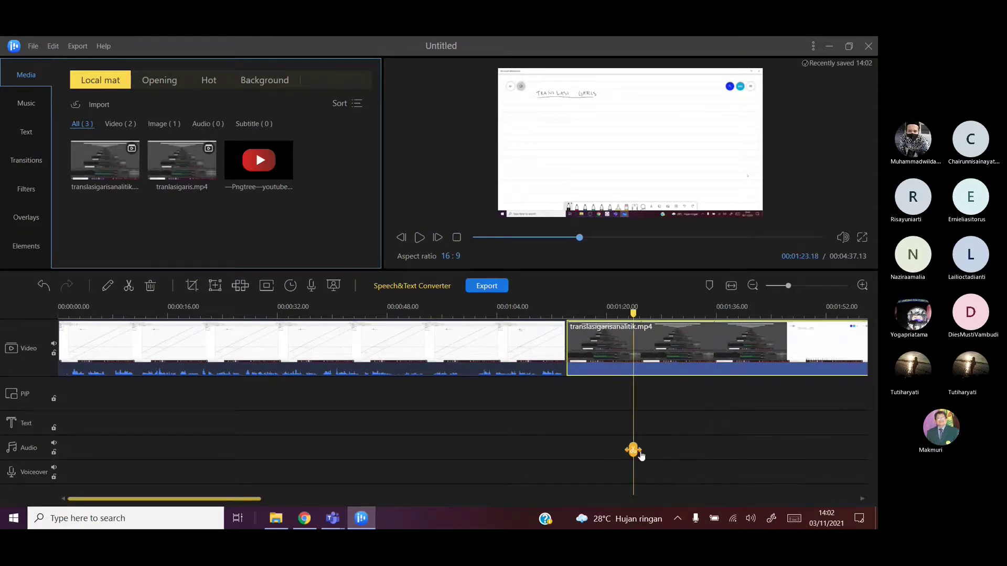
drag(641, 456, 572, 455)
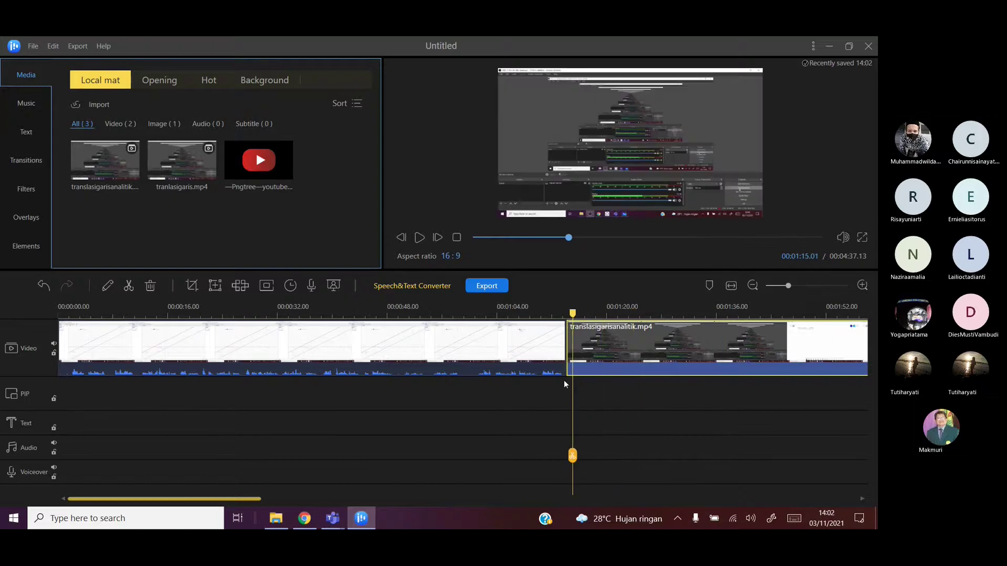
click(420, 238)
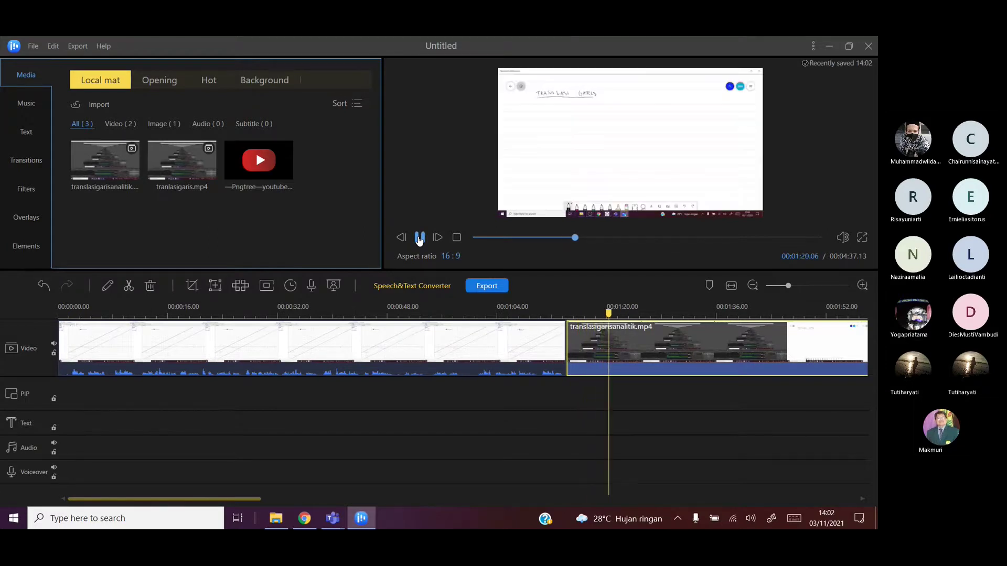
click(419, 239)
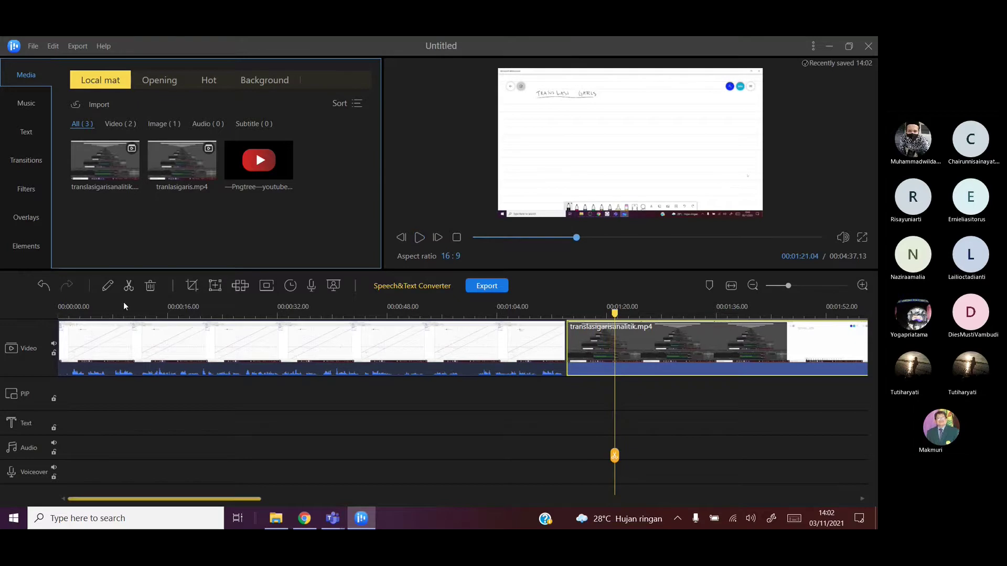
click(129, 286)
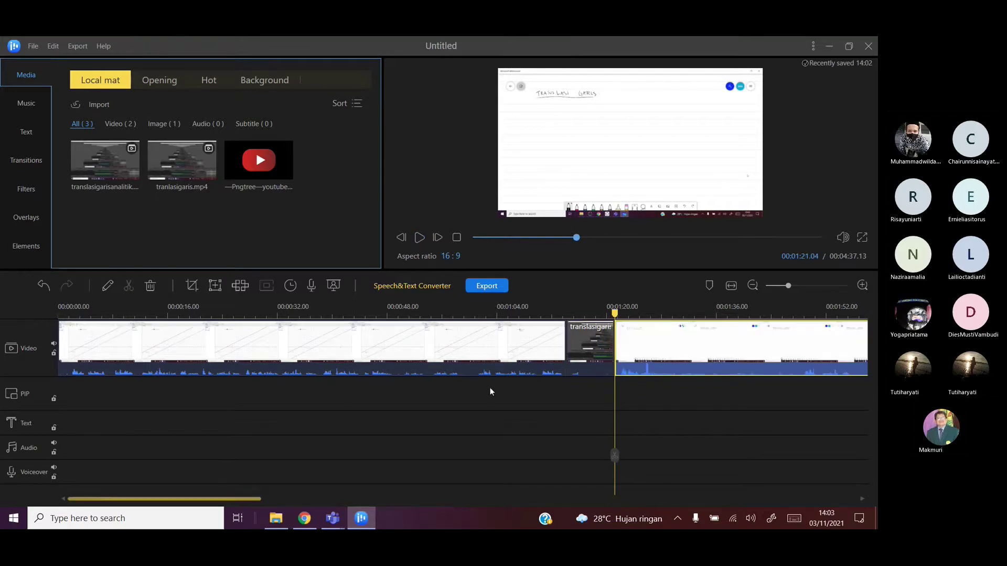
click(574, 354)
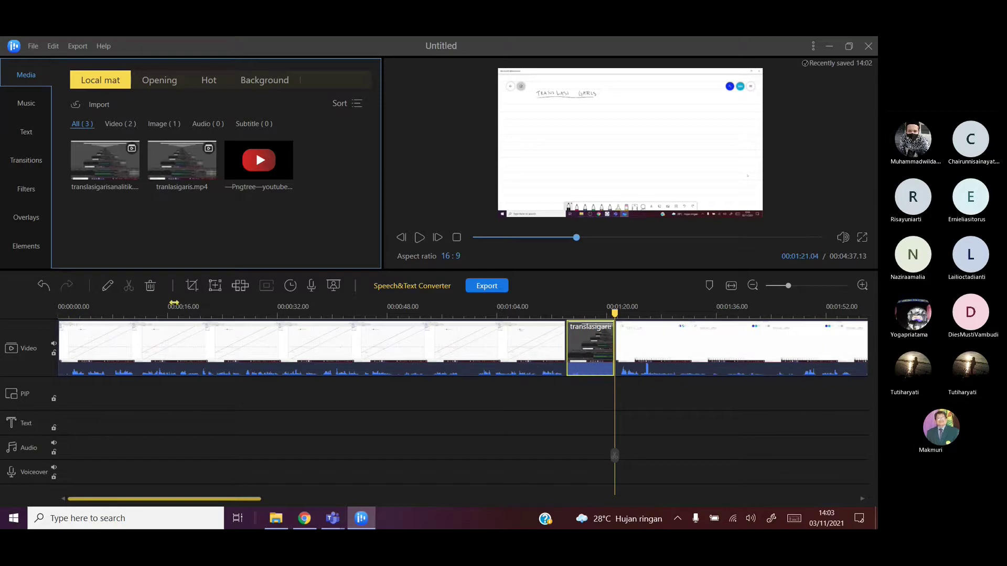
key(Delete)
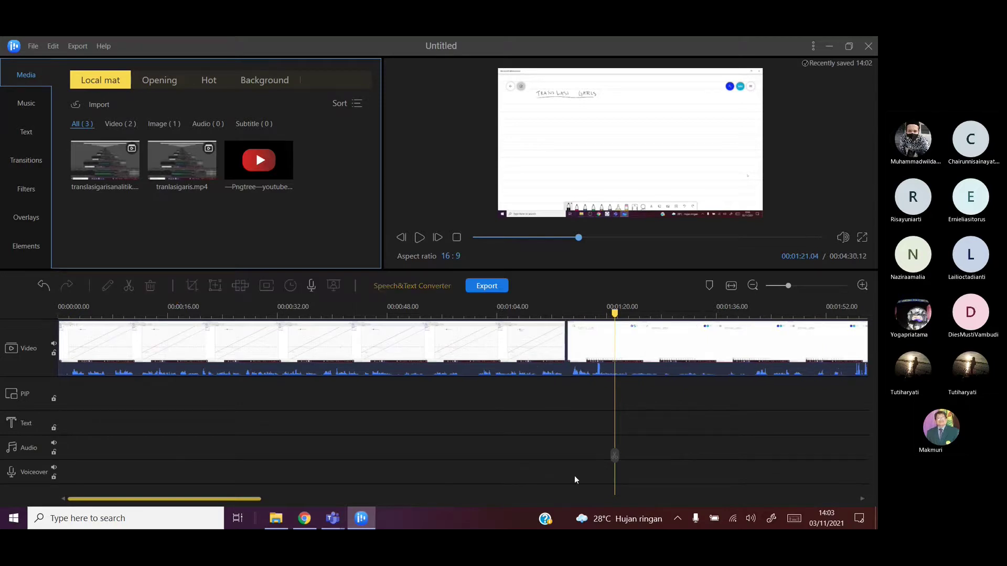
Step: Play from just before the clip join to find the pause in the writing and split translasigarisanalitik.mp4 at 00:02:05.14
drag(618, 456, 549, 460)
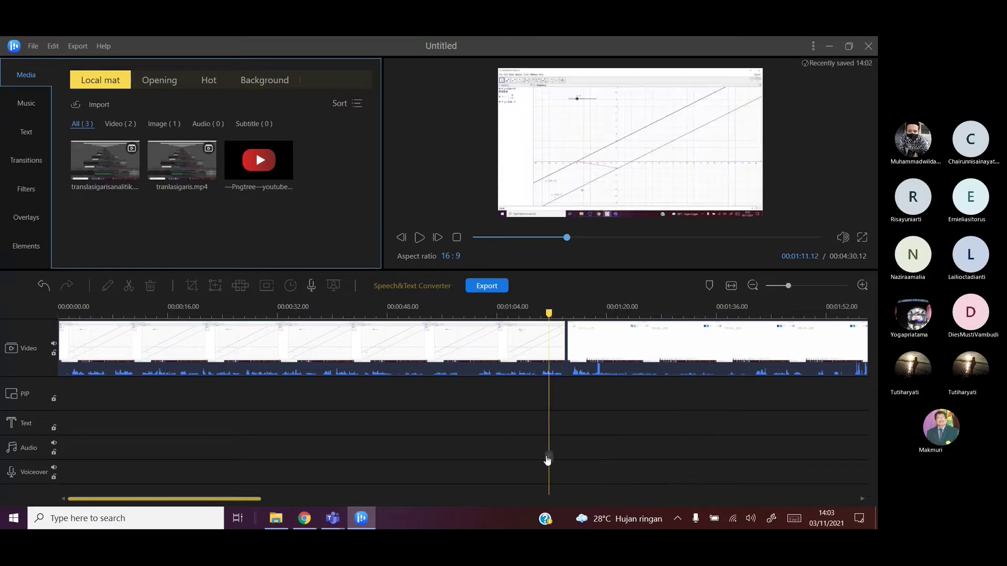
click(419, 237)
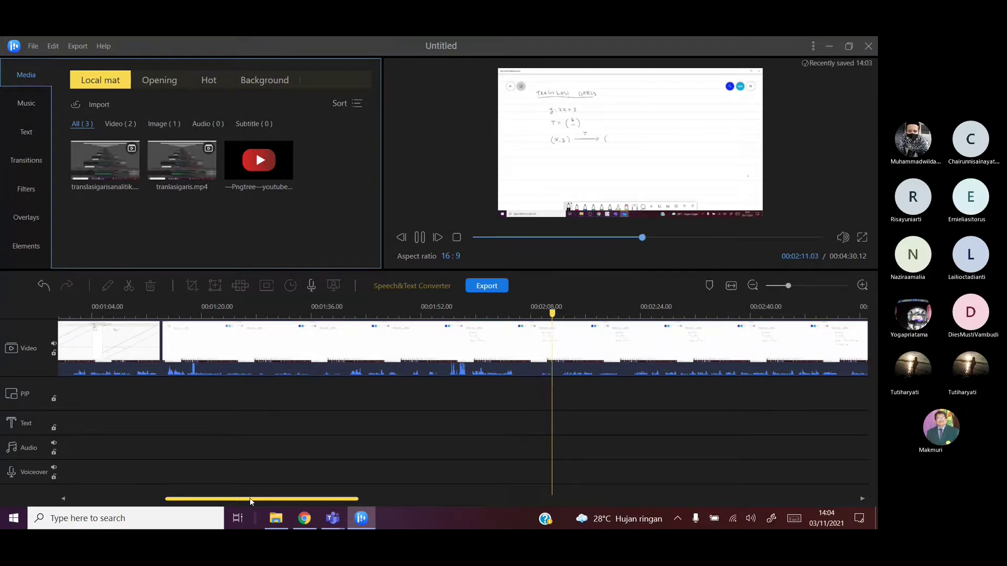
click(419, 245)
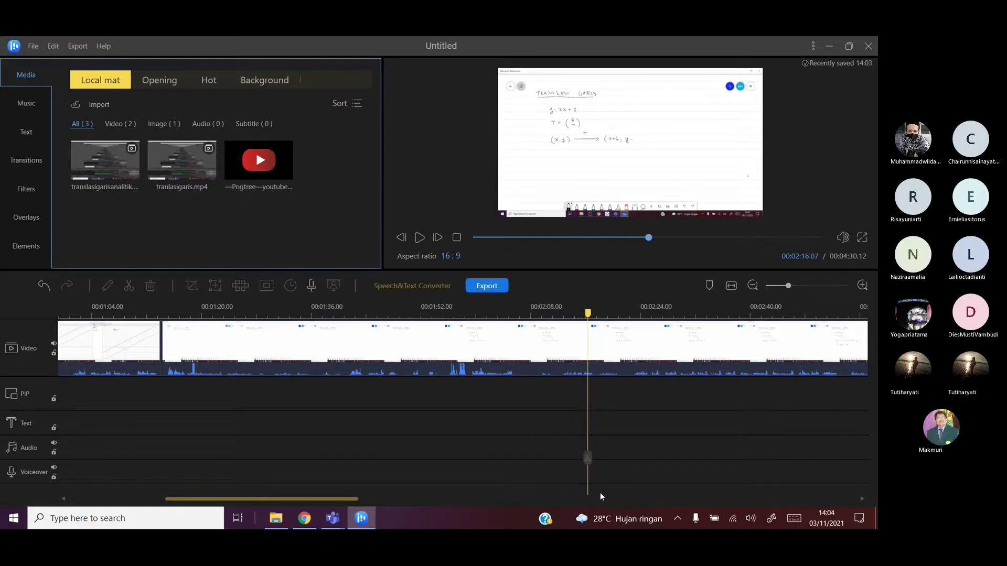
drag(587, 464, 507, 465)
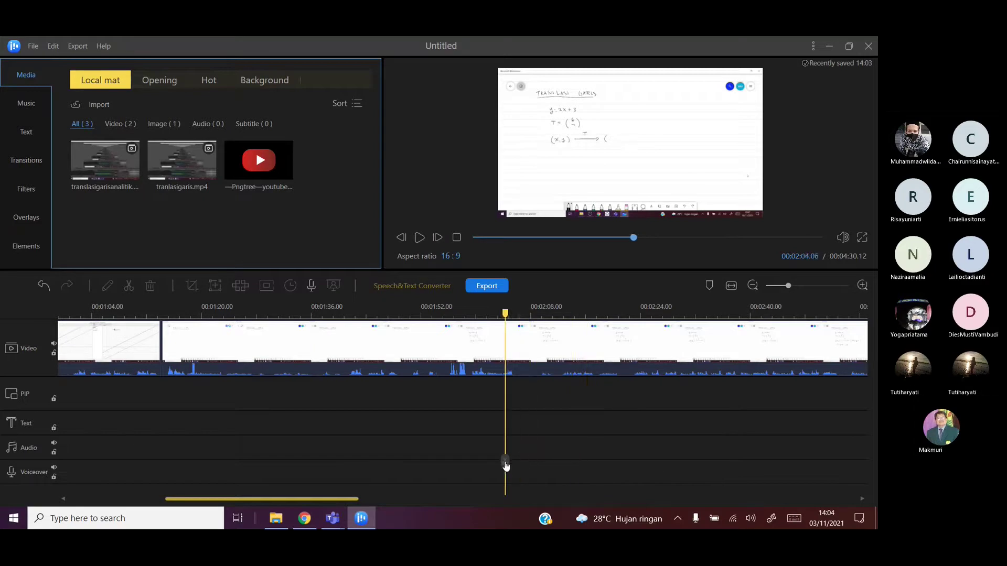
click(415, 237)
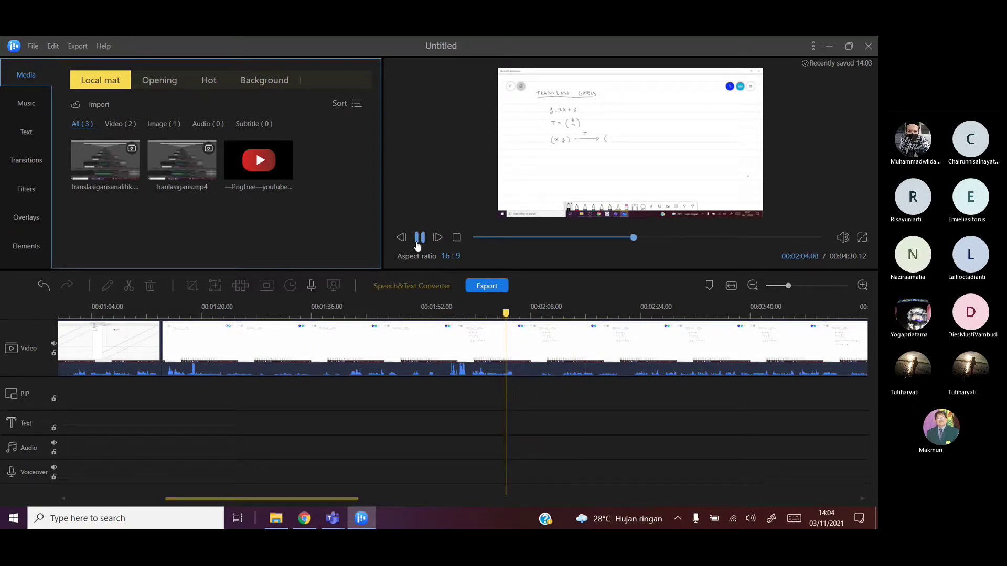
click(418, 244)
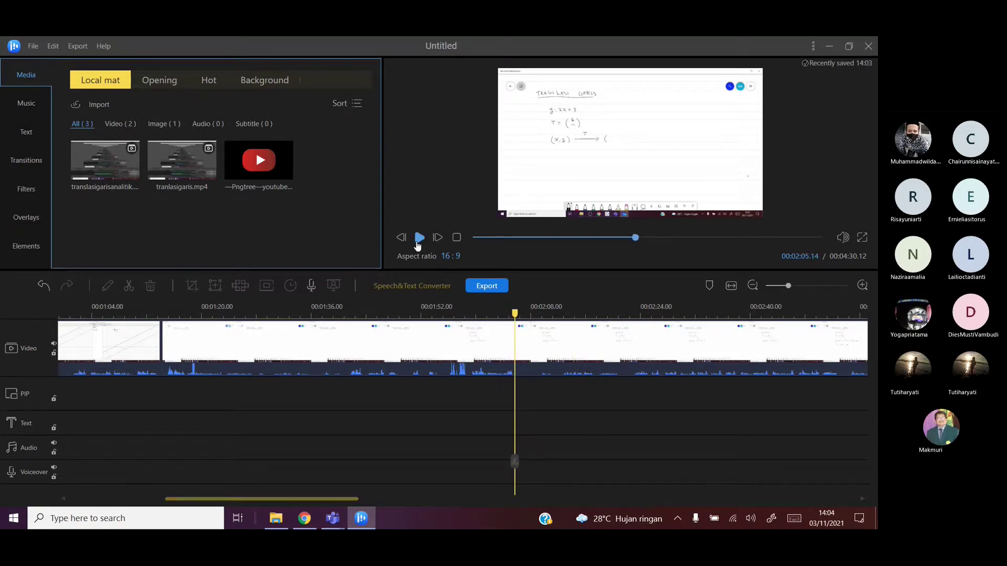
click(551, 350)
click(129, 286)
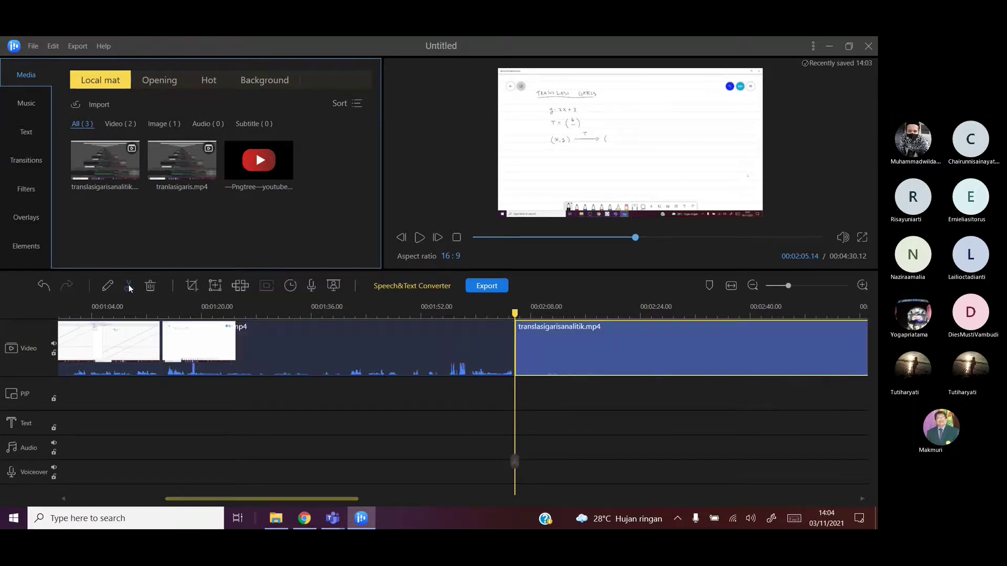
Step: Play on to the pause's end, split the clip again at 00:02:12.10 and delete the short piece between the two cuts
click(421, 238)
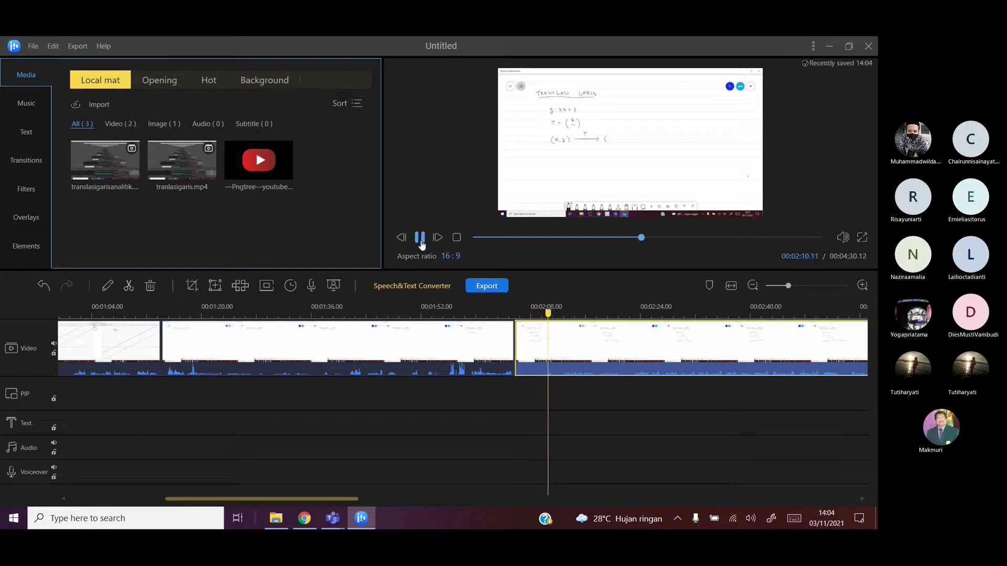
click(421, 241)
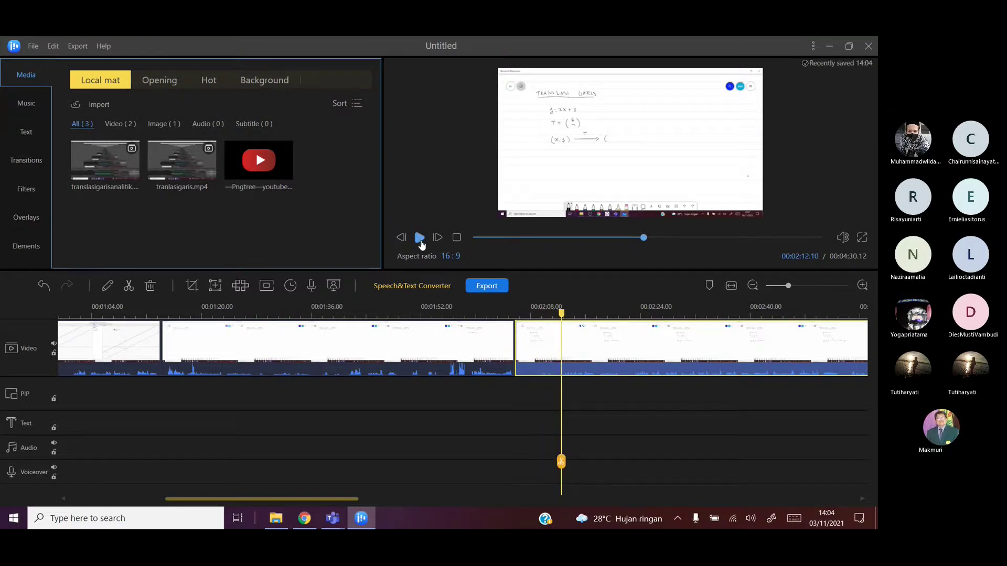
click(562, 463)
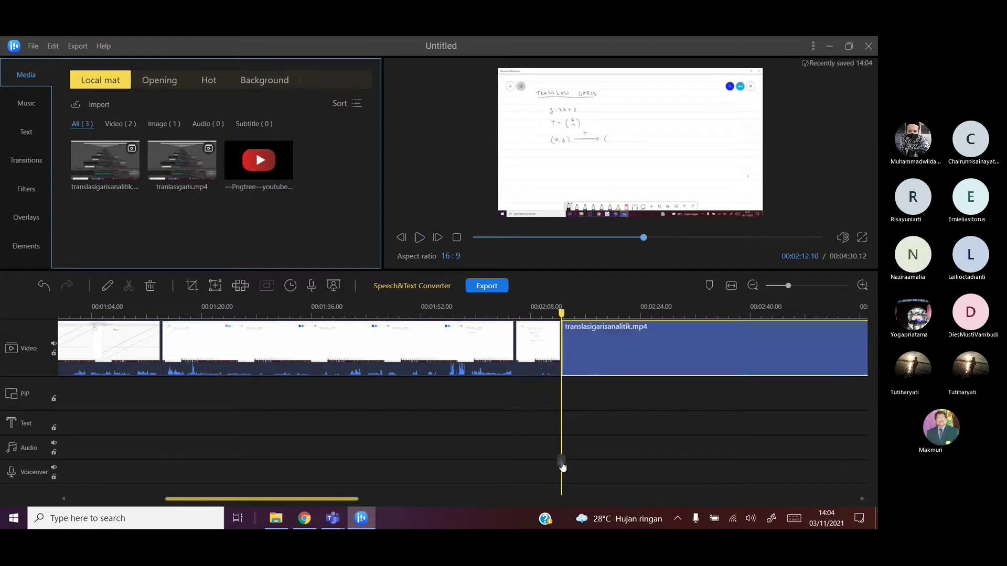
click(419, 240)
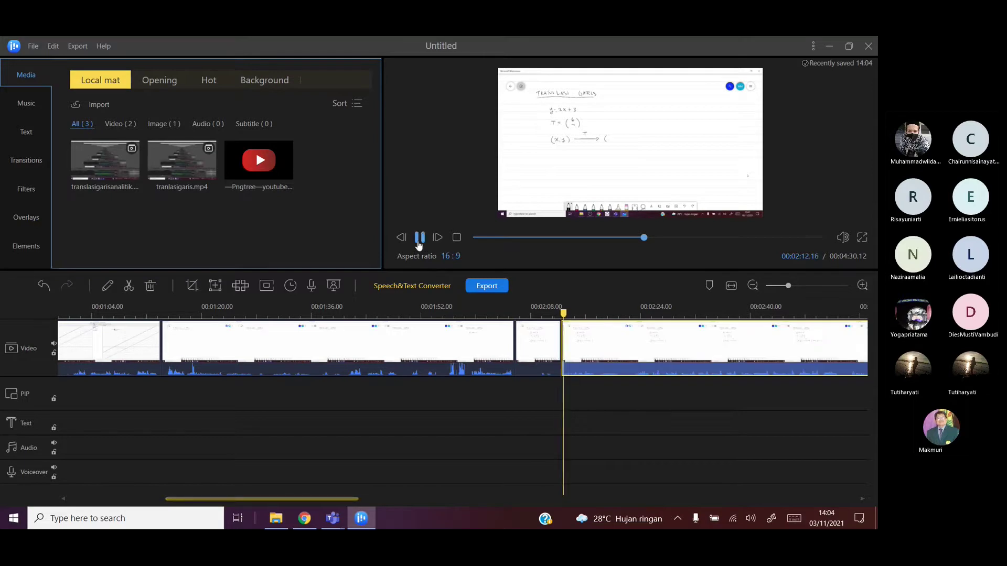
click(419, 239)
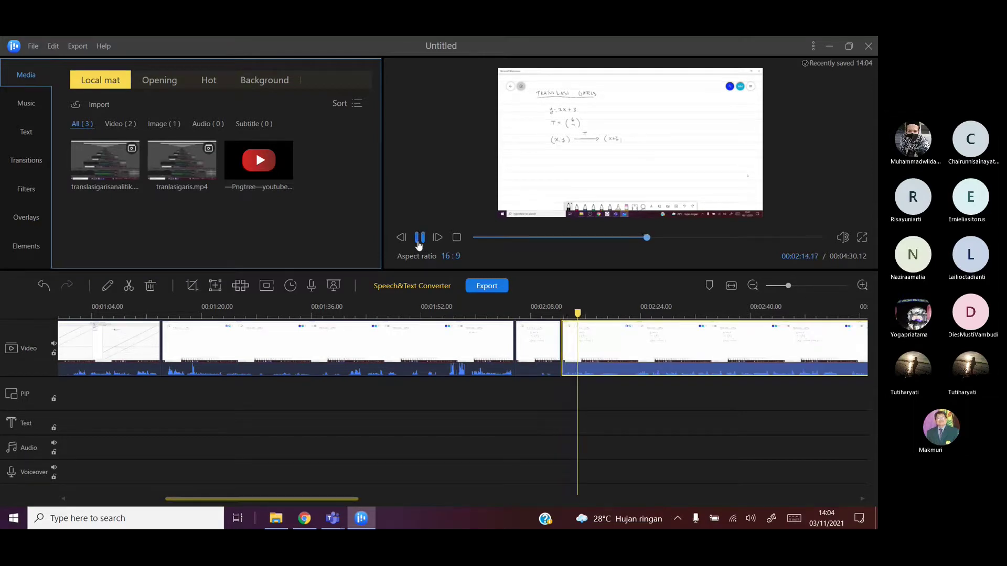
click(525, 350)
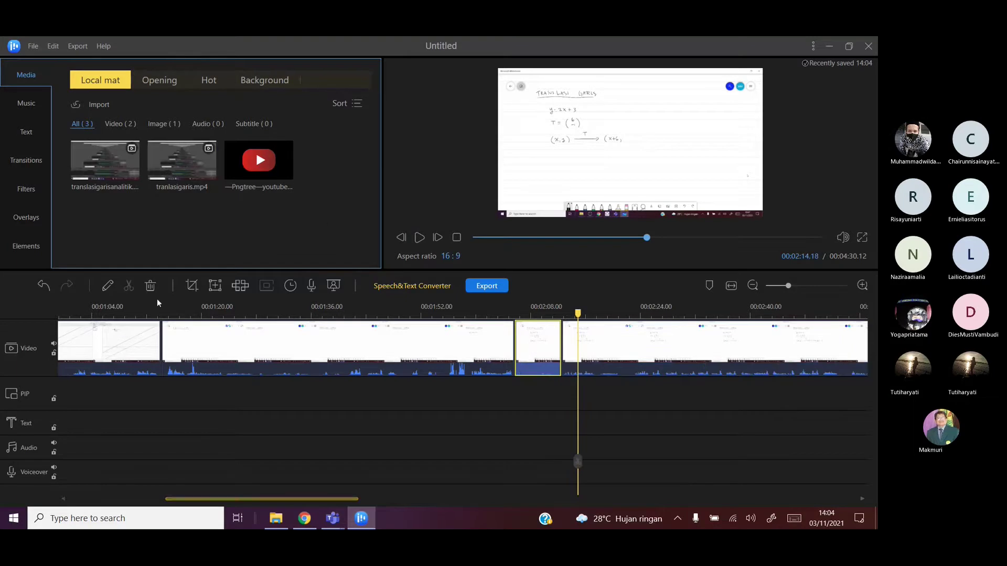
click(150, 285)
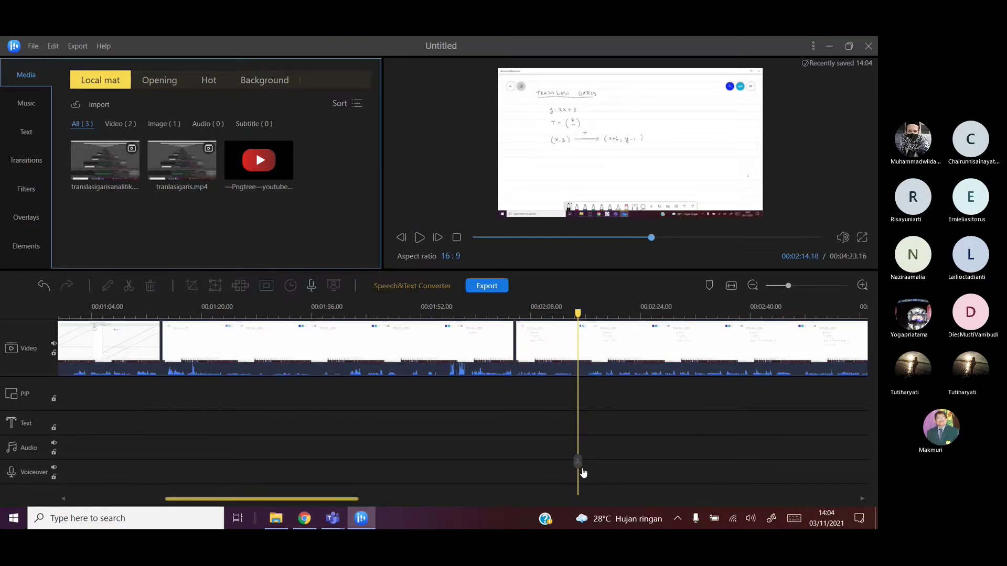
Step: Play the timeline from before the removed pause and replay its last seconds to examine where the whiteboard lesson ends
drag(584, 473, 490, 446)
click(419, 238)
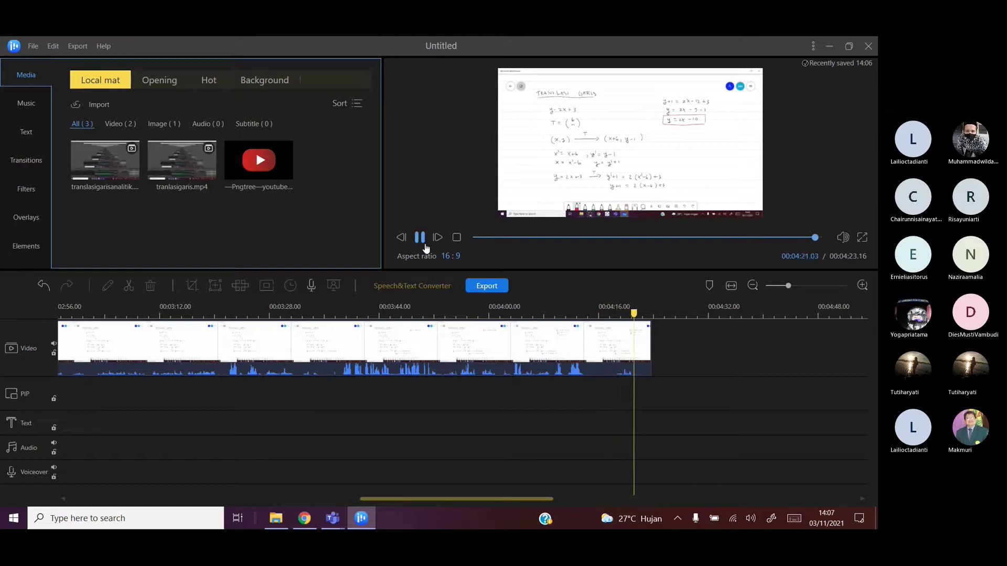
click(421, 238)
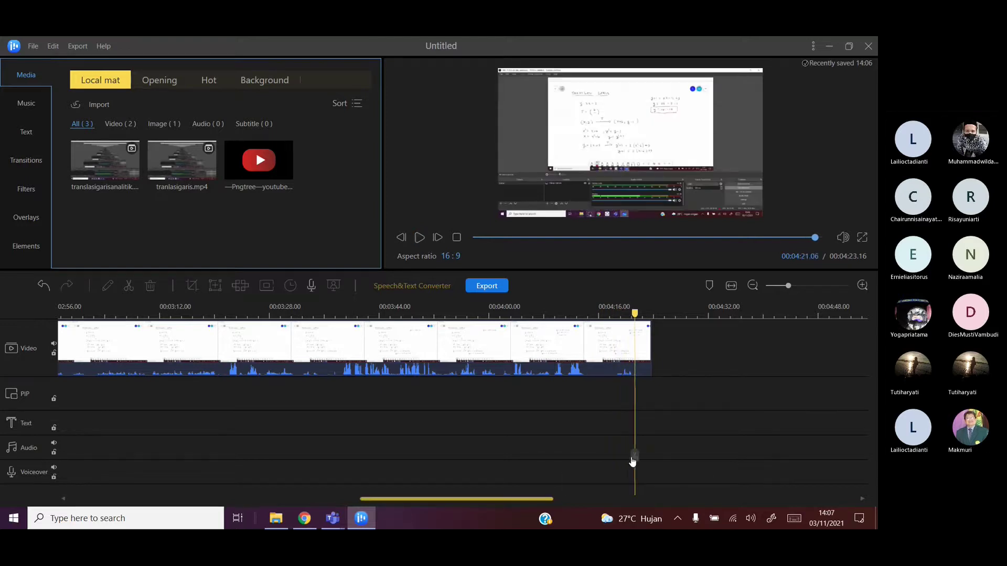
drag(634, 461, 628, 459)
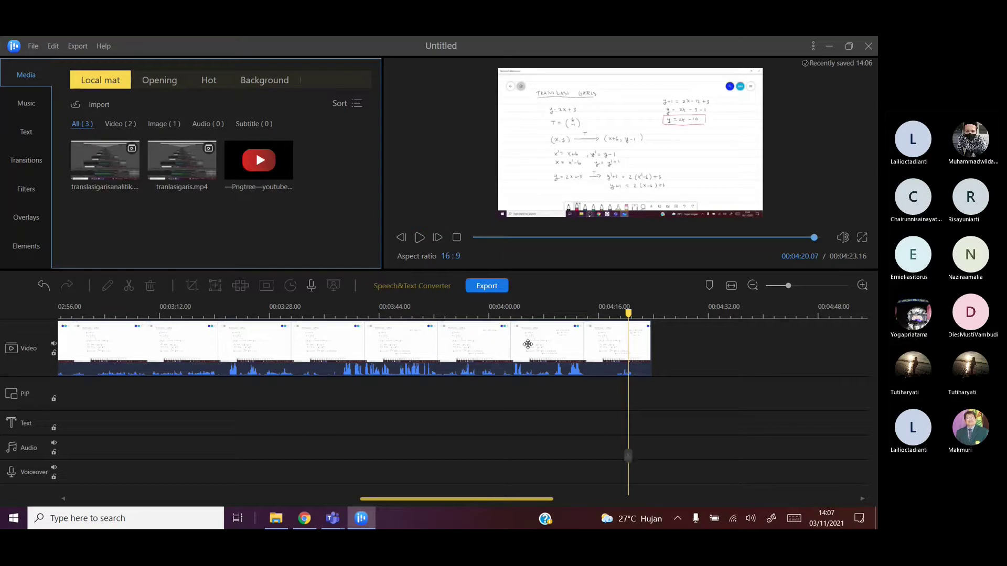
click(418, 239)
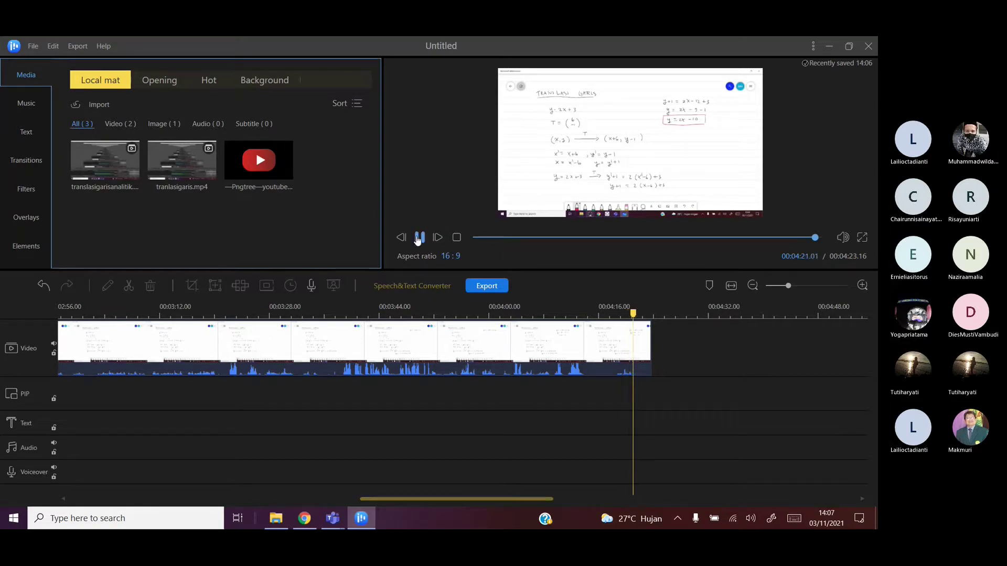
click(418, 238)
drag(640, 456, 593, 464)
click(420, 239)
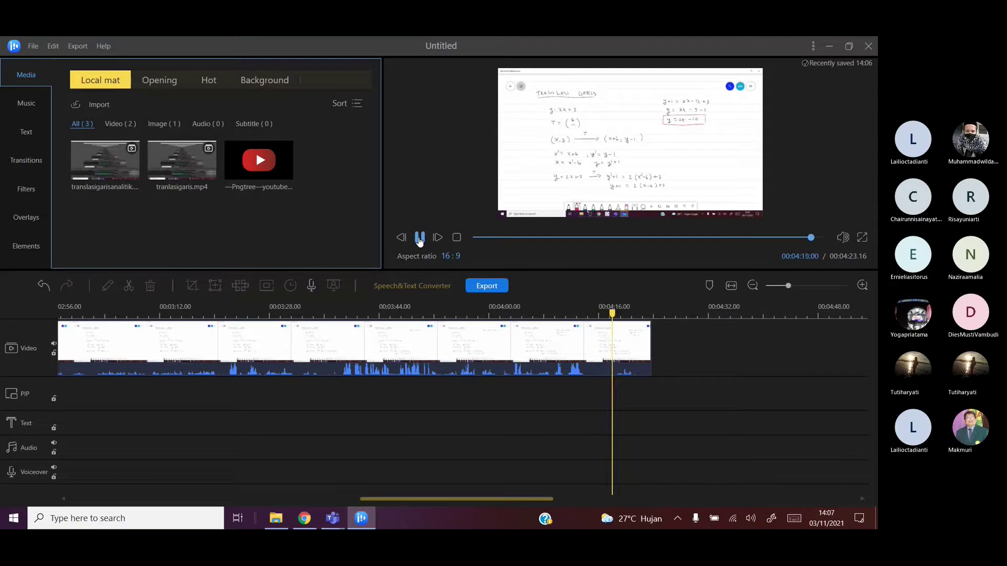
click(419, 238)
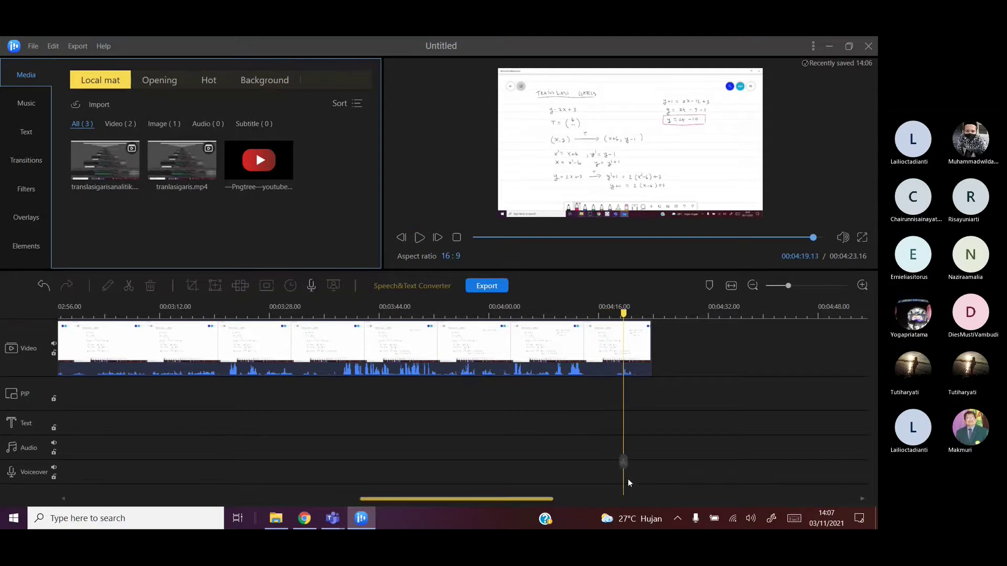
Step: Replay the ending from 00:04:13.16, split translasigarisanalitik.mp4 at 00:04:18.01 and delete its closing piece
drag(624, 464, 583, 460)
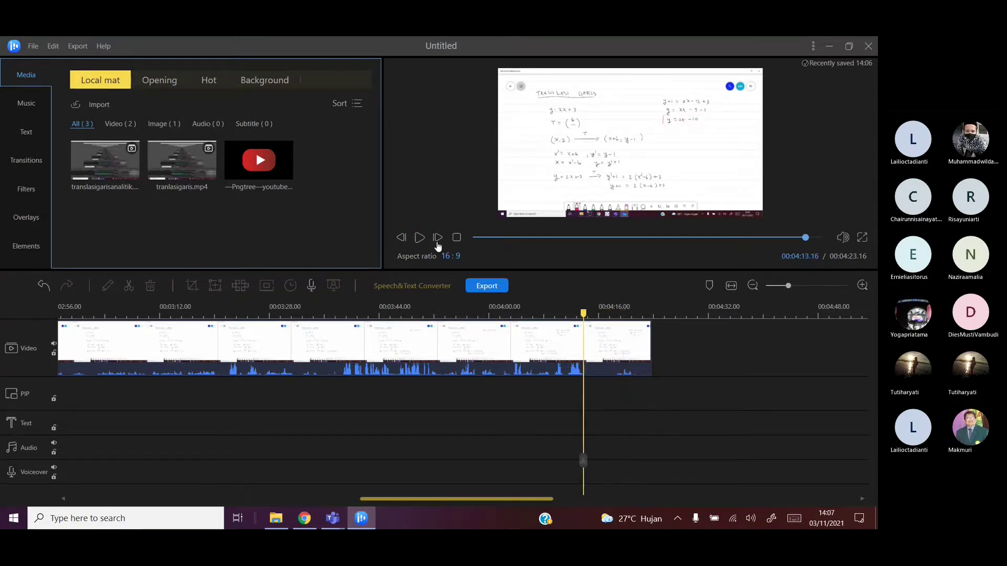
click(419, 239)
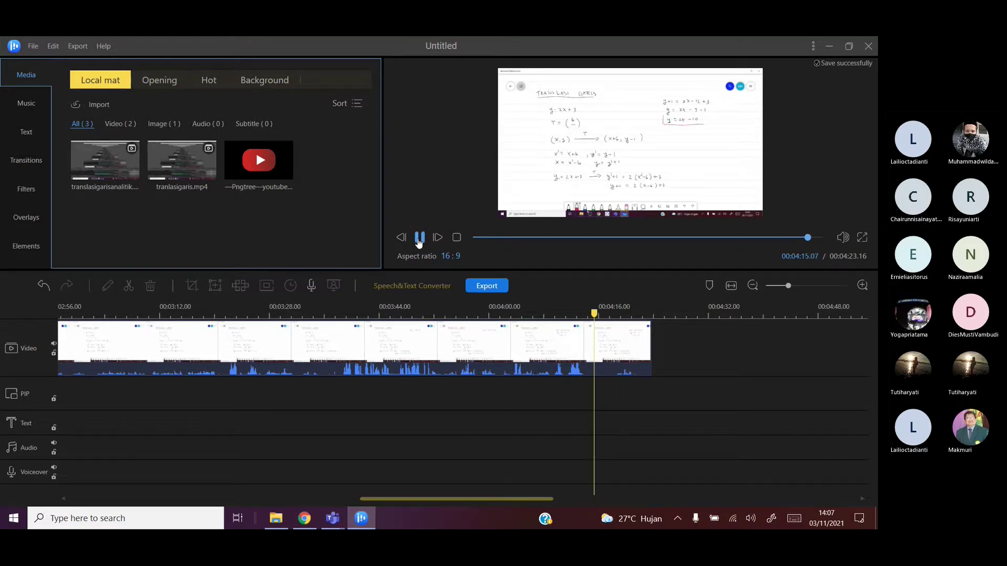
click(419, 239)
click(419, 239)
key(space)
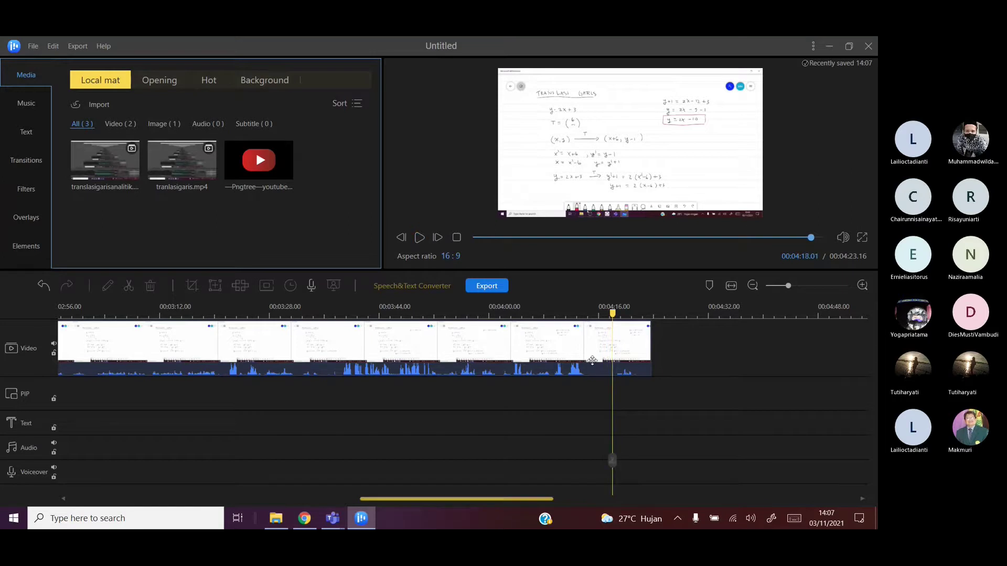
click(593, 356)
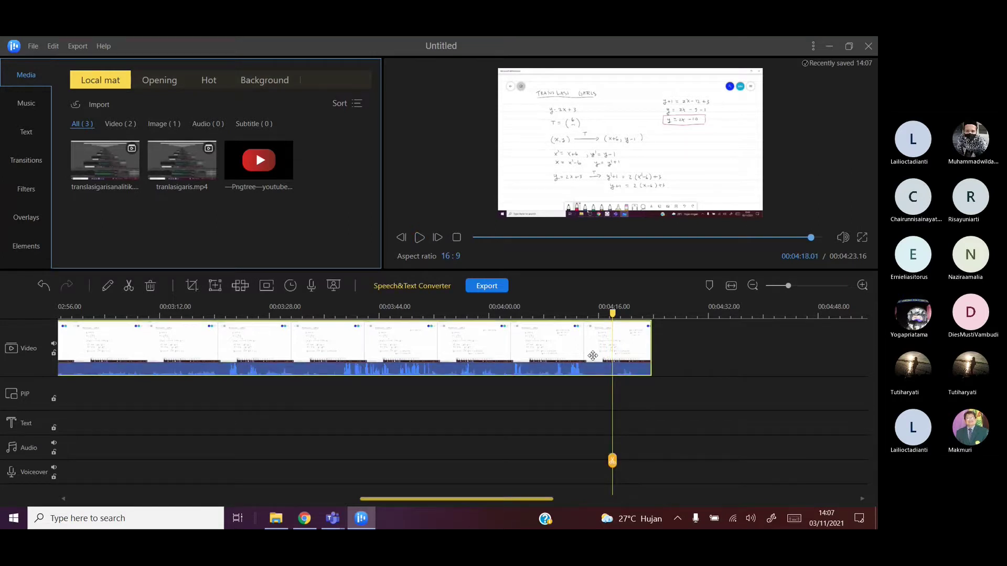
click(129, 286)
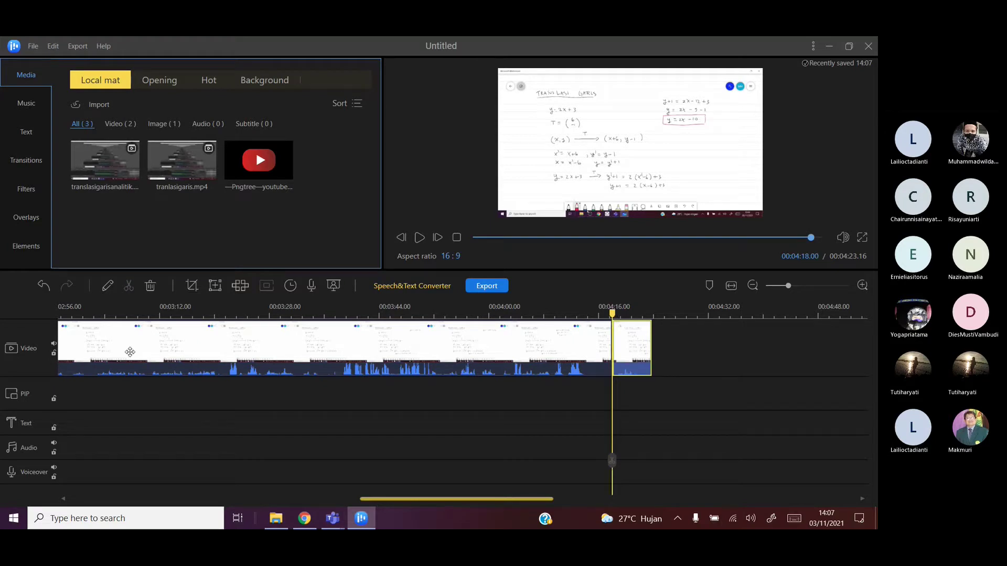
click(150, 286)
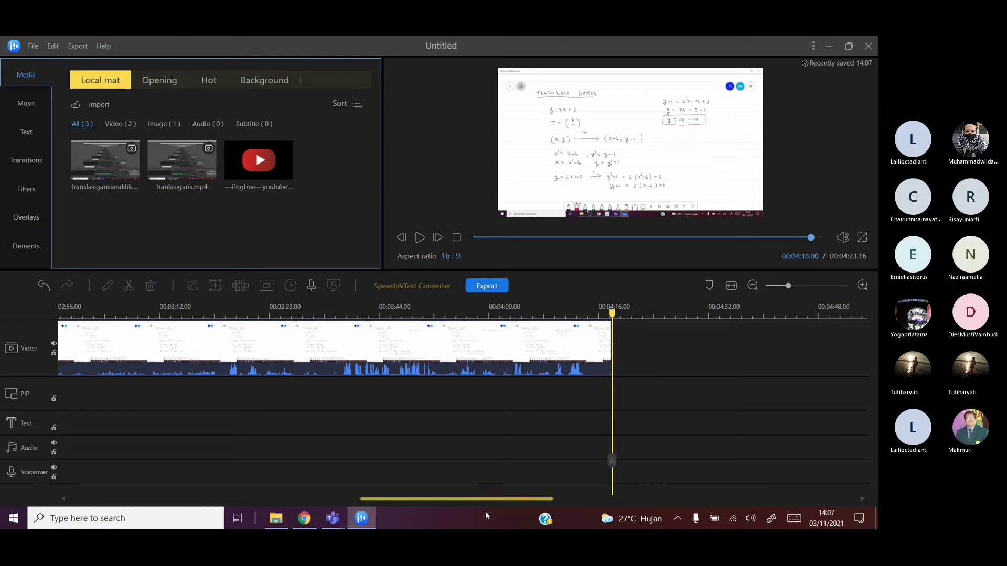
Step: Return the playhead to the start and place the YouTube logo image at the beginning of the first PIP track
click(456, 238)
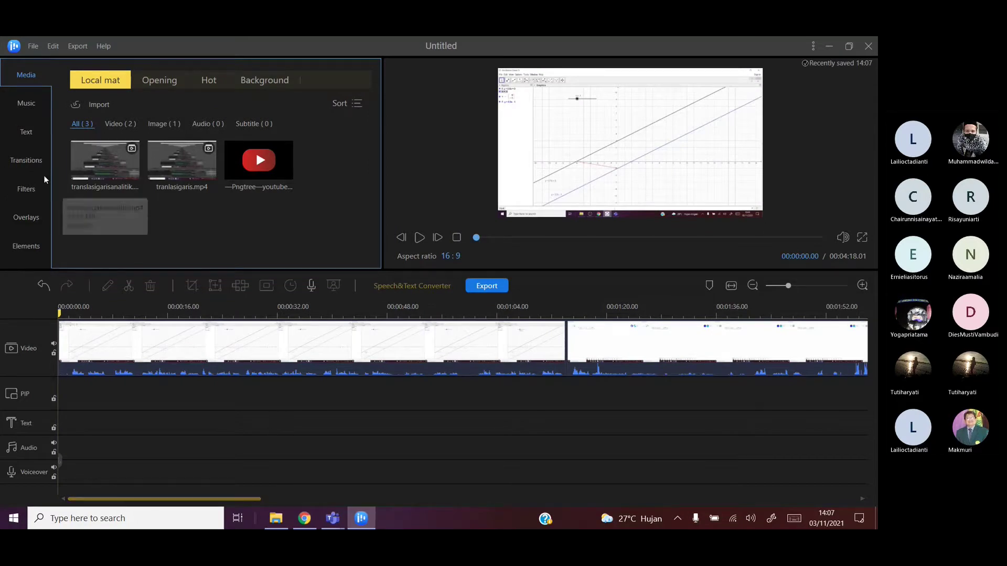
mouse_move(272, 173)
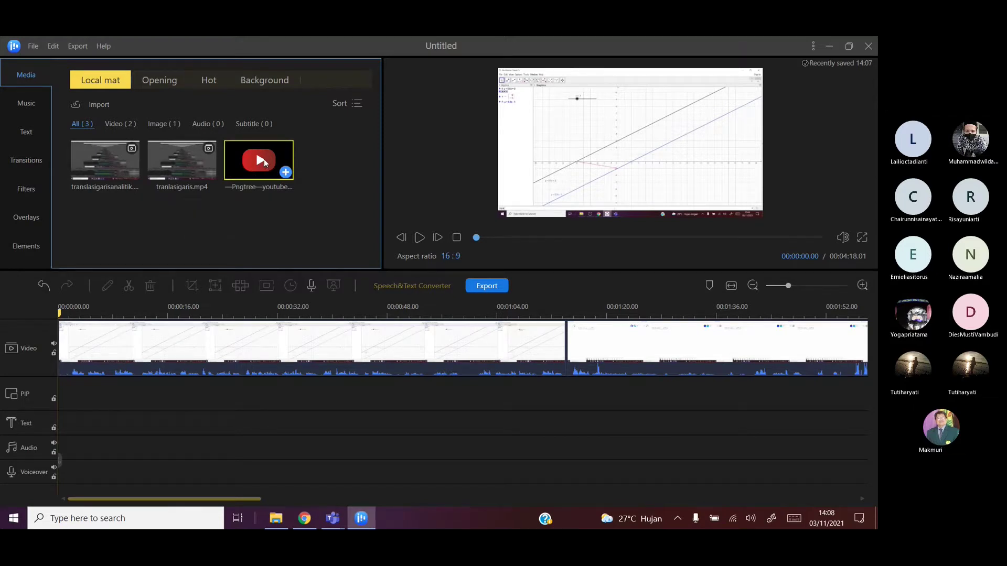
drag(263, 159, 63, 399)
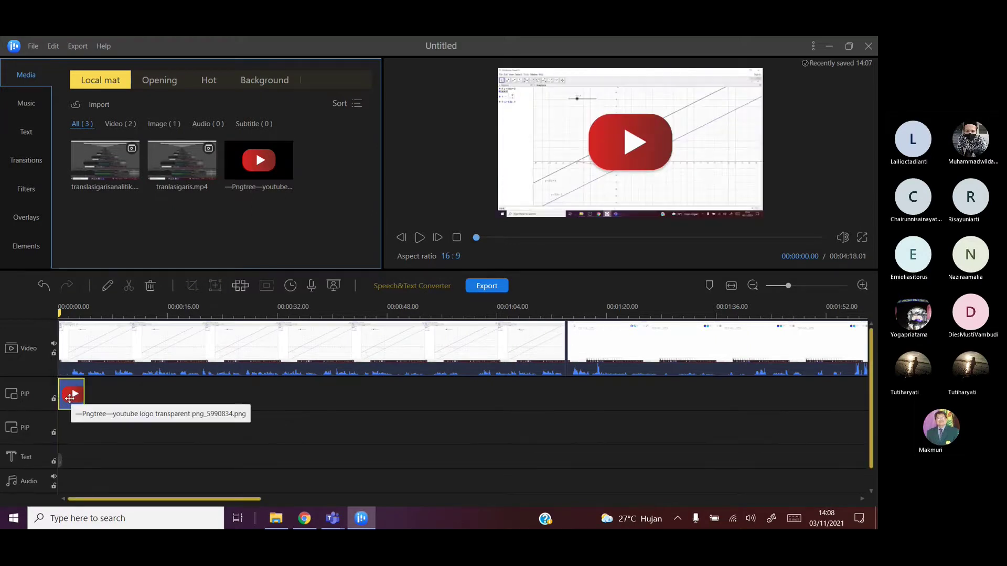
Step: Shrink the YouTube logo overlay, place it in the lower-left corner of the video frame and preview it in full screen
double_click(69, 399)
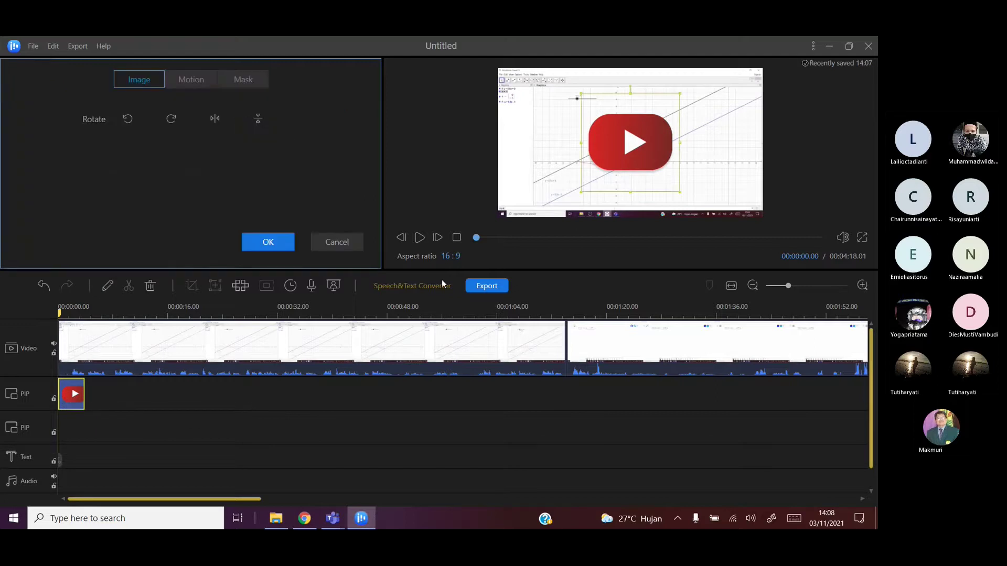
drag(652, 113, 572, 128)
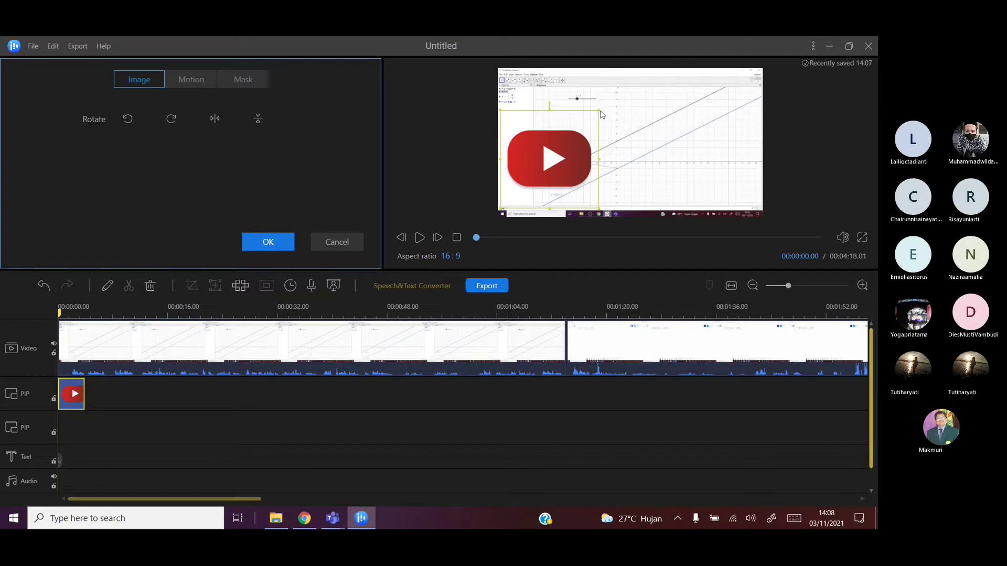
drag(600, 111, 617, 110)
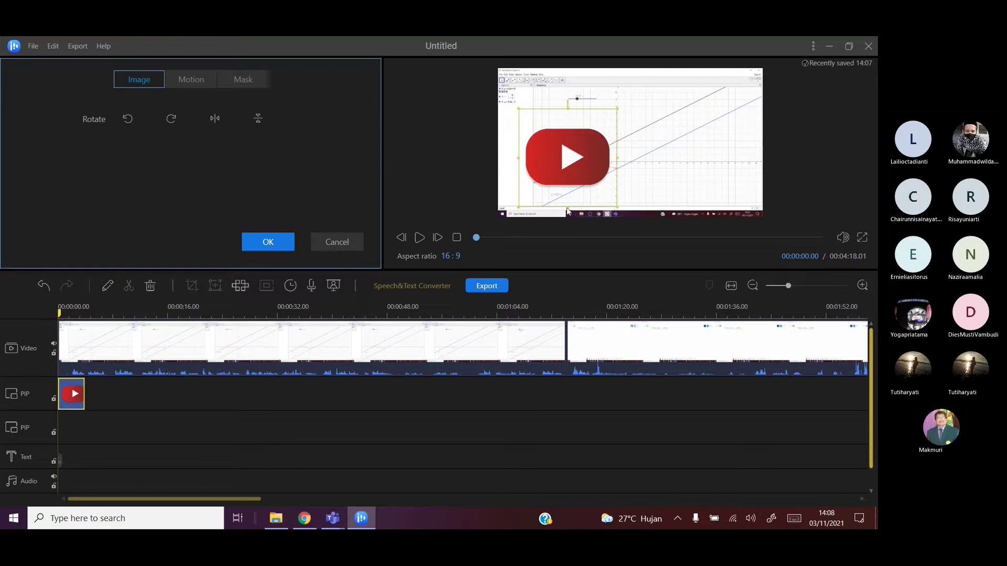
drag(567, 207, 575, 153)
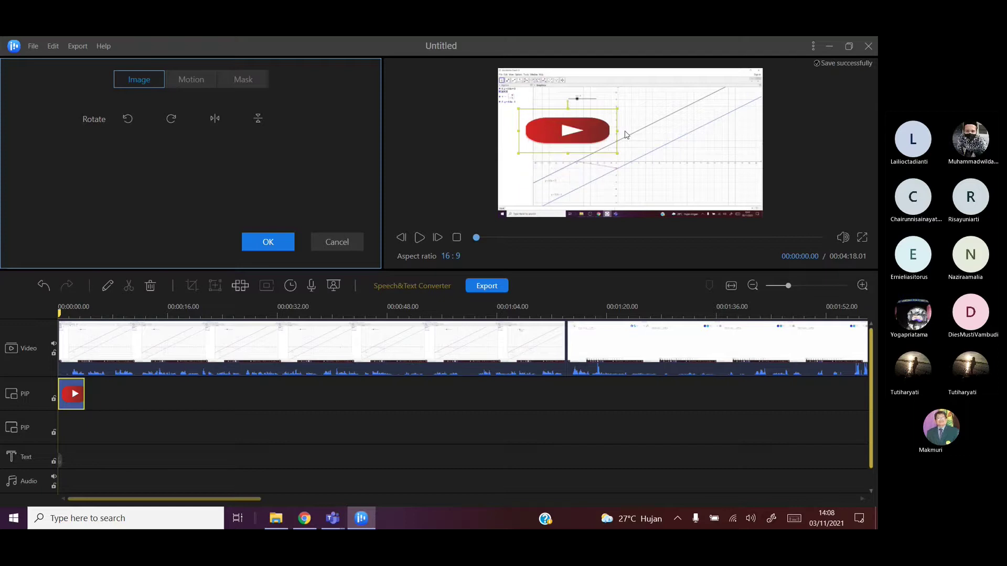
drag(619, 136, 514, 195)
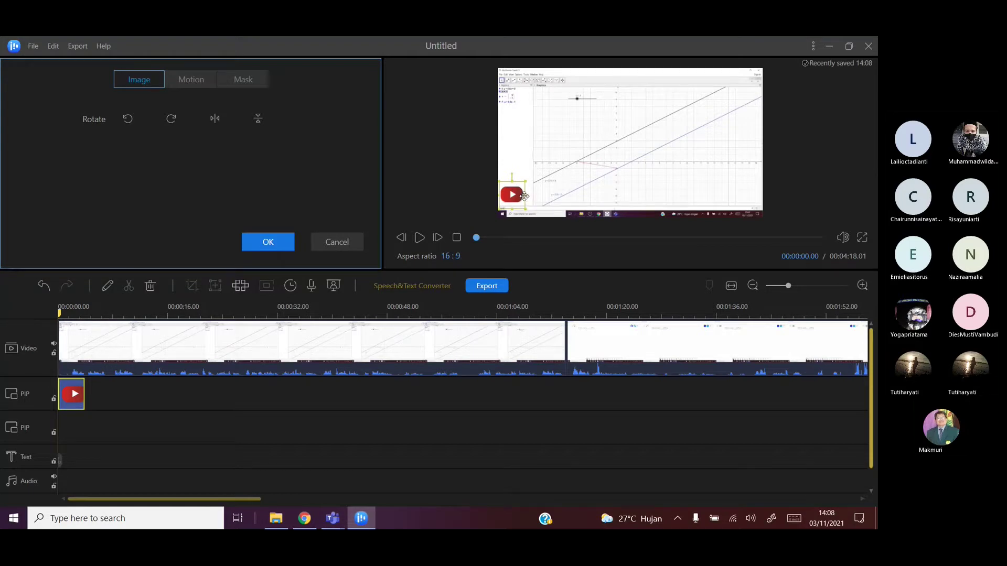
click(860, 241)
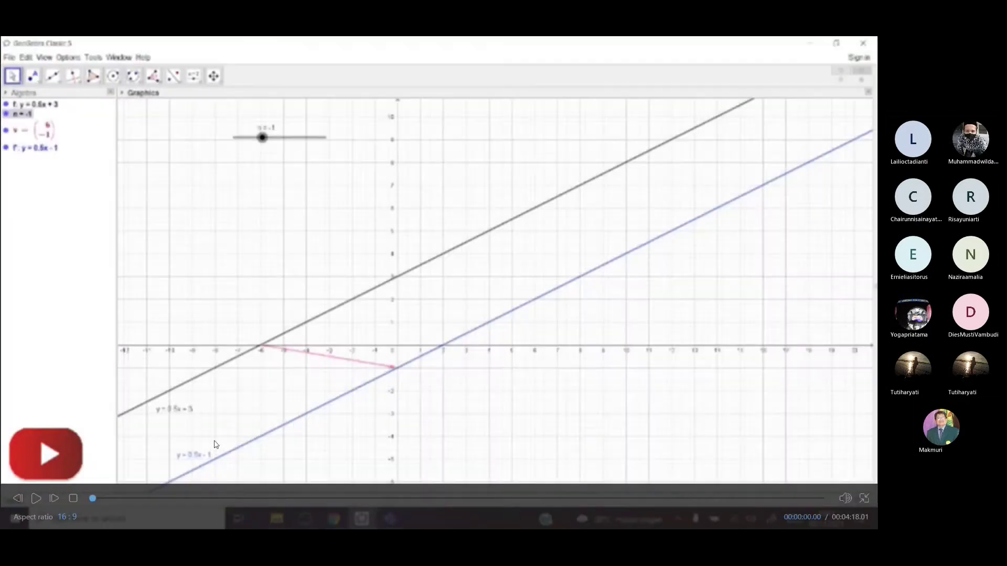
Step: Confirm the YouTube logo's placement and add a TextNoStyle title at the start of the first text track
click(863, 499)
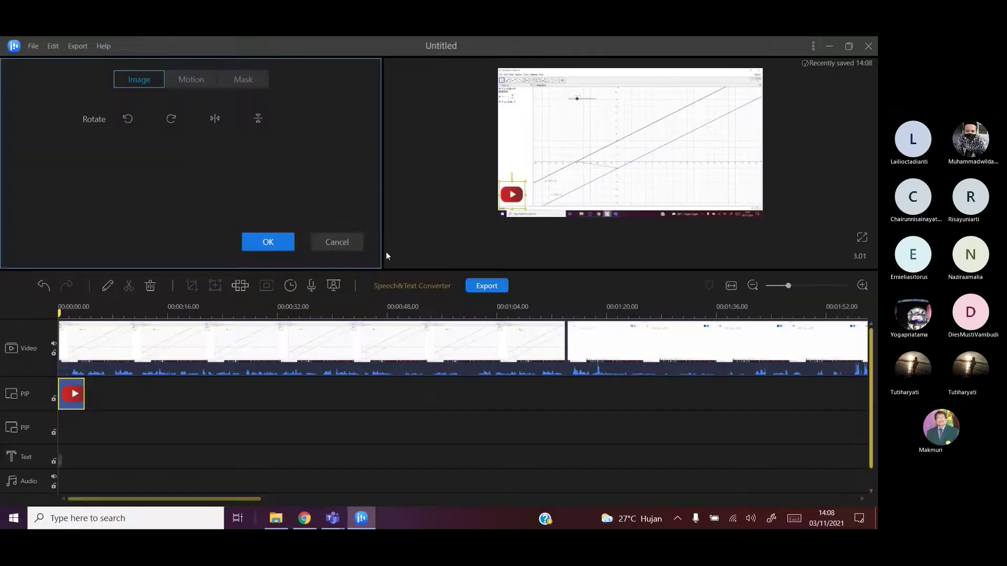
click(282, 245)
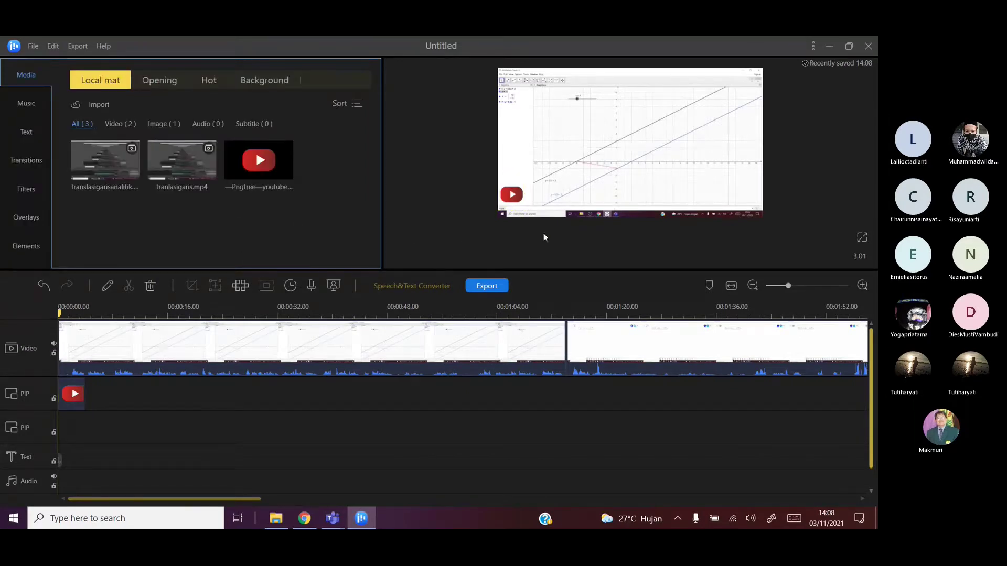
click(31, 134)
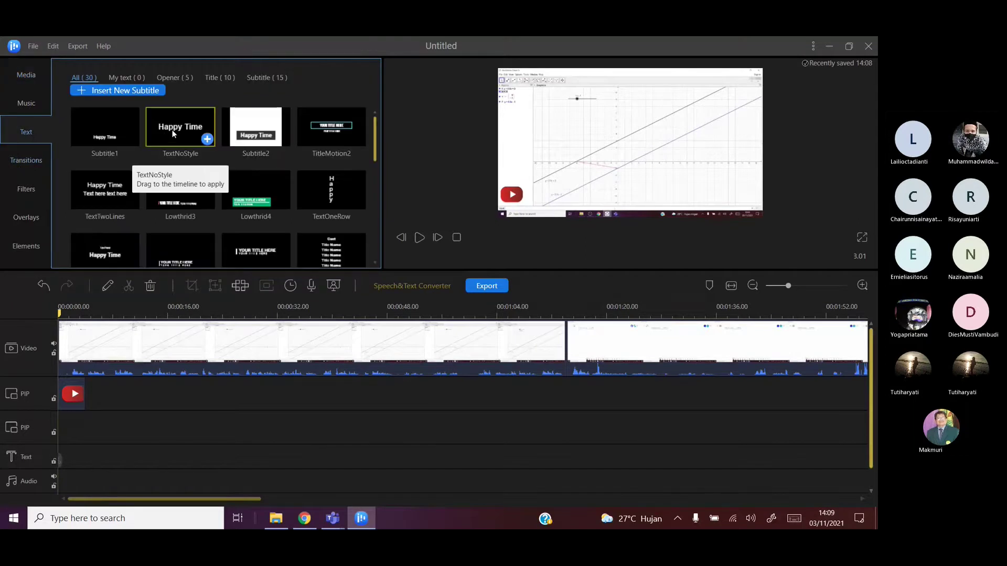
drag(172, 130, 61, 452)
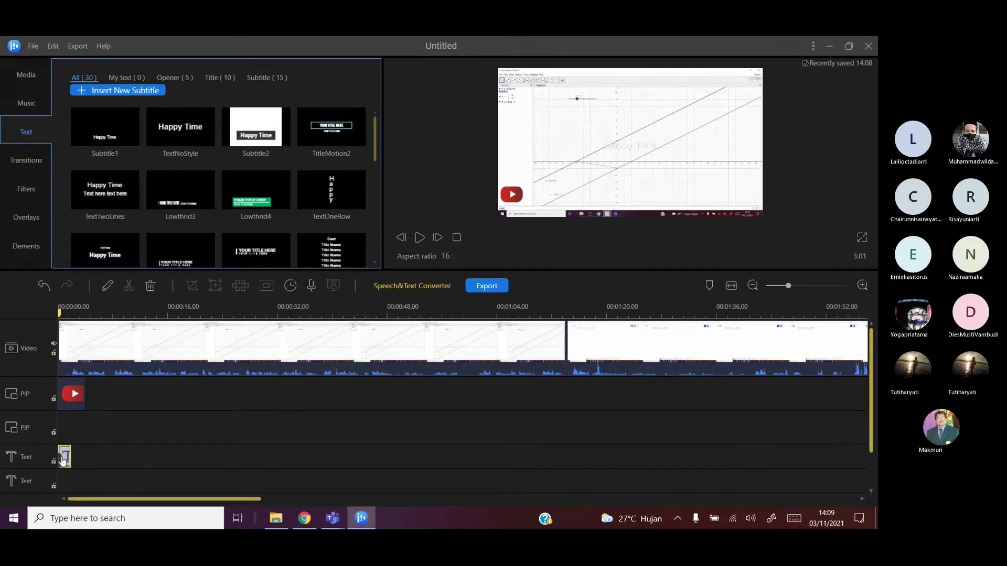
click(184, 131)
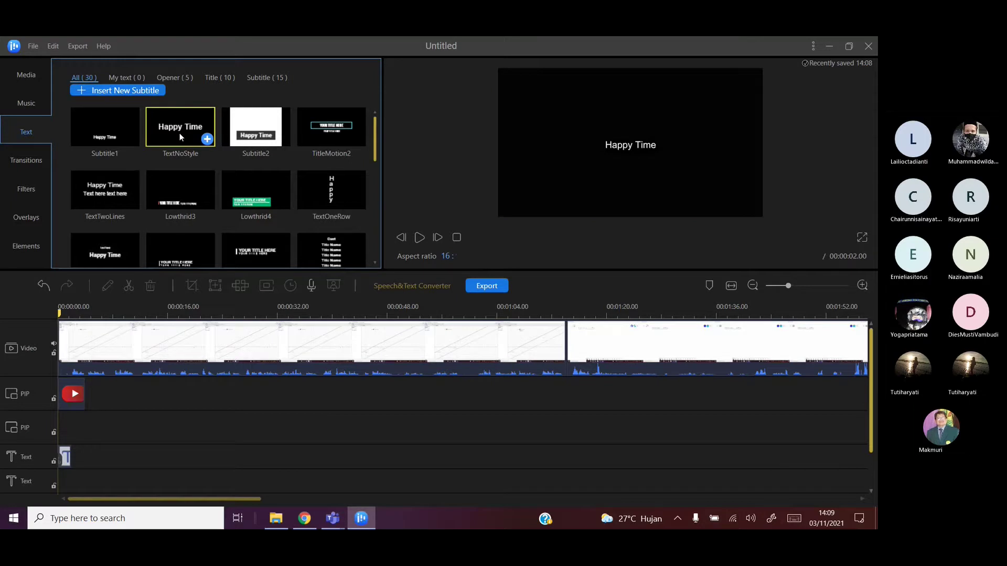
Step: Replace the title's sample text with the channel name and apply the black text preset with a white stroke
double_click(64, 457)
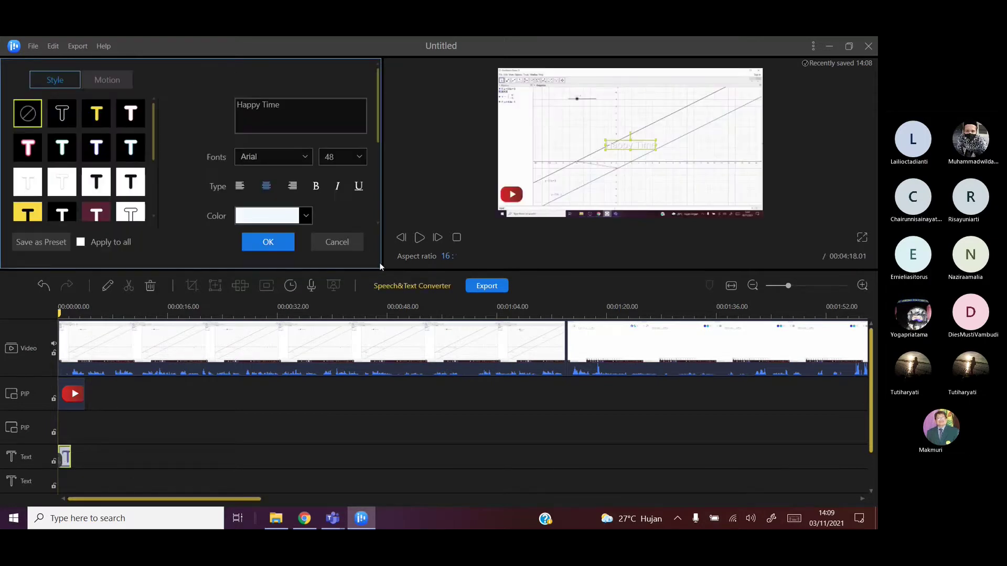
drag(294, 105, 231, 111)
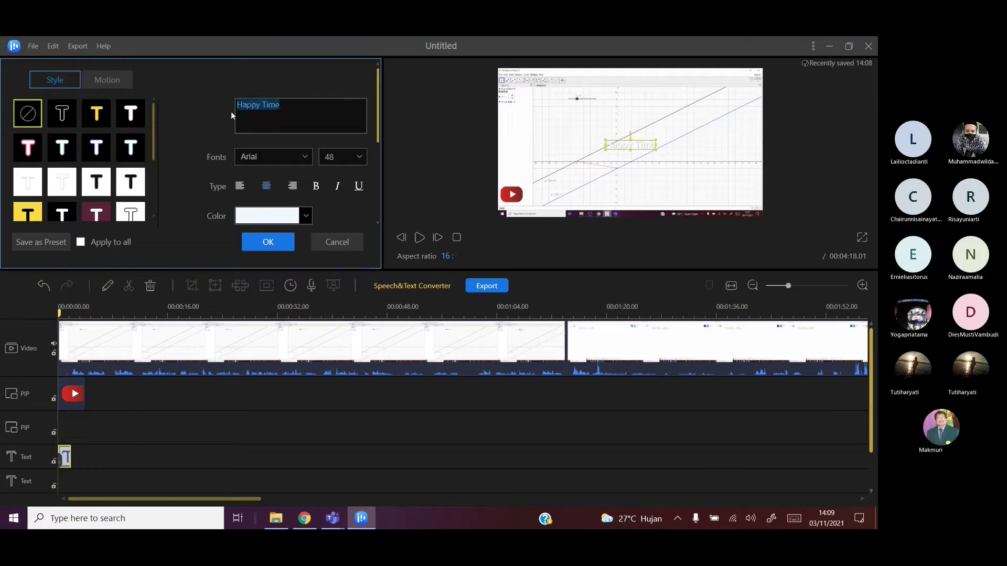
text(mak)
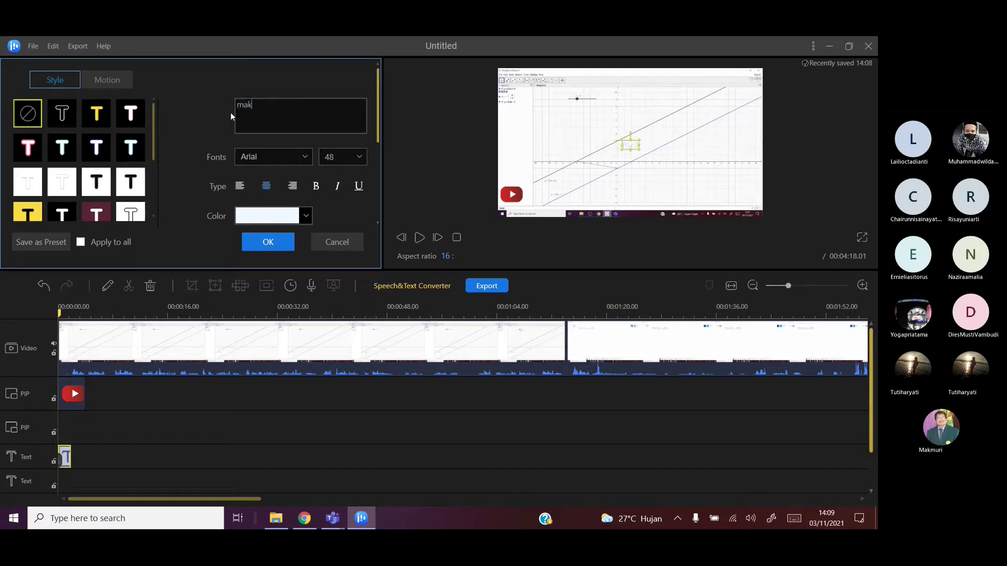
text(muri max)
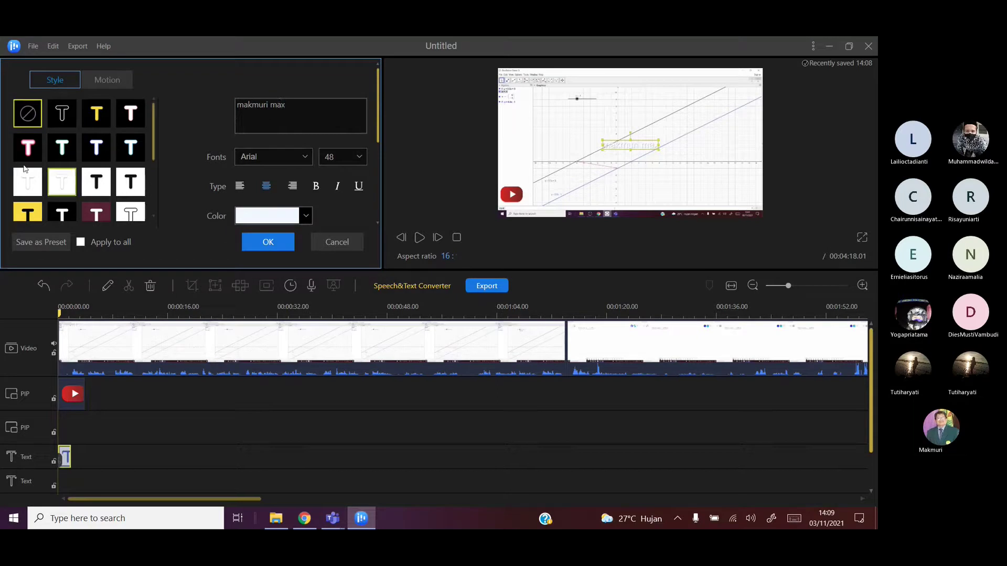
click(68, 115)
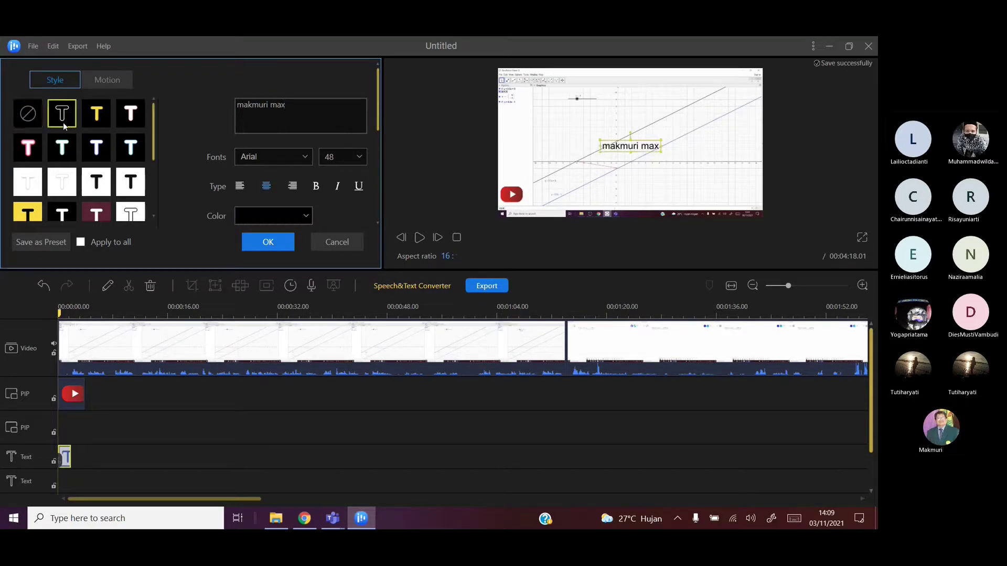
Step: Set the channel title's stroke colour to dark red and its text colour to medium grey
mouse_move(378, 115)
mouse_down()
mouse_move(385, 202)
mouse_move(389, 168)
mouse_up()
scroll(307, 199, up, 1)
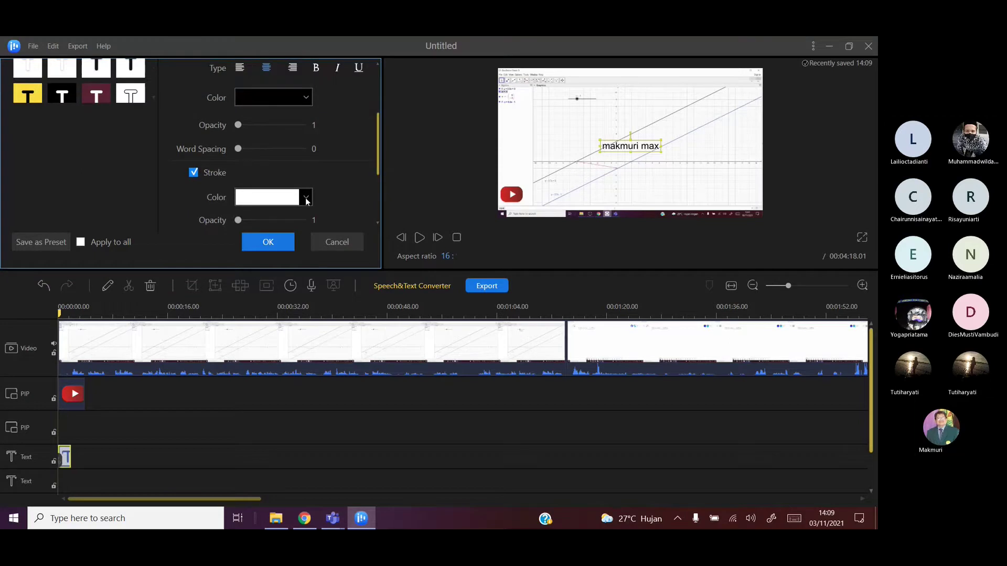
click(305, 198)
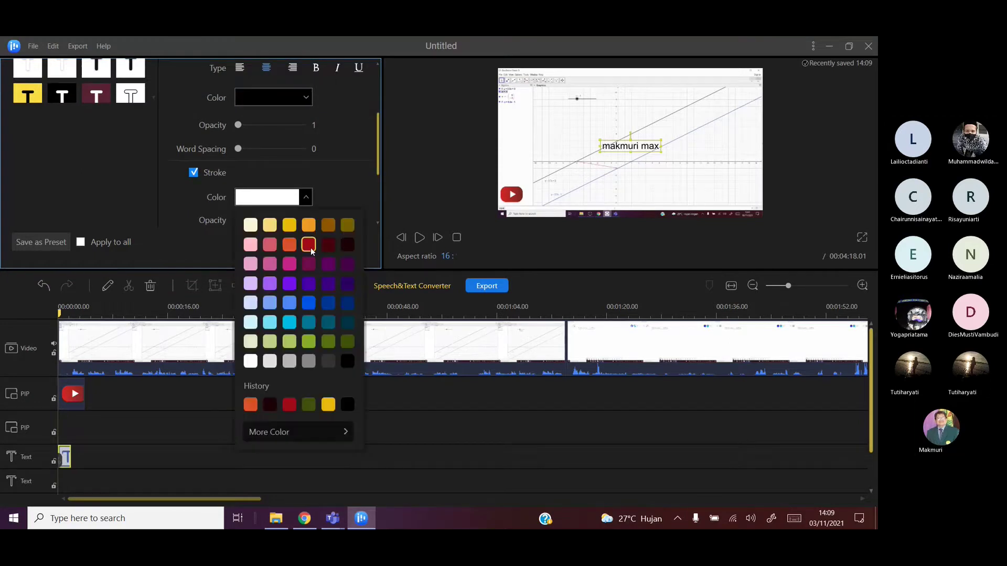
click(309, 245)
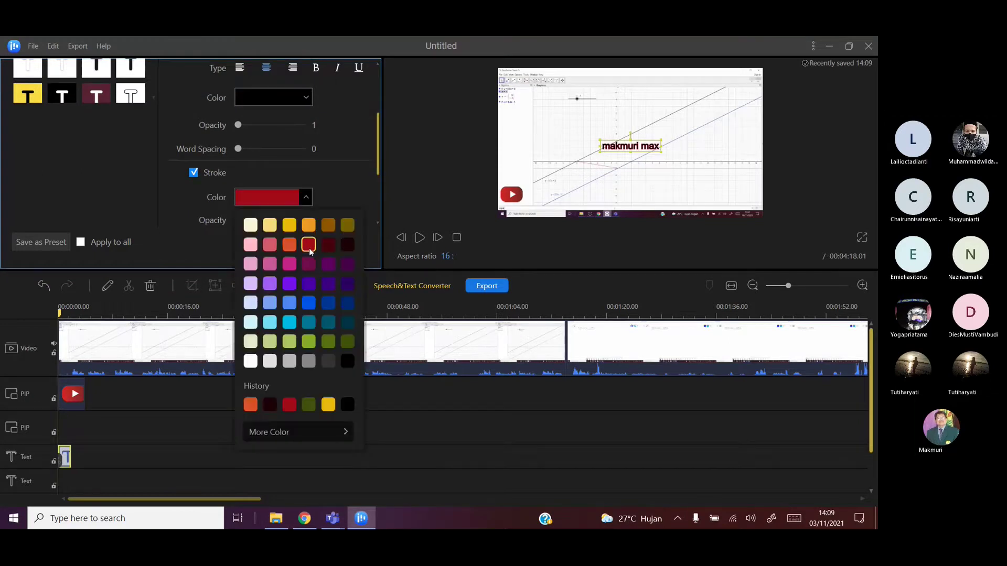
click(305, 99)
click(306, 99)
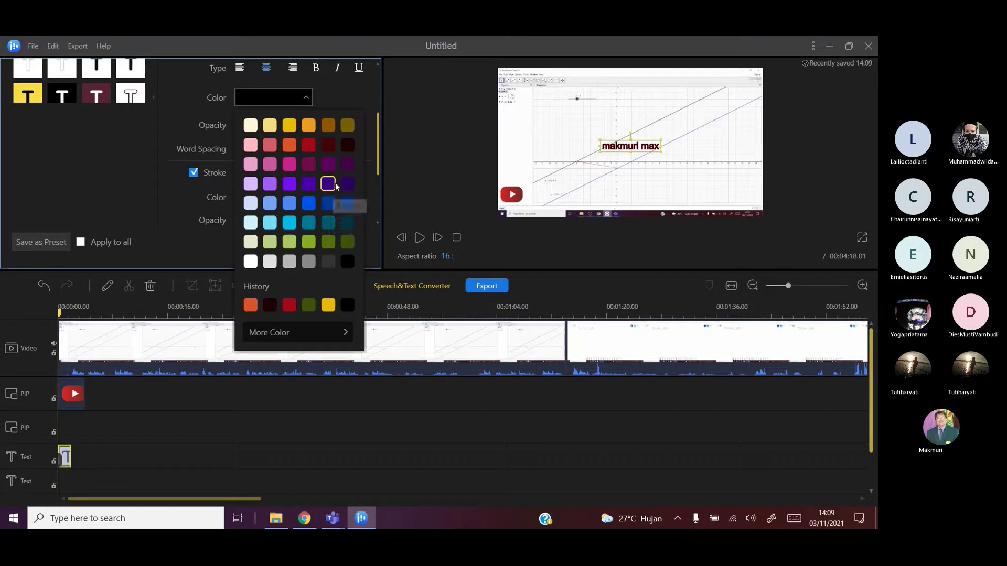
click(308, 261)
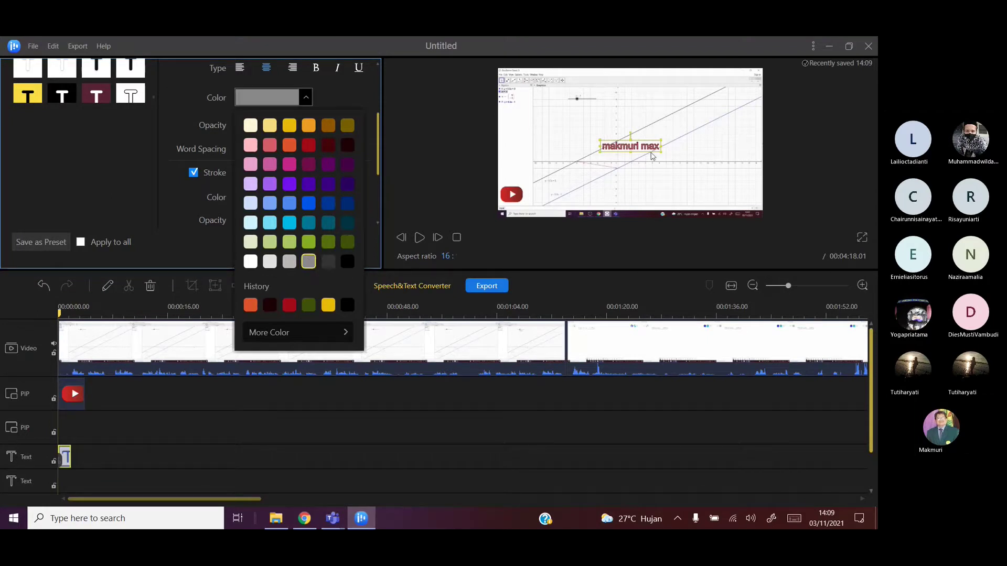
Step: Place the channel title in the lower-right corner of the video frame and the YouTube logo directly to its left
drag(639, 145, 734, 195)
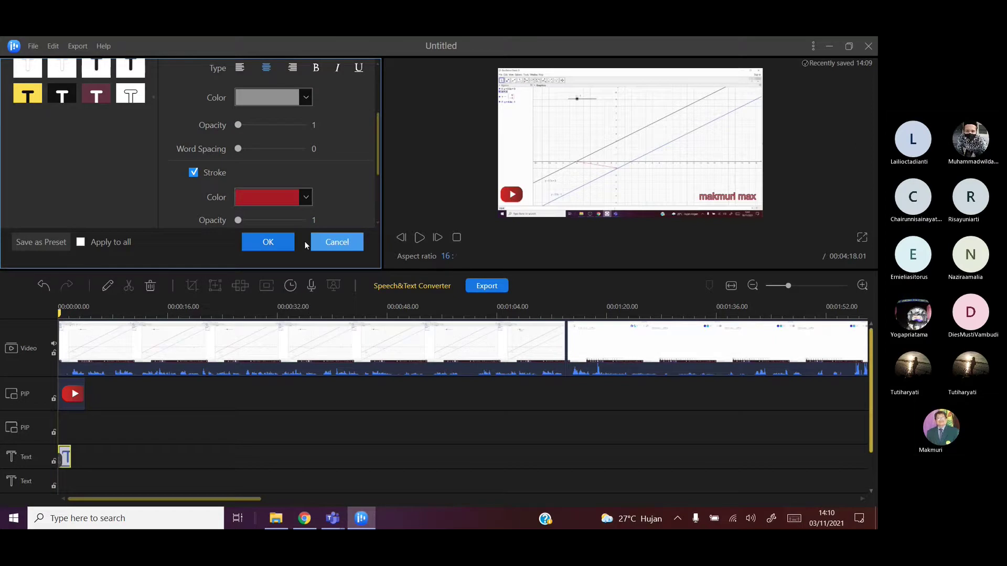
click(270, 244)
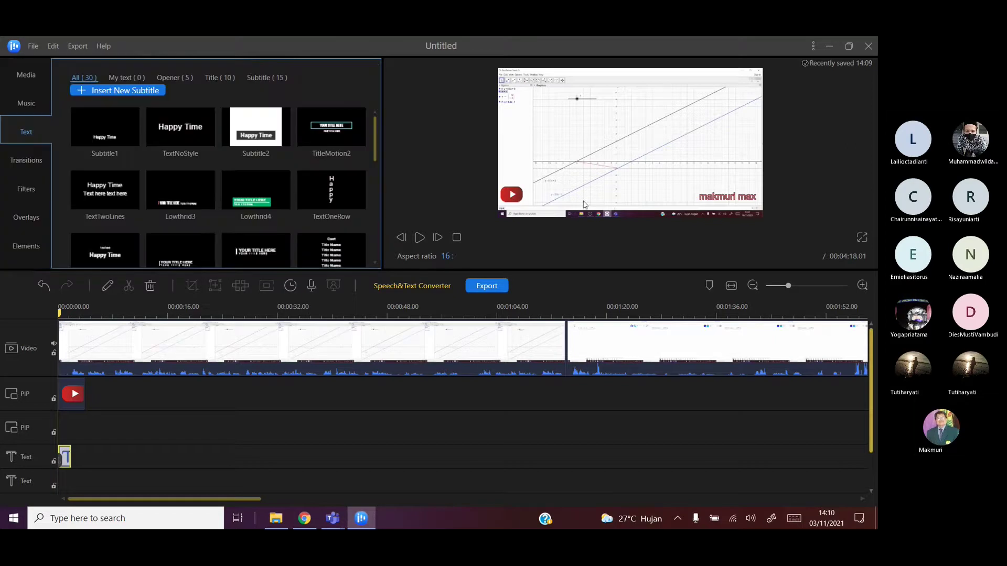
click(74, 394)
drag(508, 192, 678, 197)
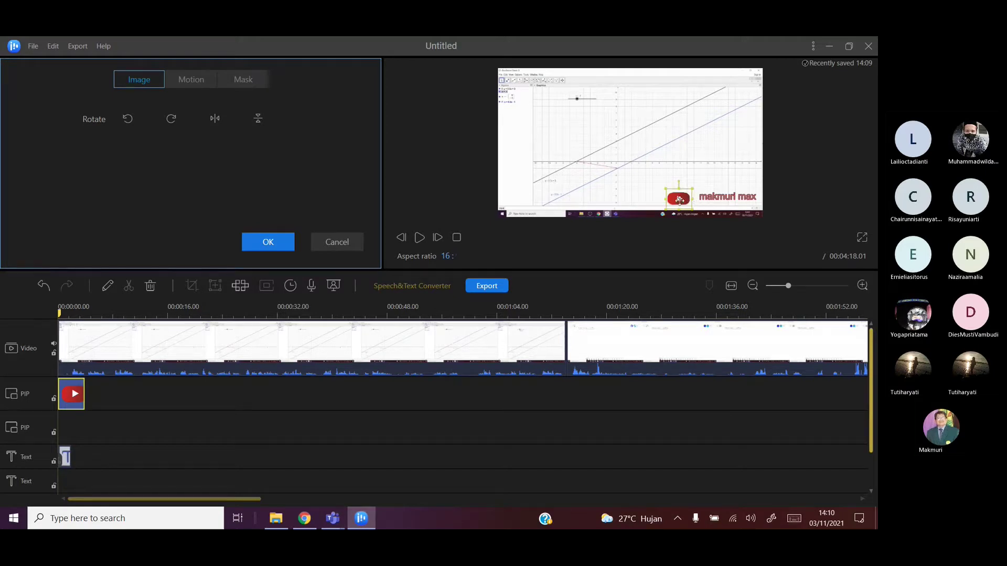
drag(679, 201, 686, 197)
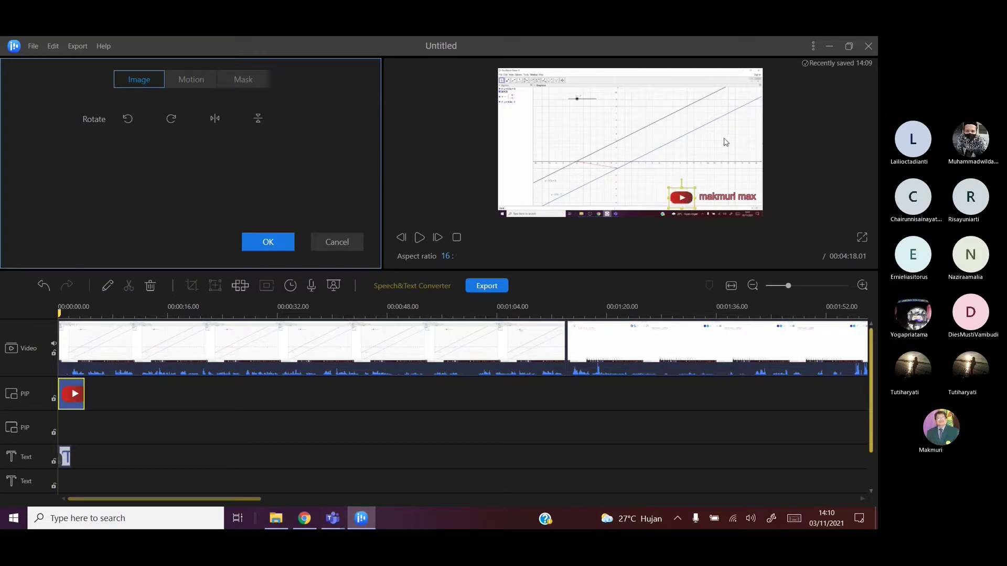
click(268, 242)
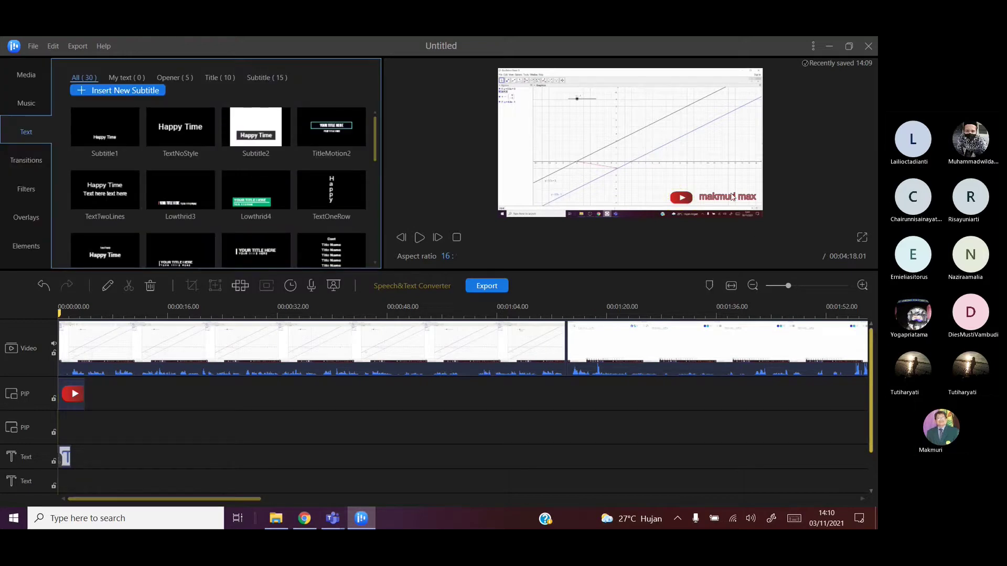
click(66, 457)
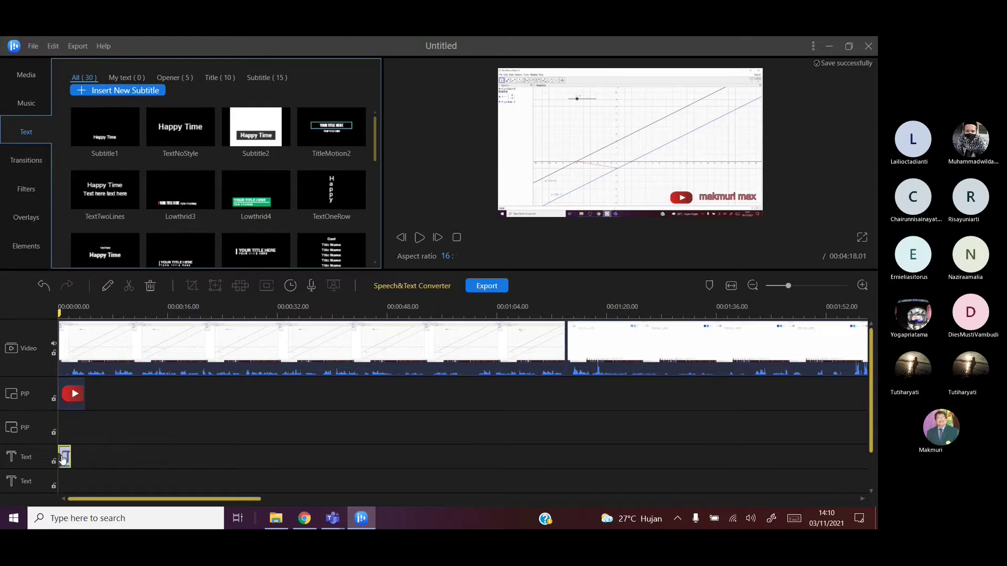
double_click(64, 456)
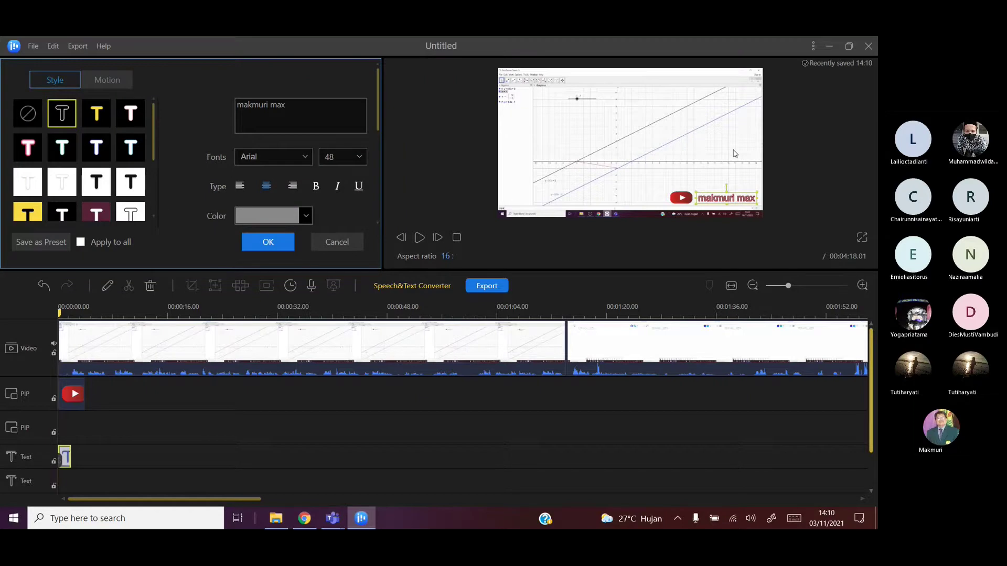
click(283, 247)
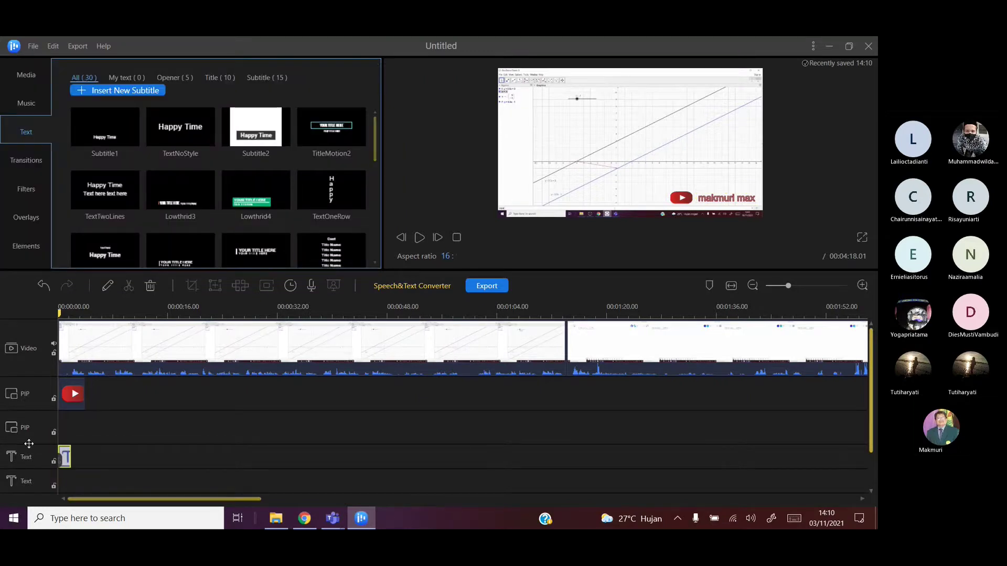
Step: Extend the YouTube logo and channel title to the end of the first video clip, and preview the result from the start in full screen
click(69, 394)
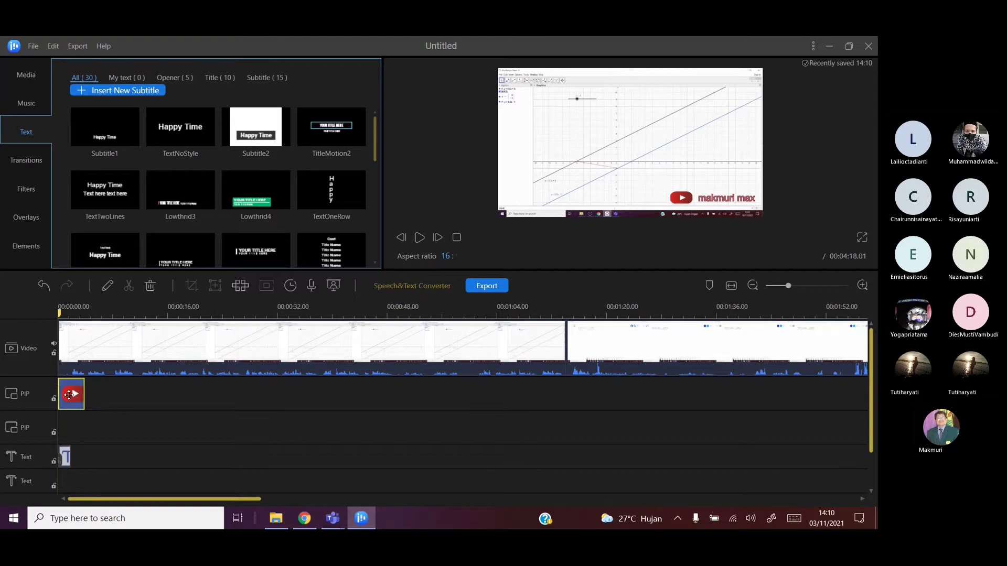
drag(85, 395, 561, 414)
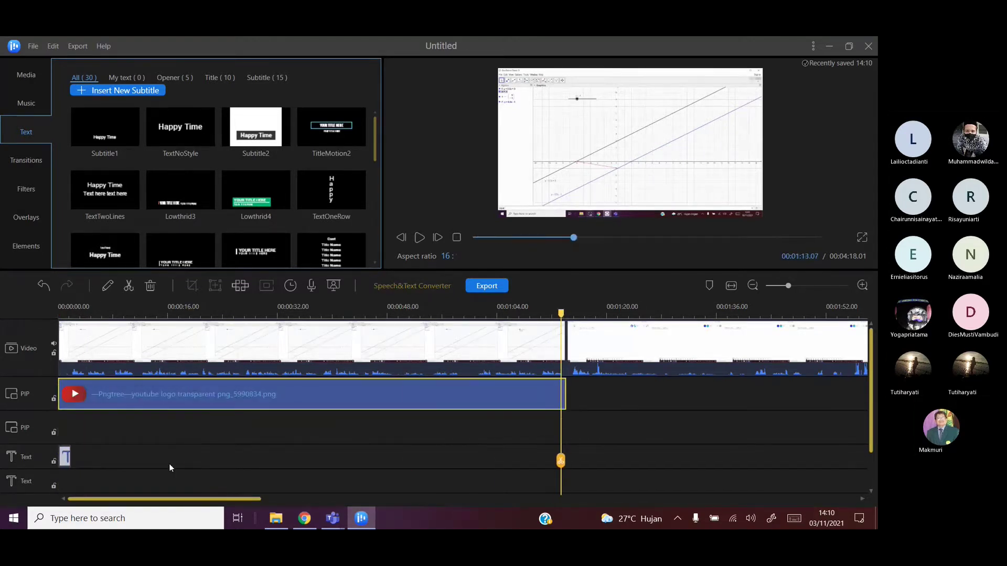
click(63, 454)
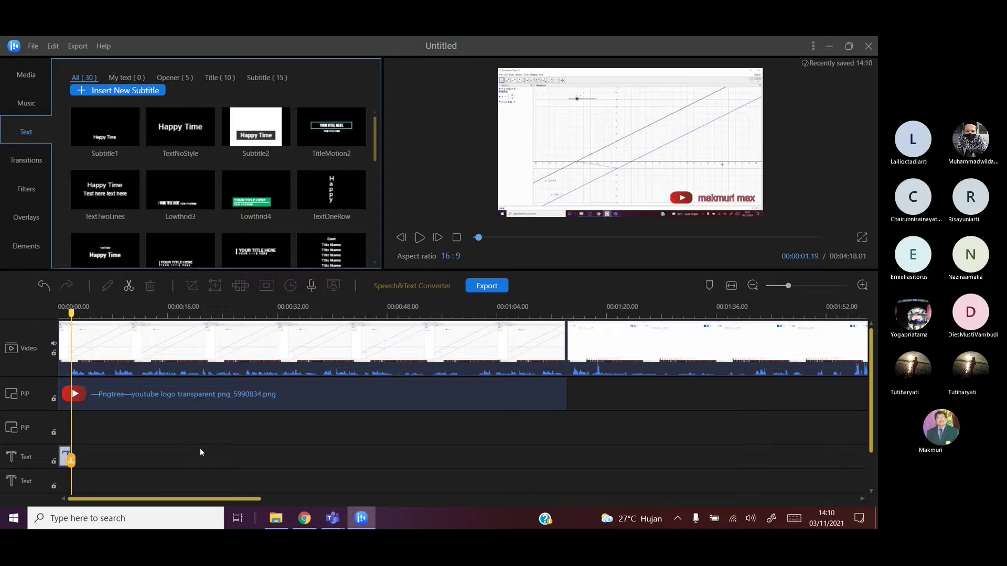
drag(64, 447, 566, 450)
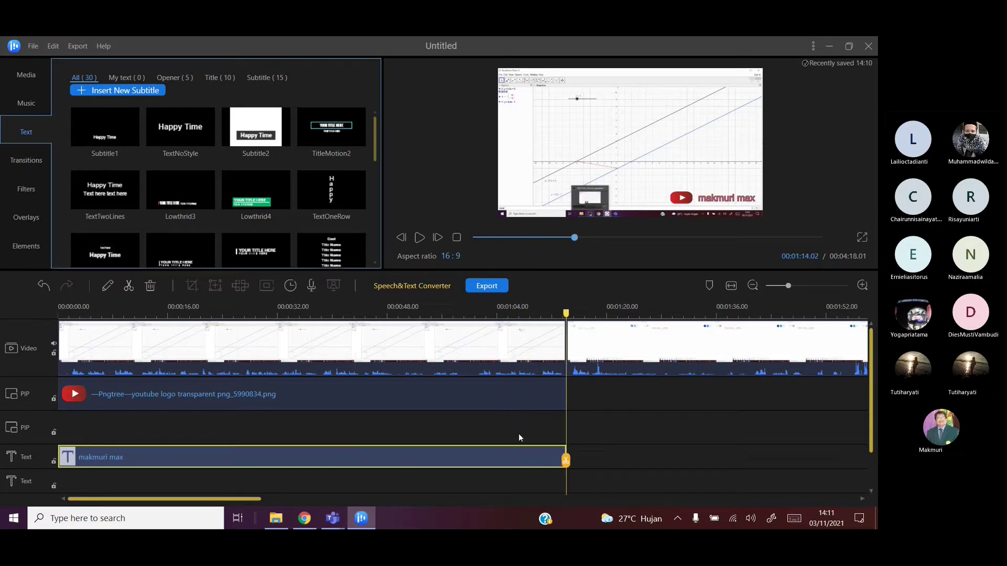
click(456, 238)
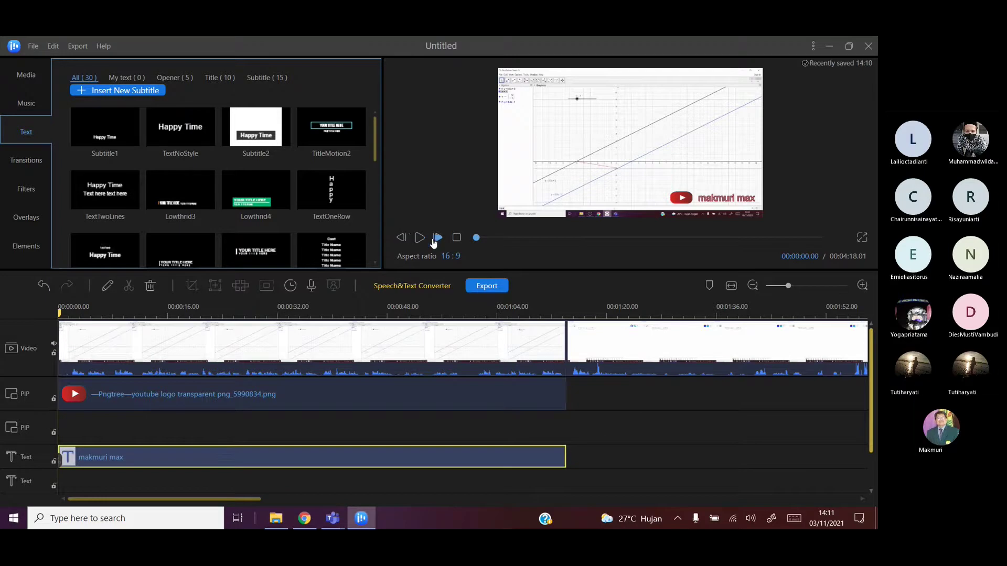
click(862, 239)
key(space)
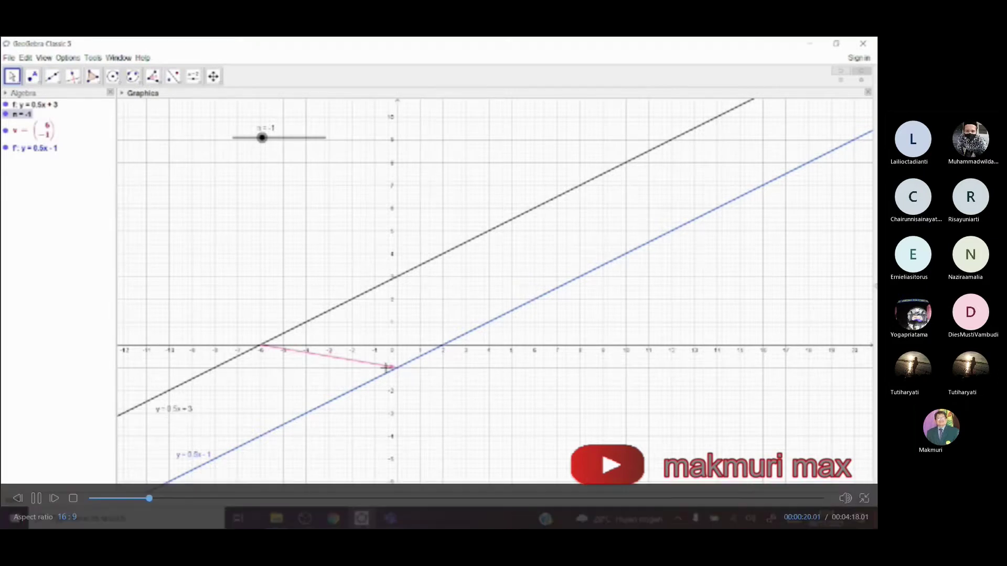
click(36, 504)
click(864, 499)
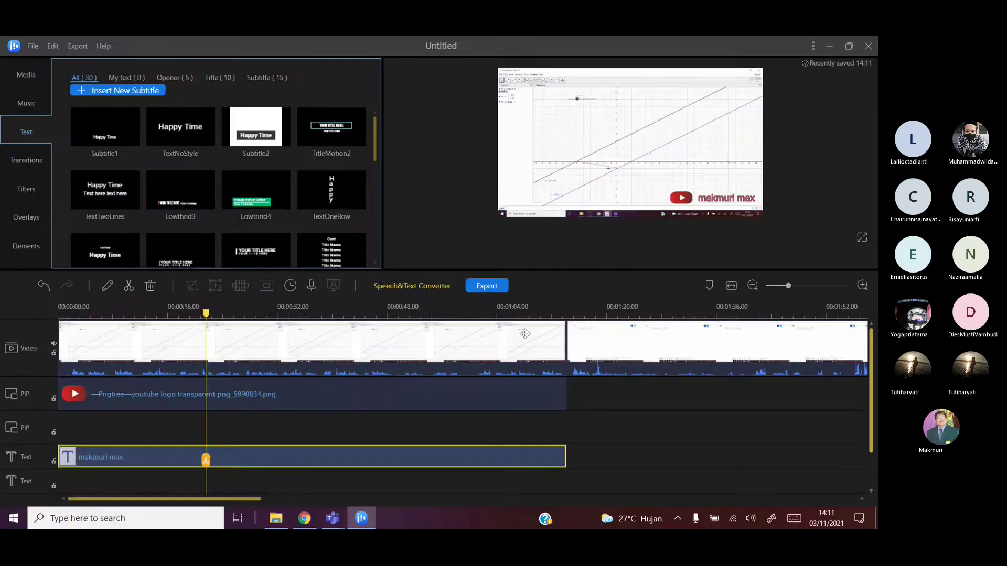
Step: Add the TitleMotion2 title at the video's start on the empty text track and set its main line to "Translasi Garis"
click(336, 435)
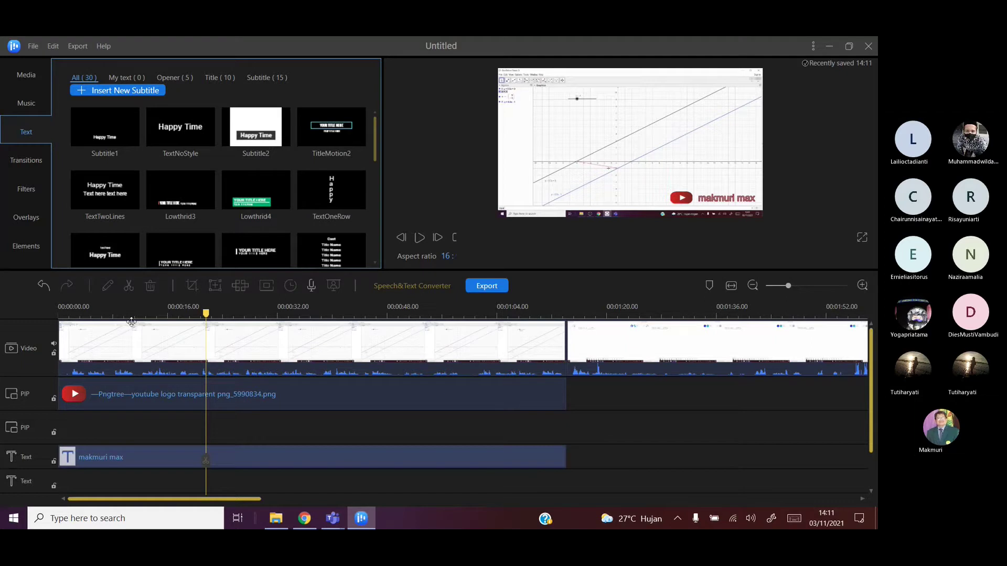
mouse_move(186, 132)
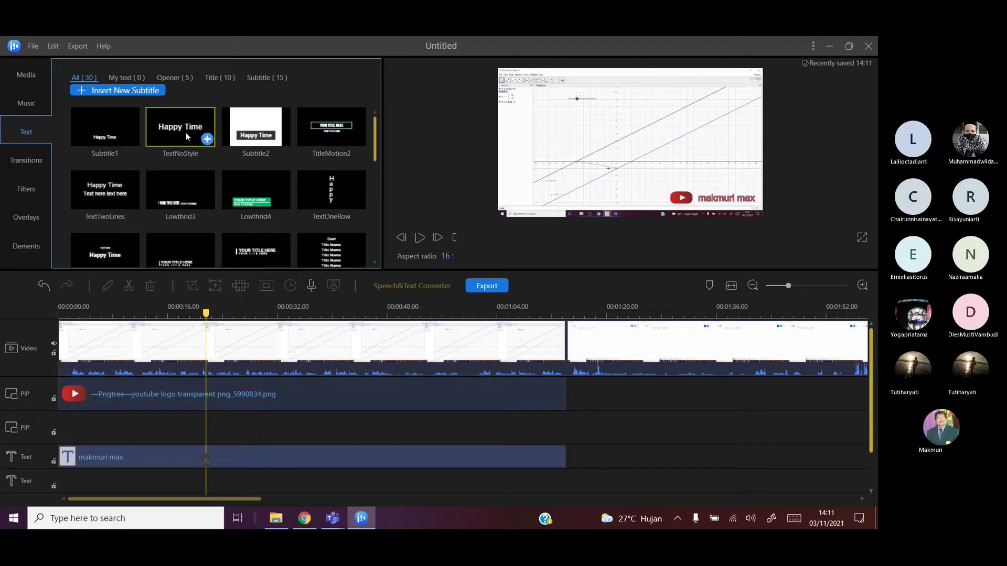
mouse_move(324, 127)
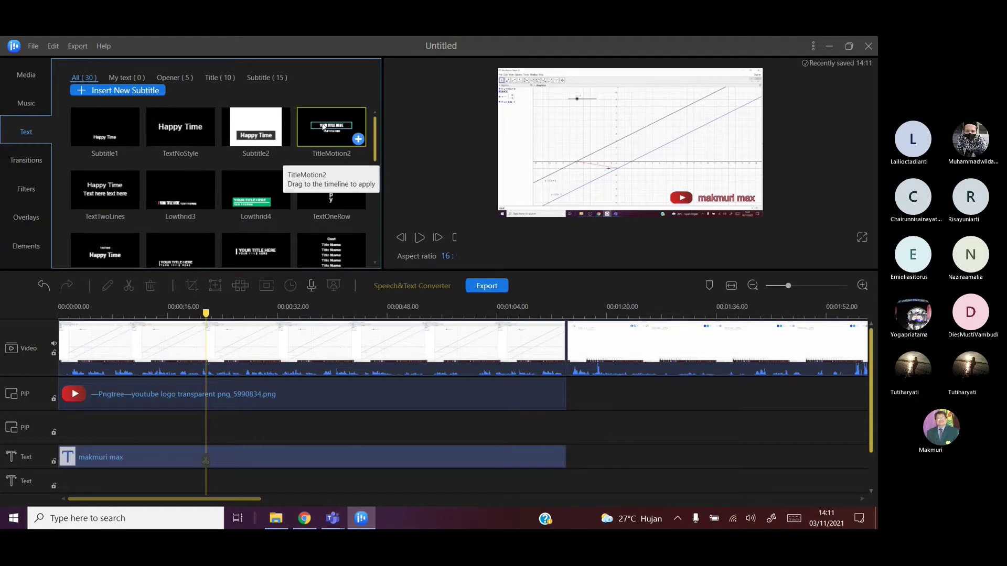
drag(324, 127, 73, 447)
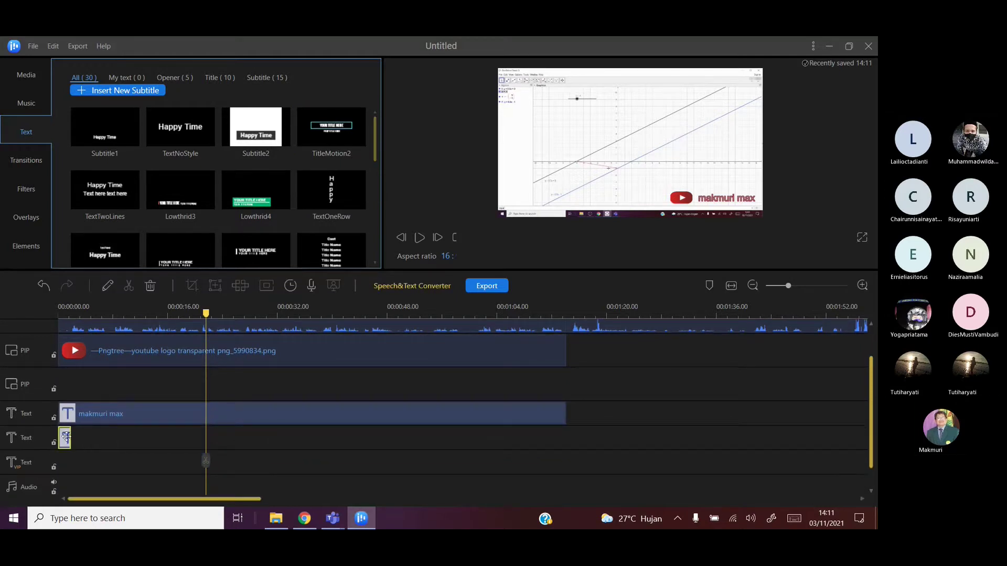
double_click(66, 438)
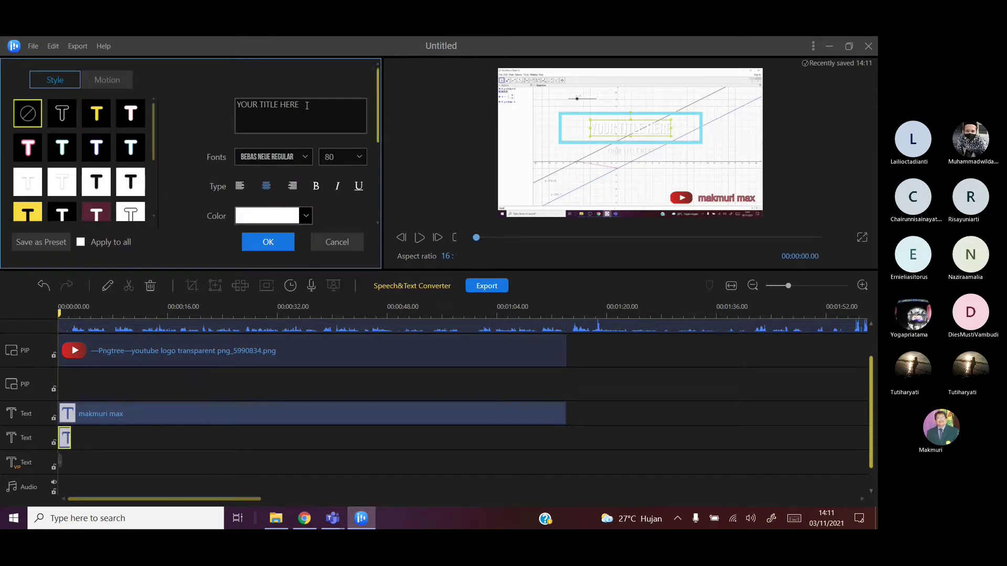
drag(307, 106, 239, 108)
text(Translasi Garis)
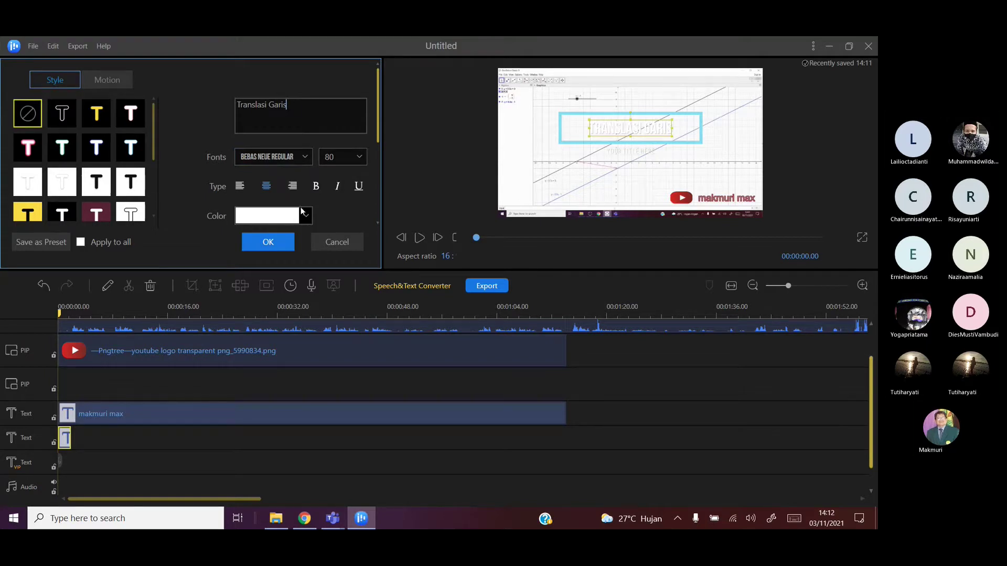
click(267, 244)
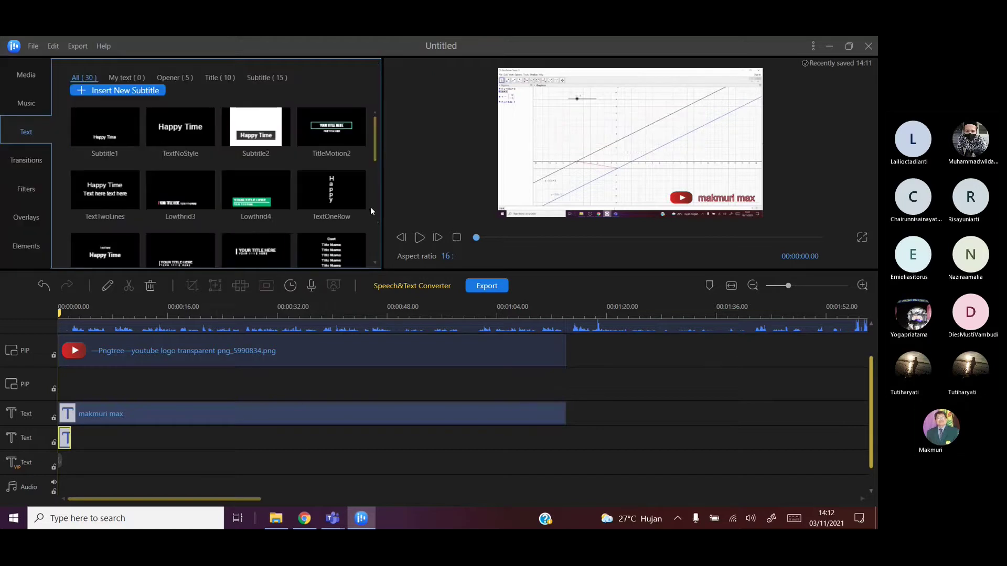
Step: Replace the sample text in the opening title's smaller second line with "12 SMA"
double_click(64, 437)
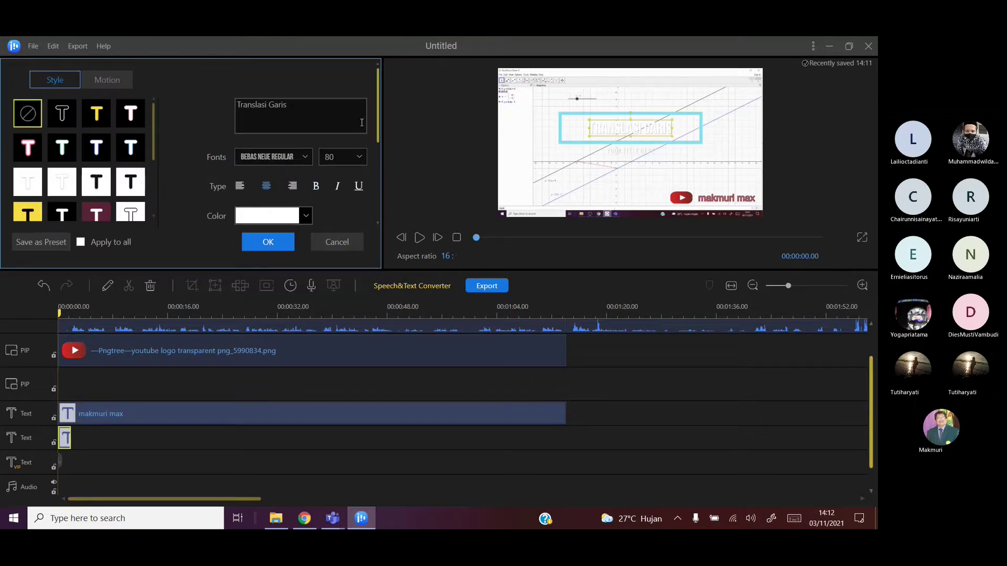
mouse_move(377, 118)
mouse_down()
mouse_move(392, 209)
mouse_move(397, 107)
mouse_up()
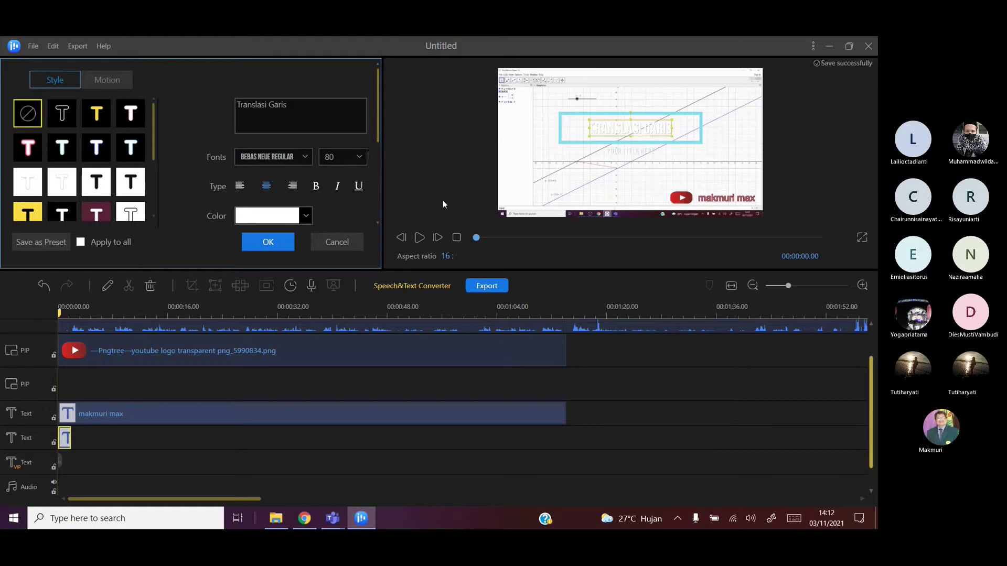
click(636, 152)
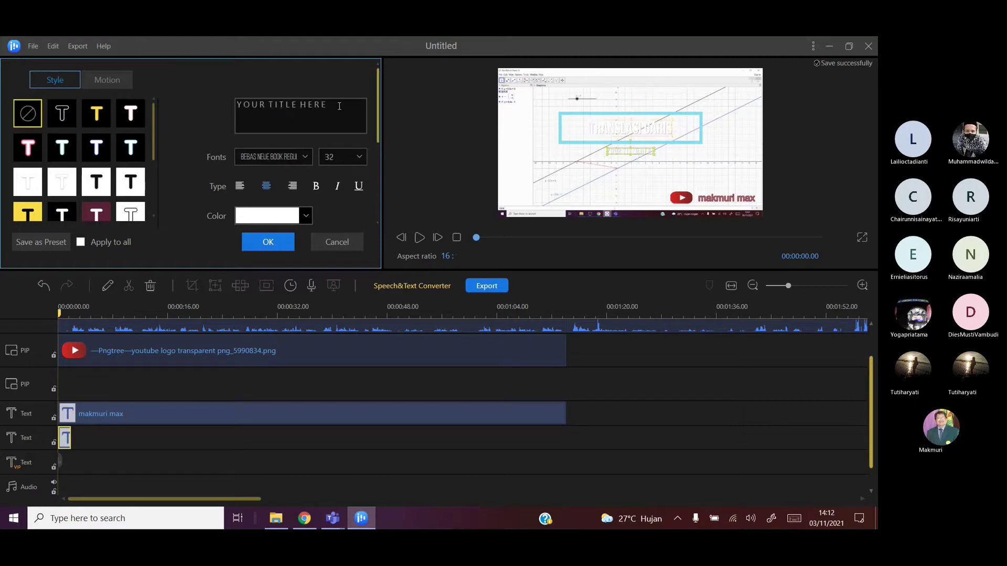
drag(338, 106, 209, 111)
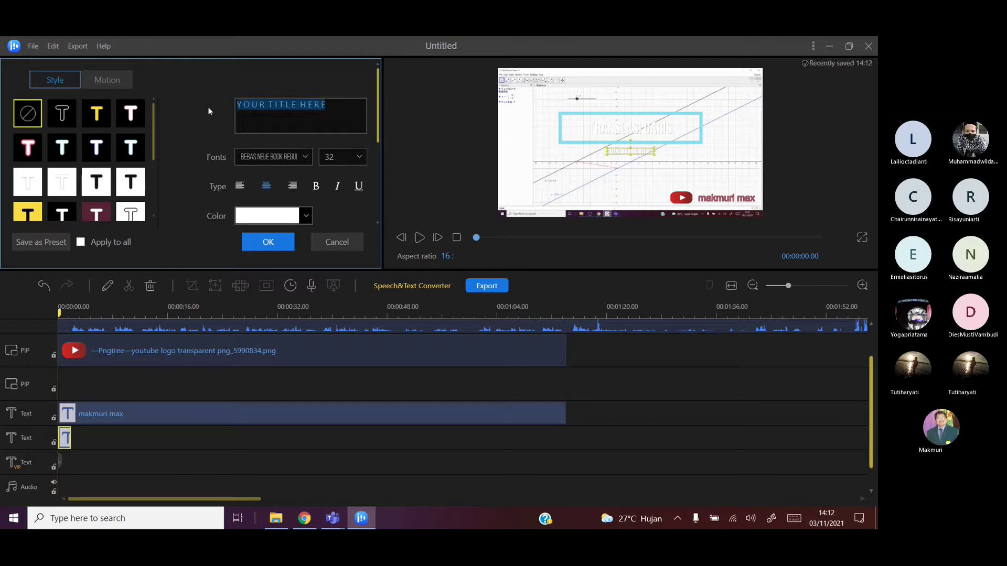
key(BackSpace)
text(SMA 12)
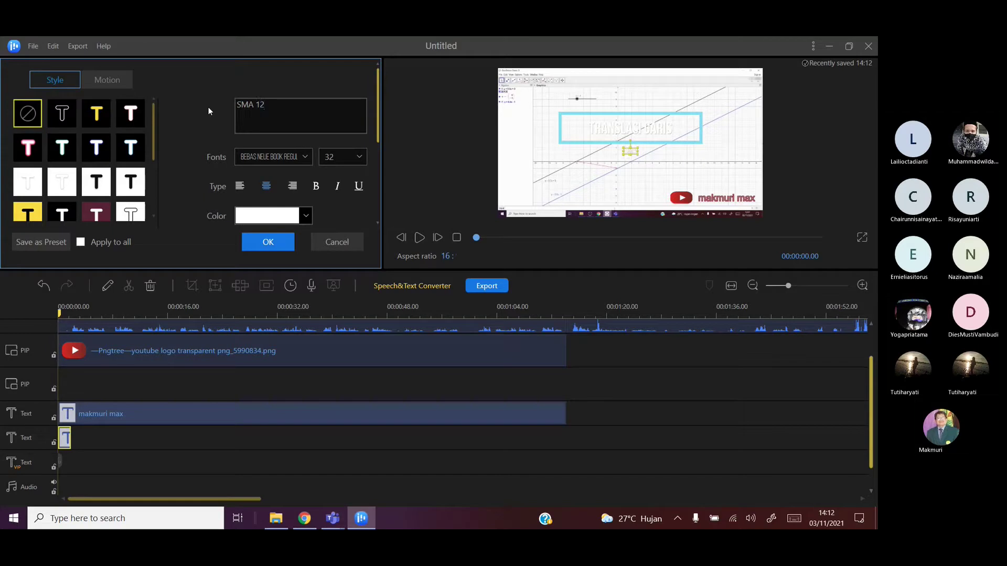
key(BackSpace)
key(BackSpace)
key(BackSpace)
key(BackSpace)
key(BackSpace)
key(BackSpace)
text(12 sma)
key(BackSpace)
key(BackSpace)
key(BackSpace)
text(SMA)
click(281, 246)
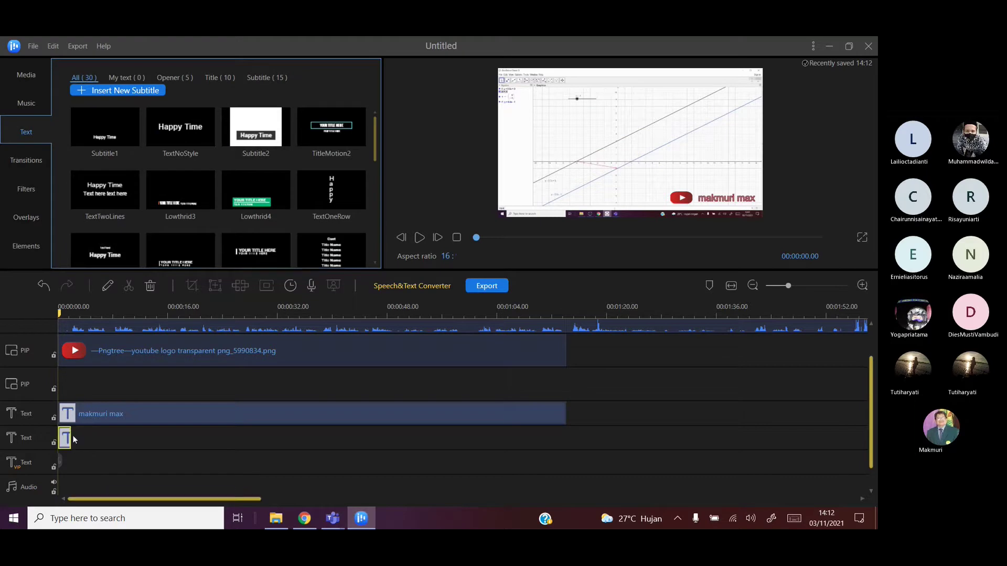
Step: Extend the opening title to about 6 seconds and apply the yellow text preset with a black stroke to "Translasi Garis"
drag(70, 440, 103, 439)
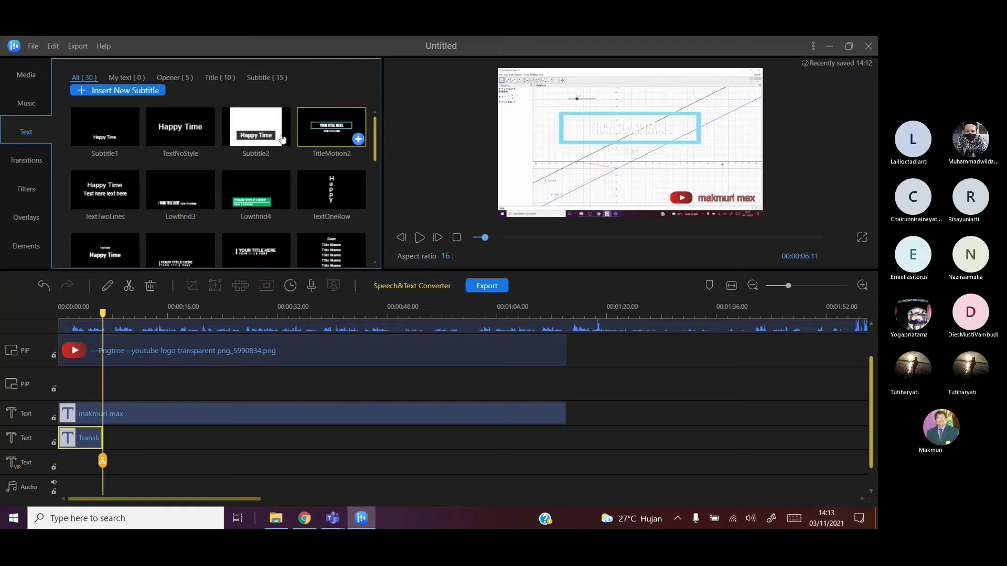
double_click(73, 439)
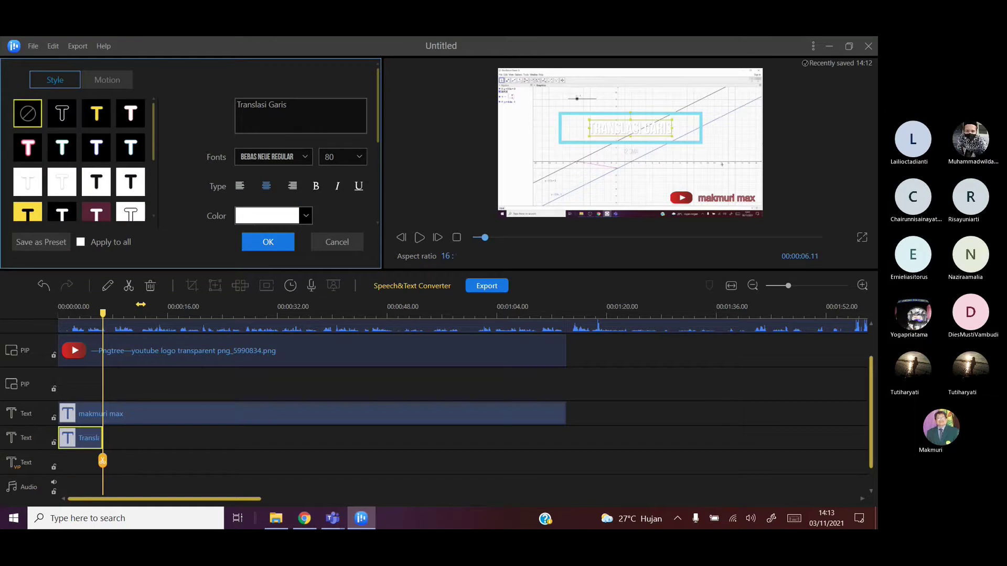
click(67, 116)
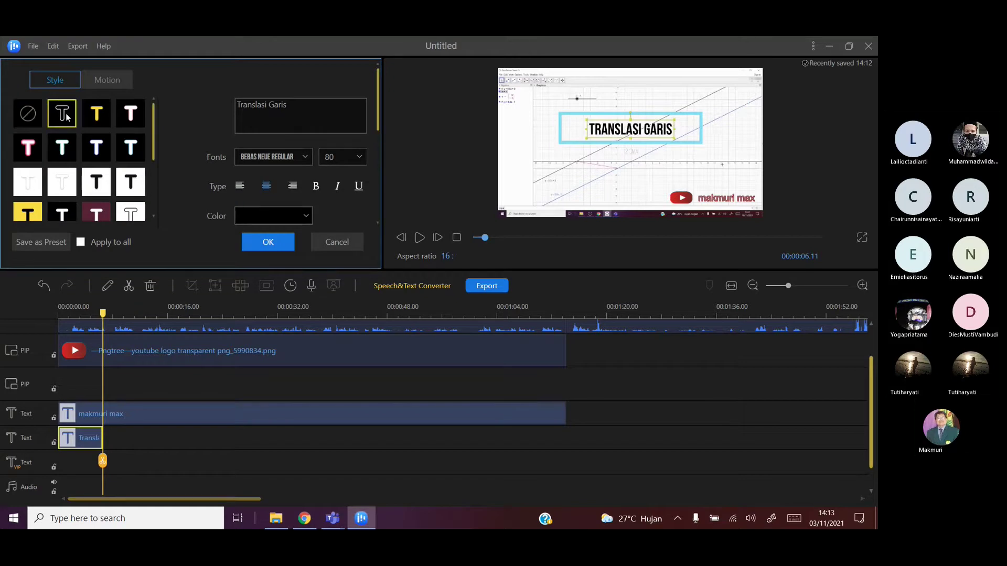
click(96, 121)
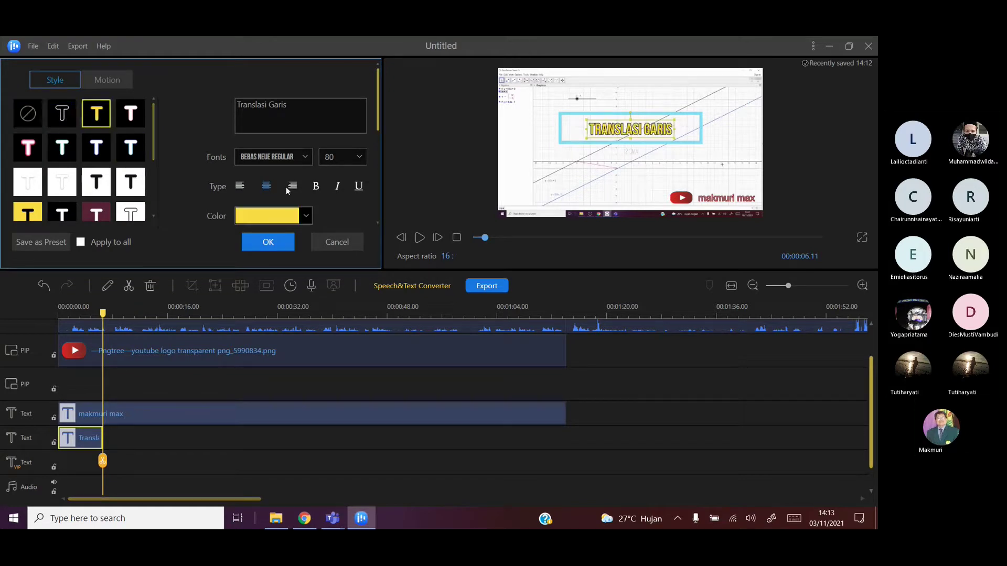
Step: Apply the yellow text preset to the "12 SMA" line and set its stroke colour to dark red
click(629, 153)
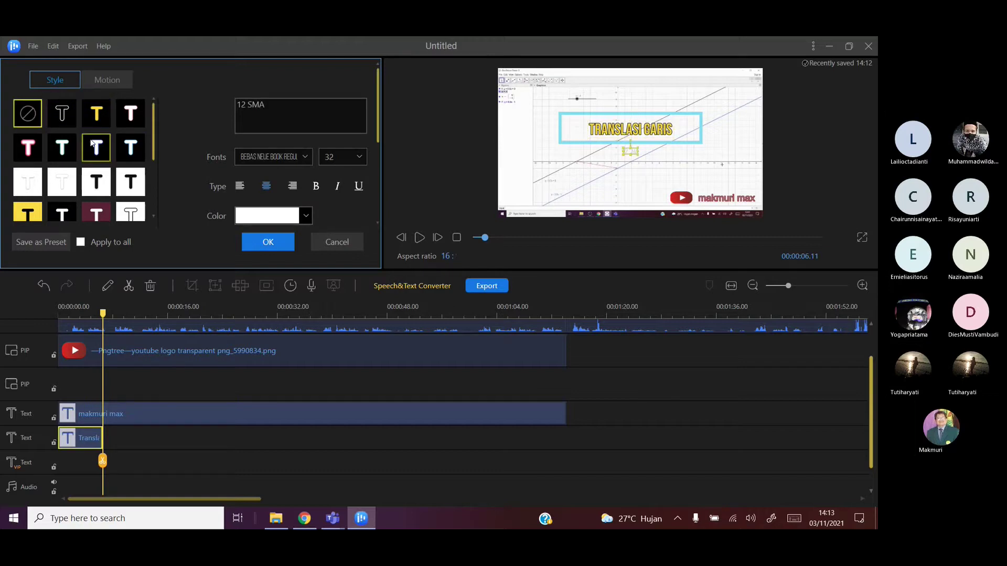
click(62, 122)
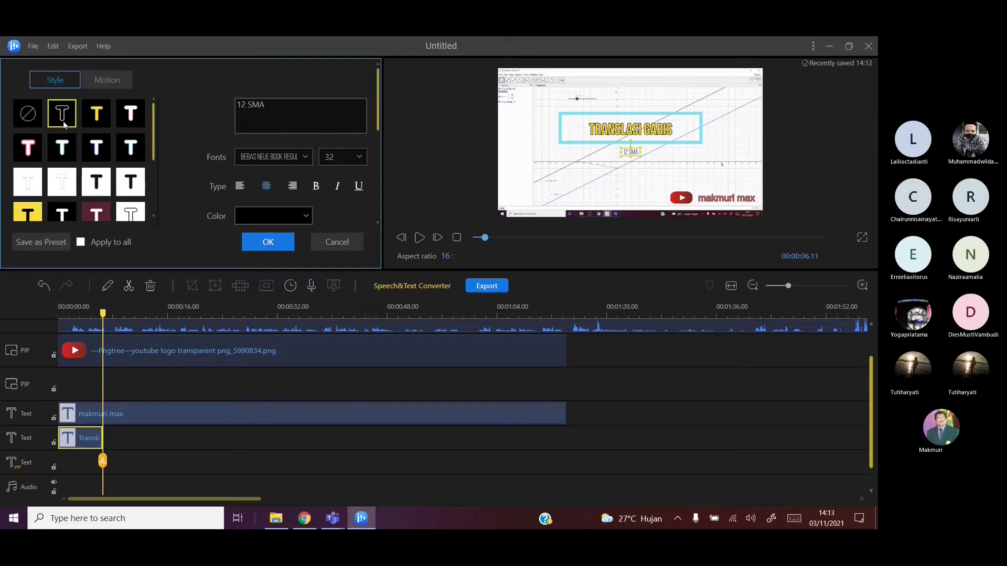
click(96, 121)
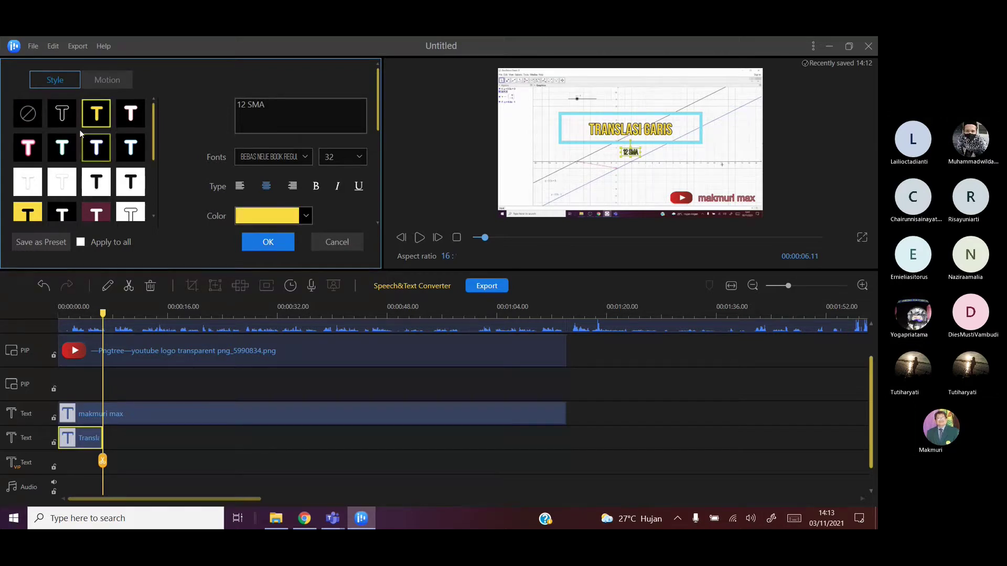
drag(378, 123, 378, 178)
click(307, 169)
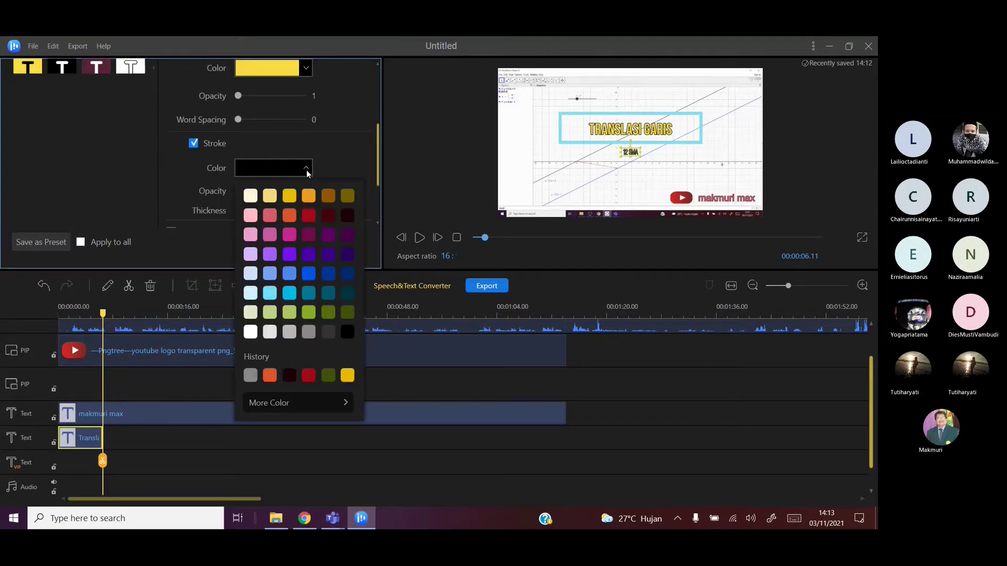
click(309, 219)
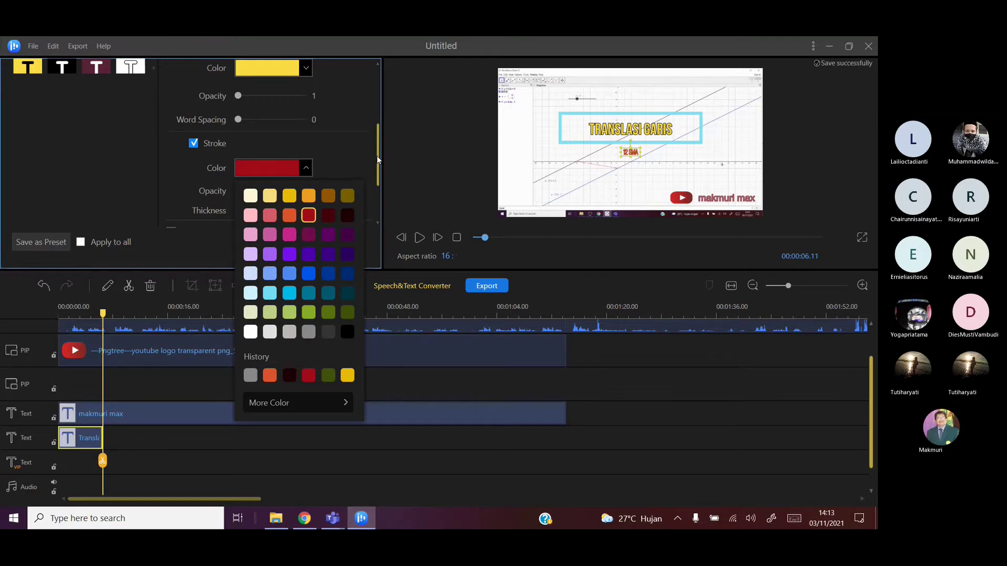
drag(377, 156, 380, 99)
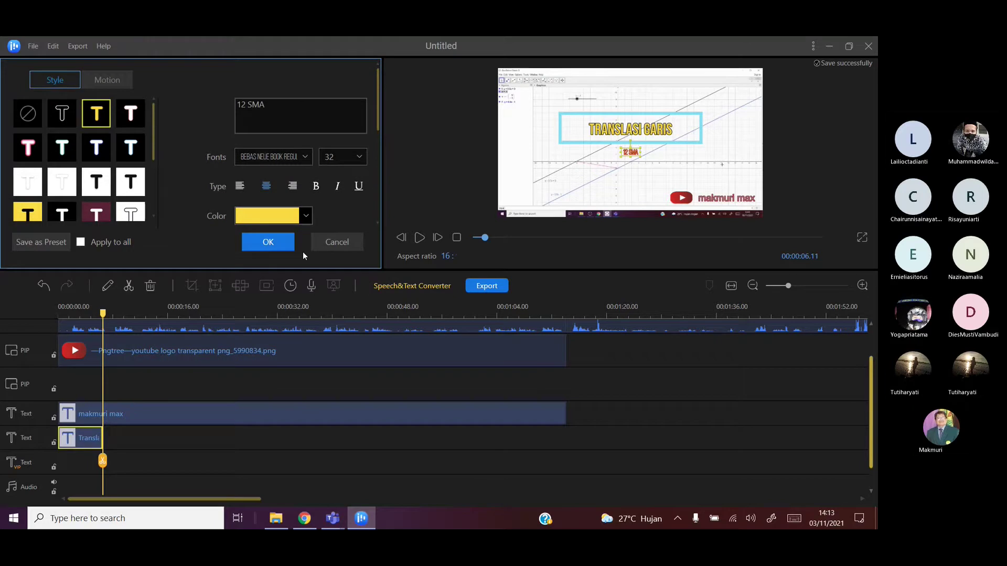
click(286, 244)
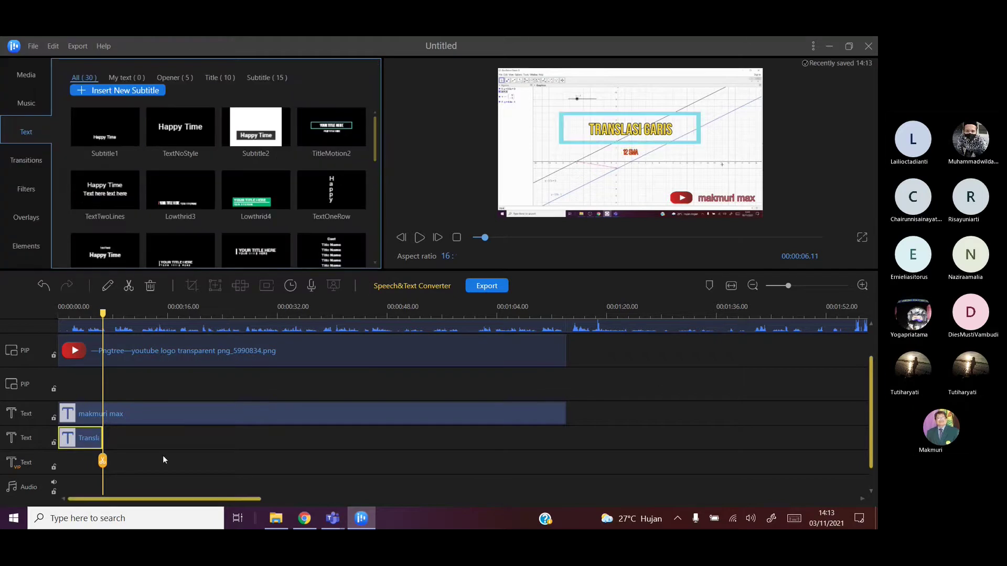
Step: Preview the video with its opening title from the start in full screen
click(457, 239)
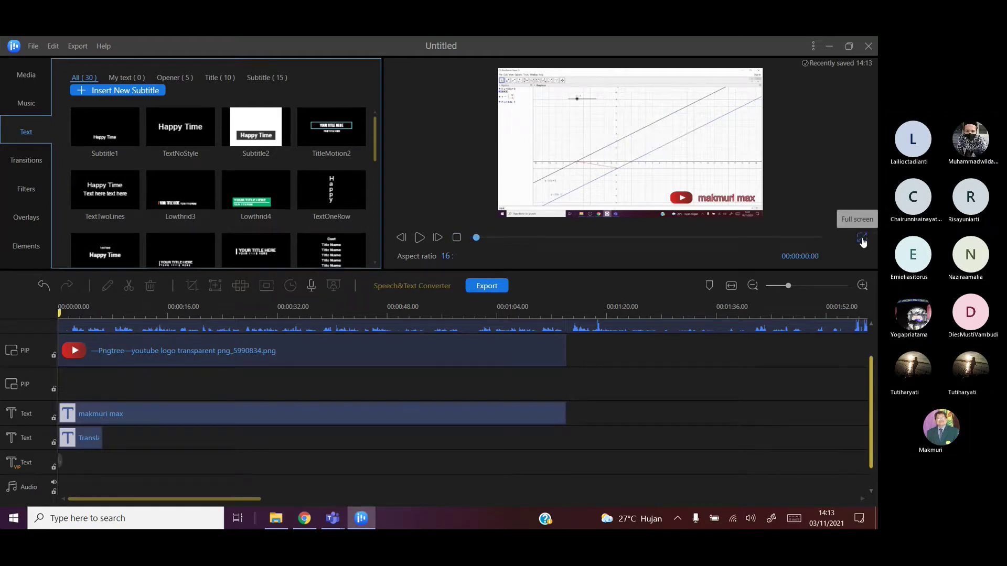
click(863, 242)
click(35, 498)
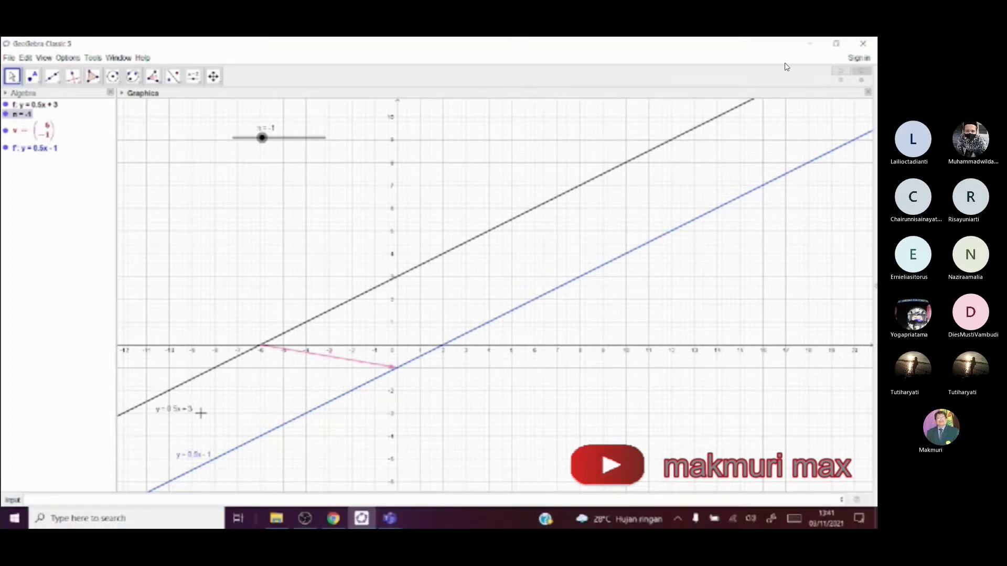
mouse_move(310, 481)
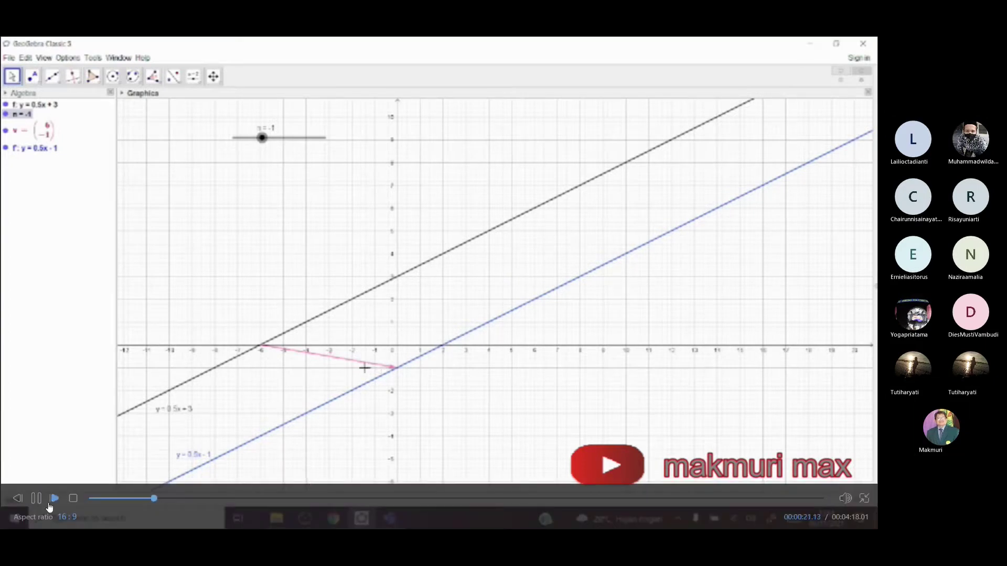
click(865, 500)
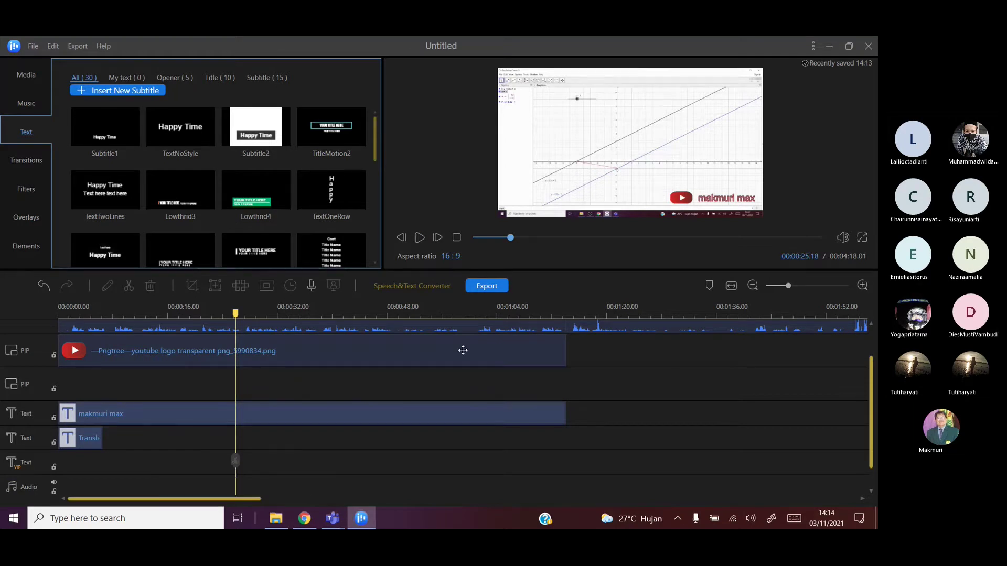
Step: Export the project as an MP4 video in Standard (Smaller File) quality
click(486, 288)
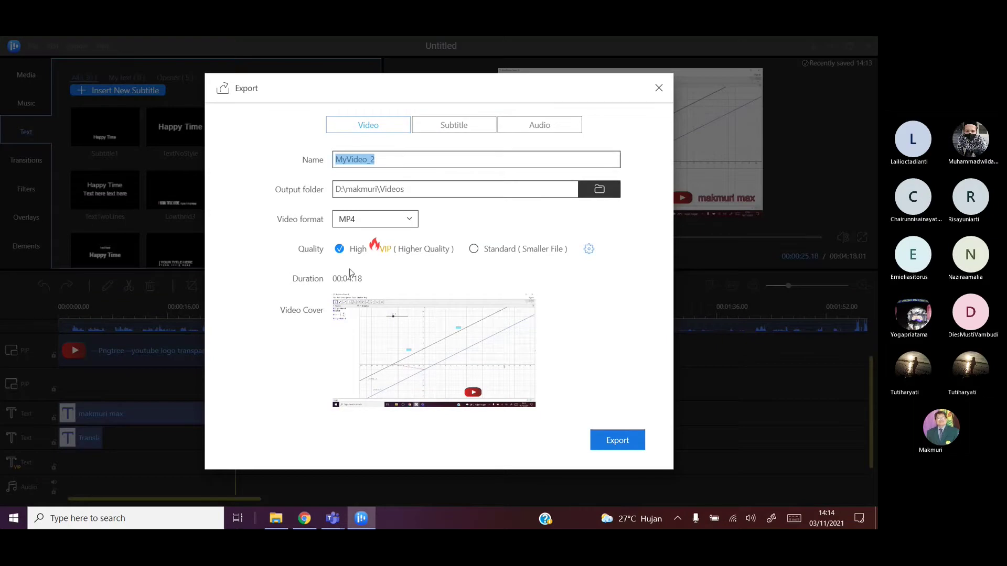
click(473, 250)
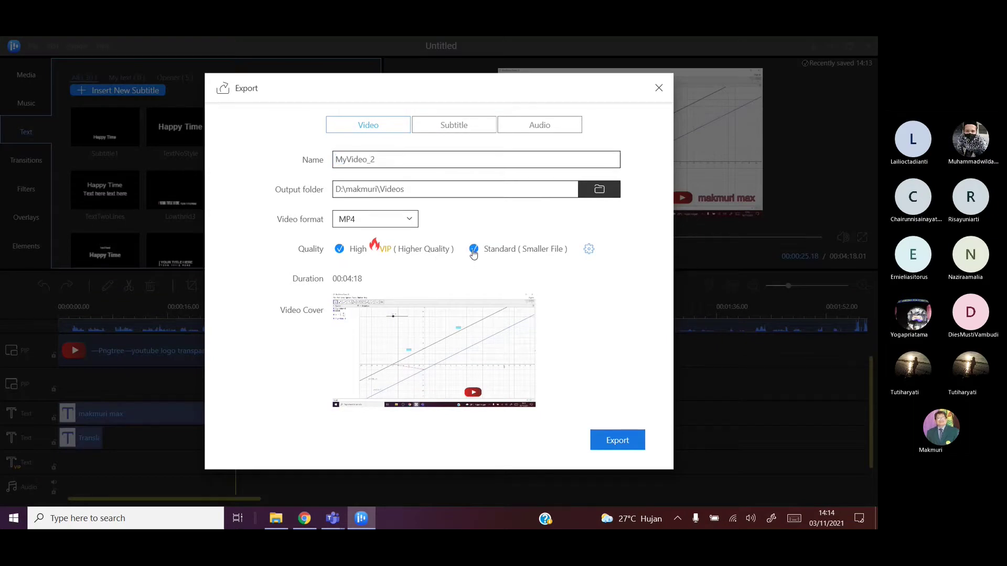
click(613, 445)
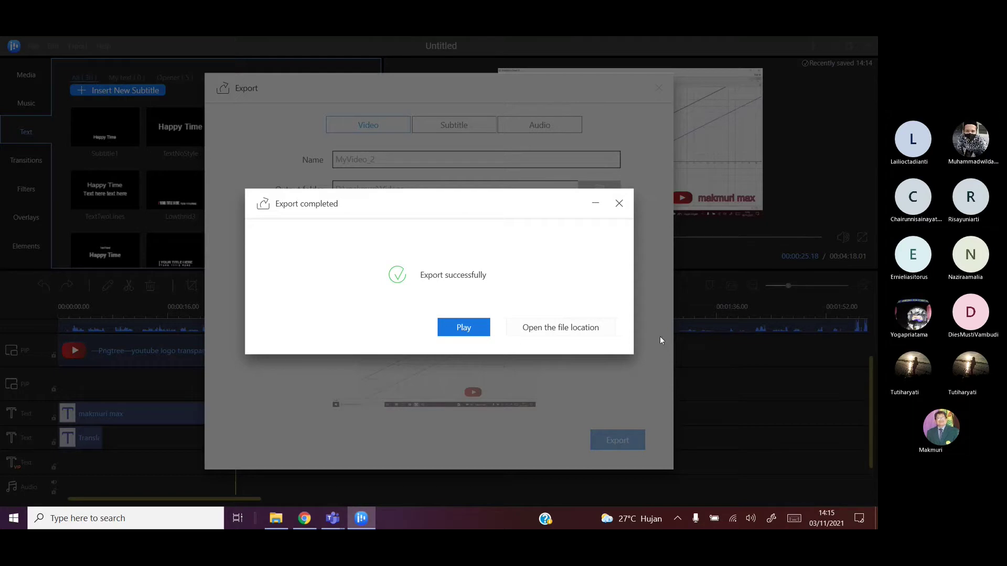
Step: Open the exported video's folder and rename the file MyVideo_2 to LatihanGabungVideo
click(542, 328)
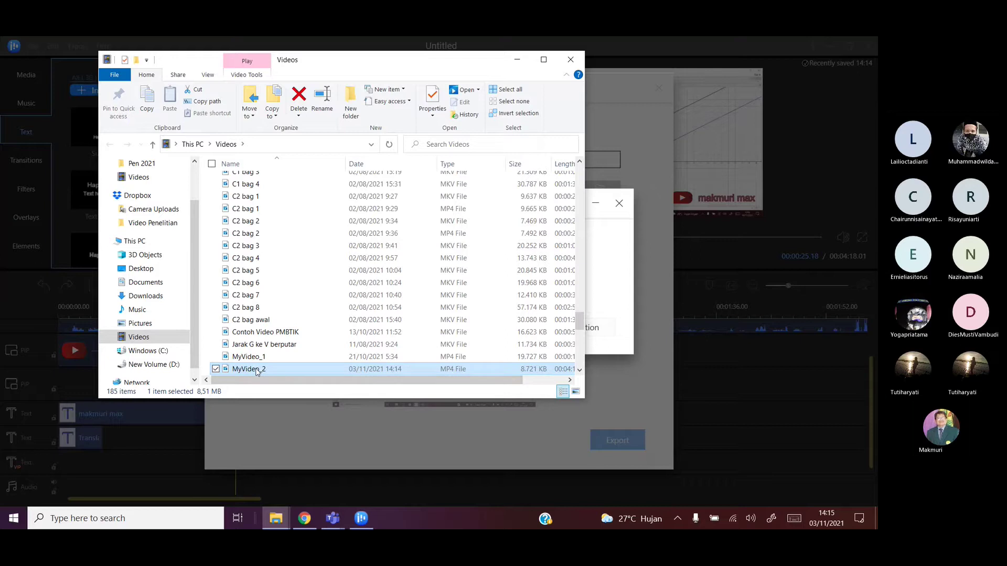
click(319, 100)
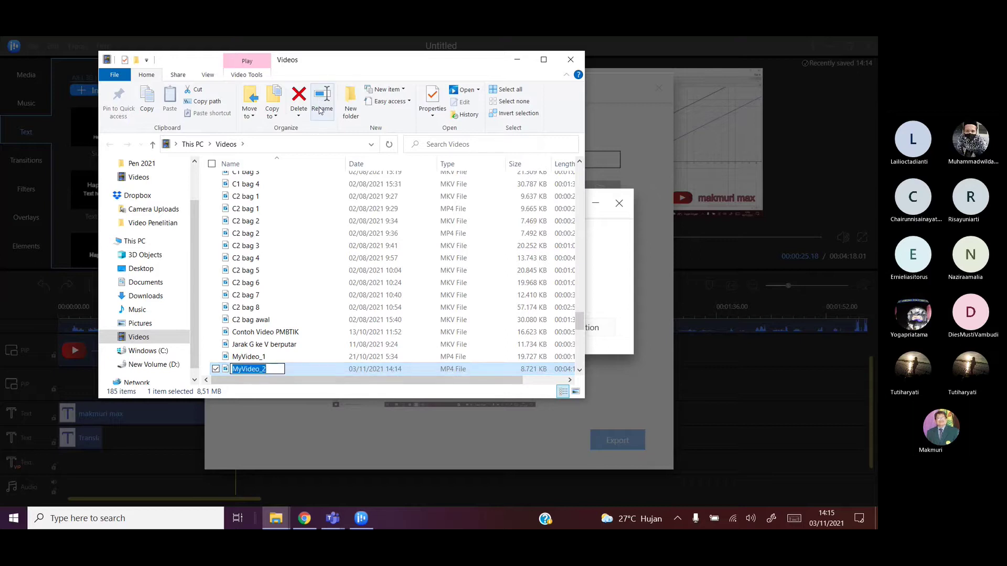
text(Lat)
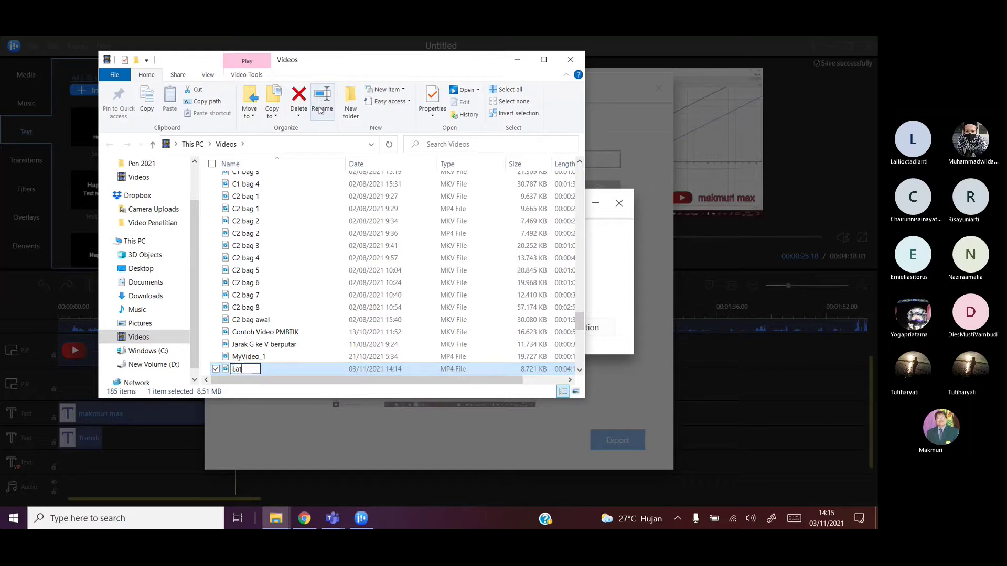
text(ihanGabungVideo)
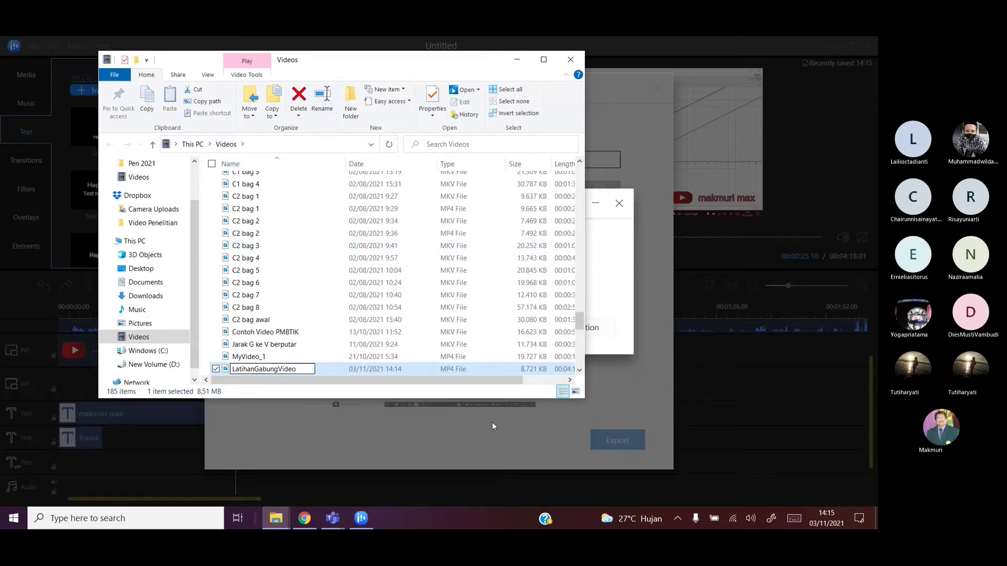
click(425, 71)
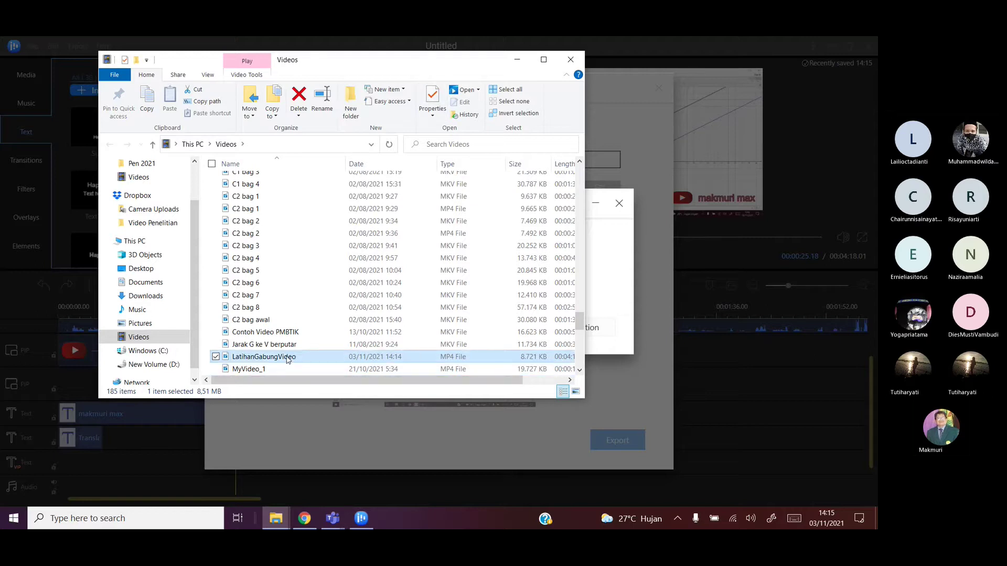
Step: Play the exported LatihanGabungVideo file to check its logo, channel name and opening title, and close the player
click(465, 91)
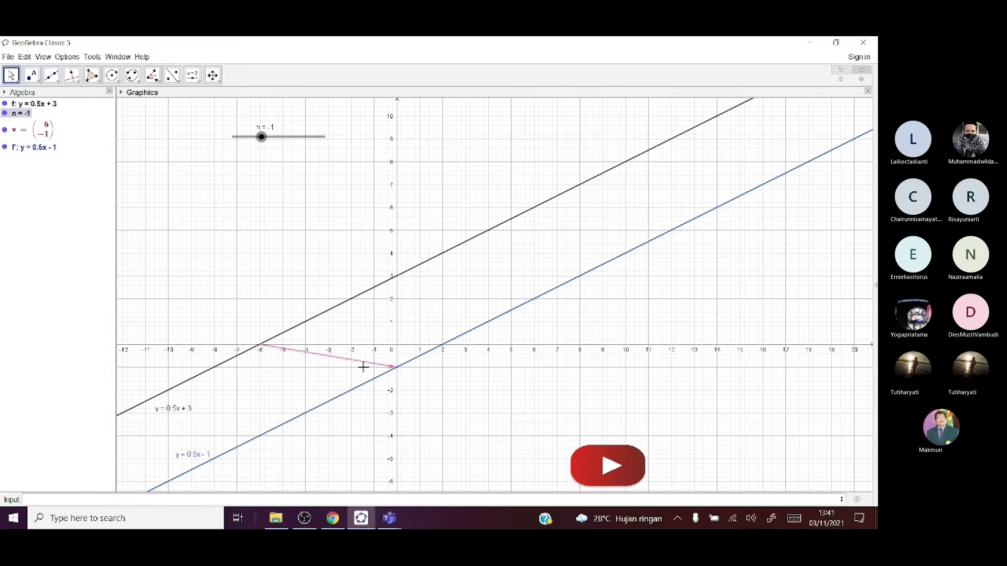
mouse_move(768, 372)
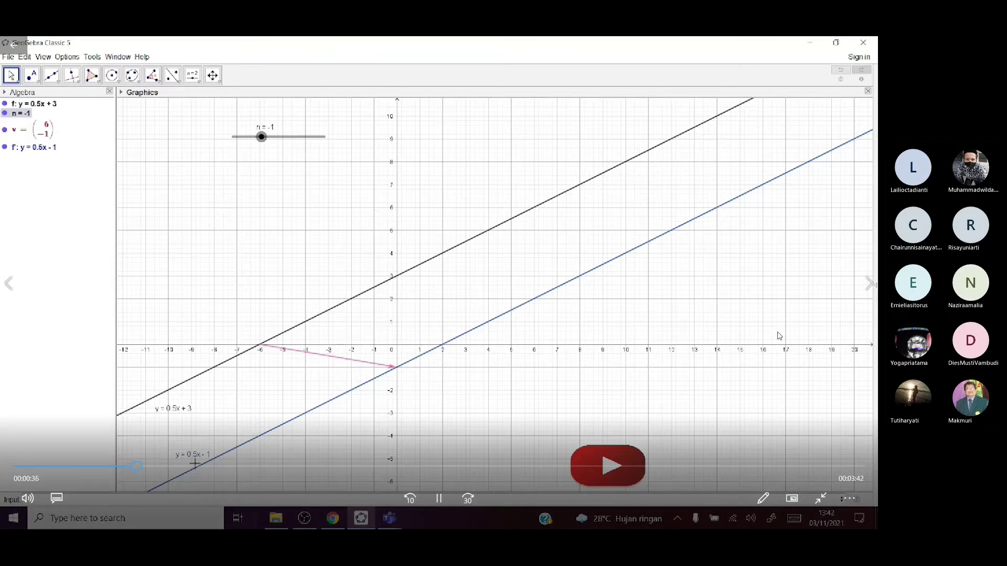
mouse_move(839, 49)
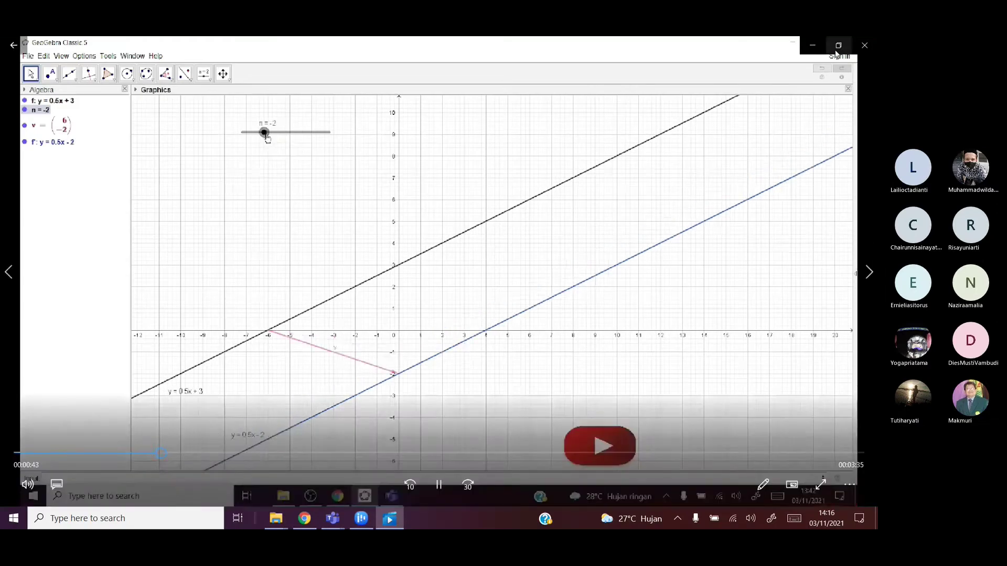
click(838, 46)
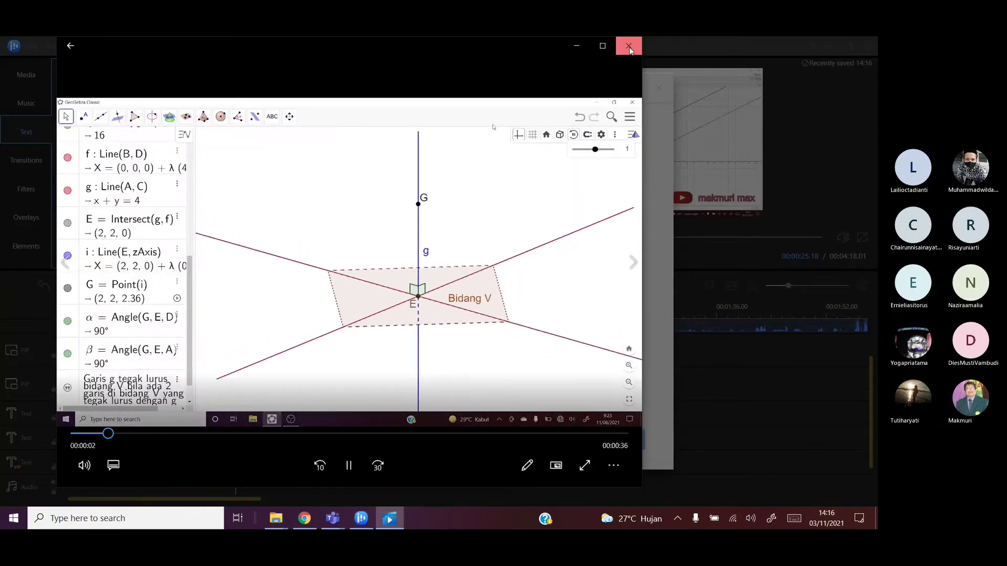
click(628, 47)
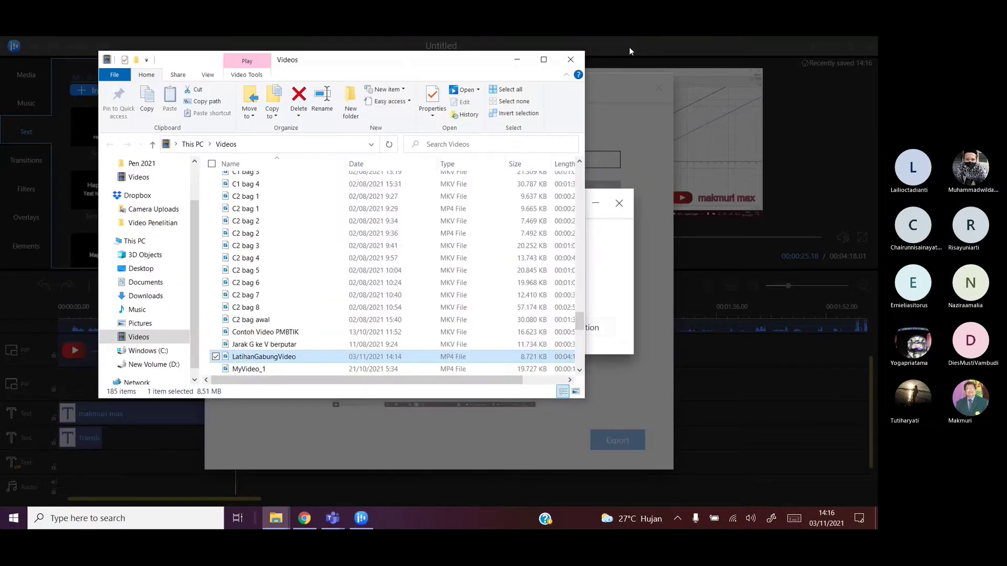
click(455, 95)
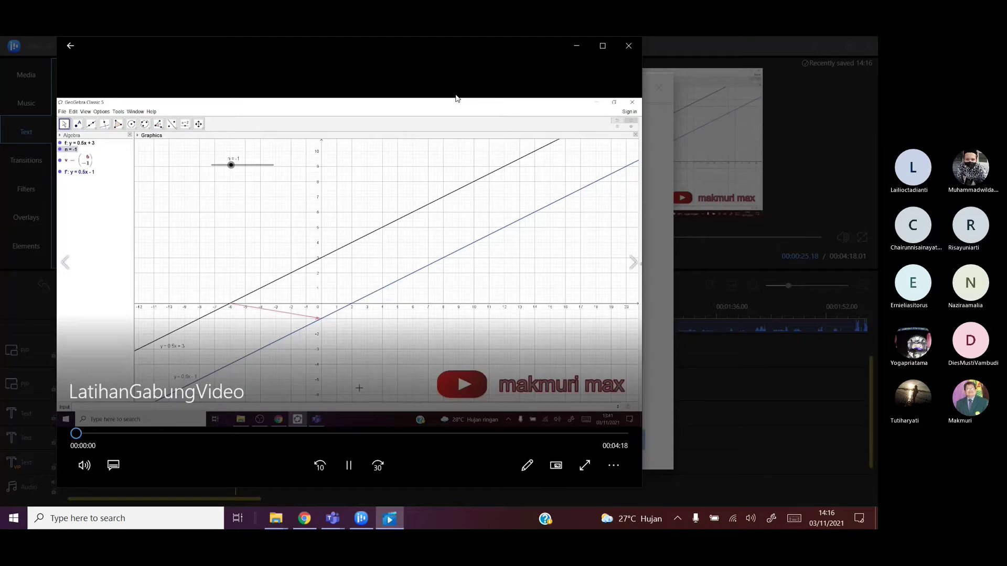
click(627, 47)
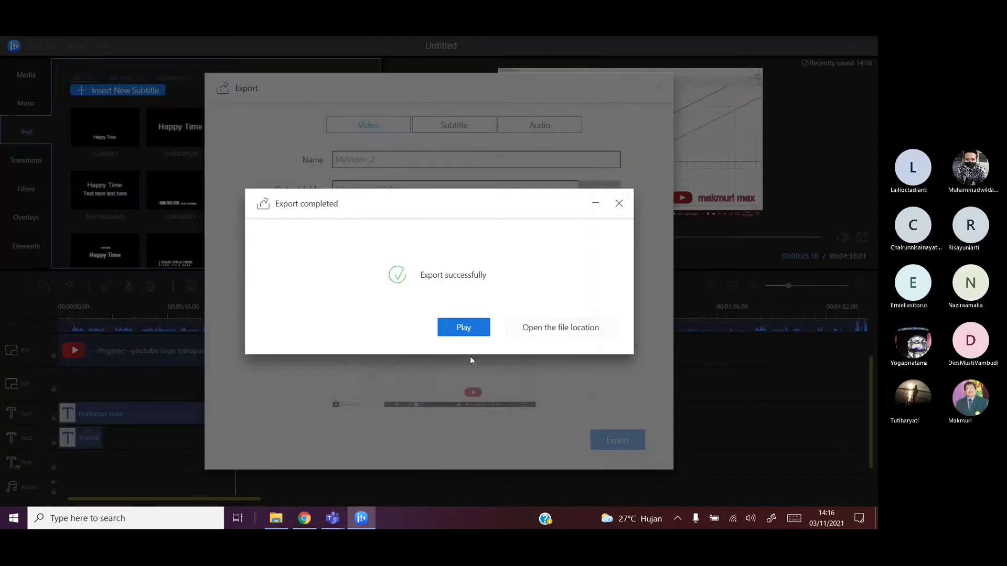
Step: Extend the "Translasi Garis" title to about 1 min 14 s, ending level with the logo and channel name clips
click(620, 206)
click(84, 442)
drag(103, 442, 577, 462)
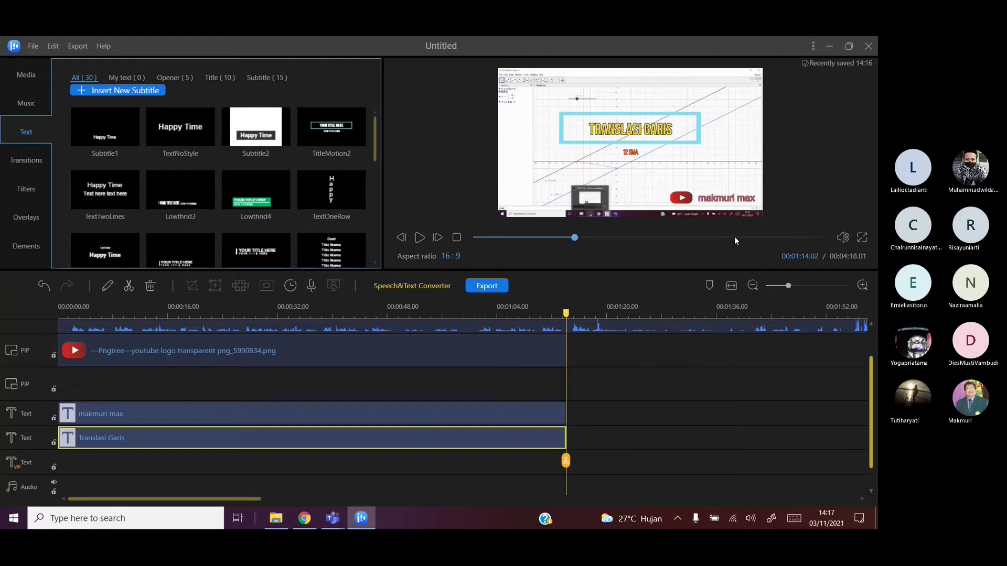
Step: Preview the project from the start in full screen to check the extended title, and stop the playback
click(457, 238)
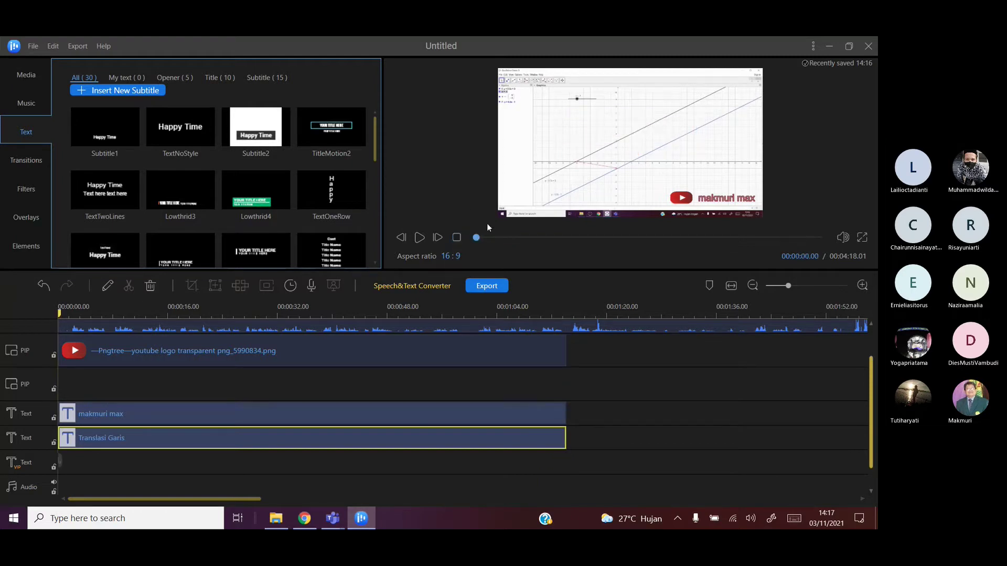
click(420, 238)
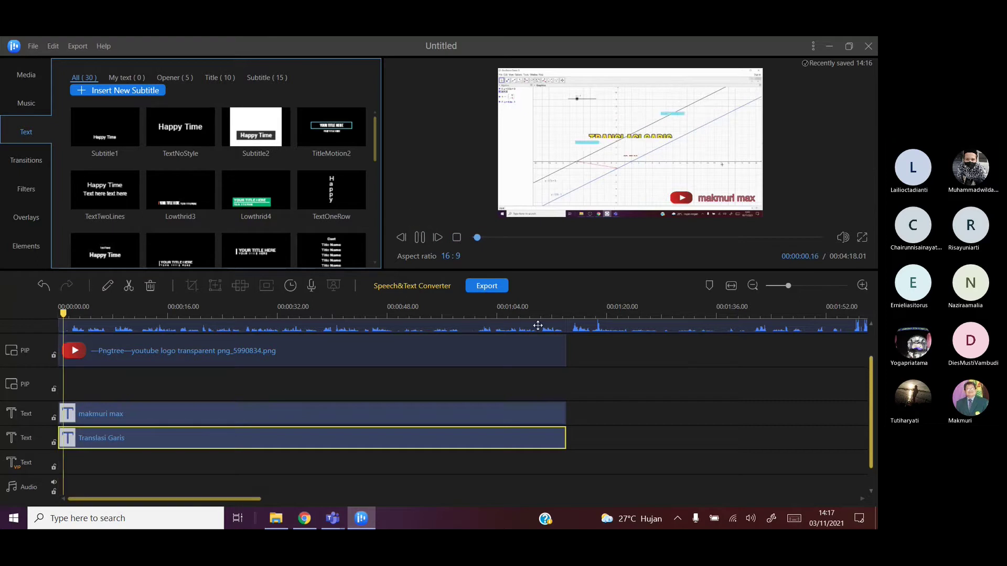
click(862, 238)
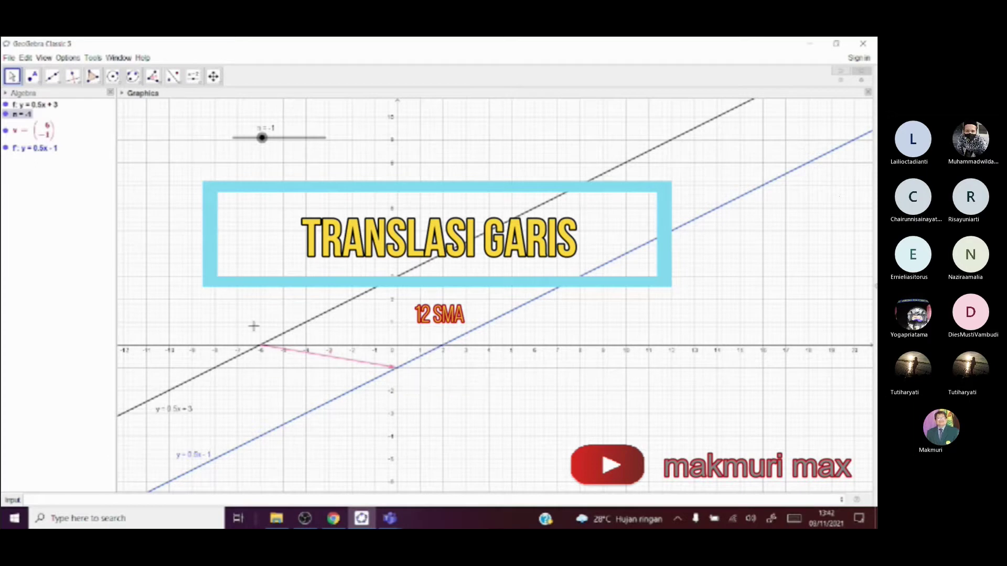
mouse_move(66, 496)
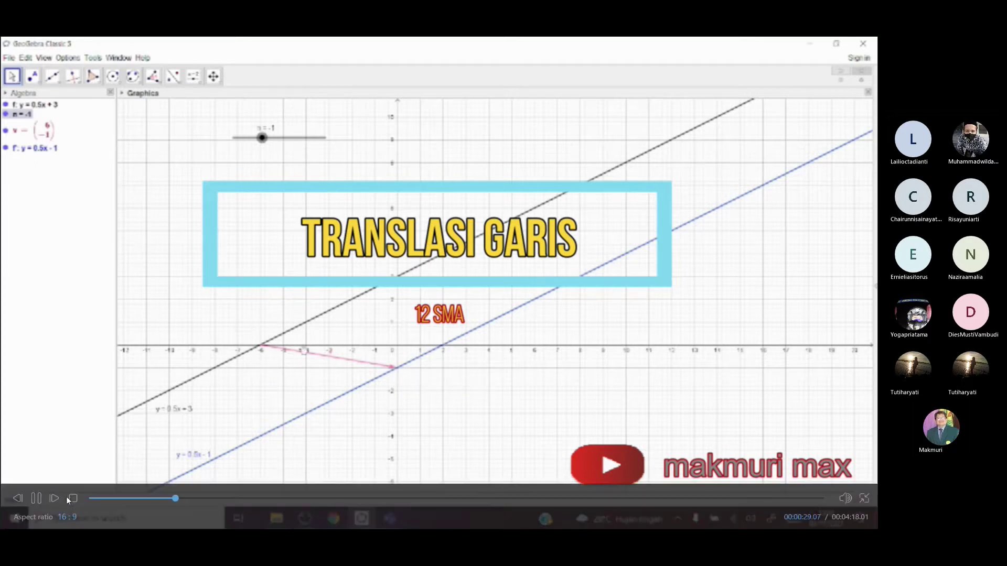
click(865, 500)
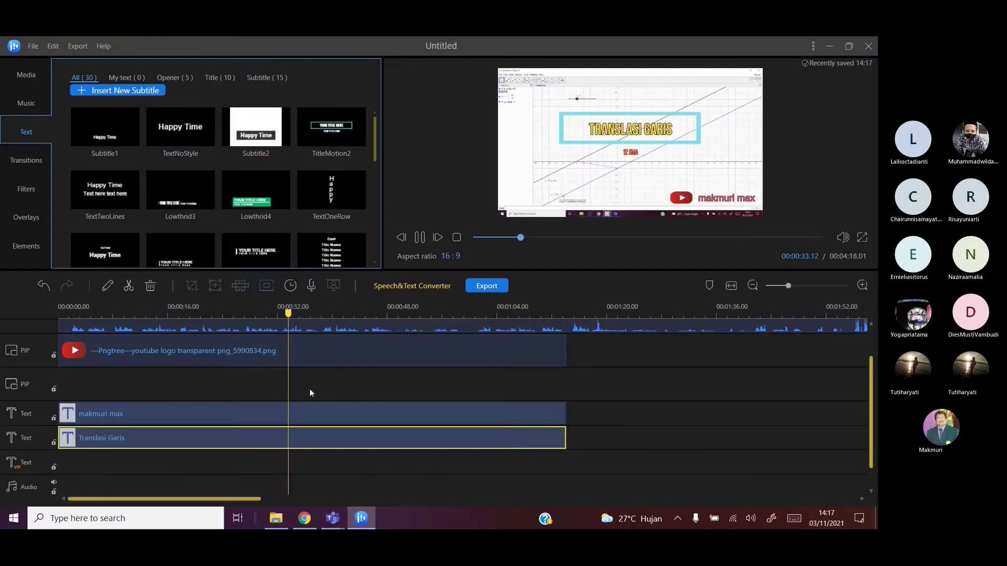
click(457, 238)
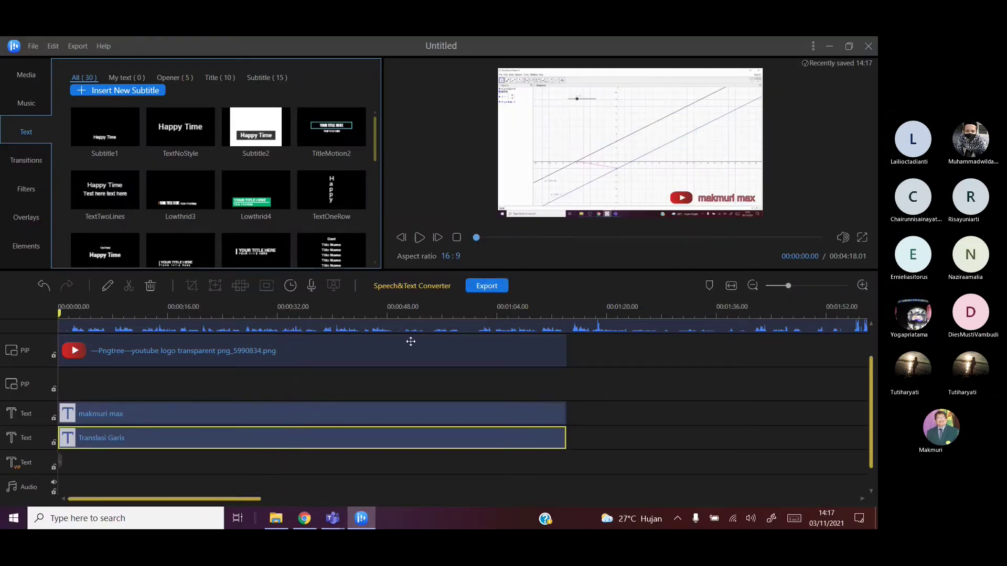
Step: Begin a new video export and name the output LatihanGabungVideo02
click(483, 287)
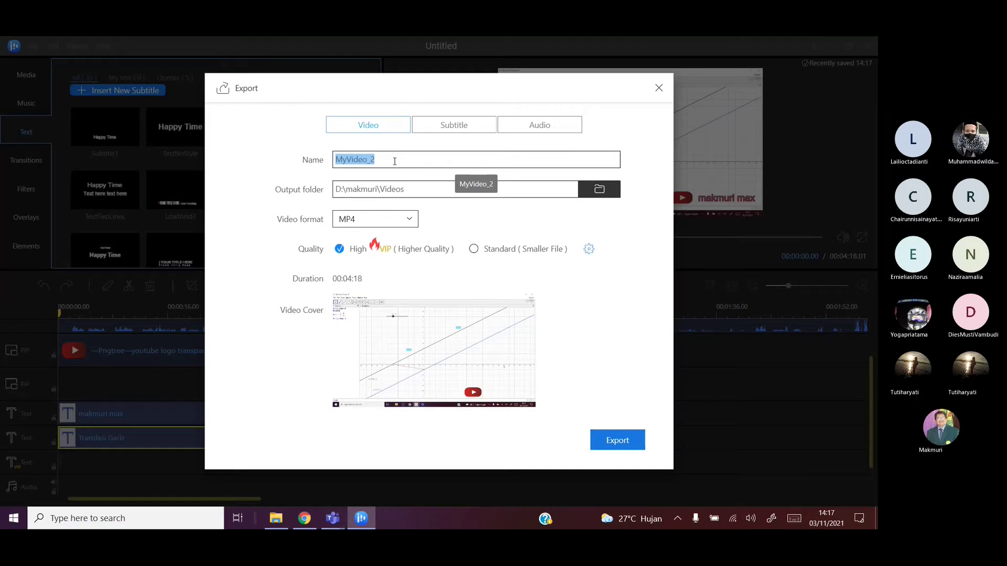
text(La)
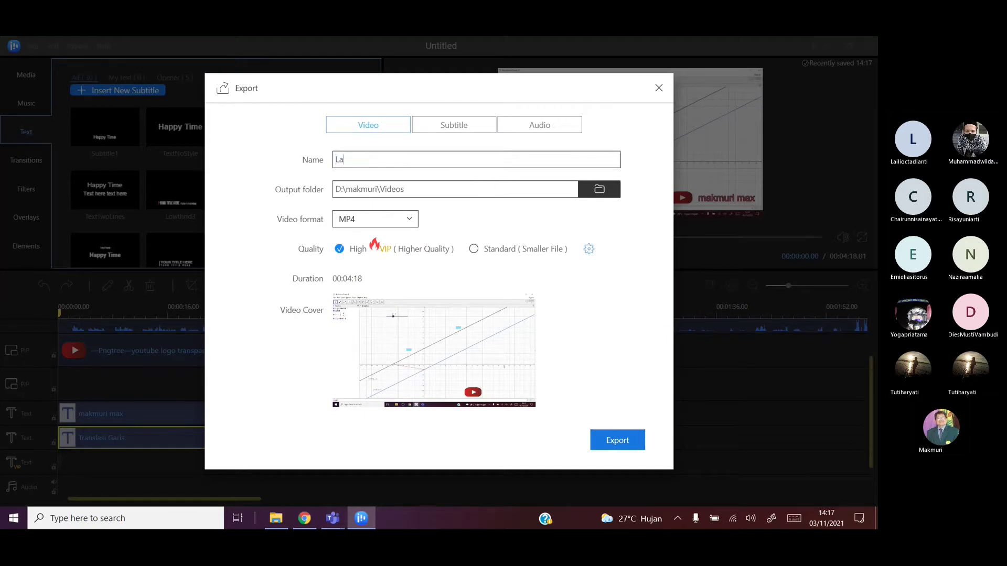
text(tihanGabungVideo02)
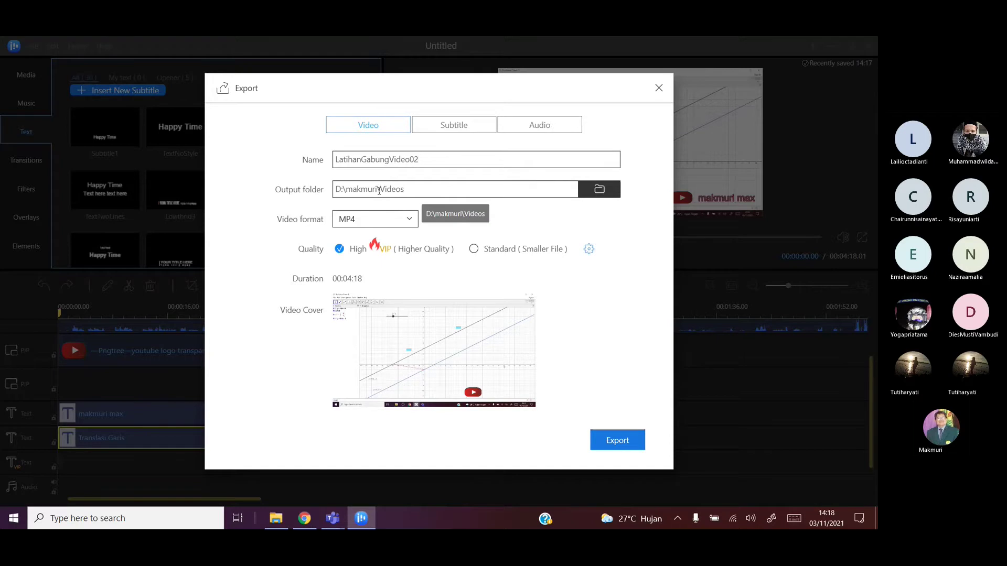
Step: Set the export's output folder to Documents\Matkul\PMBTIK on the D: drive
click(599, 192)
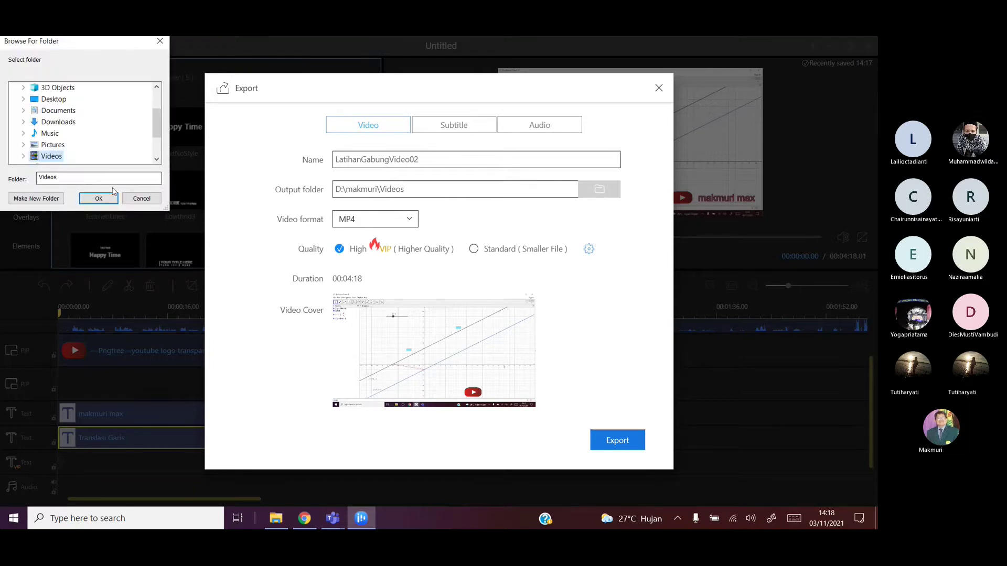
click(157, 159)
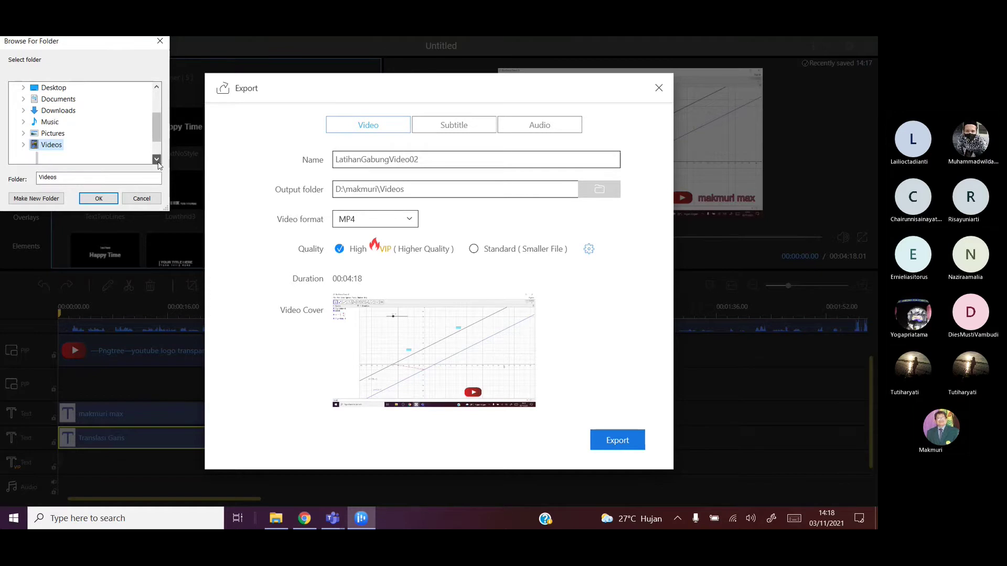
click(157, 159)
click(157, 160)
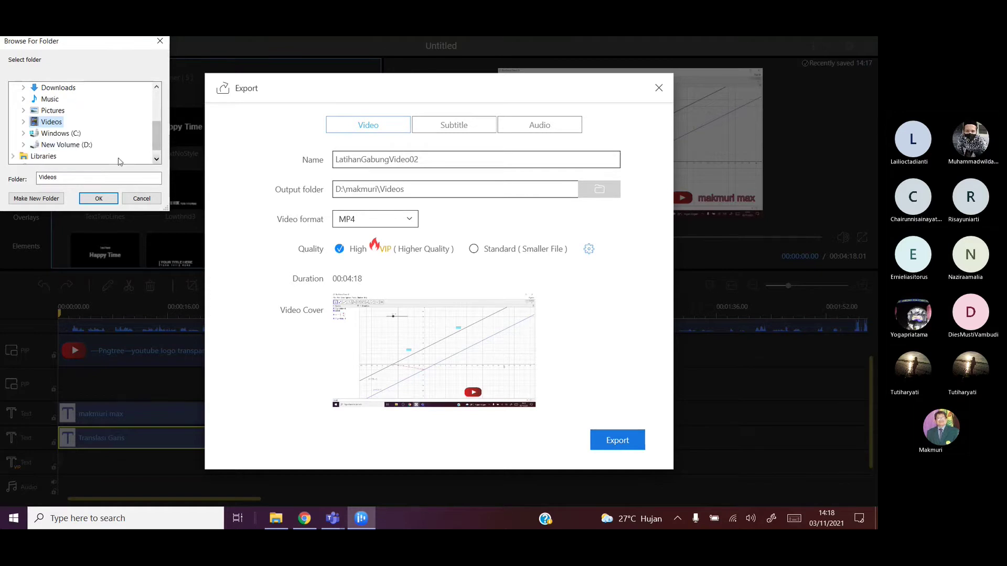
click(87, 150)
click(69, 134)
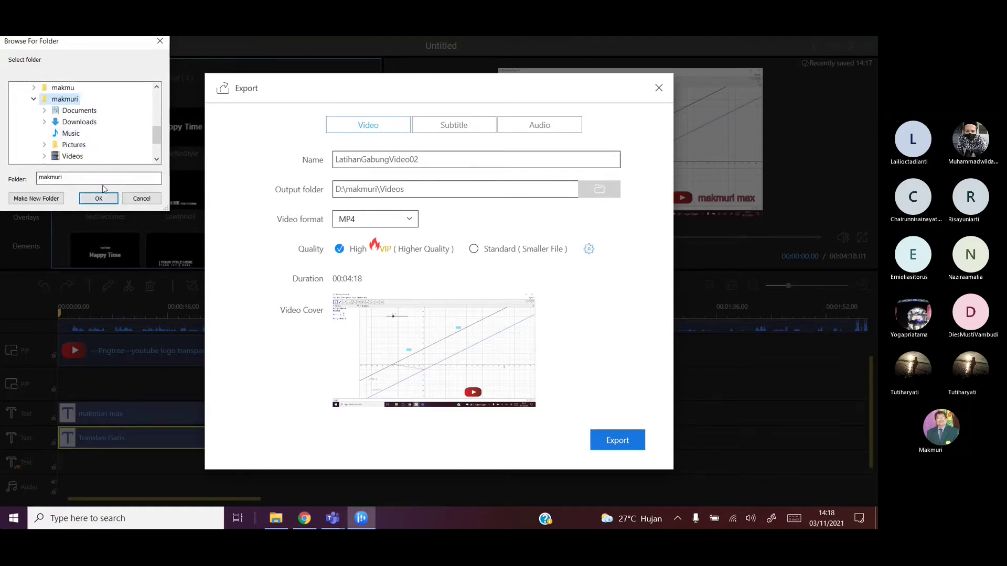
click(92, 116)
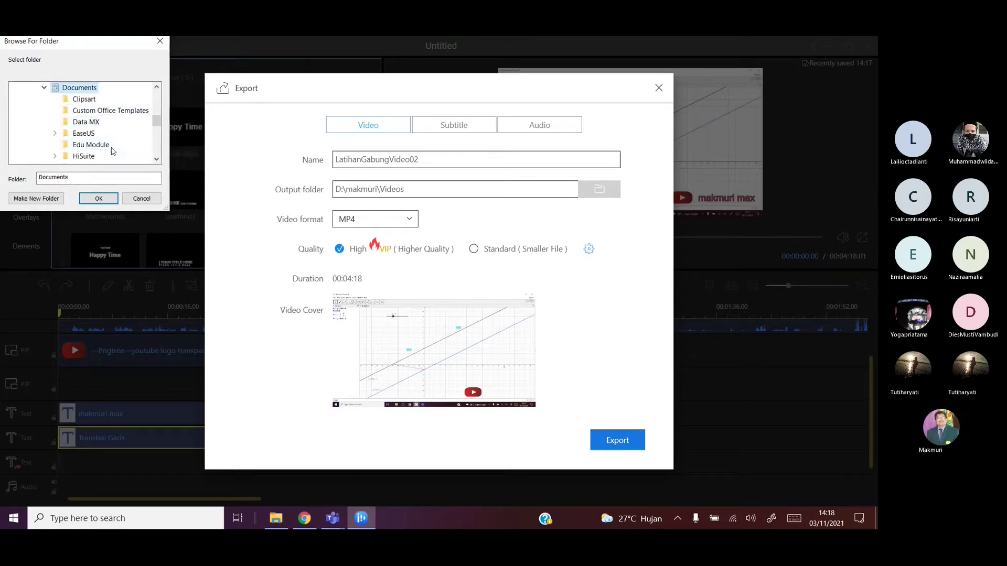
scroll(124, 148, down, 1)
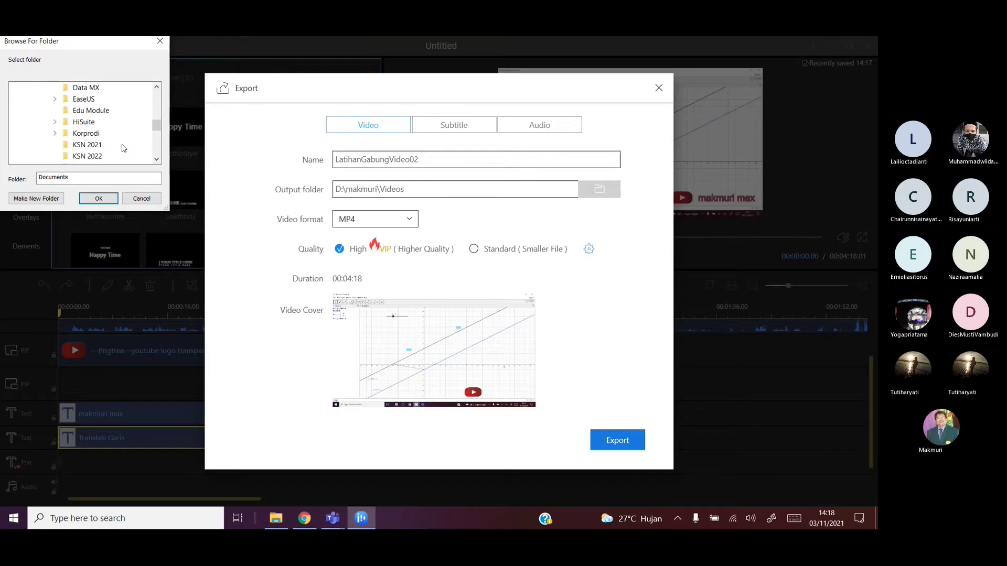
scroll(123, 148, down, 1)
click(90, 146)
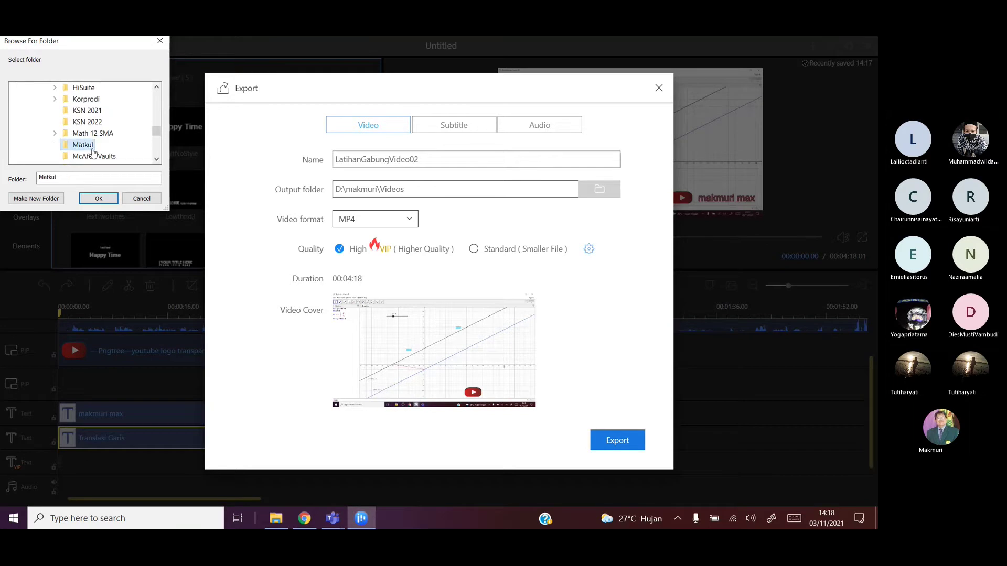
click(97, 158)
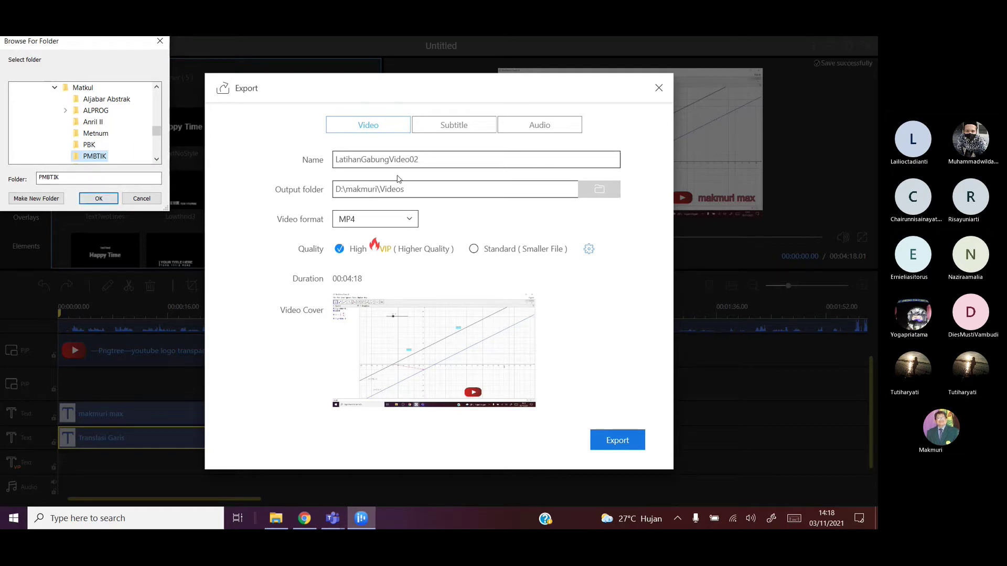
click(99, 199)
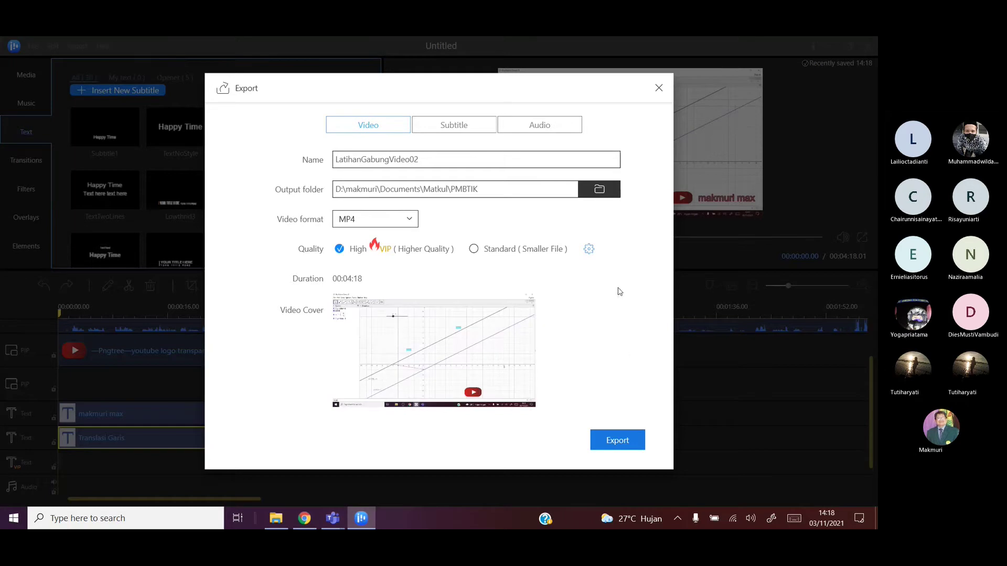
Step: Export the video as a High quality MP4 and open the folder containing the exported file
click(620, 442)
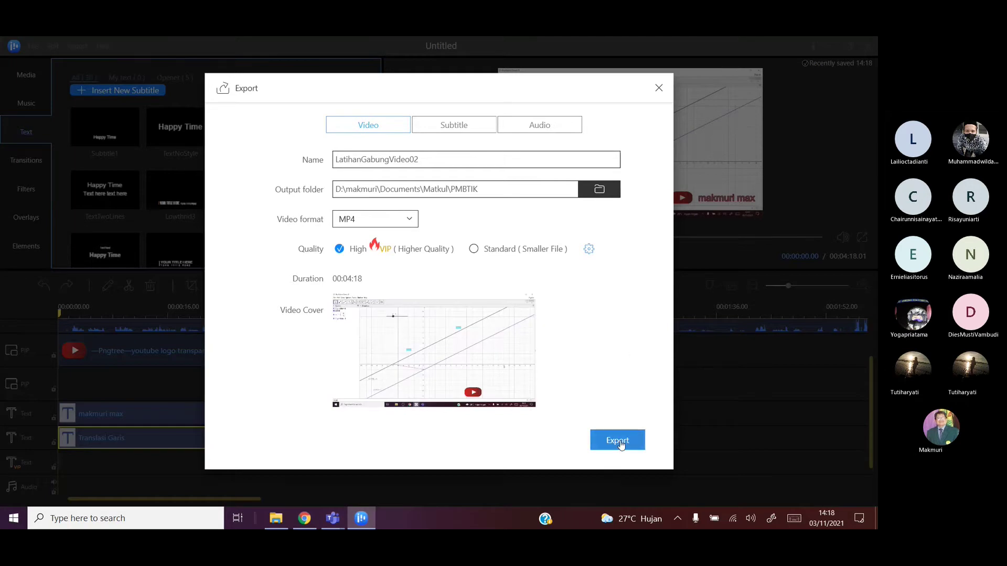
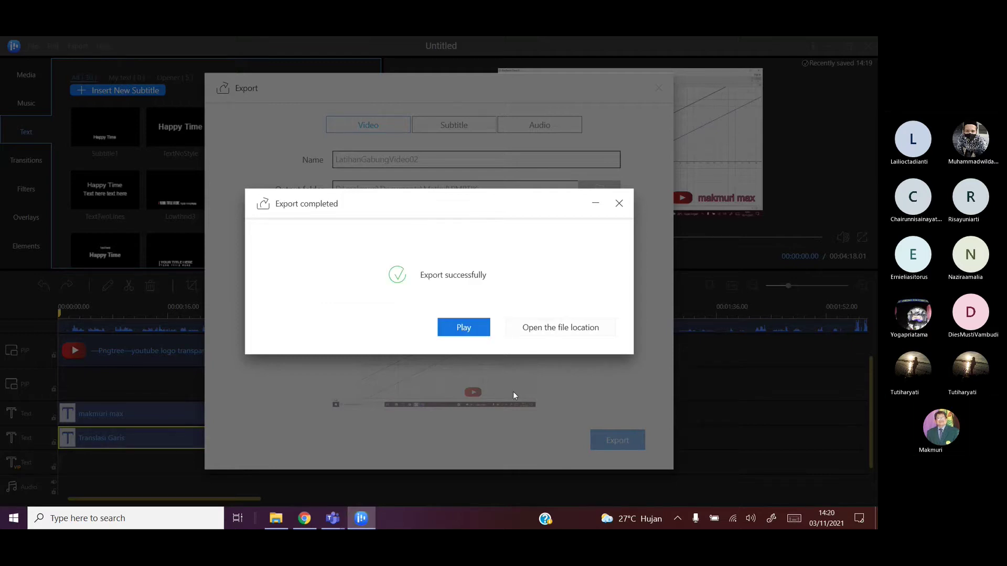
click(563, 330)
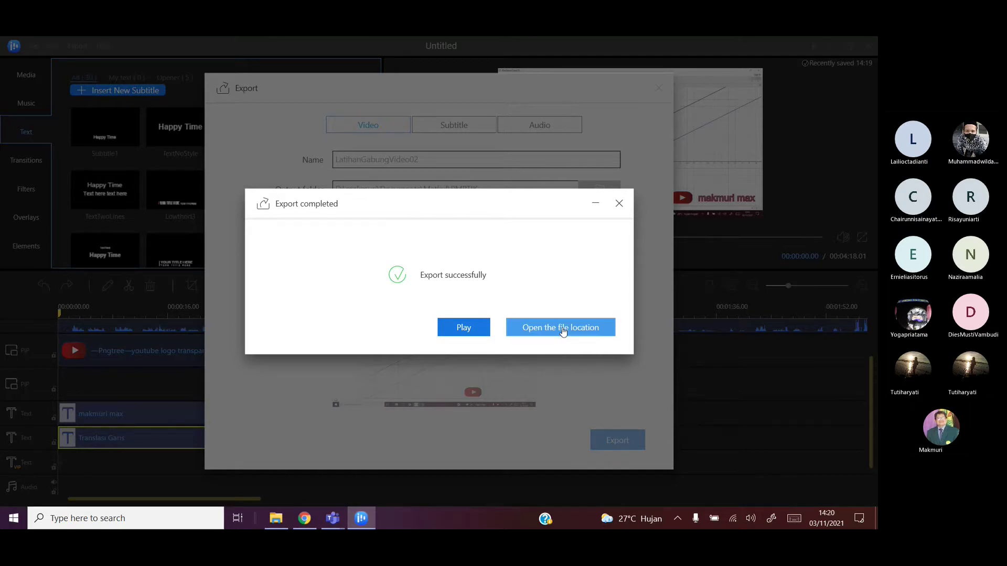
click(562, 329)
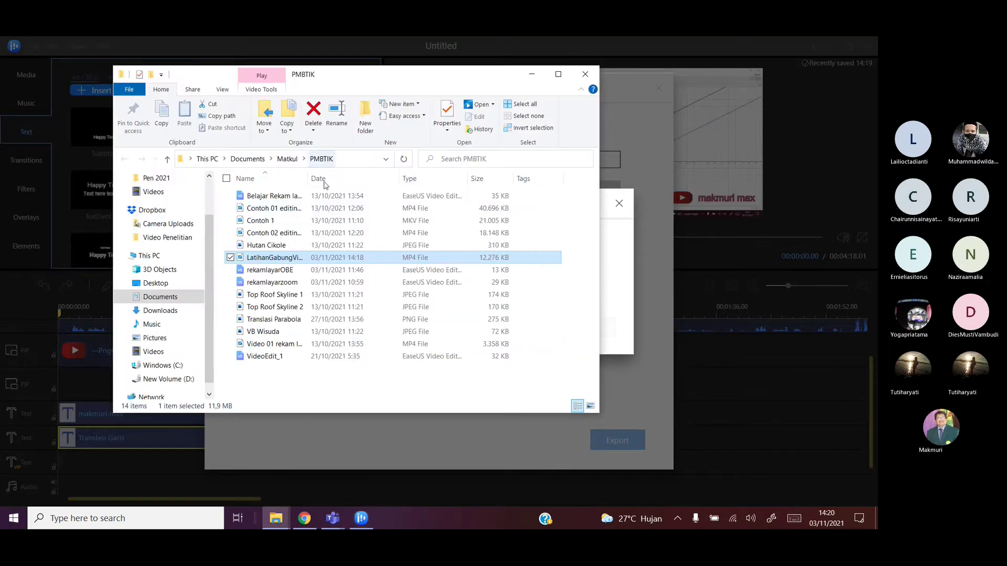
Step: Play the exported LatihanGabungVideo02 in a maximized player to check the title, and close the player, folder and export windows
double_click(309, 176)
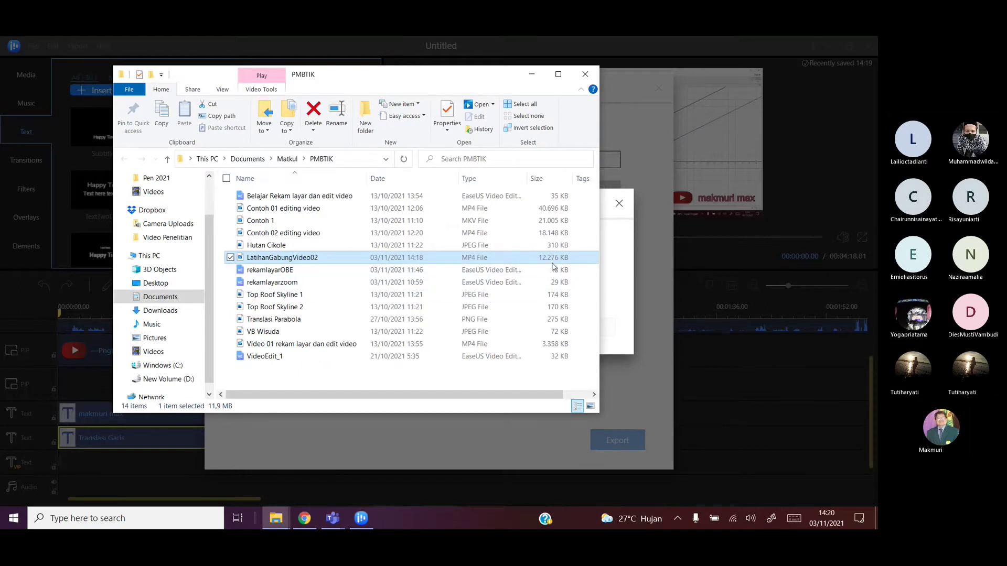
click(473, 107)
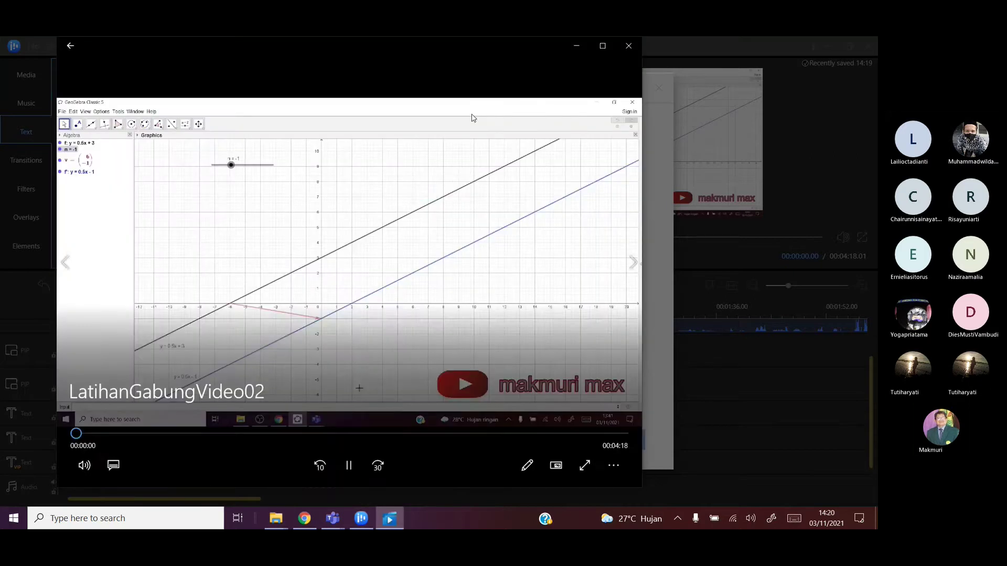
click(603, 46)
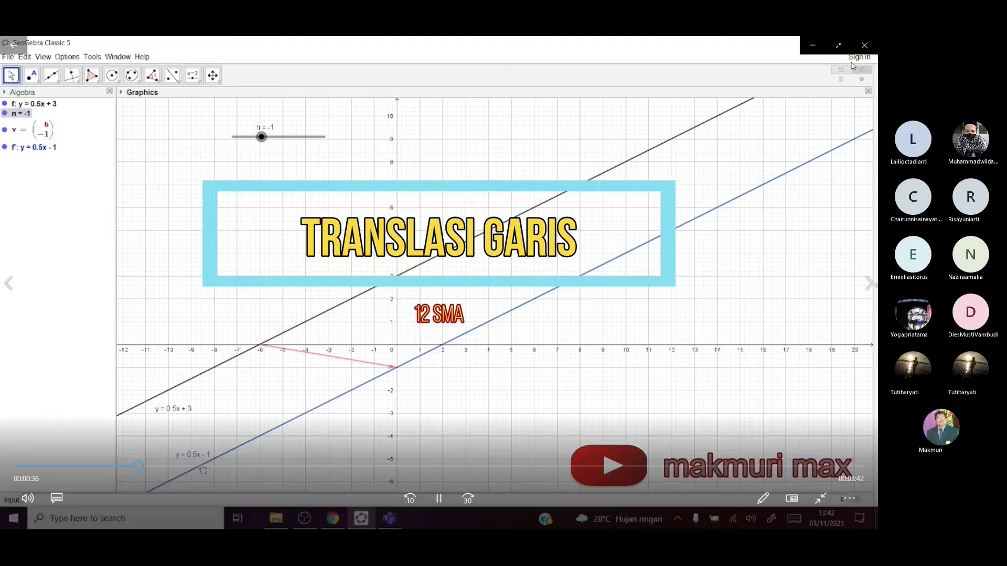
click(822, 498)
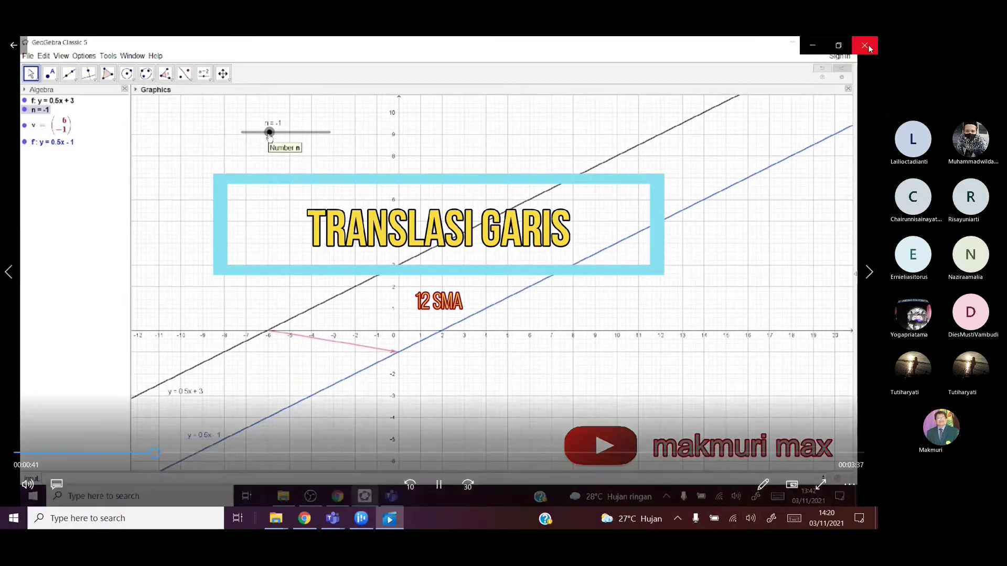
click(867, 46)
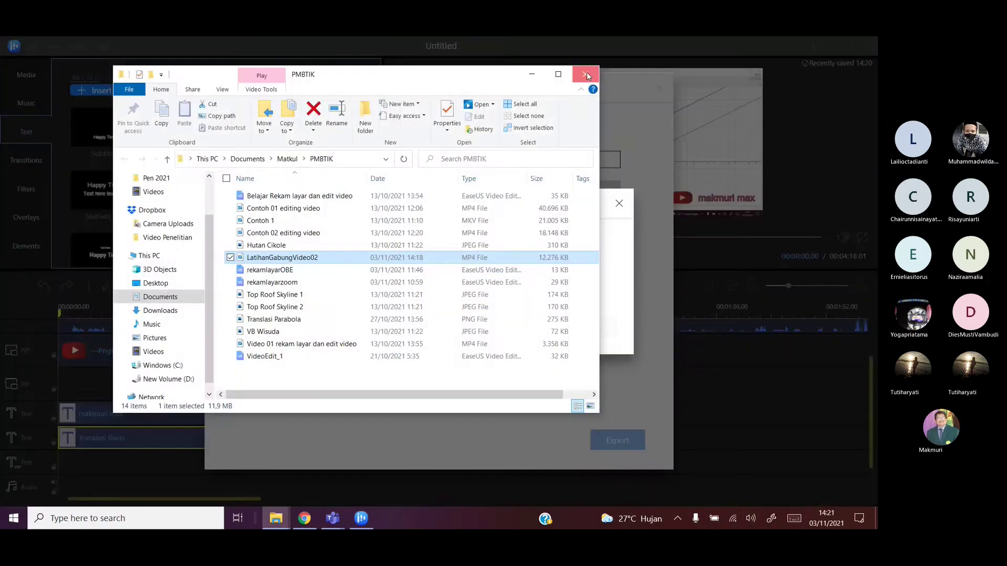
click(619, 175)
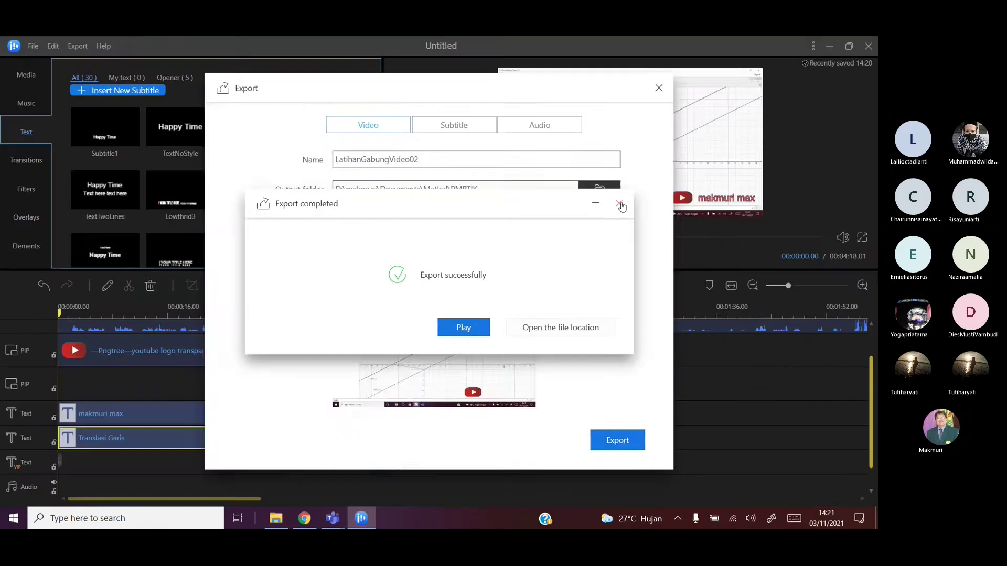
click(619, 204)
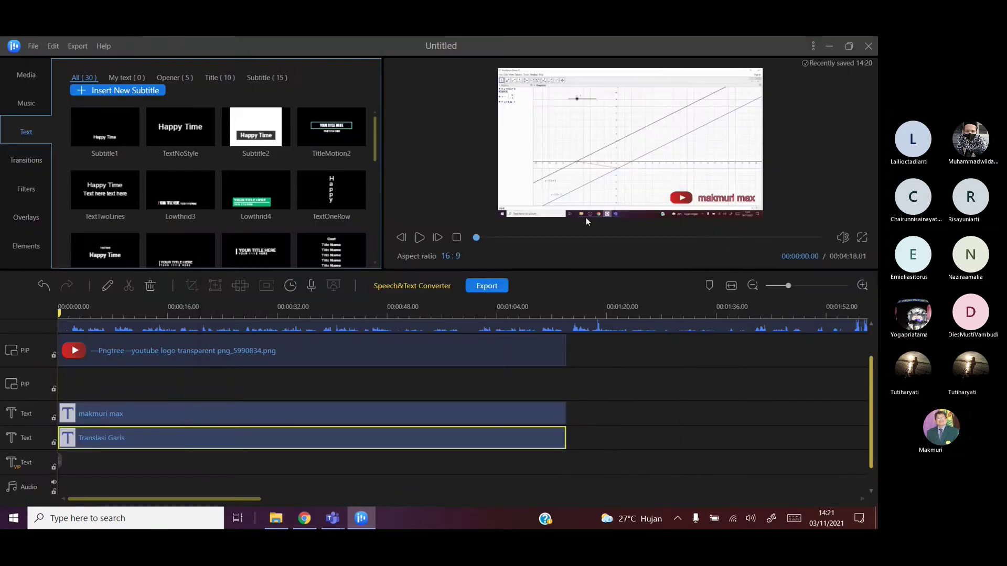
Step: Shorten the Translasi Garis title clip to about 5 seconds from the start of the timeline and accept the text settings
click(164, 415)
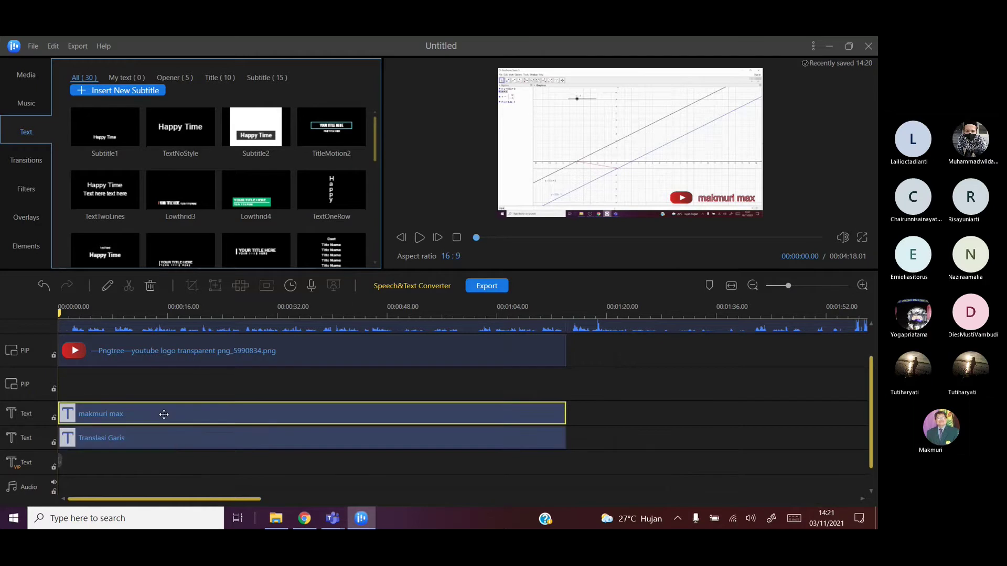
click(158, 444)
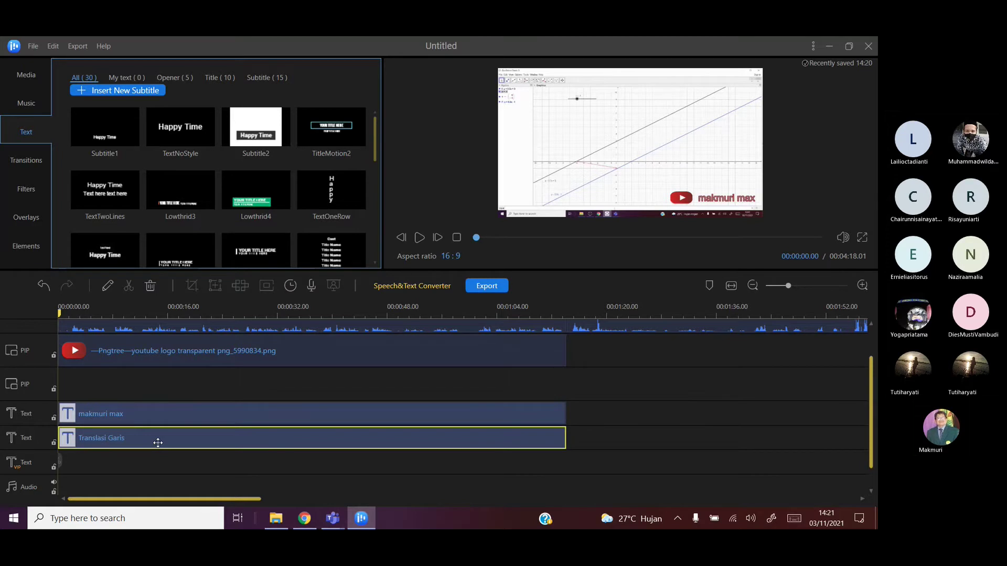
double_click(158, 444)
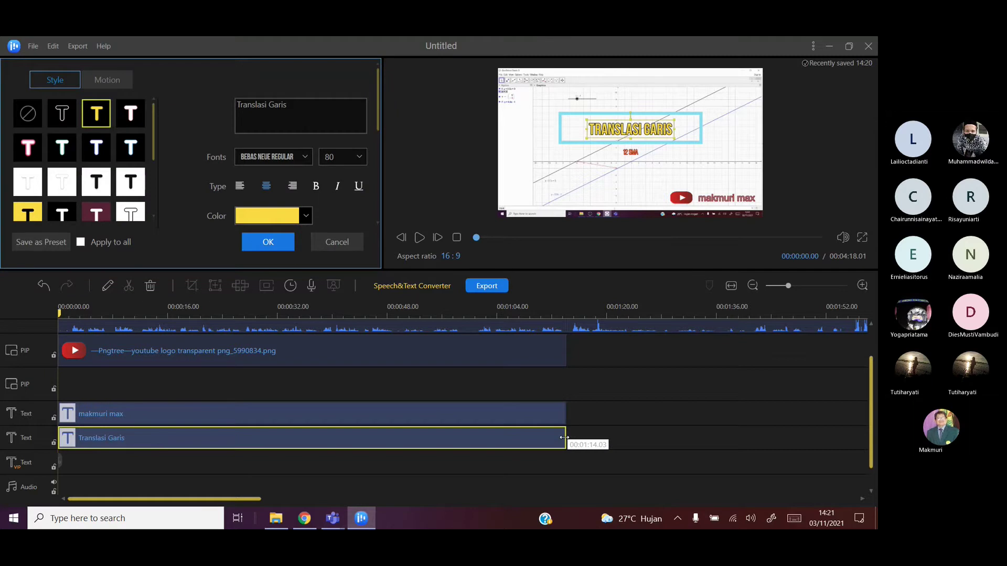
drag(564, 437, 95, 450)
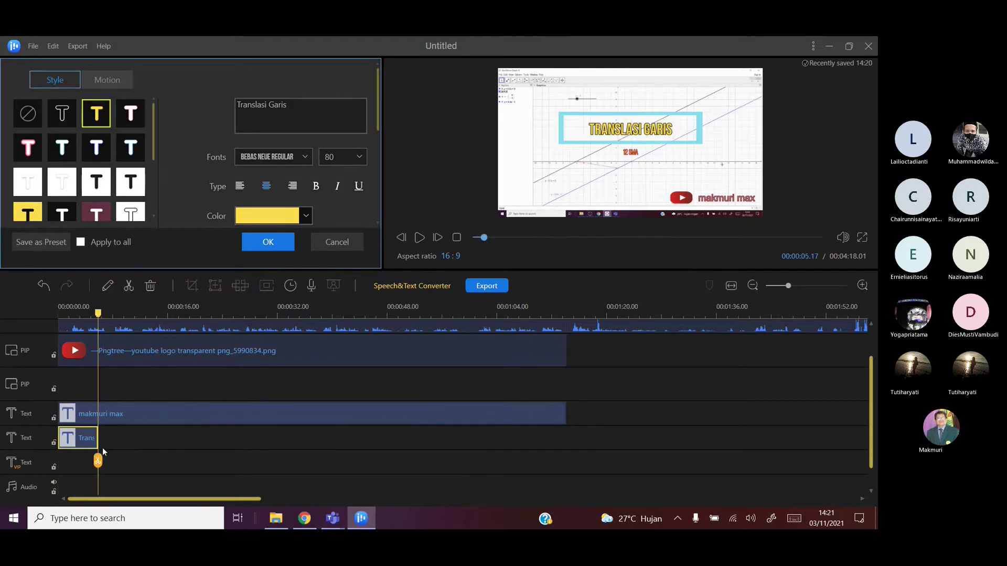
click(217, 416)
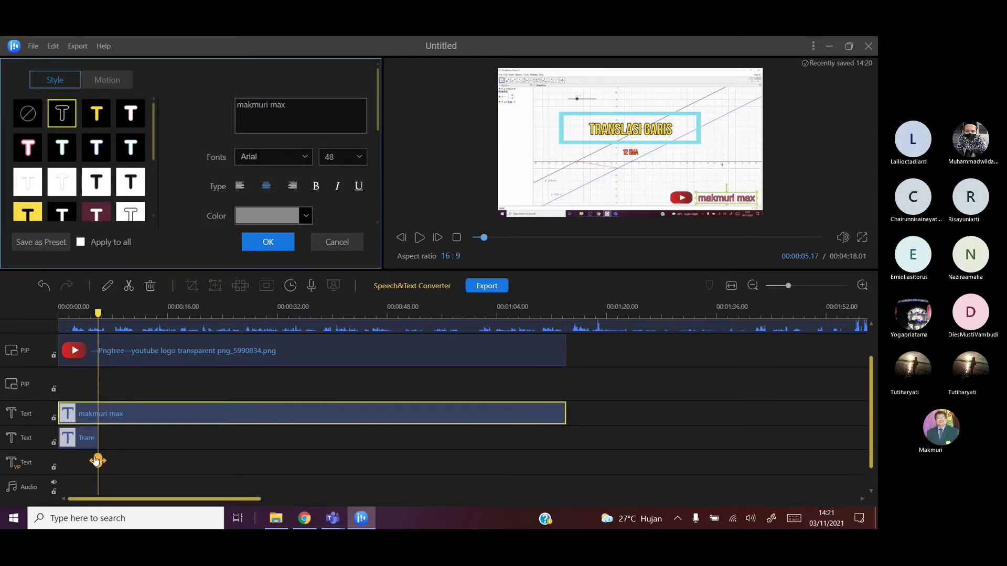
click(267, 242)
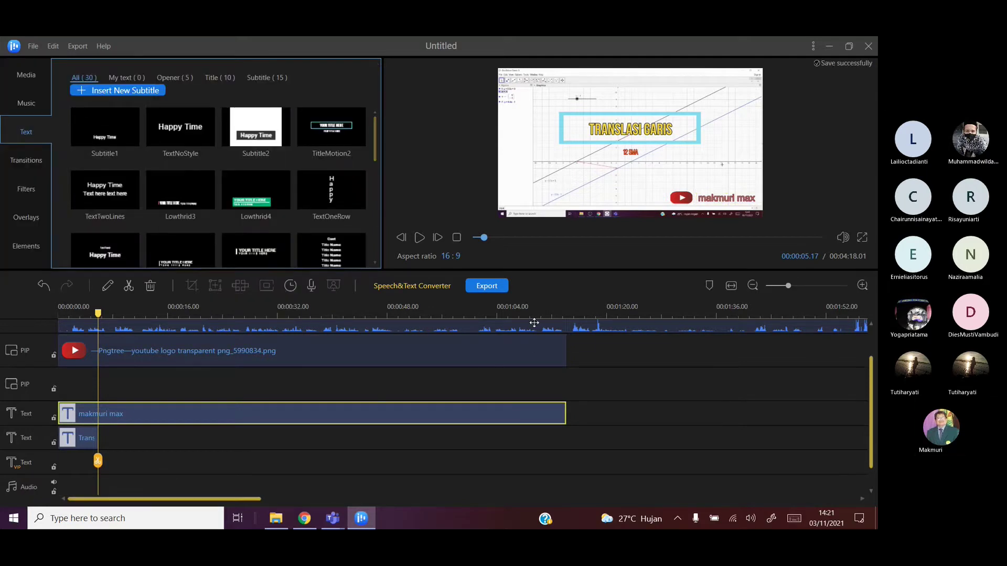
Step: Preview the project from the start past the end of the shortened title, and stop the playback
click(458, 239)
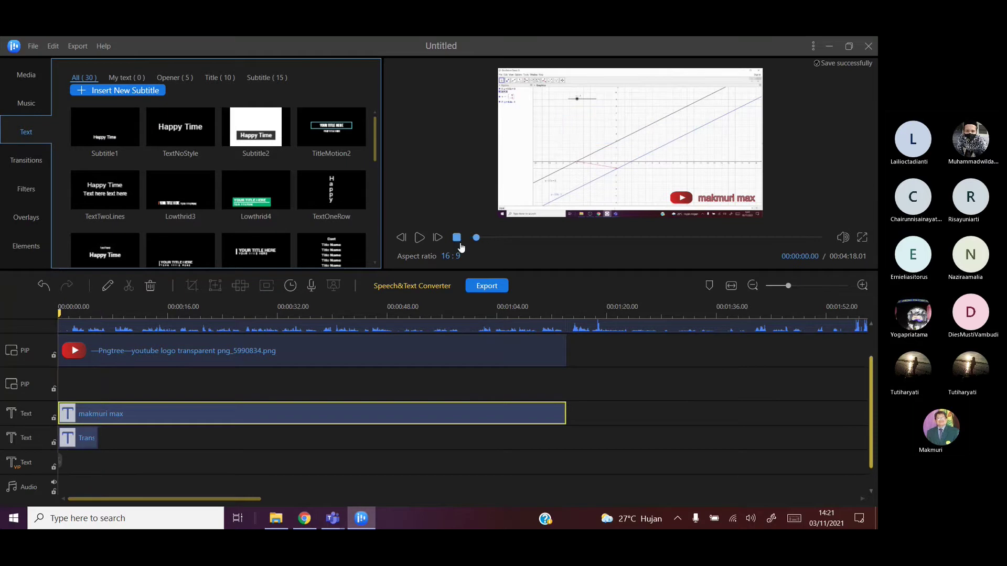
click(420, 240)
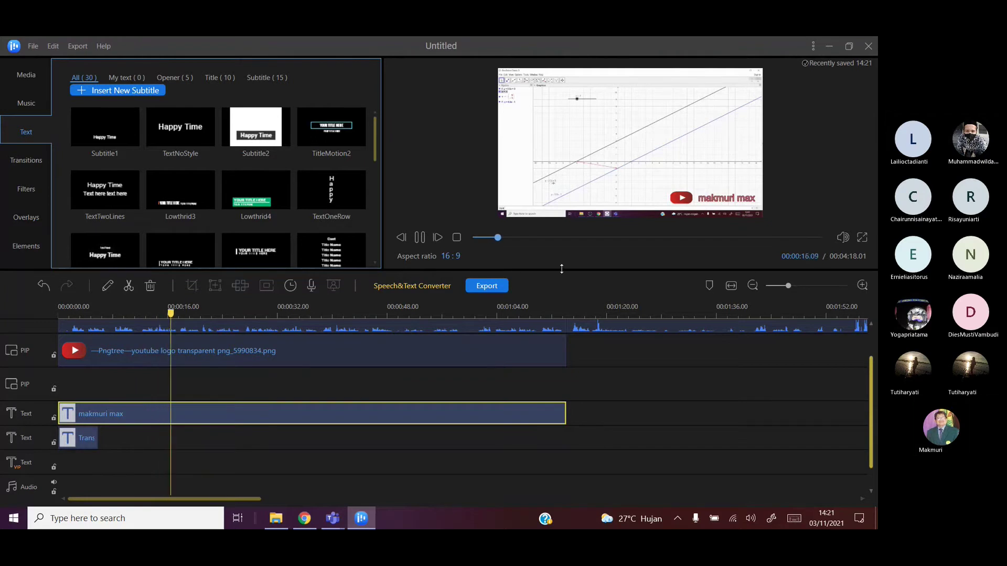
click(419, 237)
click(456, 237)
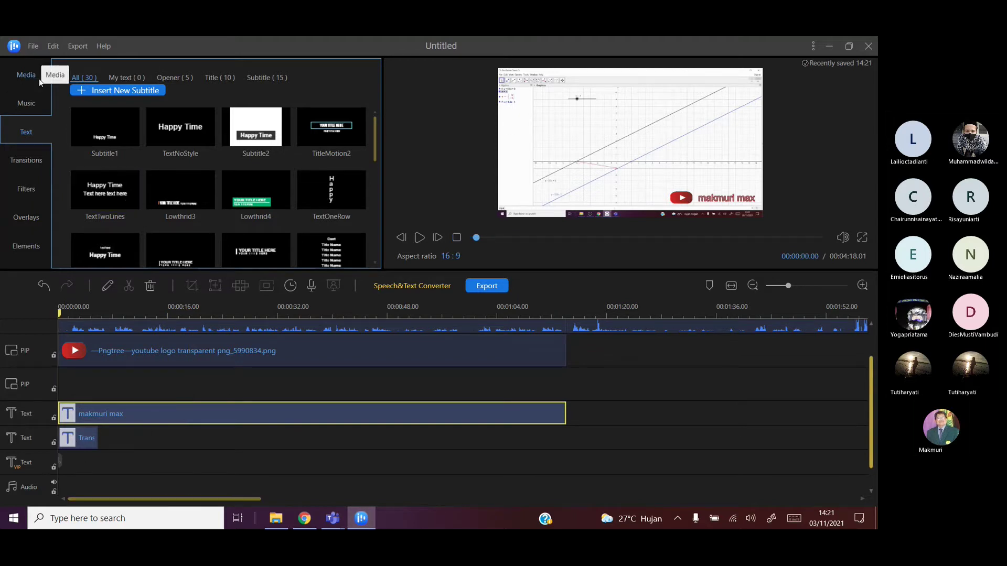
Step: Save the project in the PMBTIK folder under the name Gabung Video
click(33, 49)
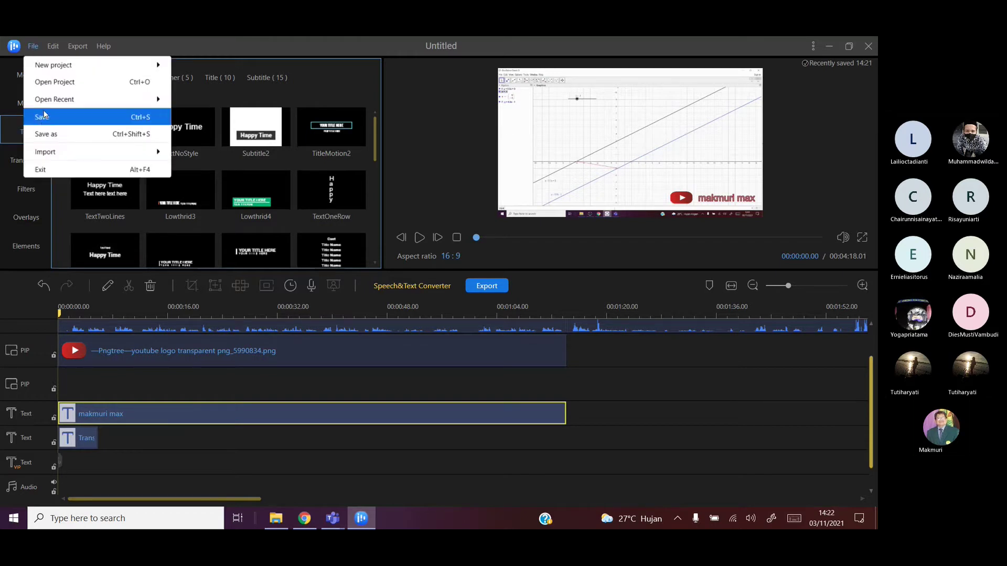
click(48, 134)
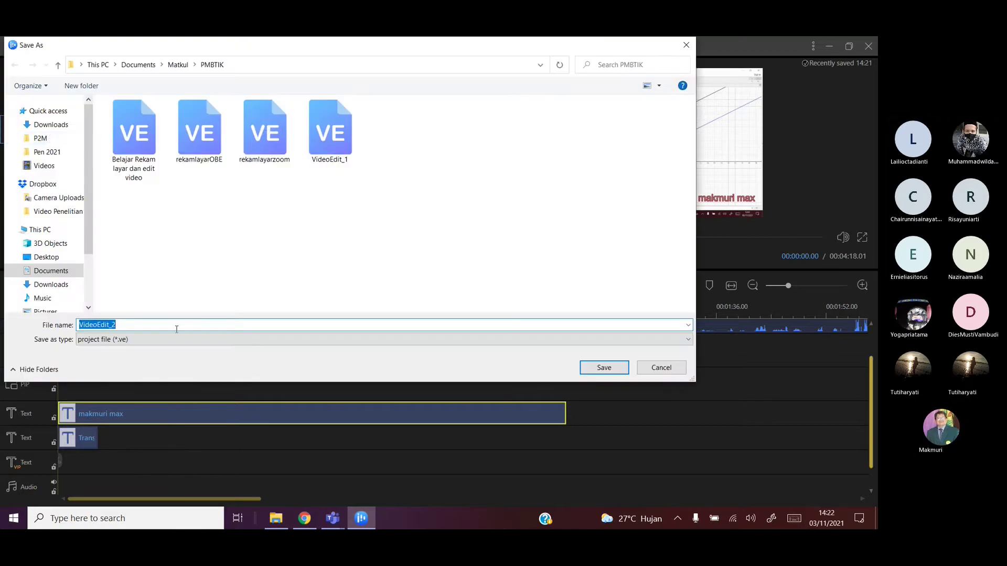
text(Gabung Video)
click(594, 372)
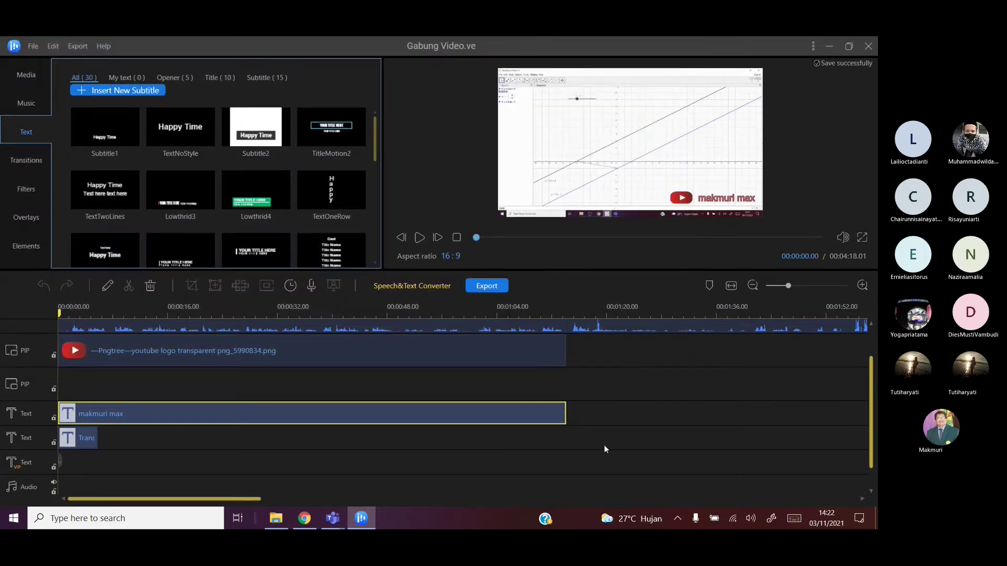
Step: Deselect the text clip, play the first ten seconds of the saved project, and return to the start
click(355, 448)
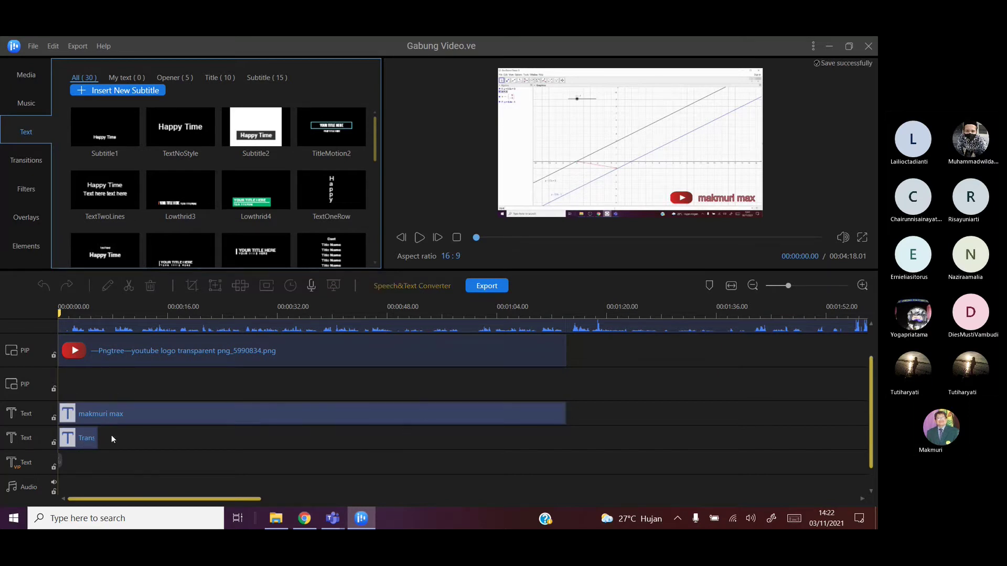
click(420, 238)
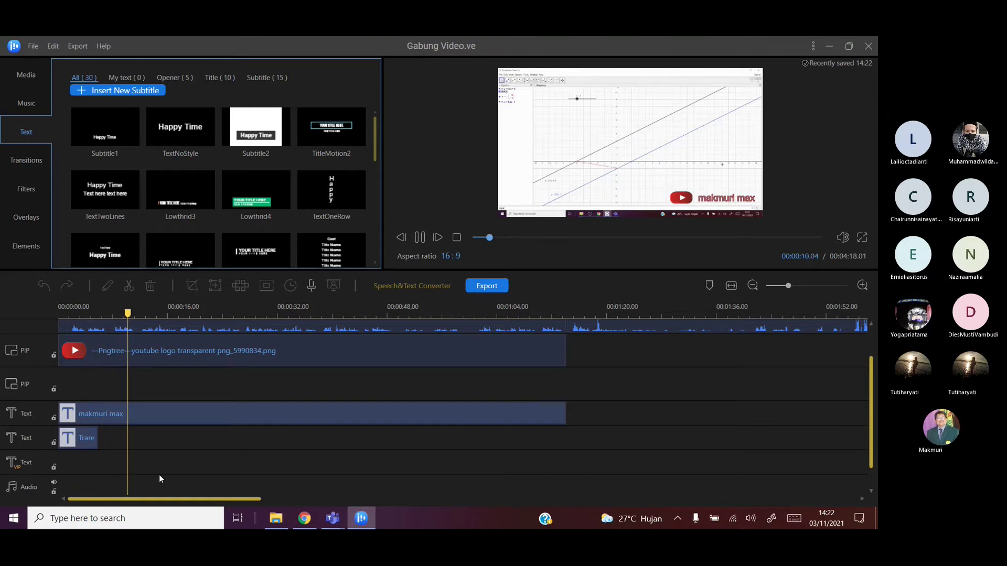
click(419, 239)
click(457, 239)
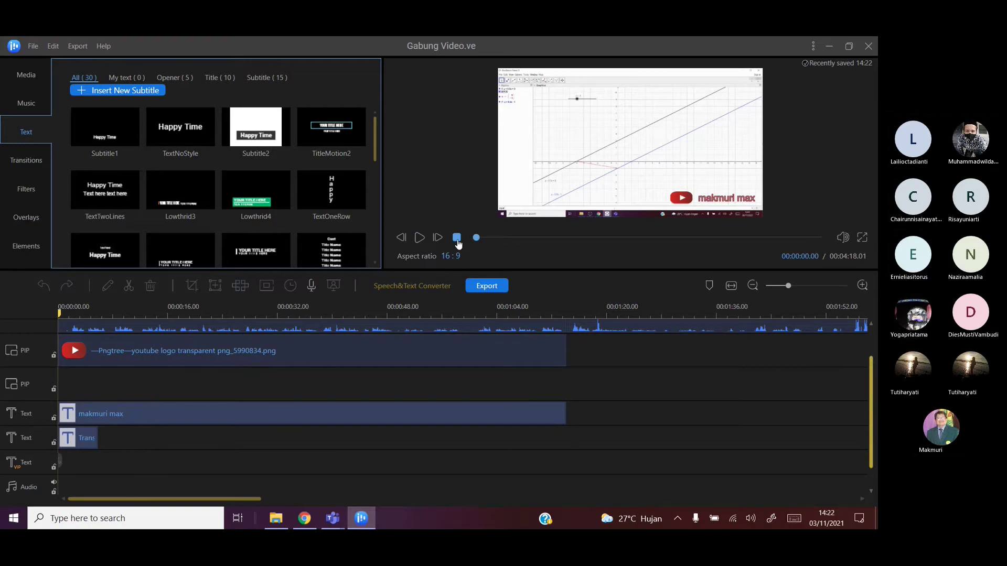
Step: Export the video as a High quality MP4 named LatihanGabungVideo03 and open the folder containing it
click(488, 287)
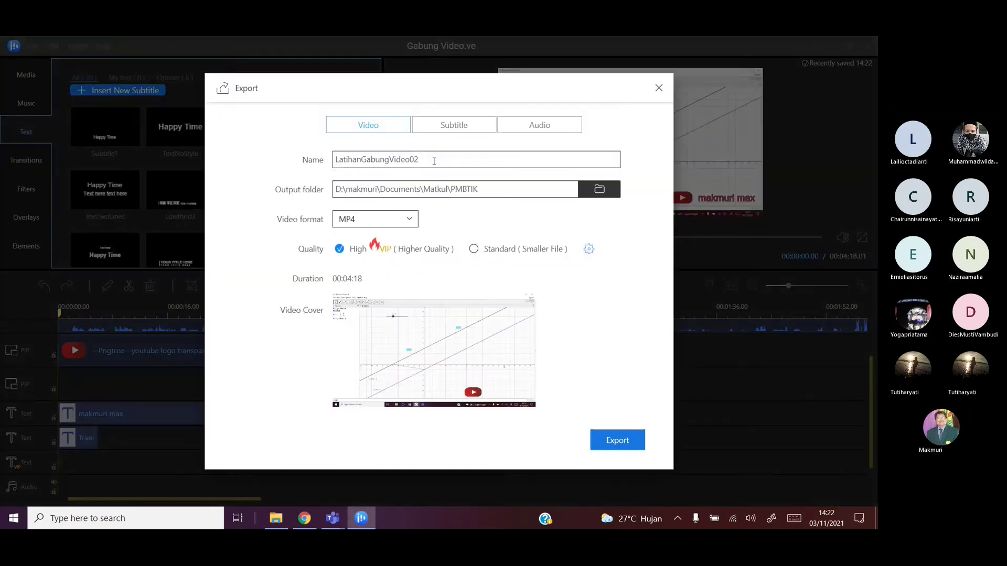
key(BackSpace)
text(3)
click(610, 442)
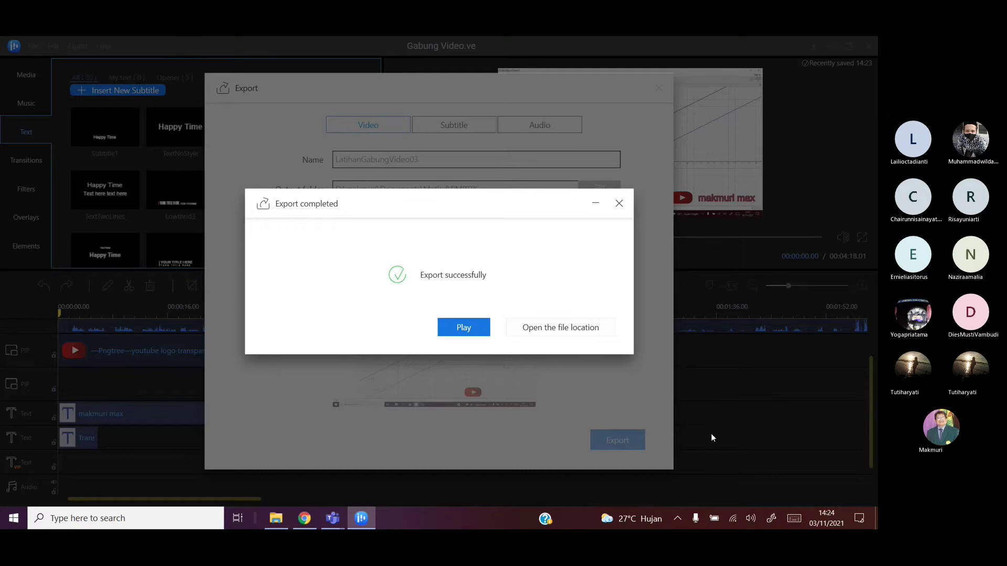
click(547, 336)
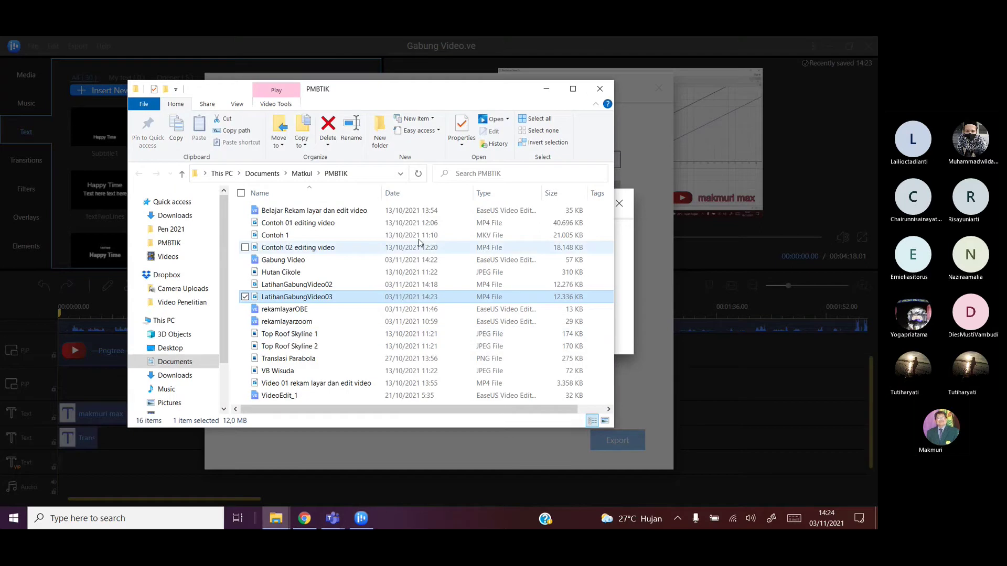
Step: Play the exported LatihanGabungVideo03 to check the shortened title, and close the player and the export windows
click(490, 120)
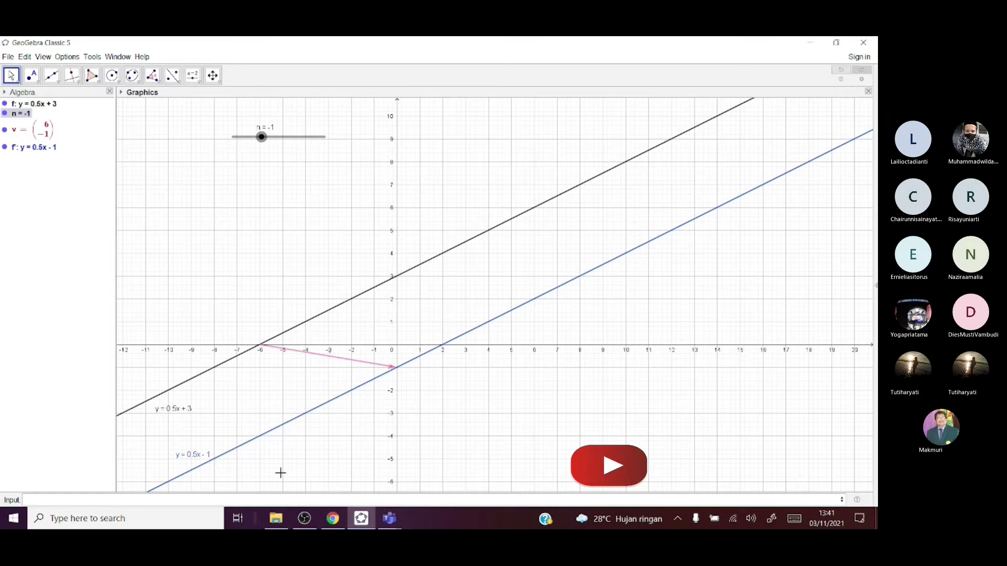
mouse_move(749, 451)
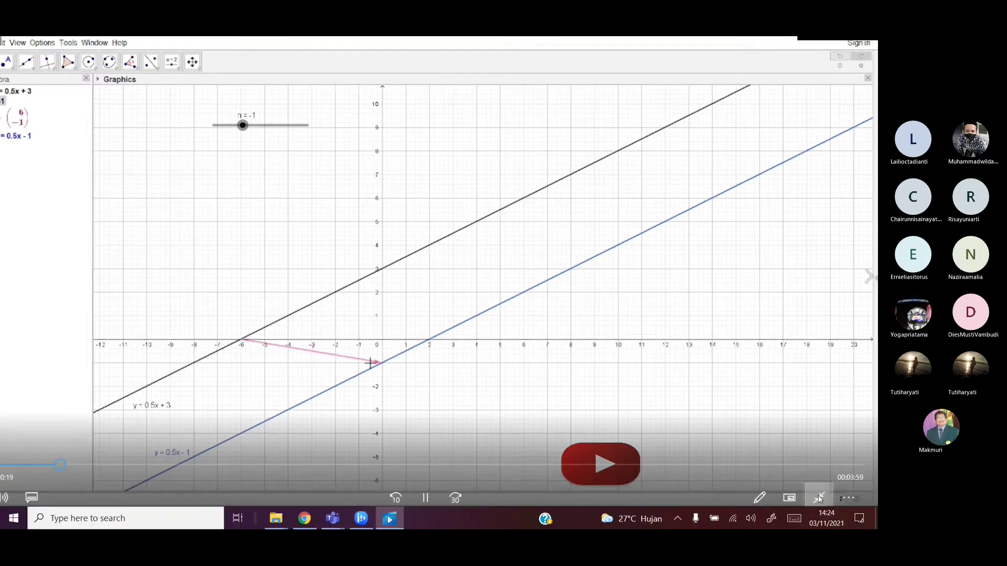
click(818, 496)
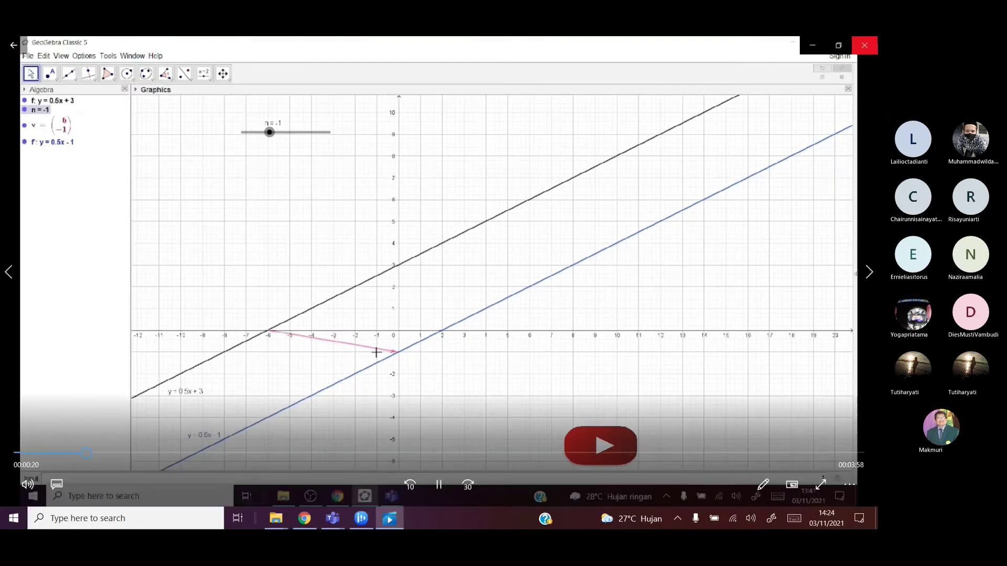
click(865, 45)
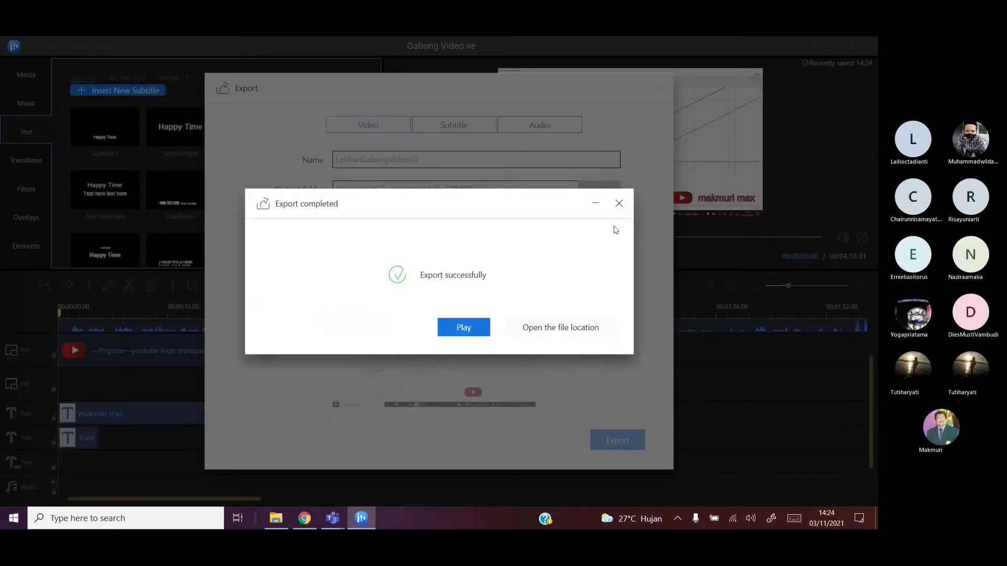
click(621, 200)
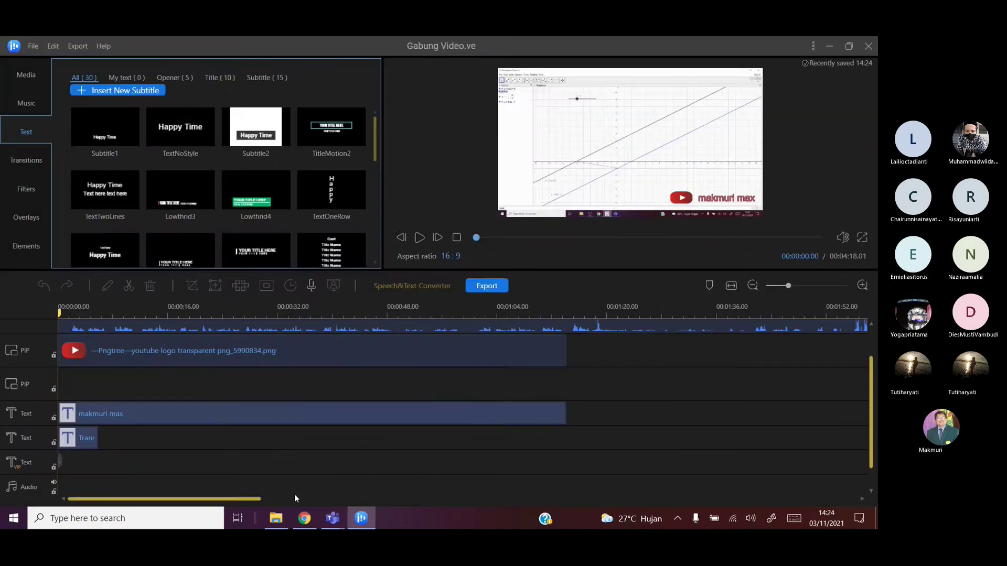
Step: Review the text settings of the Translasi Garis title and the channel-name clip, and leave the text editor
click(159, 413)
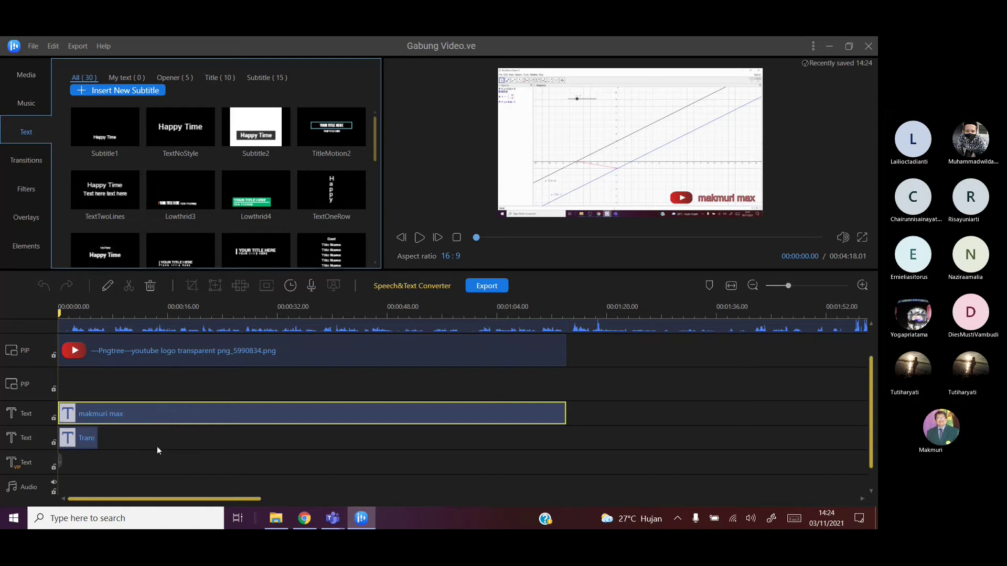
click(82, 442)
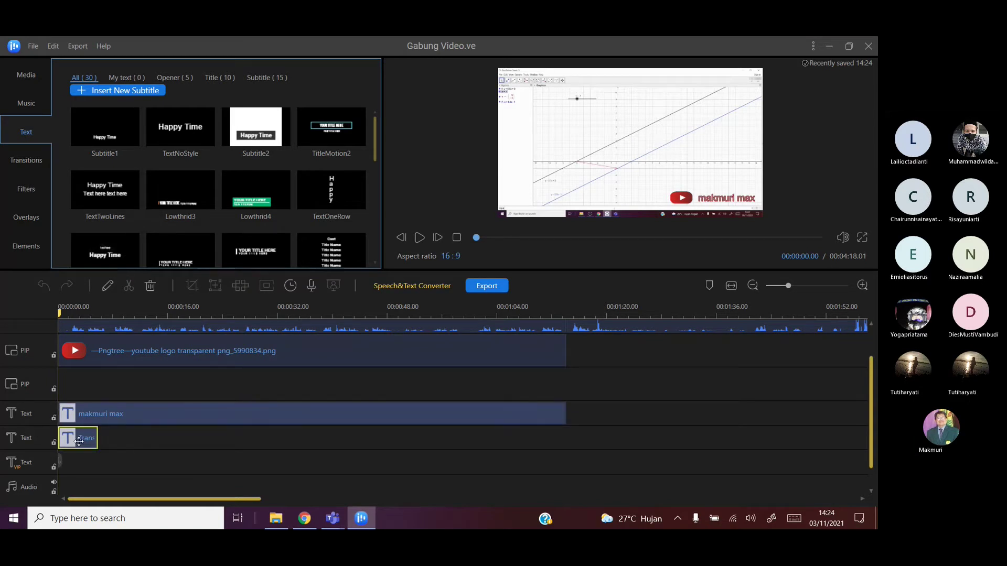
double_click(78, 441)
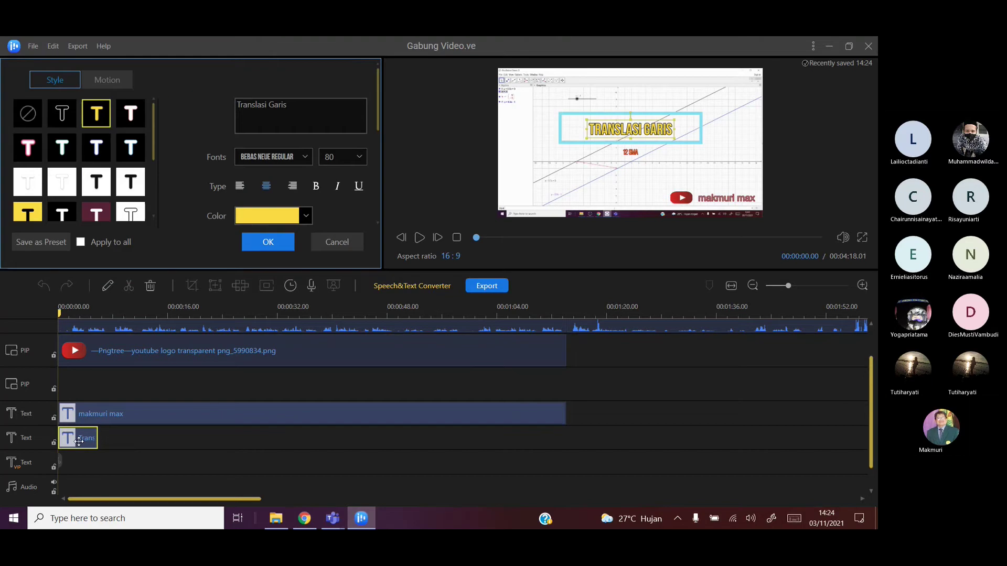
click(164, 416)
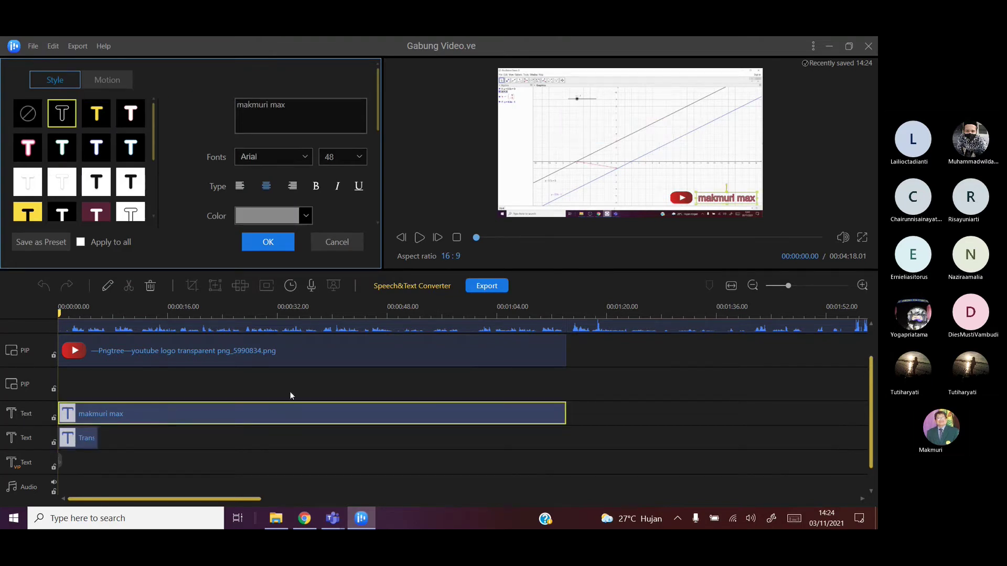
click(324, 385)
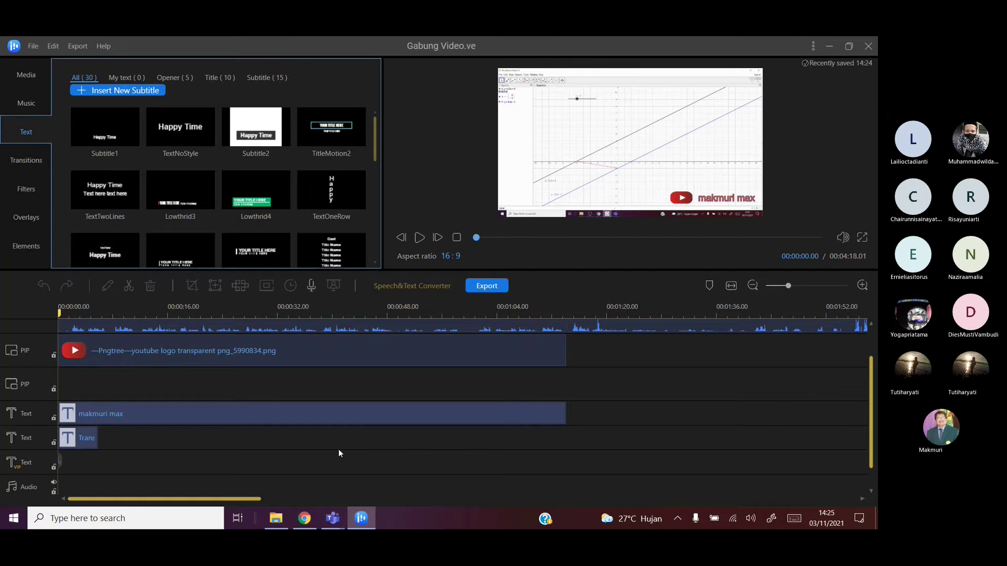
Step: Save the Gabung Video project and exit the video editor
click(32, 47)
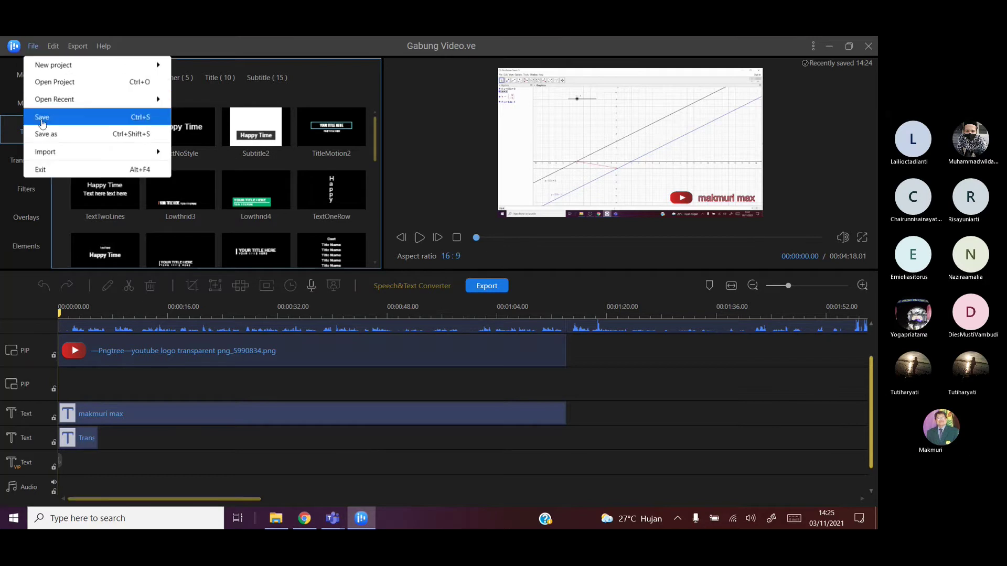
click(43, 121)
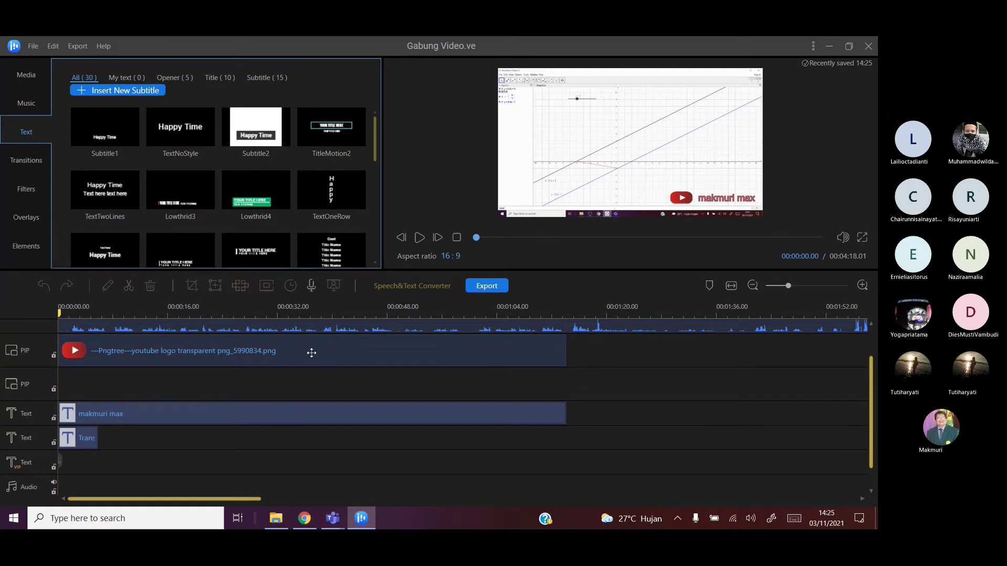
click(32, 49)
click(58, 174)
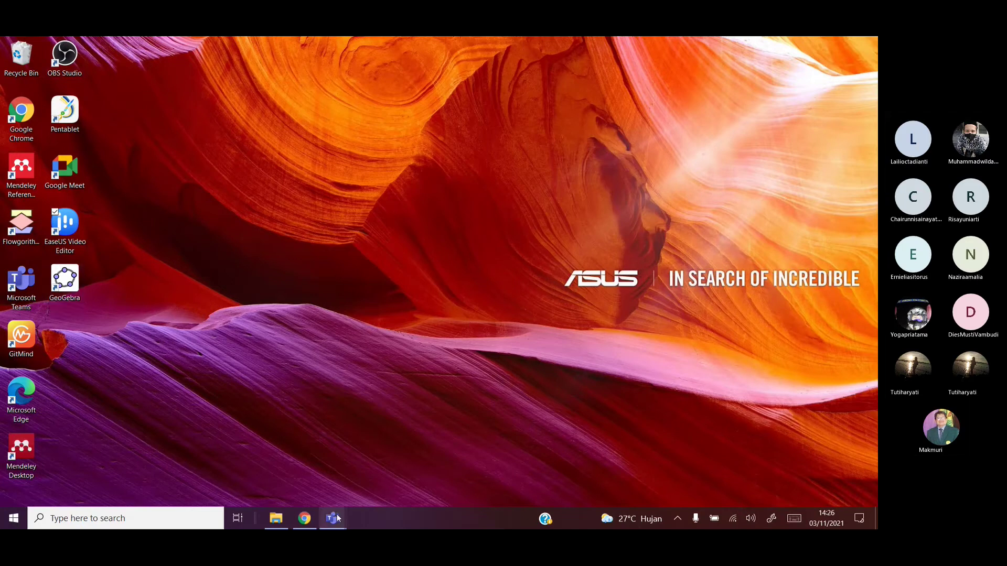
Step: Switch to the Media dan TIK dalam Pembelajaran meeting in Microsoft Teams and stop sharing the screen
mouse_move(337, 514)
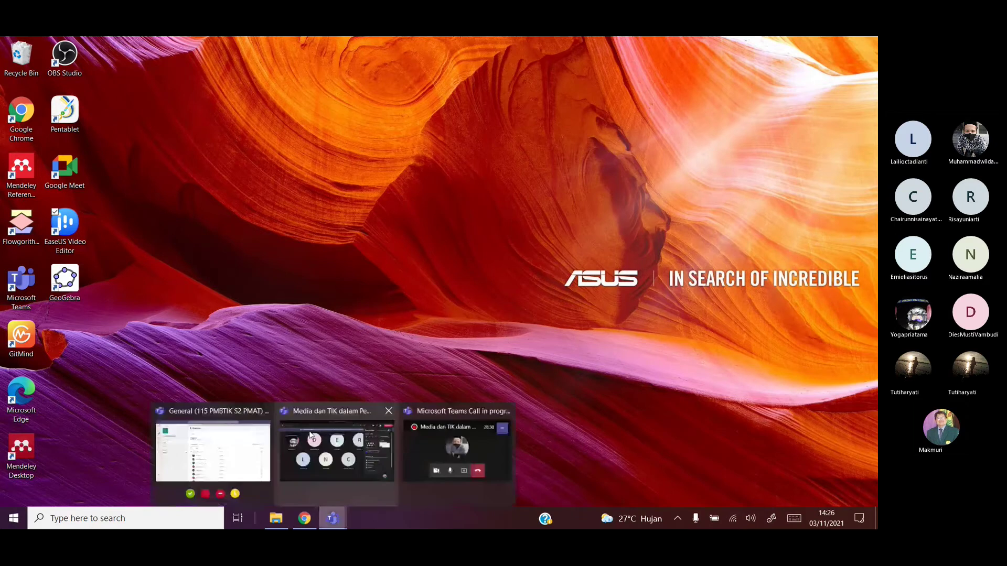
click(310, 435)
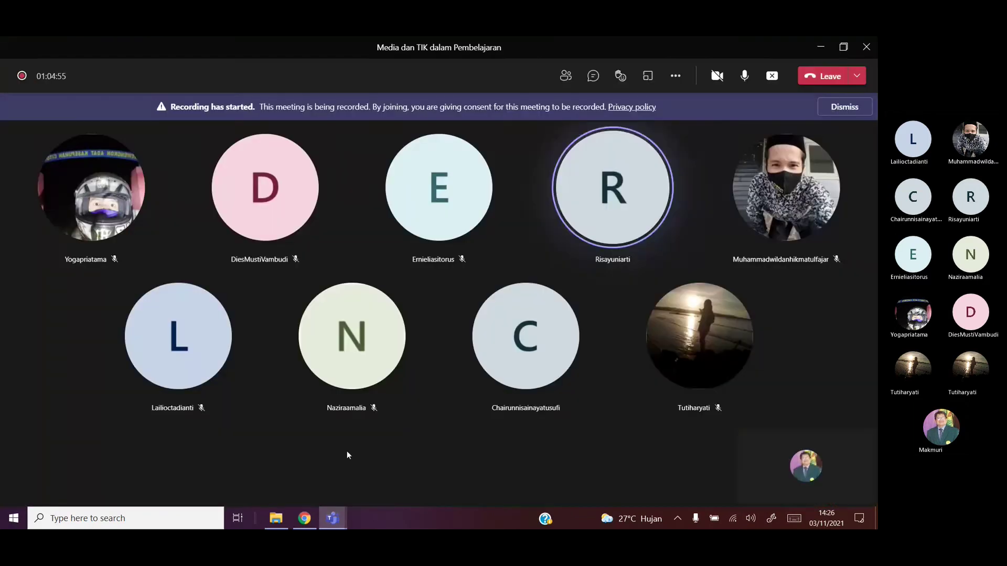
click(773, 77)
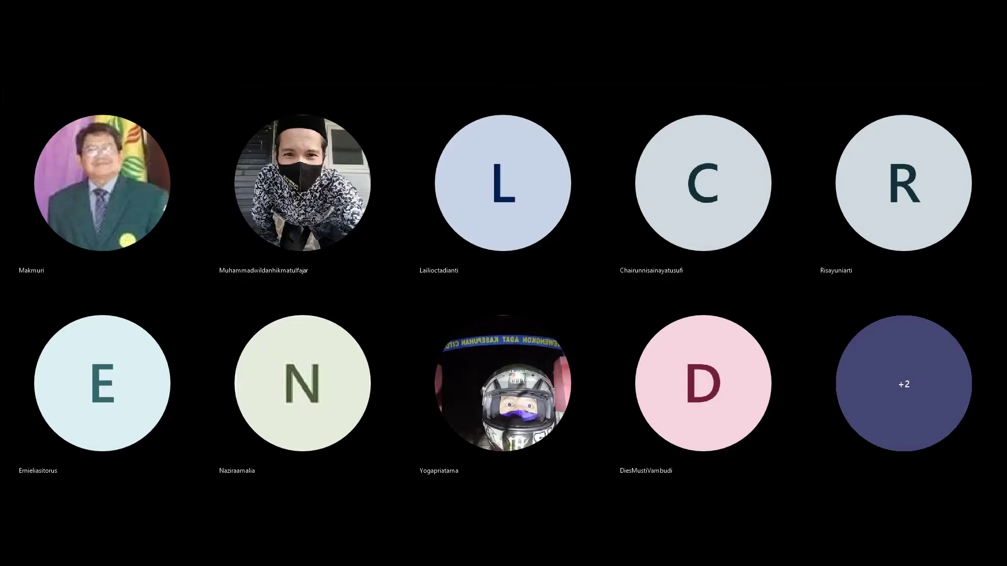